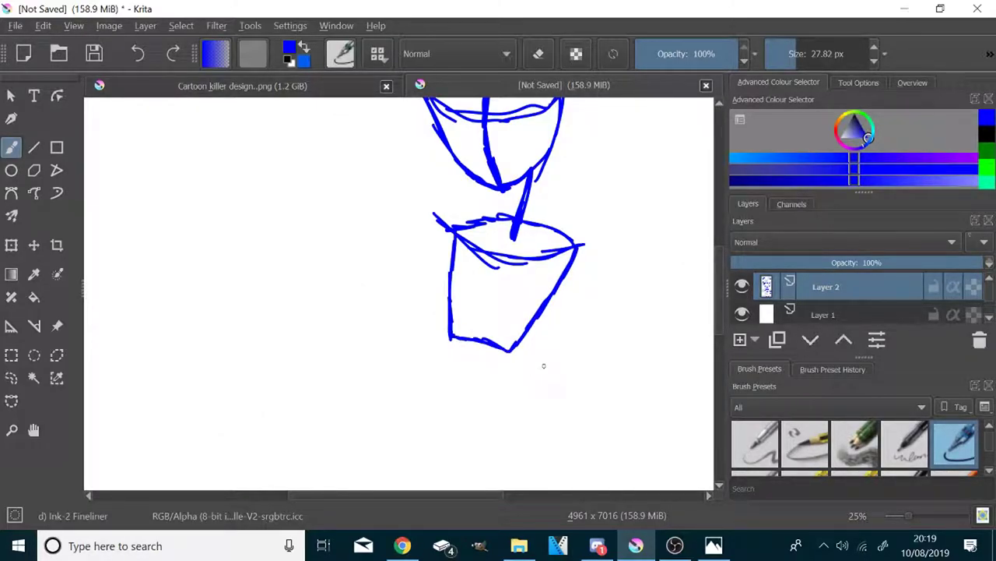
# Sketch the hip block below the torso and the two rounded thighs beneath it in blue.
pyautogui.moveTo(510, 352); pyautogui.dragTo(538, 437)
pyautogui.moveTo(452, 340)
pyautogui.mouseDown()
pyautogui.moveTo(437, 411)
pyautogui.moveTo(467, 441)
pyautogui.moveTo(539, 438)
pyautogui.mouseUp()
pyautogui.moveTo(542, 165)
pyautogui.mouseDown()
pyautogui.moveTo(503, 407)
pyautogui.moveTo(460, 311)
pyautogui.moveTo(463, 251)
pyautogui.mouseUp()
pyautogui.scroll(-3, 536, 264)
pyautogui.moveTo(406, 242); pyautogui.dragTo(424, 354)
pyautogui.moveTo(403, 242)
pyautogui.mouseDown()
pyautogui.moveTo(401, 375)
pyautogui.moveTo(457, 376)
pyautogui.mouseUp()
pyautogui.scroll(-3, 476, 307)
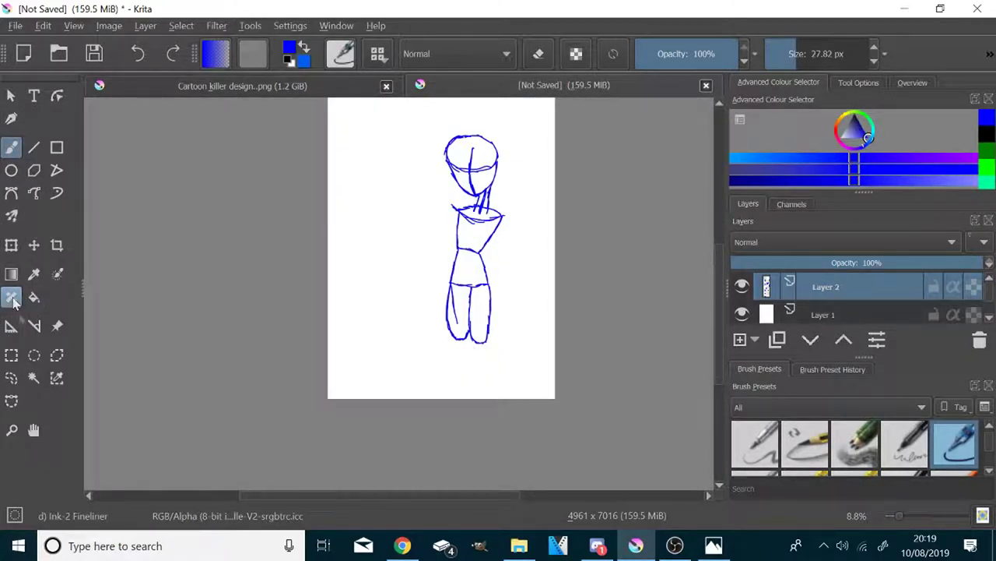
# Move the sketched figure up and to the left on the page, and return to the Freehand Brush tool.
pyautogui.click(34, 244)
pyautogui.moveTo(411, 231); pyautogui.dragTo(385, 206)
pyautogui.click(11, 147)
# Sketch both lower legs beneath the thighs and add simple feet at their ends.
pyautogui.scroll(3, 463, 321)
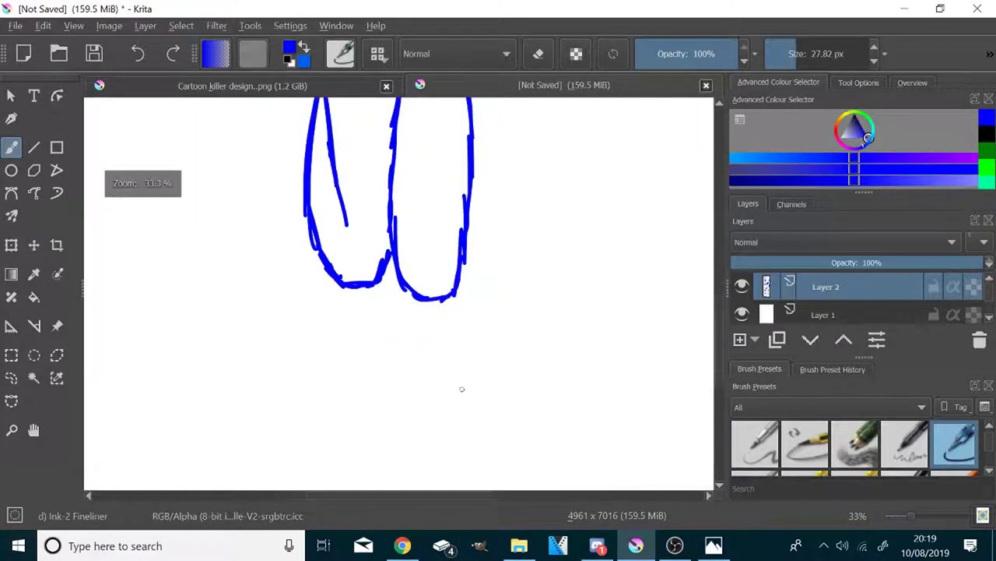
pyautogui.scroll(-1, 511, 395)
pyautogui.moveTo(456, 335); pyautogui.dragTo(477, 452)
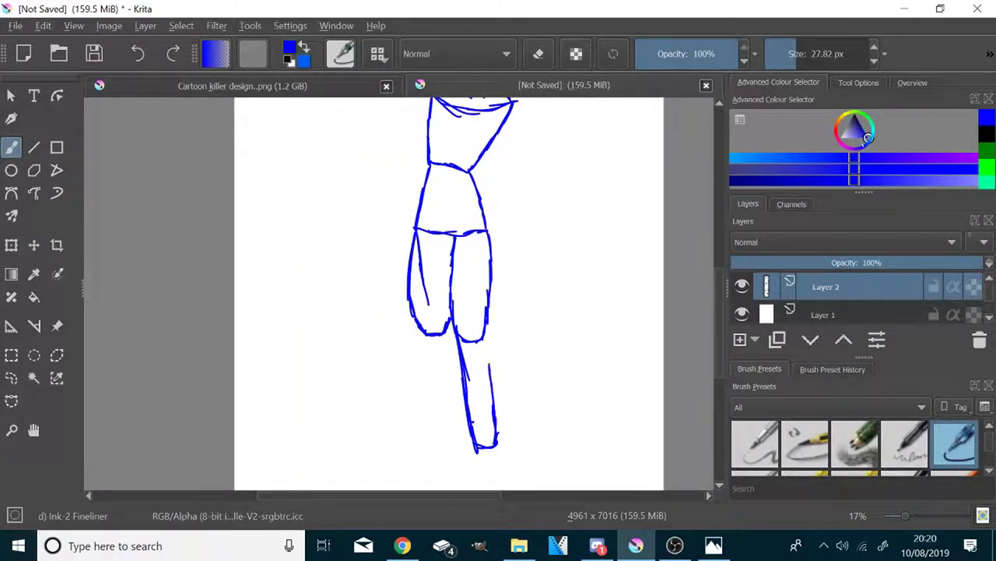
pyautogui.moveTo(419, 328); pyautogui.dragTo(449, 442)
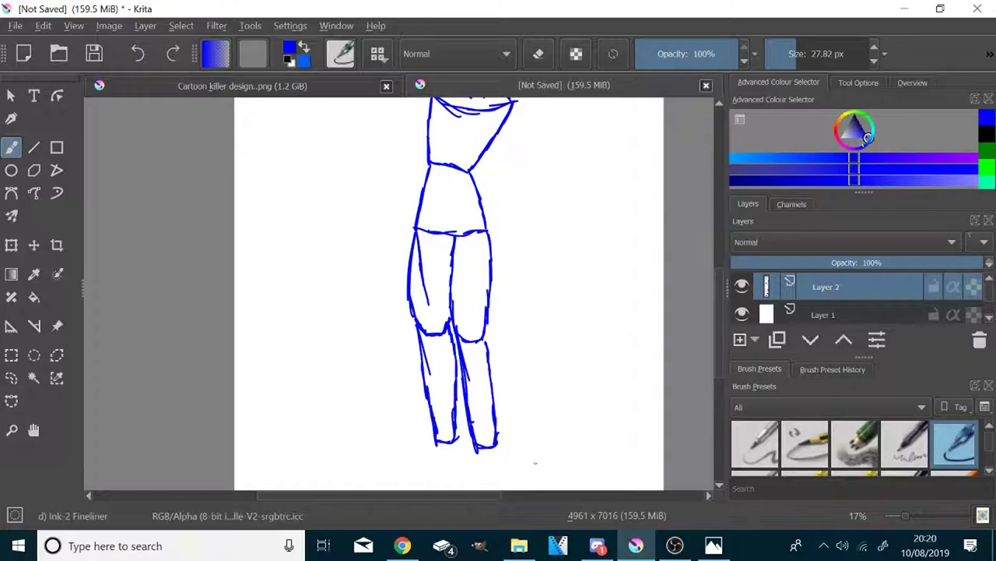
pyautogui.scroll(-5, 534, 460)
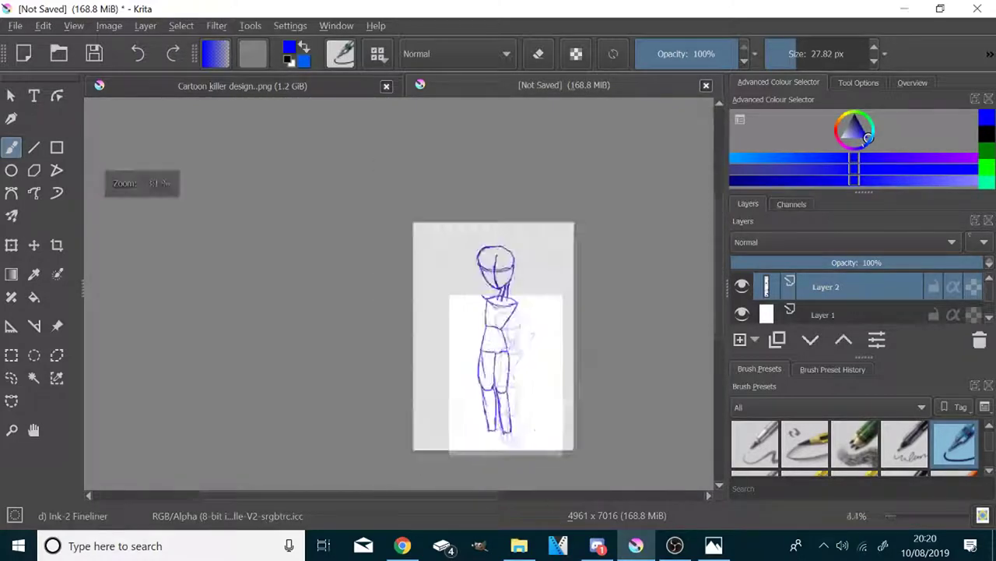
pyautogui.scroll(8, 526, 460)
pyautogui.moveTo(456, 295)
pyautogui.mouseDown()
pyautogui.moveTo(528, 411)
pyautogui.moveTo(520, 285)
pyautogui.mouseUp()
pyautogui.moveTo(400, 271)
pyautogui.mouseDown()
pyautogui.moveTo(398, 315)
pyautogui.moveTo(303, 375)
pyautogui.moveTo(335, 286)
pyautogui.moveTo(363, 315)
pyautogui.mouseUp()
pyautogui.scroll(-6, 335, 293)
# Sketch the upper arm and forearm hanging from the figure's left-hand shoulder as seen on the page.
pyautogui.scroll(3, 326, 154)
pyautogui.scroll(-3, 326, 156)
pyautogui.scroll(4, 319, 140)
pyautogui.moveTo(385, 274)
pyautogui.mouseDown()
pyautogui.moveTo(360, 345)
pyautogui.moveTo(376, 400)
pyautogui.mouseUp()
pyautogui.scroll(-3, 374, 342)
pyautogui.scroll(3, 347, 436)
pyautogui.moveTo(407, 216); pyautogui.dragTo(402, 252)
pyautogui.moveTo(409, 191); pyautogui.dragTo(390, 274)
pyautogui.moveTo(406, 221); pyautogui.dragTo(375, 338)
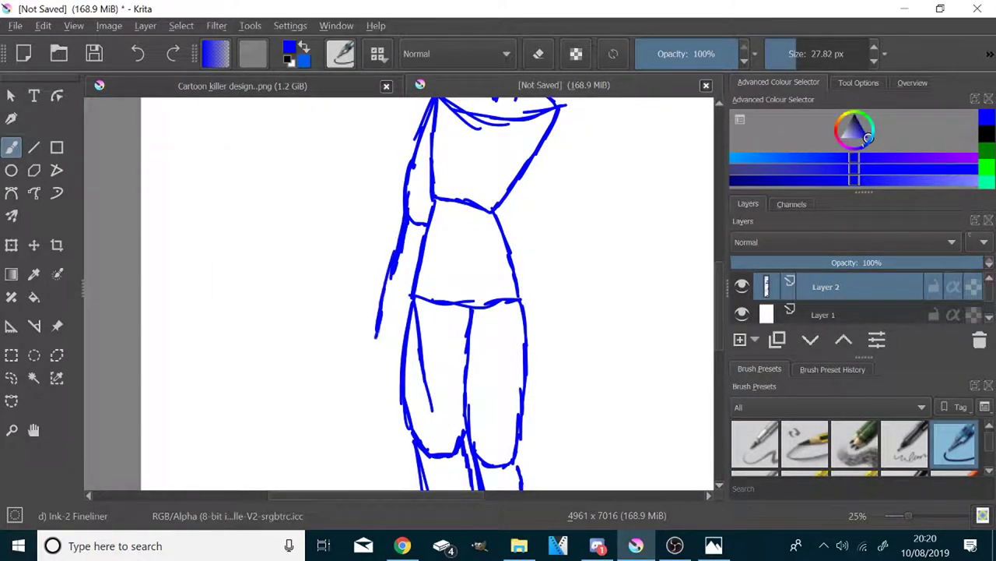
pyautogui.scroll(-2, 376, 343)
# Sketch the matching upper arm and forearm on the opposite side of the torso.
pyautogui.scroll(2, 456, 202)
pyautogui.moveTo(476, 249); pyautogui.dragTo(489, 328)
pyautogui.moveTo(485, 286); pyautogui.dragTo(486, 389)
pyautogui.moveTo(488, 387)
pyautogui.mouseDown()
pyautogui.moveTo(466, 389)
pyautogui.moveTo(449, 299)
pyautogui.mouseUp()
pyautogui.scroll(-3, 465, 297)
pyautogui.scroll(3, 492, 380)
pyautogui.moveTo(406, 221); pyautogui.dragTo(409, 303)
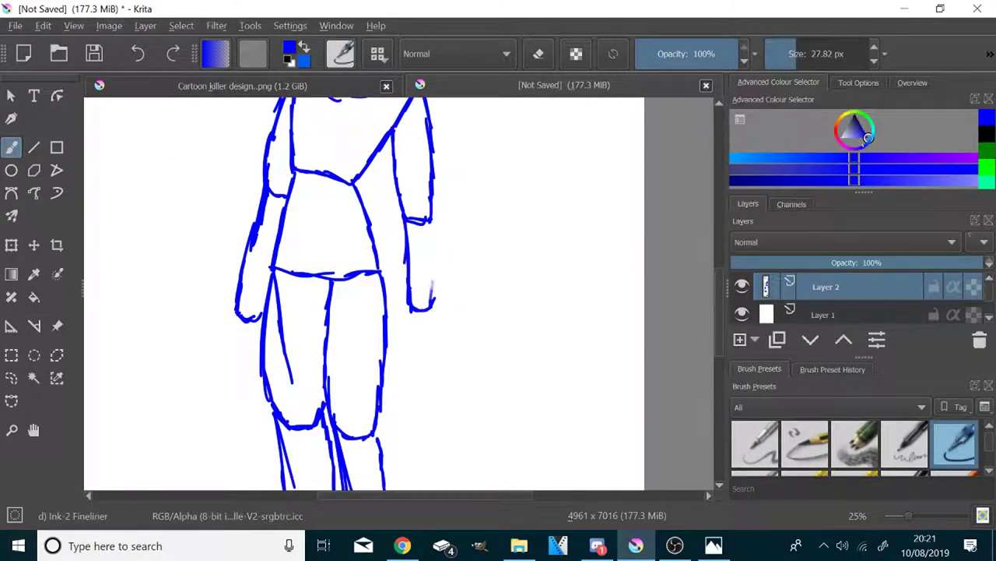
pyautogui.scroll(-2, 470, 408)
# Sketch a blocky hand with palm, finger block and thumb on the arm beside the left-hand thigh.
pyautogui.scroll(4, 359, 413)
pyautogui.moveTo(342, 218); pyautogui.dragTo(338, 296)
pyautogui.moveTo(337, 297)
pyautogui.mouseDown()
pyautogui.moveTo(364, 305)
pyautogui.moveTo(385, 293)
pyautogui.mouseUp()
pyautogui.moveTo(392, 224); pyautogui.dragTo(382, 348)
pyautogui.moveTo(381, 348)
pyautogui.mouseDown()
pyautogui.moveTo(367, 306)
pyautogui.moveTo(334, 373)
pyautogui.mouseUp()
pyautogui.moveTo(337, 301); pyautogui.dragTo(333, 369)
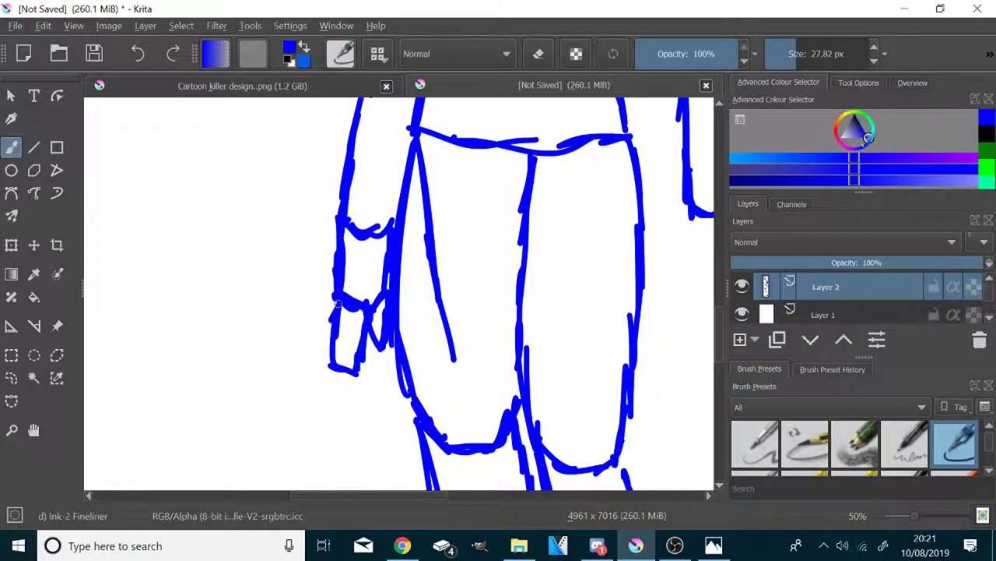
pyautogui.scroll(-2, 331, 378)
# Sketch the other hand's palm, thumb and finger block at the end of the opposite forearm.
pyautogui.scroll(4, 543, 292)
pyautogui.moveTo(409, 300)
pyautogui.mouseDown()
pyautogui.moveTo(405, 362)
pyautogui.moveTo(498, 403)
pyautogui.moveTo(437, 427)
pyautogui.mouseUp()
pyautogui.moveTo(484, 312)
pyautogui.mouseDown()
pyautogui.moveTo(497, 402)
pyautogui.moveTo(439, 426)
pyautogui.mouseUp()
pyautogui.moveTo(405, 317); pyautogui.dragTo(388, 477)
pyautogui.moveTo(398, 486); pyautogui.dragTo(430, 438)
pyautogui.scroll(-2, 430, 440)
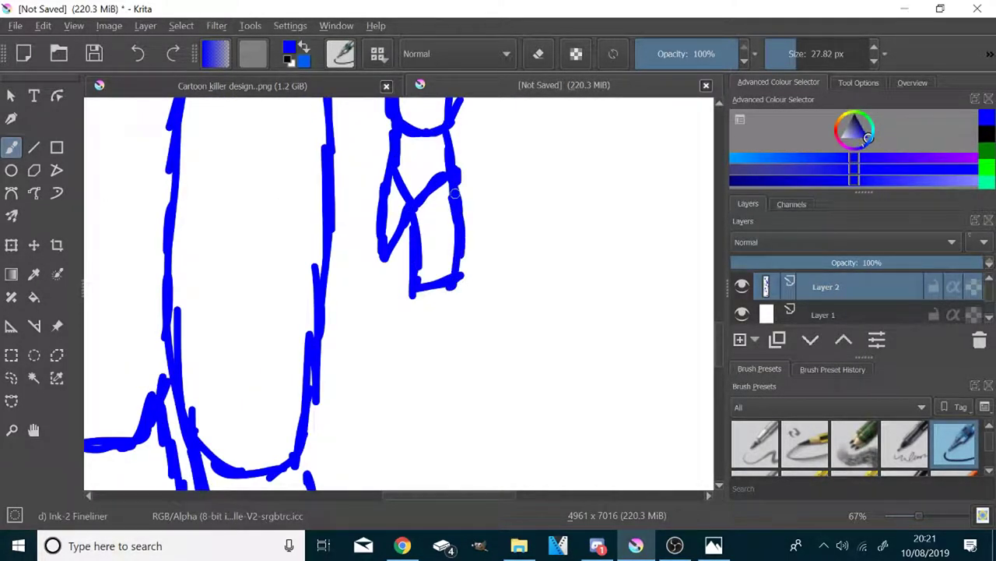
# Fade the blue body sketch and prepare a new layer above it with an 8.24 px brush.
pyautogui.click(372, 86)
pyautogui.click(472, 93)
pyautogui.scroll(2, 375, 199)
pyautogui.scroll(-1, 343, 234)
pyautogui.click(869, 265)
pyautogui.click(740, 340)
pyautogui.moveTo(793, 54); pyautogui.dragTo(785, 84)
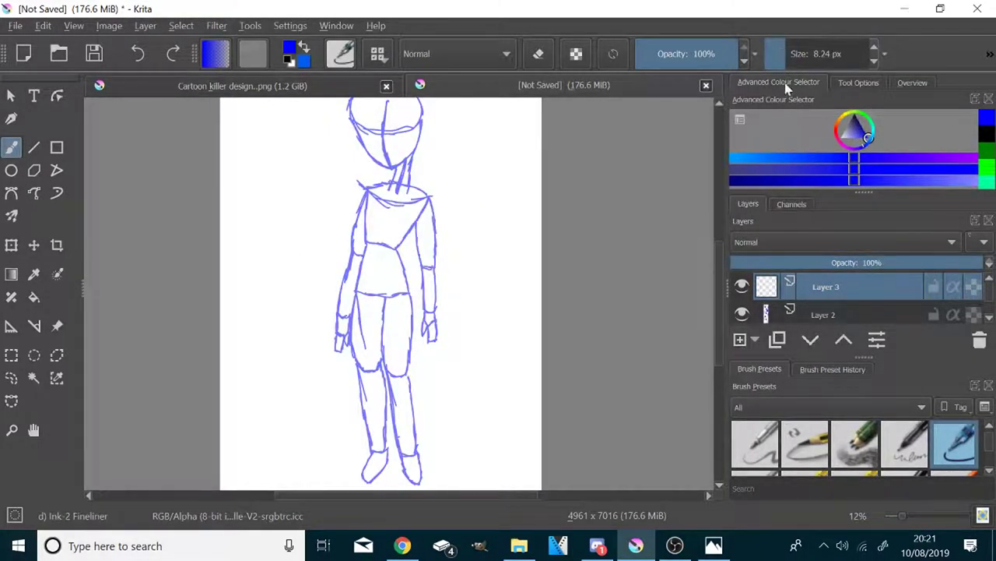
# Sketch the ear, nose, mouth, eyes and eyebrows over the head guidelines.
pyautogui.scroll(-1, 436, 390)
pyautogui.scroll(5, 410, 232)
pyautogui.moveTo(534, 229); pyautogui.dragTo(539, 278)
pyautogui.moveTo(380, 298); pyautogui.dragTo(380, 359)
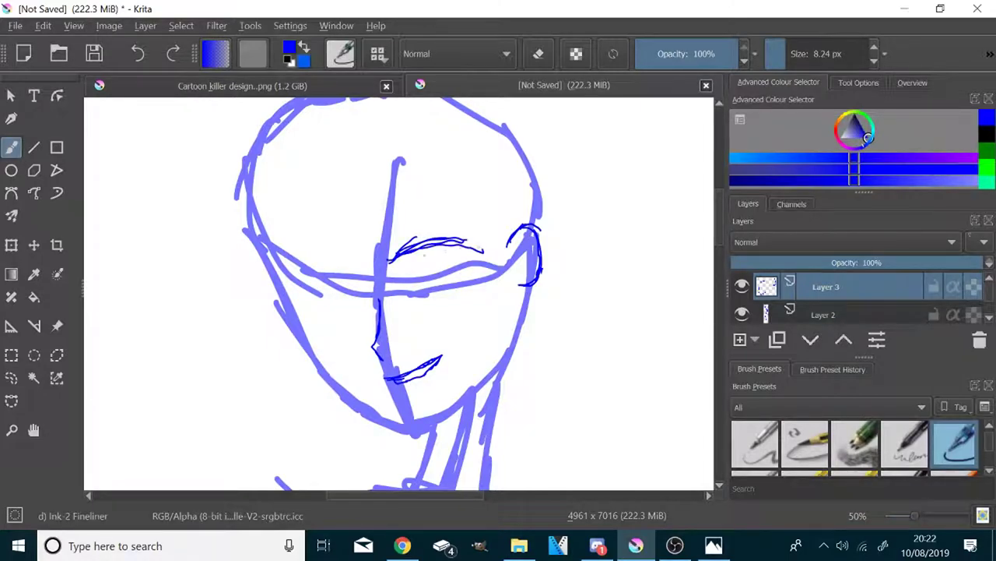
pyautogui.moveTo(391, 264)
pyautogui.mouseDown()
pyautogui.moveTo(404, 300)
pyautogui.moveTo(475, 286)
pyautogui.mouseUp()
pyautogui.moveTo(359, 287); pyautogui.dragTo(282, 264)
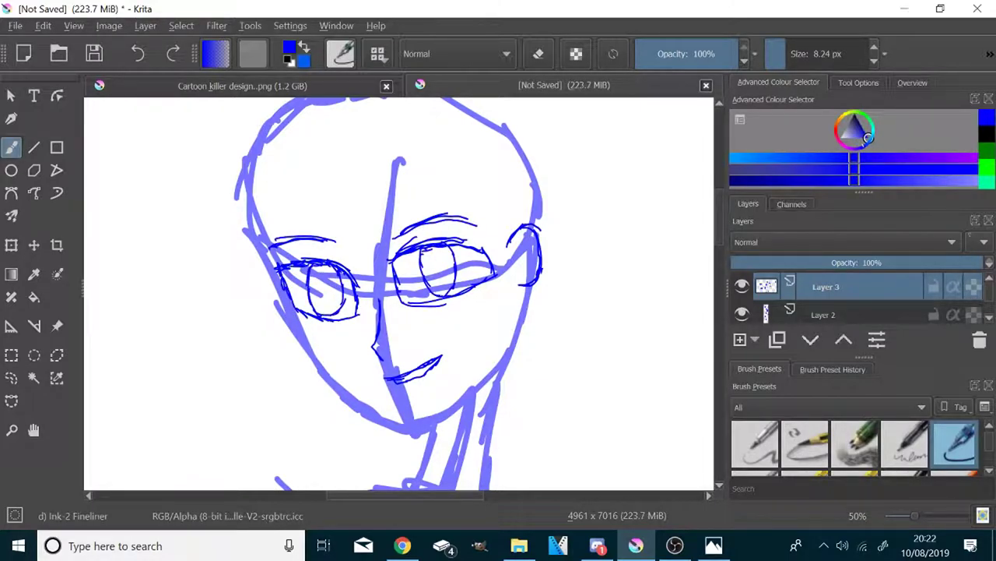
# Draw a thin line down the torso's left-hand edge just below the shoulder.
pyautogui.scroll(-3, 396, 291)
pyautogui.scroll(3, 367, 431)
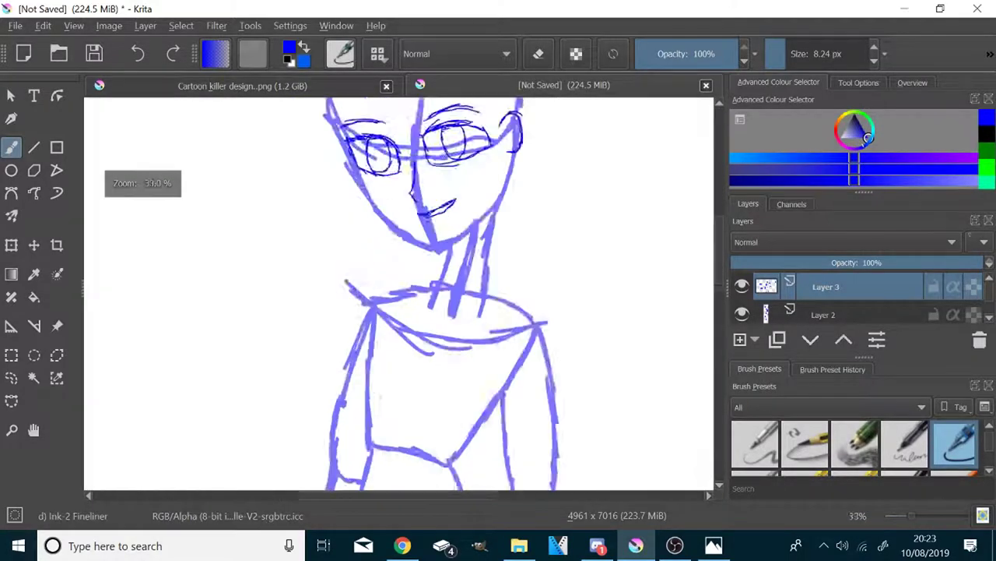
pyautogui.moveTo(371, 292)
pyautogui.mouseDown()
pyautogui.moveTo(357, 336)
pyautogui.moveTo(367, 379)
pyautogui.mouseUp()
# Draw the individual fingers, fingertips and thumb over the left-hand block beside the thigh.
pyautogui.scroll(-5, 366, 300)
pyautogui.scroll(7, 350, 383)
pyautogui.moveTo(450, 105)
pyautogui.mouseDown()
pyautogui.moveTo(450, 310)
pyautogui.moveTo(414, 323)
pyautogui.moveTo(412, 221)
pyautogui.moveTo(372, 391)
pyautogui.mouseUp()
pyautogui.moveTo(369, 388)
pyautogui.mouseDown()
pyautogui.moveTo(361, 293)
pyautogui.moveTo(379, 241)
pyautogui.mouseUp()
pyautogui.moveTo(351, 382)
pyautogui.mouseDown()
pyautogui.moveTo(328, 395)
pyautogui.moveTo(354, 405)
pyautogui.mouseUp()
pyautogui.moveTo(347, 406)
pyautogui.mouseDown()
pyautogui.moveTo(326, 360)
pyautogui.moveTo(358, 212)
pyautogui.mouseUp()
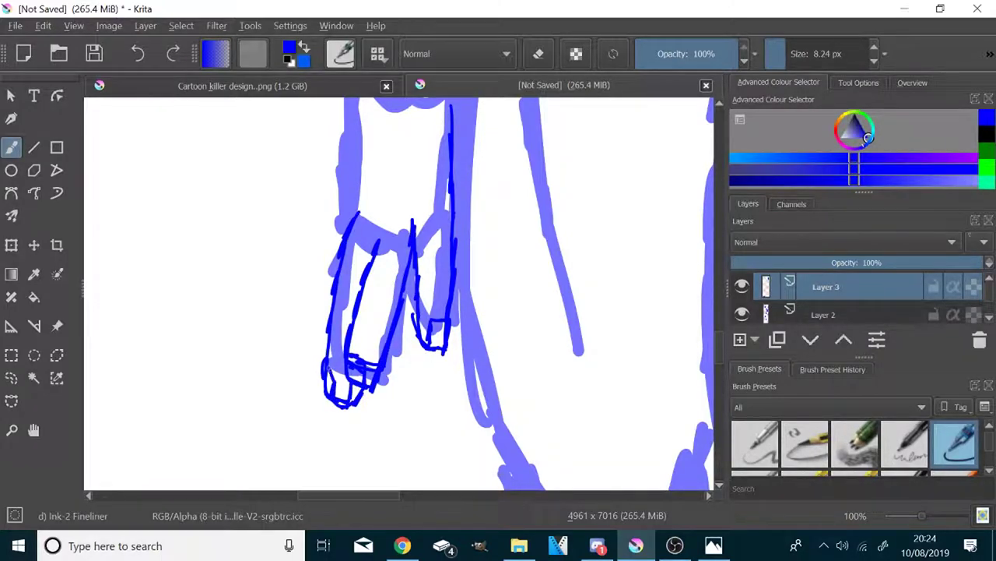
pyautogui.moveTo(360, 397); pyautogui.dragTo(399, 340)
pyautogui.moveTo(384, 387); pyautogui.dragTo(416, 324)
# Outline the thumb of the right-hand block and divide its finger block into separate fingers.
pyautogui.scroll(-5, 351, 331)
pyautogui.scroll(4, 471, 300)
pyautogui.moveTo(403, 230); pyautogui.dragTo(382, 304)
pyautogui.moveTo(398, 242); pyautogui.dragTo(401, 360)
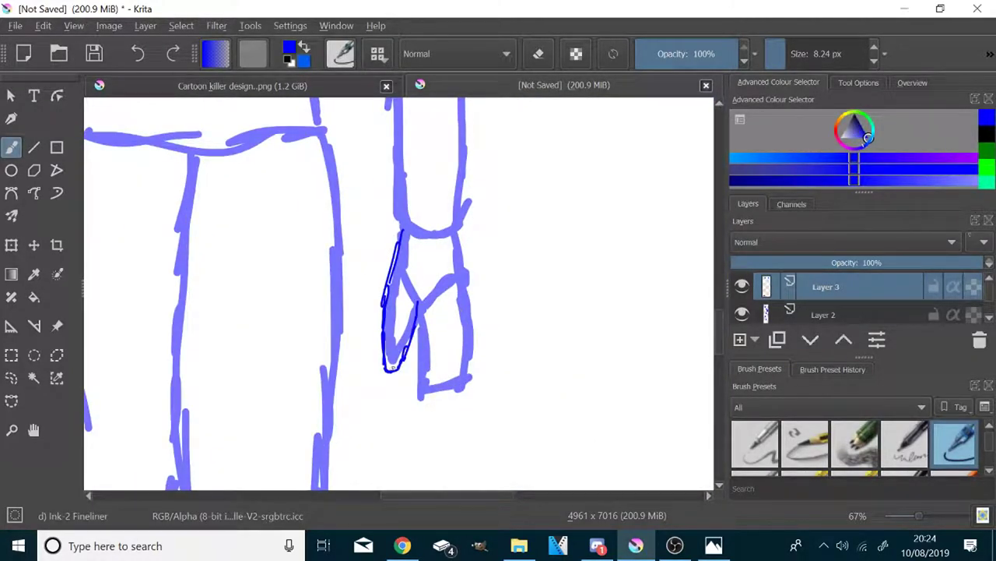
pyautogui.moveTo(434, 293); pyautogui.dragTo(438, 357)
pyautogui.moveTo(449, 333); pyautogui.dragTo(451, 381)
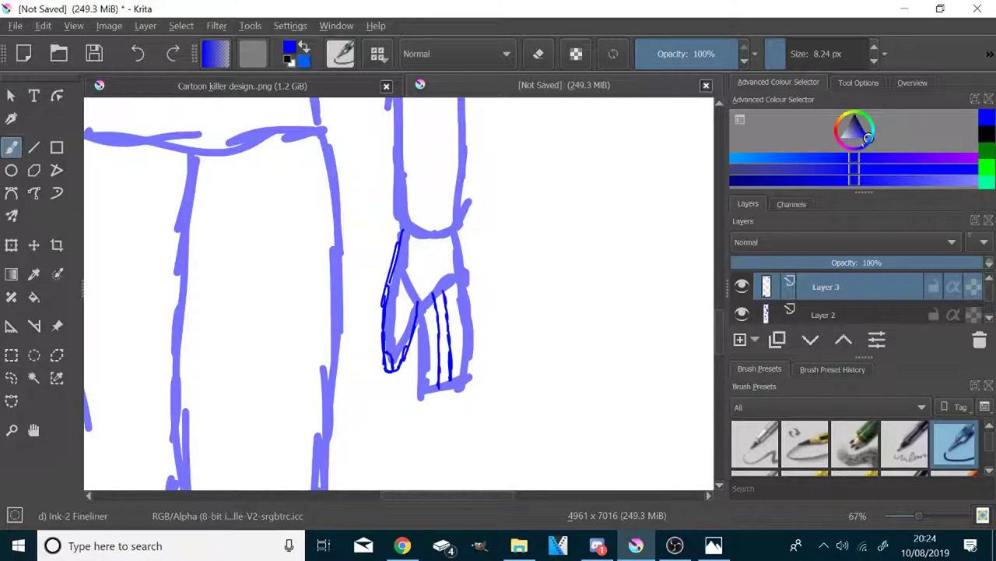
# Fade the face and hand detail layer and prepare a new layer above it with a red brush colour.
pyautogui.scroll(-5, 433, 289)
pyautogui.scroll(1, 434, 289)
pyautogui.moveTo(434, 290); pyautogui.dragTo(431, 449)
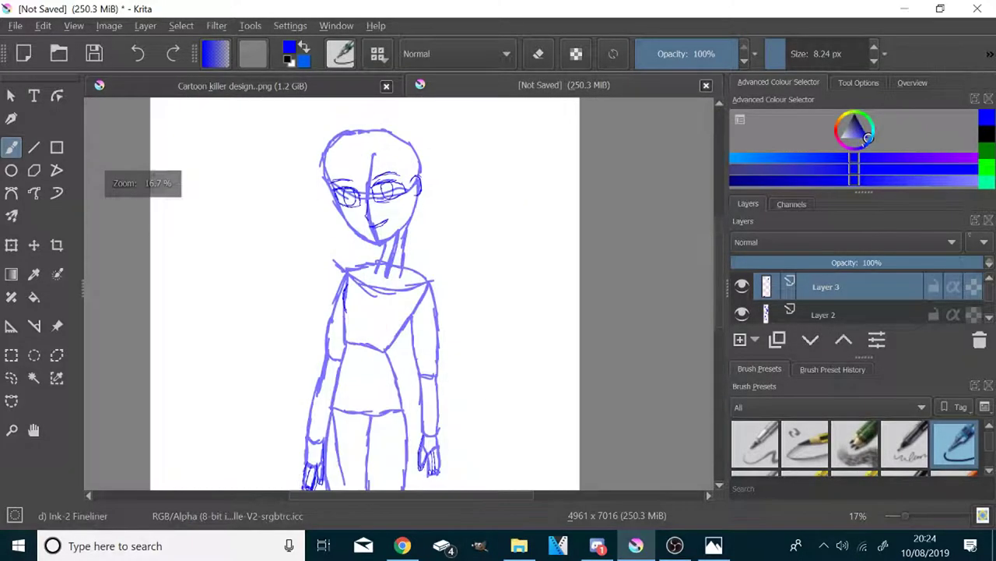
pyautogui.click(846, 263)
pyautogui.click(837, 125)
pyautogui.scroll(1, 330, 105)
pyautogui.scroll(-1, 384, 163)
pyautogui.scroll(2, 384, 163)
pyautogui.click(739, 341)
# Sketch the pointed fringe and face-framing hair strands in red around the eyes and cheeks.
pyautogui.scroll(1, 394, 177)
pyautogui.moveTo(515, 271)
pyautogui.mouseDown()
pyautogui.moveTo(531, 327)
pyautogui.moveTo(540, 478)
pyautogui.moveTo(506, 380)
pyautogui.mouseUp()
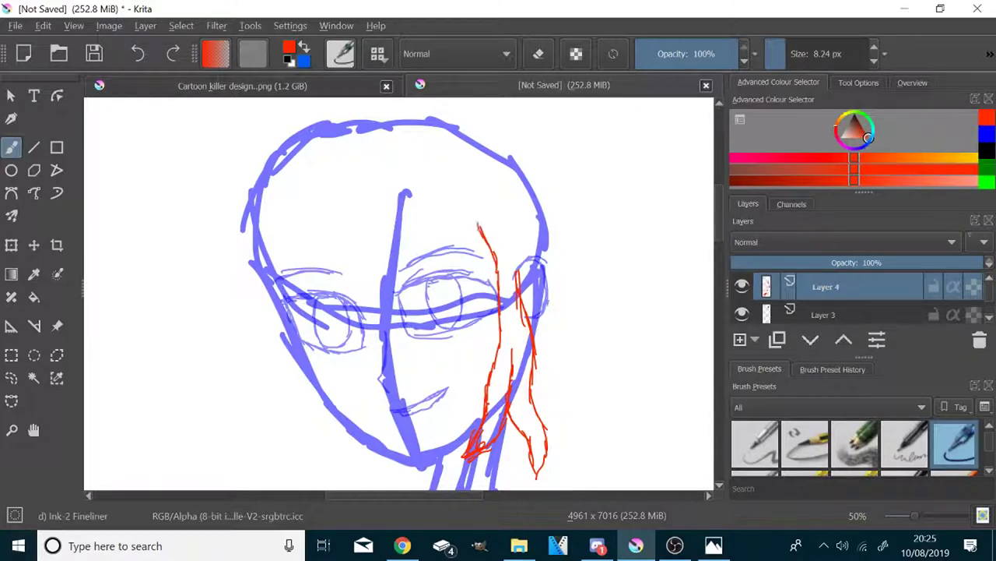
pyautogui.moveTo(396, 278); pyautogui.dragTo(421, 343)
pyautogui.moveTo(385, 207); pyautogui.dragTo(391, 278)
pyautogui.moveTo(383, 322); pyautogui.dragTo(368, 366)
pyautogui.moveTo(348, 266); pyautogui.dragTo(369, 365)
pyautogui.moveTo(299, 223); pyautogui.dragTo(354, 277)
pyautogui.moveTo(306, 227)
pyautogui.mouseDown()
pyautogui.moveTo(316, 283)
pyautogui.moveTo(387, 425)
pyautogui.mouseUp()
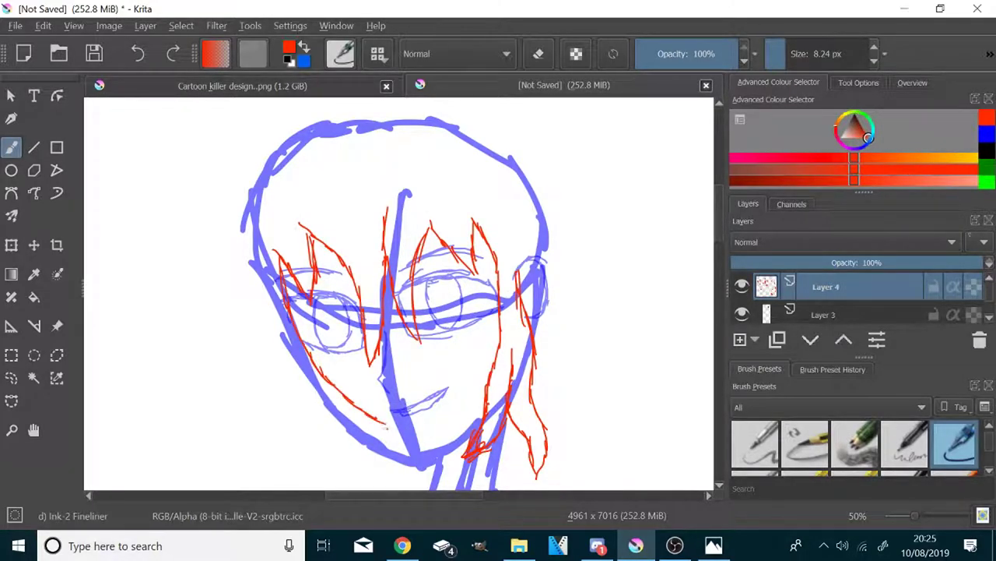
# Sketch the hair's outer outline over the skull and down both sides to pointed tips at the shoulders.
pyautogui.scroll(-1, 334, 108)
pyautogui.scroll(2, 296, 369)
pyautogui.moveTo(397, 344); pyautogui.dragTo(370, 406)
pyautogui.moveTo(356, 319); pyautogui.dragTo(377, 399)
pyautogui.scroll(-2, 316, 246)
pyautogui.moveTo(321, 271)
pyautogui.mouseDown()
pyautogui.moveTo(362, 336)
pyautogui.moveTo(279, 200)
pyautogui.moveTo(376, 126)
pyautogui.moveTo(484, 212)
pyautogui.moveTo(512, 372)
pyautogui.mouseUp()
pyautogui.scroll(2, 299, 160)
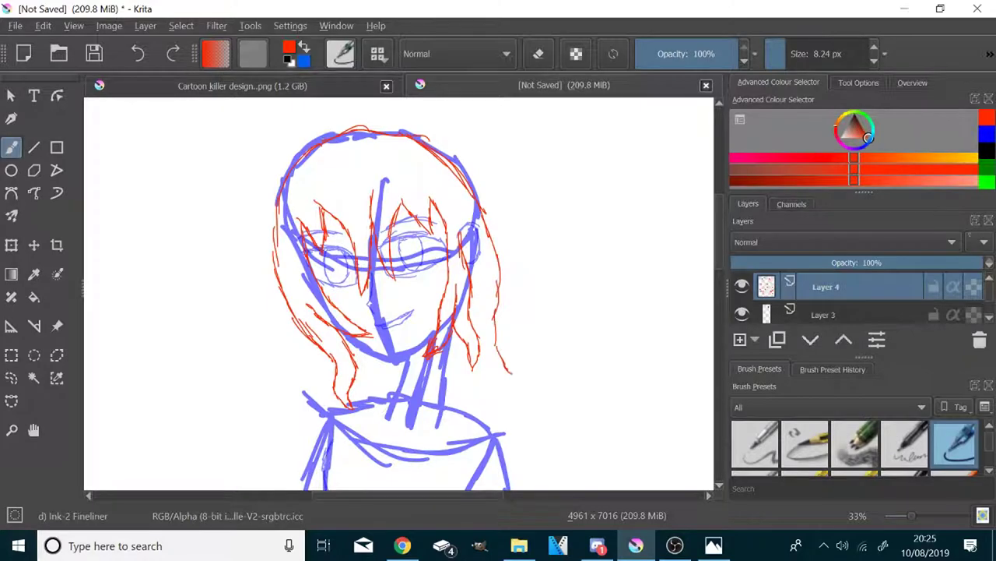
pyautogui.moveTo(371, 352); pyautogui.dragTo(354, 409)
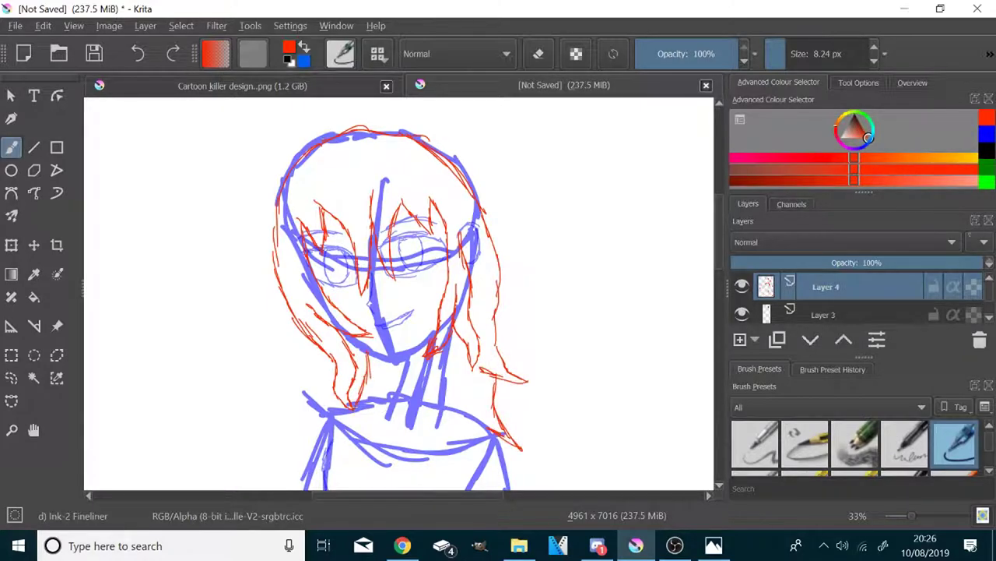
# Fade the red hair layer and prepare a new layer above it with a bright green brush colour.
pyautogui.click(845, 262)
pyautogui.click(740, 341)
pyautogui.click(863, 115)
# Sketch goggles across the forehead in green, with two lenses, a connecting bridge and side straps.
pyautogui.scroll(2, 277, 287)
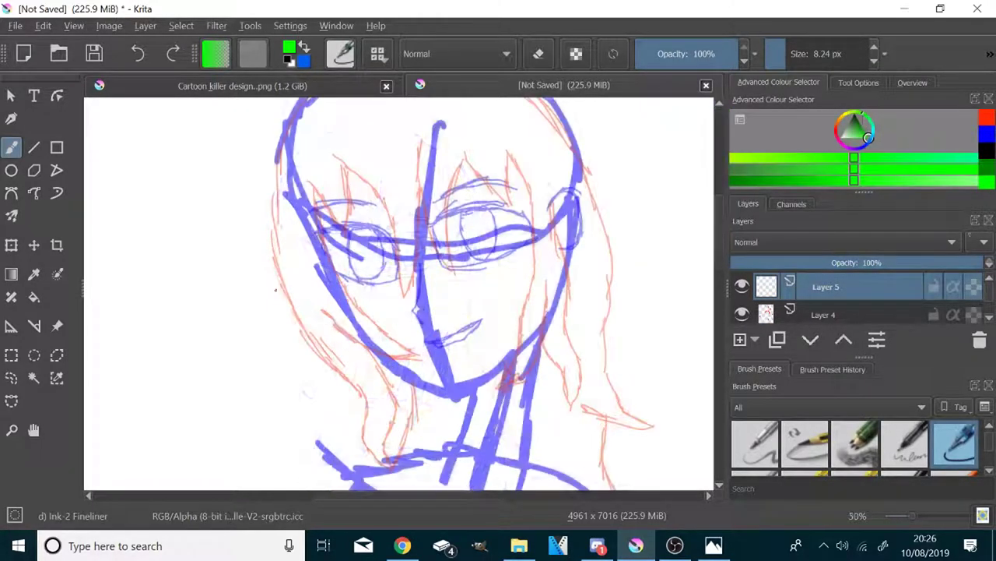
pyautogui.moveTo(410, 253)
pyautogui.mouseDown()
pyautogui.moveTo(516, 207)
pyautogui.moveTo(545, 225)
pyautogui.moveTo(419, 293)
pyautogui.moveTo(409, 246)
pyautogui.mouseUp()
pyautogui.moveTo(249, 252); pyautogui.dragTo(319, 274)
pyautogui.moveTo(319, 273)
pyautogui.mouseDown()
pyautogui.moveTo(186, 255)
pyautogui.moveTo(222, 332)
pyautogui.moveTo(185, 256)
pyautogui.moveTo(408, 254)
pyautogui.moveTo(333, 287)
pyautogui.moveTo(201, 282)
pyautogui.mouseUp()
pyautogui.moveTo(268, 319); pyautogui.dragTo(304, 296)
pyautogui.moveTo(437, 265)
pyautogui.mouseDown()
pyautogui.moveTo(521, 232)
pyautogui.moveTo(436, 266)
pyautogui.mouseUp()
pyautogui.moveTo(555, 257); pyautogui.dragTo(585, 300)
pyautogui.moveTo(566, 226); pyautogui.dragTo(597, 308)
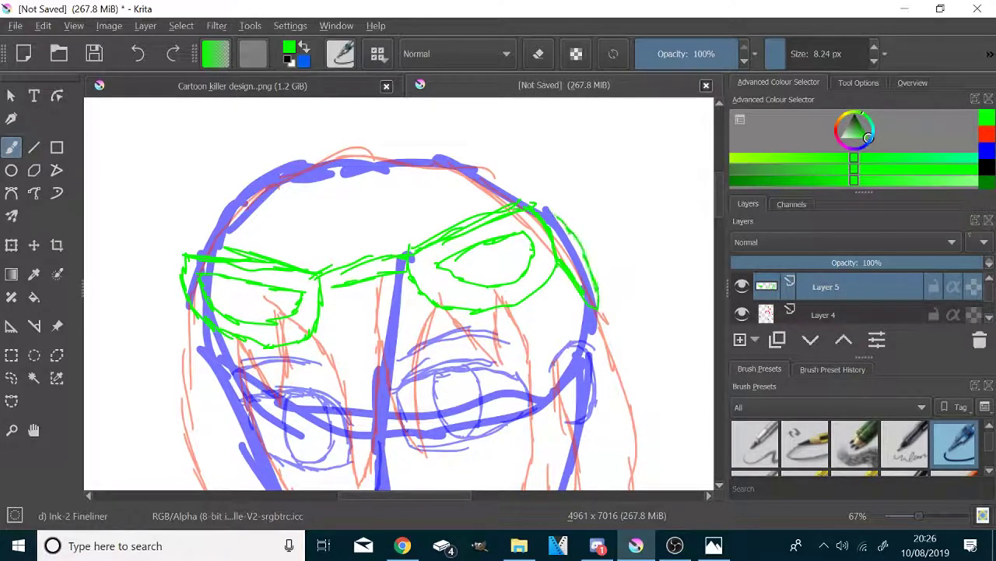
pyautogui.moveTo(184, 256); pyautogui.dragTo(188, 340)
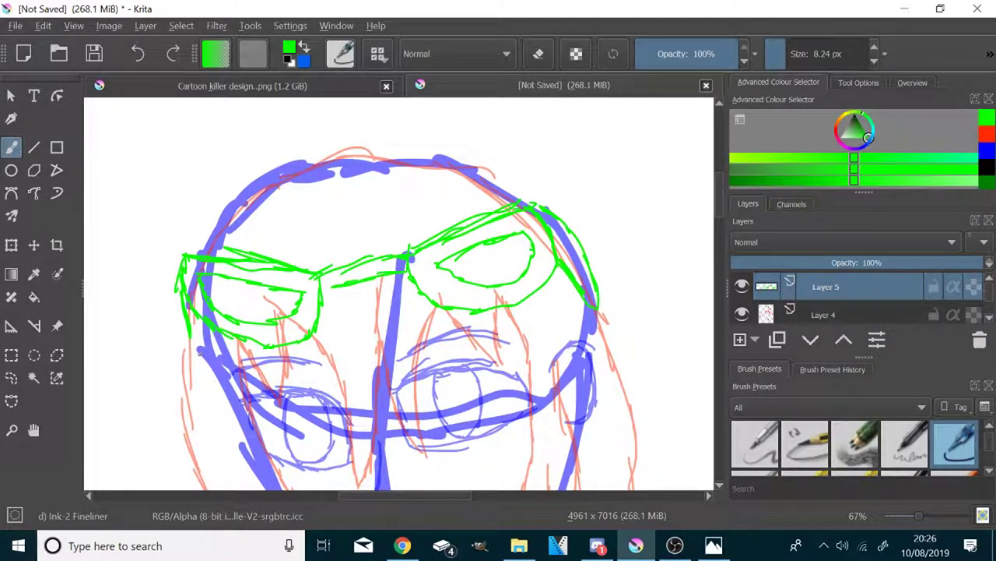
# Sketch a raised collar around both sides of the neck in green.
pyautogui.scroll(-4, 200, 352)
pyautogui.moveTo(250, 444); pyautogui.dragTo(484, 258)
pyautogui.scroll(4, 484, 258)
pyautogui.moveTo(591, 223); pyautogui.dragTo(604, 239)
pyautogui.moveTo(593, 223); pyautogui.dragTo(628, 279)
pyautogui.moveTo(502, 217); pyautogui.dragTo(479, 227)
pyautogui.moveTo(500, 213); pyautogui.dragTo(439, 254)
# Sketch the open jacket's front panels and the shirt's neckline and hem over the torso.
pyautogui.scroll(-2, 414, 182)
pyautogui.moveTo(506, 234); pyautogui.dragTo(451, 433)
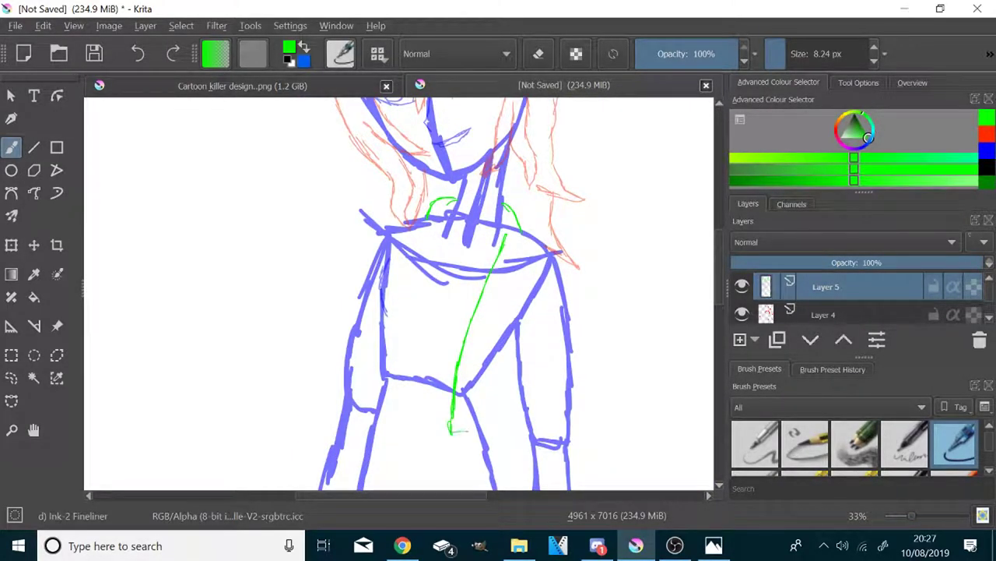
pyautogui.moveTo(433, 222); pyautogui.dragTo(413, 372)
pyautogui.moveTo(418, 304); pyautogui.dragTo(403, 425)
pyautogui.moveTo(372, 411)
pyautogui.mouseDown()
pyautogui.moveTo(363, 432)
pyautogui.moveTo(382, 288)
pyautogui.mouseUp()
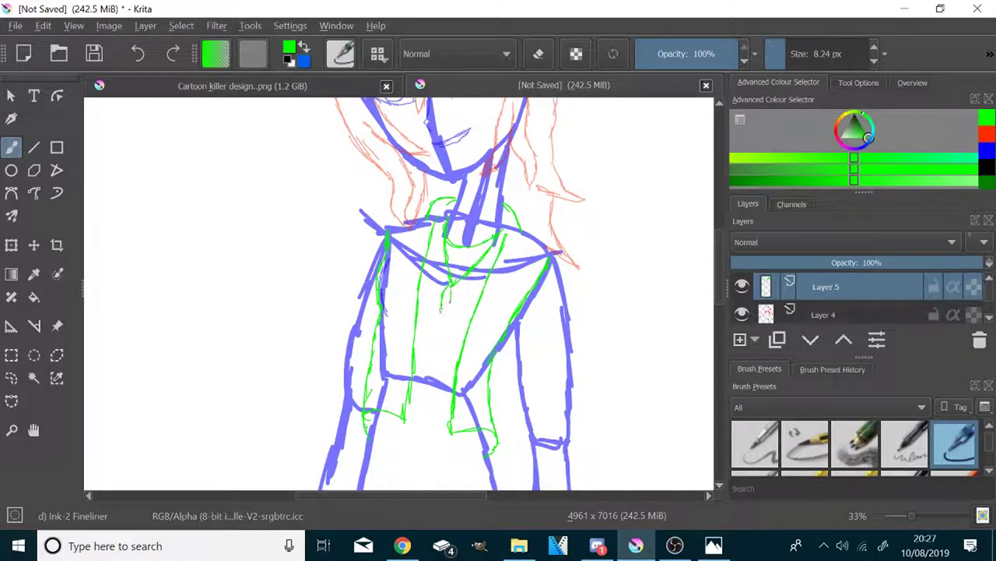
pyautogui.scroll(-3, 518, 176)
pyautogui.scroll(4, 492, 281)
pyautogui.moveTo(376, 283); pyautogui.dragTo(559, 286)
# Sketch a wide sleeve cuff around the wrist on the left-hand side of the figure.
pyautogui.scroll(-4, 558, 288)
pyautogui.scroll(3, 506, 344)
pyautogui.scroll(2, 519, 367)
pyautogui.moveTo(413, 236)
pyautogui.mouseDown()
pyautogui.moveTo(475, 254)
pyautogui.moveTo(392, 172)
pyautogui.mouseUp()
pyautogui.moveTo(392, 172); pyautogui.dragTo(481, 196)
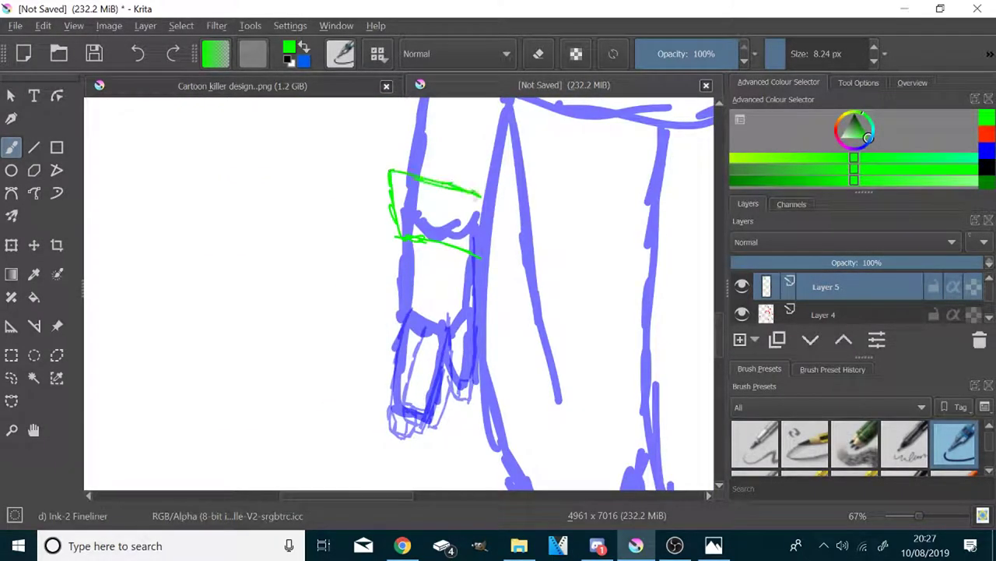
# Sketch the sleeve cuff at the opposite wrist with short detail strokes.
pyautogui.scroll(-3, 340, 403)
pyautogui.scroll(5, 366, 411)
pyautogui.moveTo(333, 313)
pyautogui.mouseDown()
pyautogui.moveTo(467, 310)
pyautogui.moveTo(305, 203)
pyautogui.moveTo(347, 310)
pyautogui.mouseUp()
pyautogui.moveTo(371, 236); pyautogui.dragTo(374, 270)
pyautogui.moveTo(400, 238); pyautogui.dragTo(386, 271)
pyautogui.moveTo(430, 260); pyautogui.dragTo(455, 232)
pyautogui.moveTo(463, 240); pyautogui.dragTo(483, 224)
# Sketch ankle lines across both legs and curved sole lines on the shoes.
pyautogui.scroll(-5, 467, 257)
pyautogui.scroll(3, 436, 362)
pyautogui.moveTo(338, 261); pyautogui.dragTo(439, 255)
pyautogui.moveTo(419, 304); pyautogui.dragTo(330, 384)
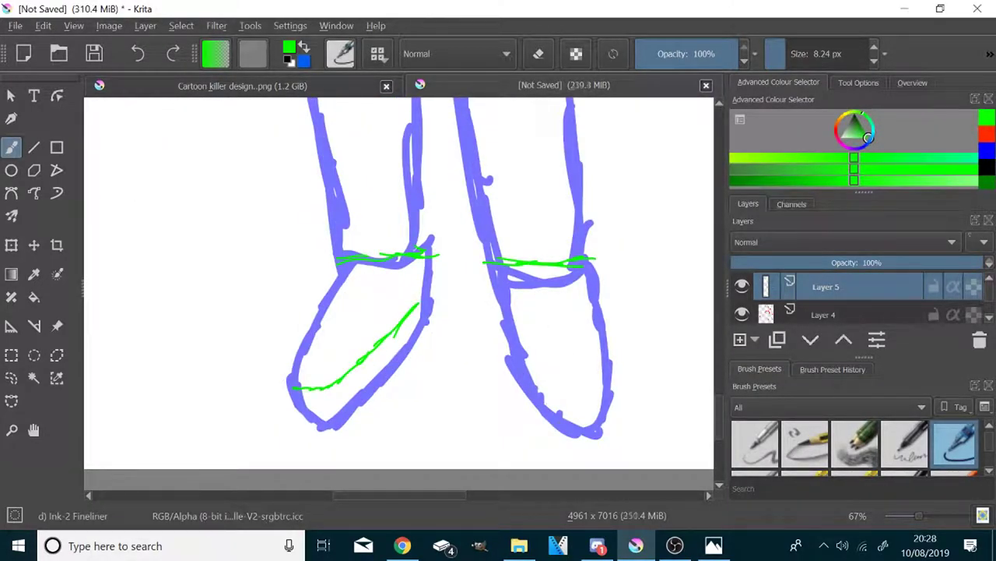
pyautogui.scroll(-6, 552, 378)
pyautogui.scroll(5, 557, 226)
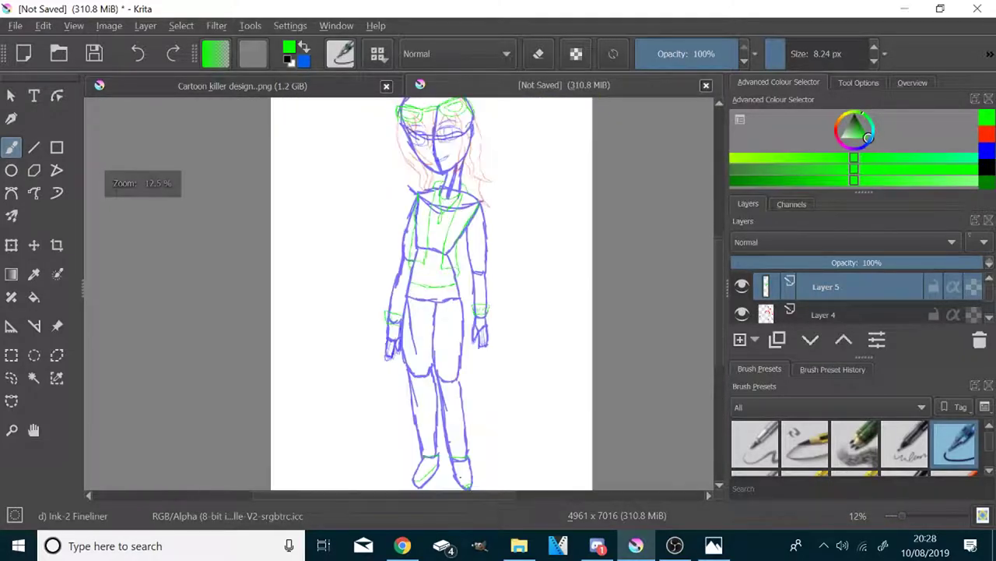
# Fade the green clothing layer and prepare a new layer above it with black as the brush colour.
pyautogui.scroll(-6, 341, 279)
pyautogui.scroll(2, 329, 321)
pyautogui.click(855, 264)
pyautogui.click(740, 340)
pyautogui.moveTo(857, 124); pyautogui.dragTo(882, 56)
pyautogui.scroll(7, 368, 172)
pyautogui.moveTo(456, 433); pyautogui.dragTo(565, 286)
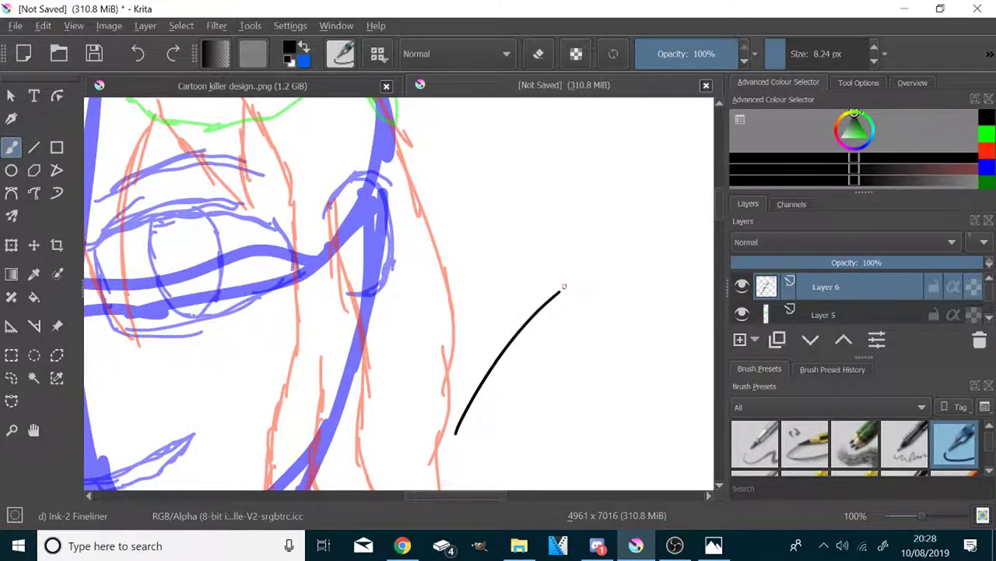
pyautogui.hotkey('ctrl', 'z')
pyautogui.scroll(8, 460, 327)
pyautogui.scroll(-8, 196, 245)
pyautogui.moveTo(312, 238)
pyautogui.mouseDown()
pyautogui.moveTo(378, 246)
pyautogui.moveTo(346, 325)
pyautogui.mouseUp()
pyautogui.hotkey('ctrl', 'z')
pyautogui.scroll(-3, 622, 298)
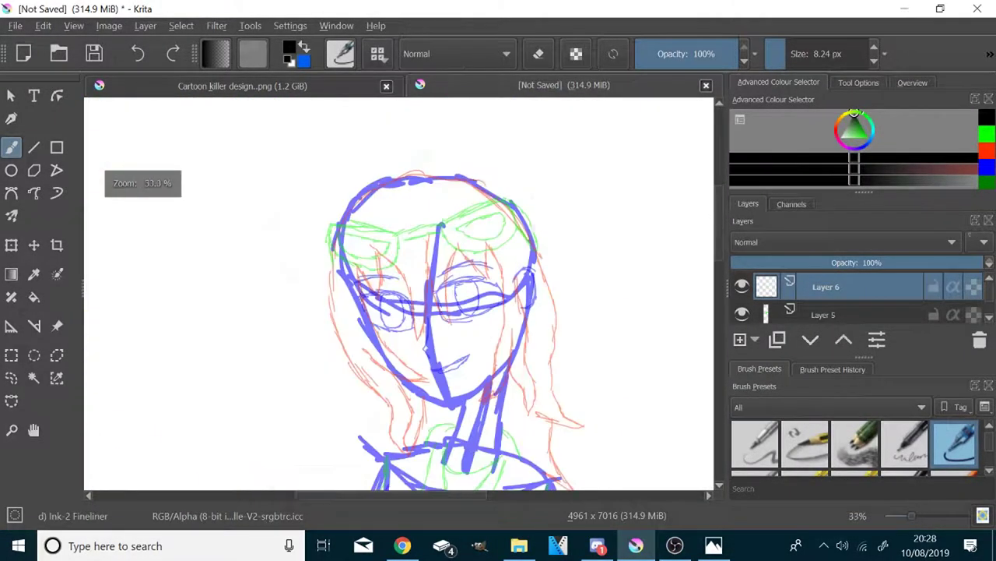
# Ink the ear and the wavy hair strand hanging below it in black over the sketch.
pyautogui.scroll(2, 533, 319)
pyautogui.moveTo(492, 231)
pyautogui.mouseDown()
pyautogui.moveTo(520, 210)
pyautogui.moveTo(512, 285)
pyautogui.moveTo(521, 413)
pyautogui.moveTo(506, 444)
pyautogui.moveTo(491, 350)
pyautogui.mouseUp()
pyautogui.scroll(-2, 490, 350)
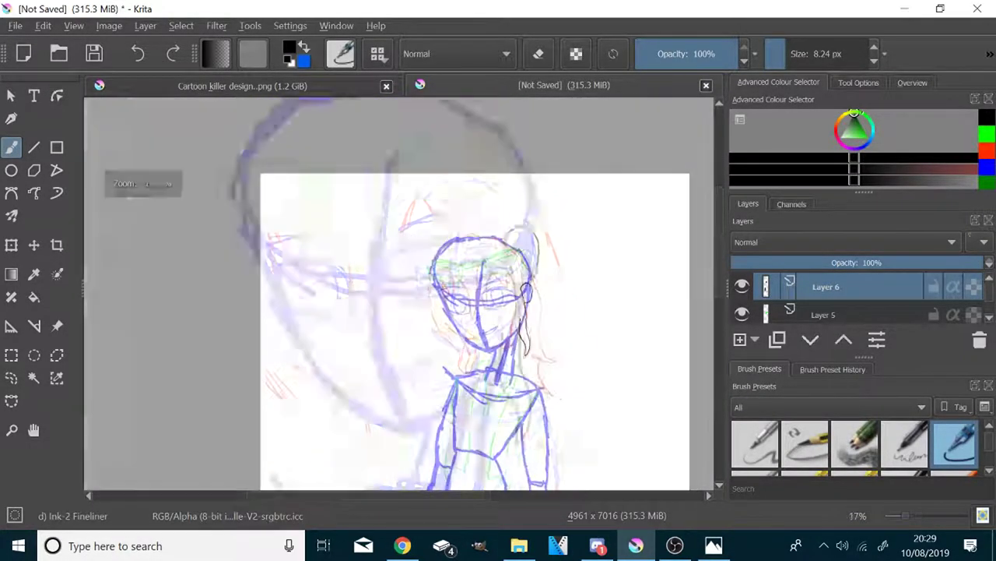
pyautogui.scroll(-1, 389, 203)
# Ink both half-round frames of the glasses with their inner lens outlines and the double-line bridge joining them.
pyautogui.scroll(4, 390, 202)
pyautogui.moveTo(329, 243)
pyautogui.mouseDown()
pyautogui.moveTo(301, 235)
pyautogui.moveTo(136, 293)
pyautogui.moveTo(329, 245)
pyautogui.mouseUp()
pyautogui.moveTo(463, 215)
pyautogui.mouseDown()
pyautogui.moveTo(679, 187)
pyautogui.moveTo(465, 218)
pyautogui.moveTo(584, 257)
pyautogui.moveTo(501, 226)
pyautogui.mouseUp()
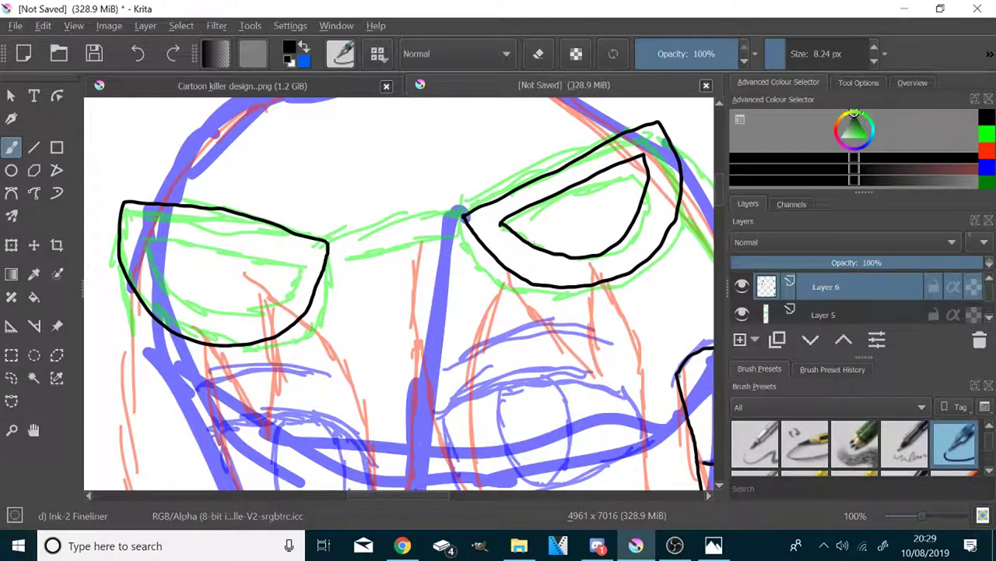
pyautogui.moveTo(306, 261)
pyautogui.mouseDown()
pyautogui.moveTo(160, 300)
pyautogui.moveTo(465, 218)
pyautogui.mouseUp()
pyautogui.moveTo(403, 239)
pyautogui.mouseDown()
pyautogui.moveTo(320, 272)
pyautogui.moveTo(368, 287)
pyautogui.mouseUp()
# Erase the stray line end on the inked glasses.
pyautogui.scroll(4, 297, 266)
pyautogui.click(539, 55)
pyautogui.click(374, 282)
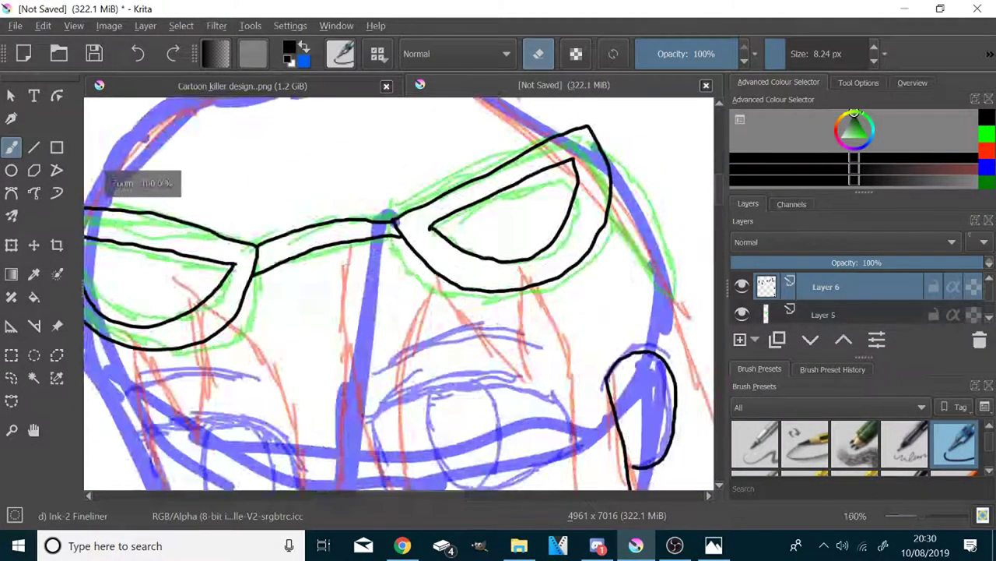
pyautogui.scroll(-4, 569, 370)
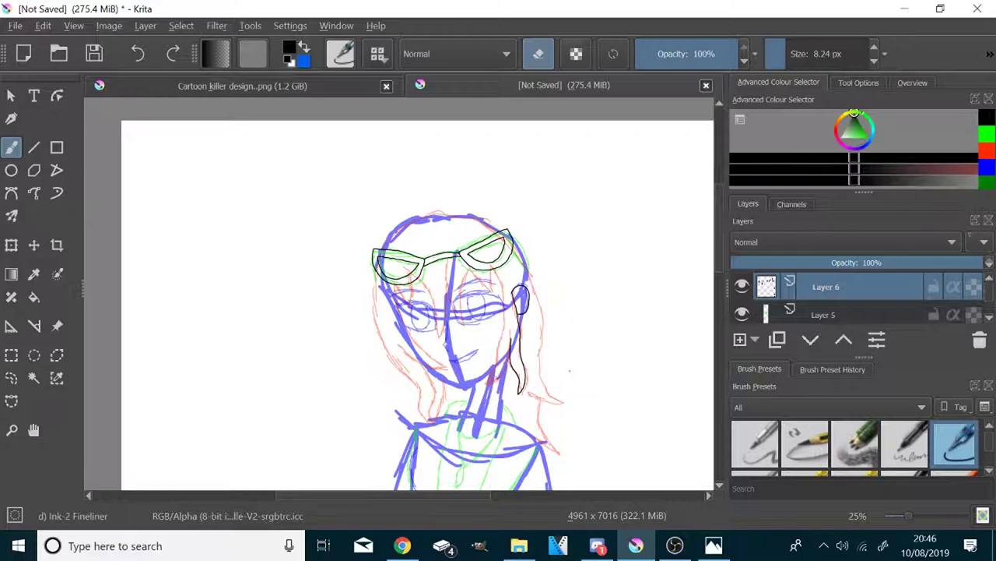
# Restore the brush to painting and ink a rounded side piece at each outer end of the glasses.
pyautogui.scroll(6, 514, 249)
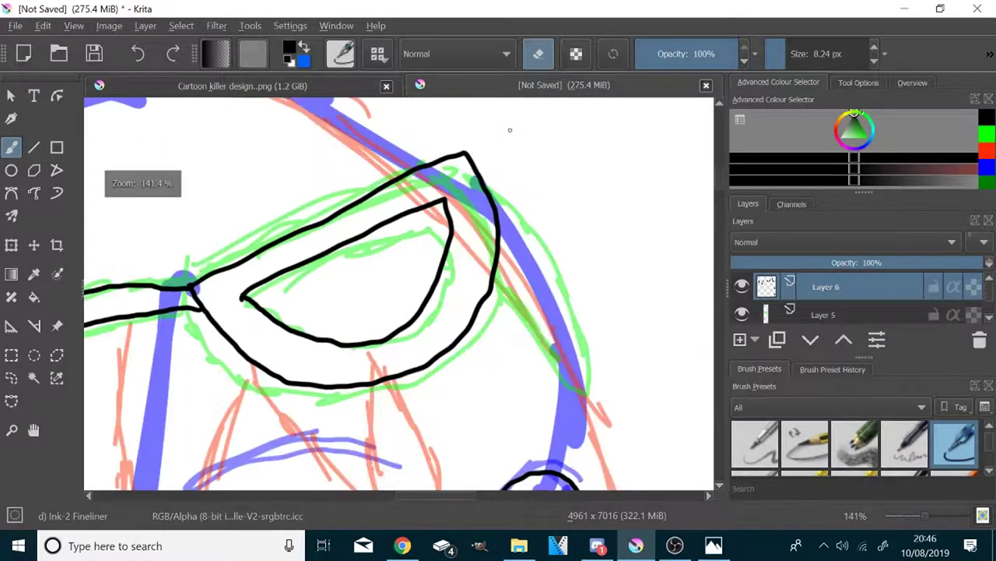
pyautogui.click(538, 54)
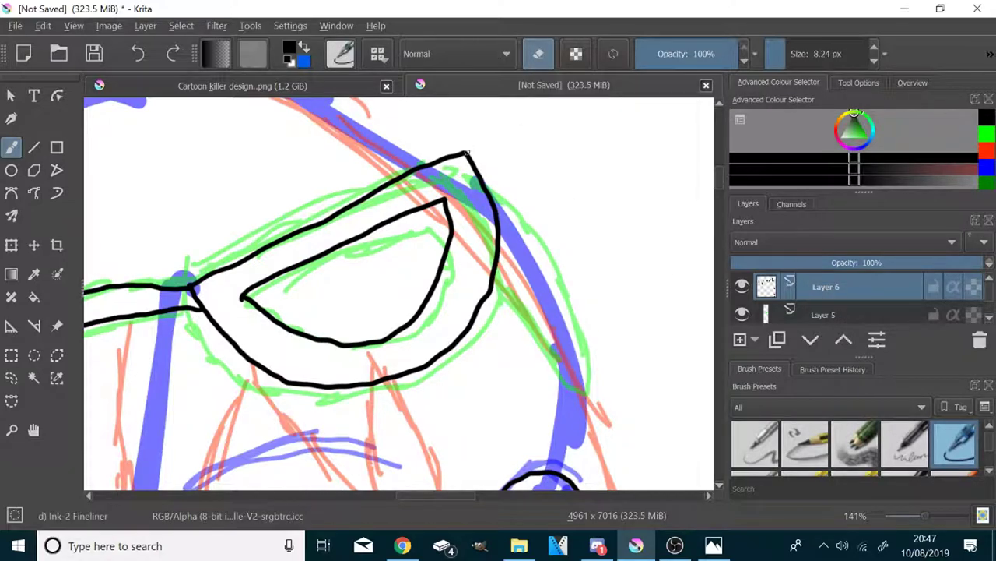
pyautogui.moveTo(467, 154)
pyautogui.mouseDown()
pyautogui.moveTo(508, 195)
pyautogui.moveTo(580, 351)
pyautogui.moveTo(494, 277)
pyautogui.mouseUp()
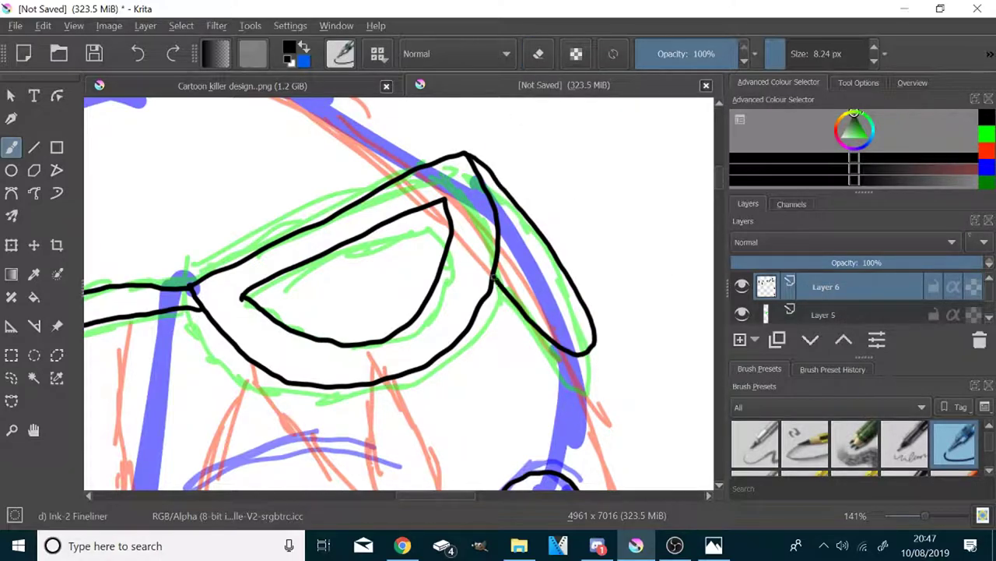
pyautogui.scroll(-2, 527, 303)
pyautogui.scroll(3, 156, 327)
pyautogui.moveTo(401, 165)
pyautogui.mouseDown()
pyautogui.moveTo(366, 380)
pyautogui.moveTo(412, 342)
pyautogui.mouseUp()
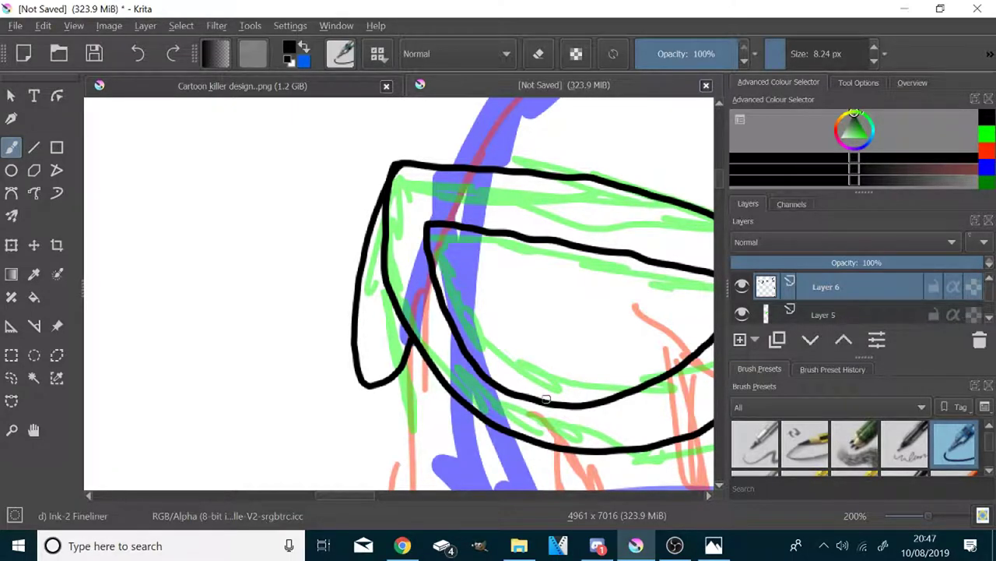
pyautogui.scroll(-3, 546, 399)
# Ink the crown of the head as one curve arching from one glasses frame to the other.
pyautogui.scroll(1, 524, 362)
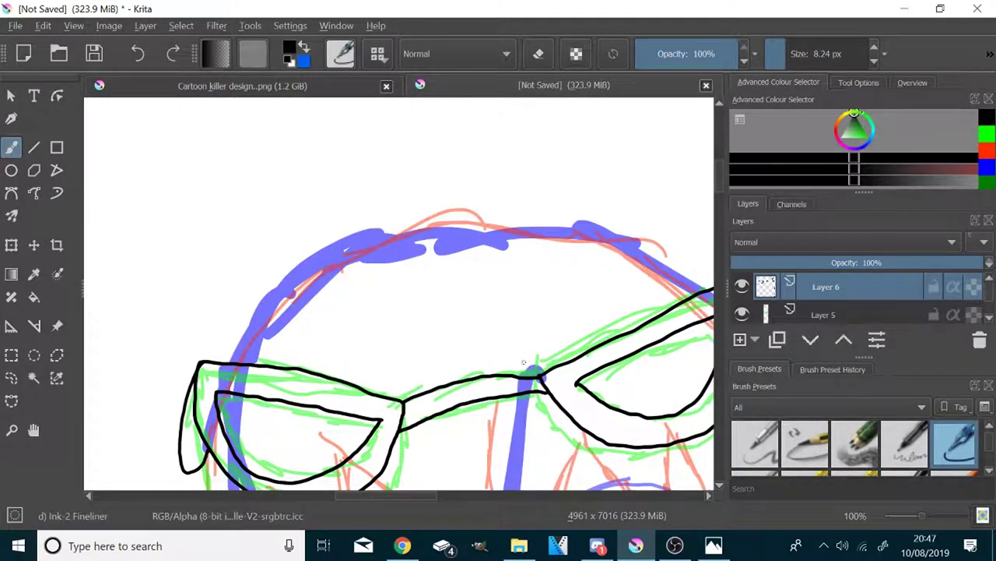
pyautogui.moveTo(233, 364)
pyautogui.mouseDown()
pyautogui.moveTo(389, 246)
pyautogui.moveTo(603, 265)
pyautogui.moveTo(362, 260)
pyautogui.moveTo(292, 296)
pyautogui.mouseUp()
pyautogui.hotkey('ctrl', 'z')
pyautogui.hotkey('ctrl', 'z')
pyautogui.moveTo(690, 294)
pyautogui.mouseDown()
pyautogui.moveTo(483, 208)
pyautogui.moveTo(237, 363)
pyautogui.mouseUp()
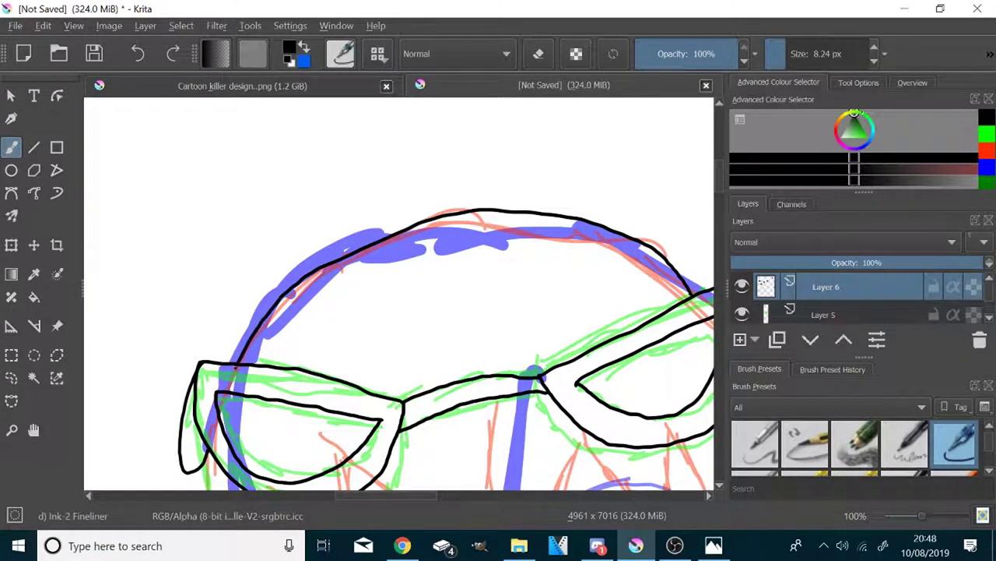
# Clean up the junction where the crown line meets the top edge of the left-hand glasses frame.
pyautogui.scroll(6, 220, 372)
pyautogui.moveTo(364, 358)
pyautogui.mouseDown()
pyautogui.moveTo(322, 354)
pyautogui.moveTo(375, 346)
pyautogui.mouseUp()
pyautogui.click(538, 55)
pyautogui.moveTo(327, 324); pyautogui.dragTo(378, 367)
pyautogui.press('e')
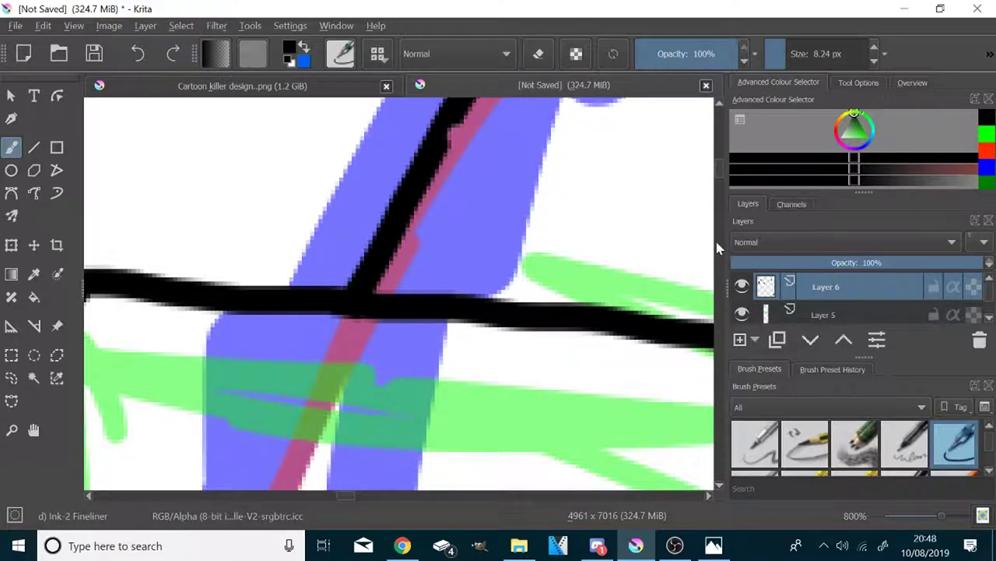
pyautogui.scroll(-10, 405, 296)
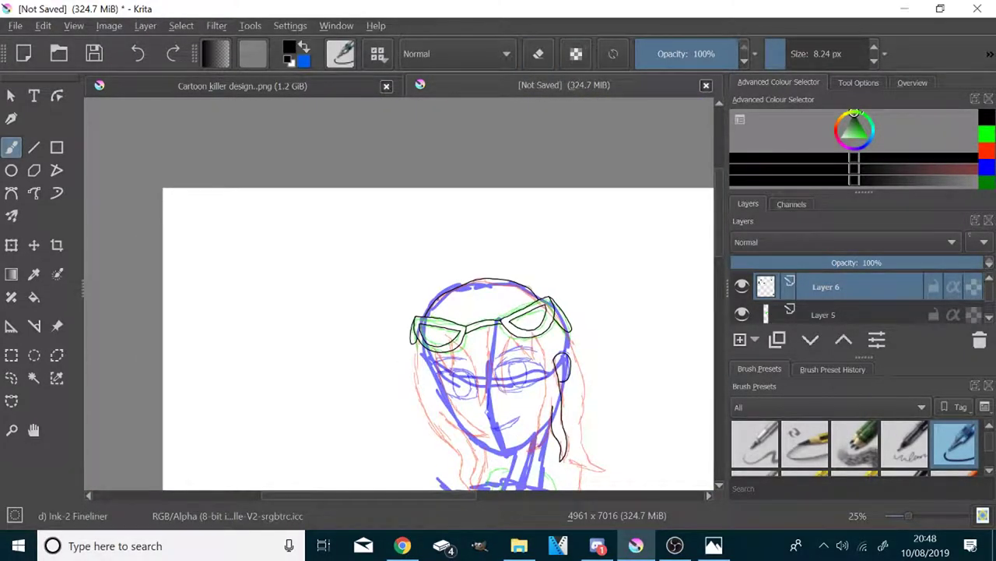
# Ink the long pointed hair lock in front of the ear and erase its overshoot.
pyautogui.scroll(6, 560, 436)
pyautogui.scroll(-2, 560, 436)
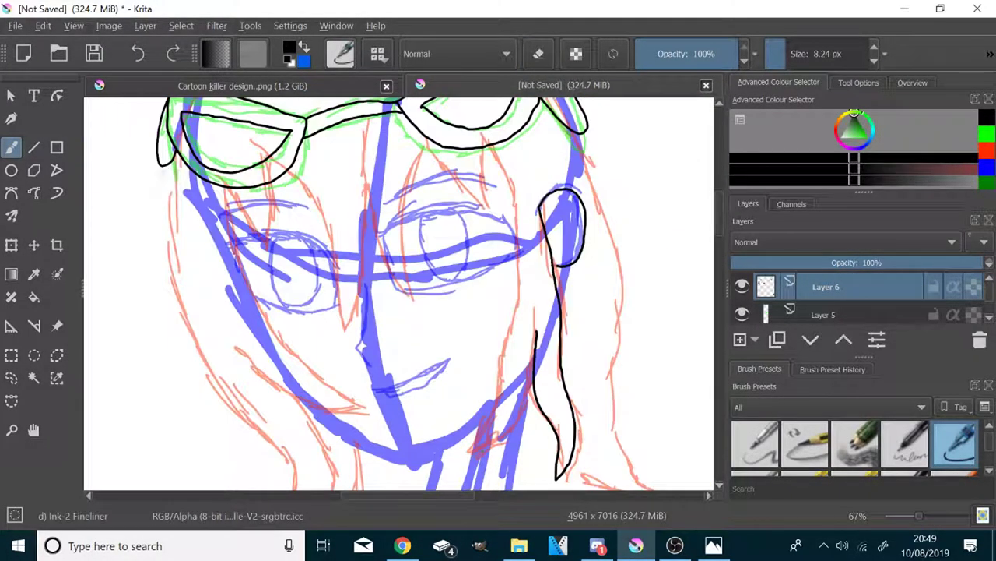
pyautogui.moveTo(533, 376)
pyautogui.mouseDown()
pyautogui.moveTo(495, 381)
pyautogui.moveTo(505, 170)
pyautogui.mouseUp()
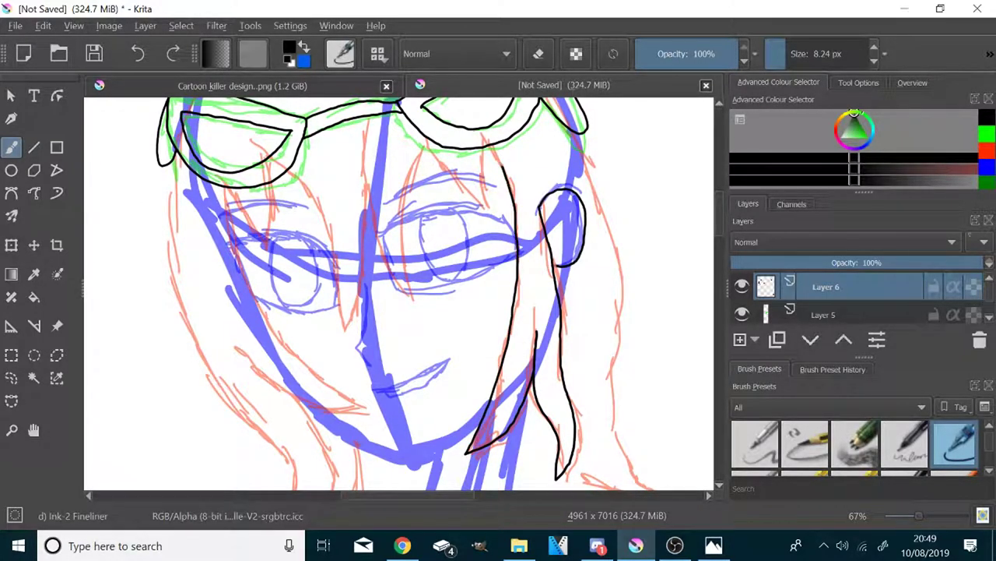
pyautogui.scroll(7, 486, 143)
pyautogui.press('e')
pyautogui.moveTo(438, 193)
pyautogui.mouseDown()
pyautogui.moveTo(465, 212)
pyautogui.moveTo(478, 345)
pyautogui.mouseUp()
pyautogui.click(538, 53)
pyautogui.scroll(-10, 491, 224)
# Trim the stray tip of the short fringe lock under the right-hand glasses frame with the eraser.
pyautogui.scroll(3, 490, 223)
pyautogui.scroll(5, 368, 215)
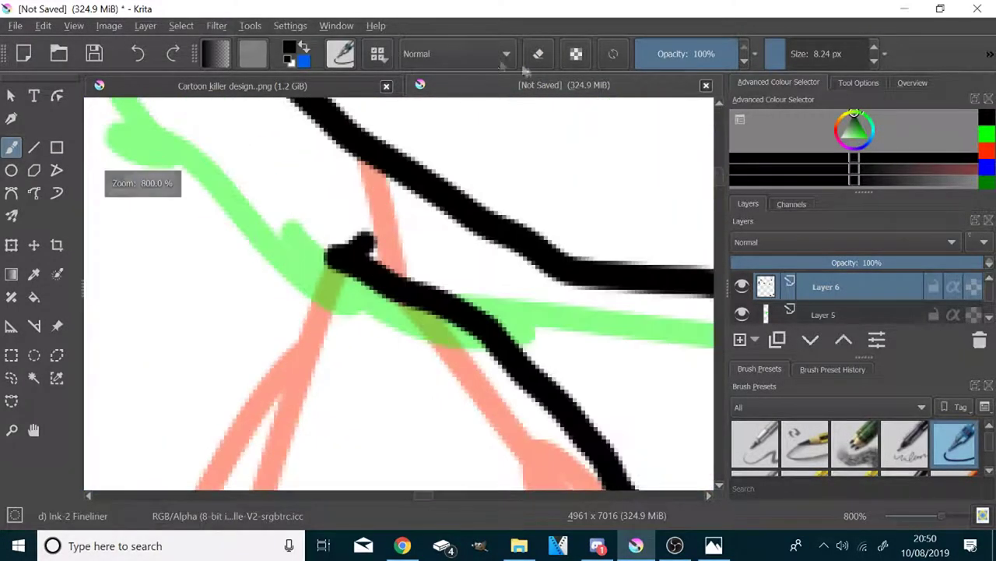
pyautogui.click(546, 56)
pyautogui.moveTo(357, 248); pyautogui.dragTo(322, 261)
pyautogui.scroll(-4, 361, 335)
pyautogui.click(550, 59)
pyautogui.scroll(-2, 625, 110)
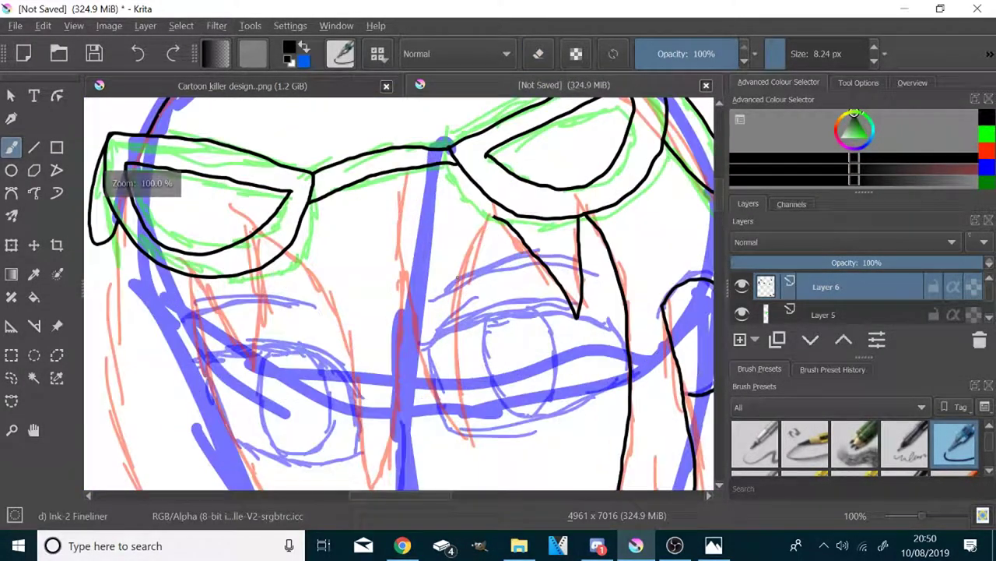
# Ink the long pointed fringe locks falling over the middle of the face between the two frames.
pyautogui.moveTo(494, 216)
pyautogui.mouseDown()
pyautogui.moveTo(466, 409)
pyautogui.moveTo(414, 335)
pyautogui.mouseUp()
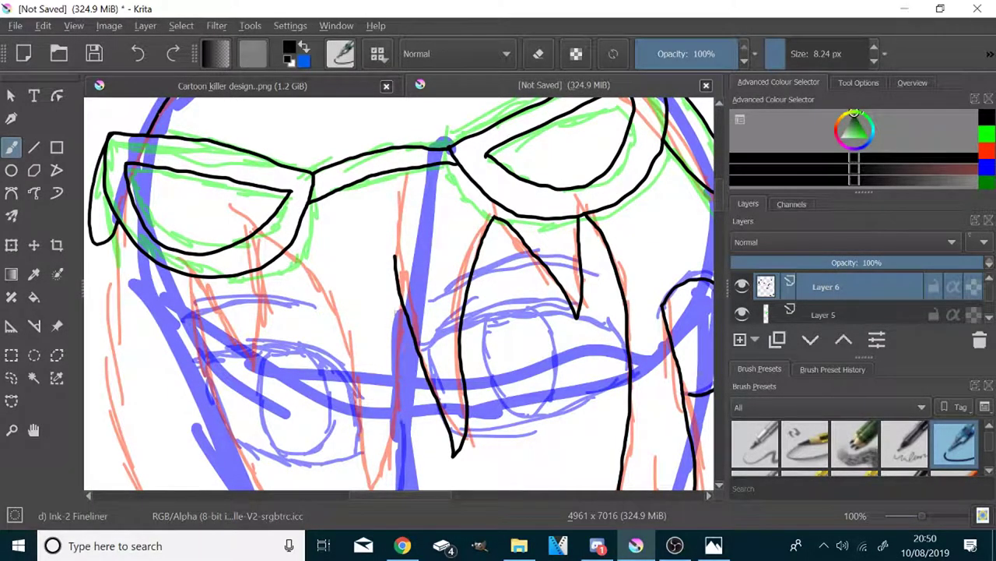
pyautogui.scroll(-1, 396, 338)
pyautogui.scroll(1, 295, 473)
pyautogui.moveTo(452, 231)
pyautogui.mouseDown()
pyautogui.moveTo(423, 418)
pyautogui.moveTo(409, 331)
pyautogui.moveTo(368, 217)
pyautogui.moveTo(340, 180)
pyautogui.mouseUp()
# Erase the fringe line's overshoot and ink the short pointed lock under the left-hand glasses frame.
pyautogui.scroll(6, 333, 185)
pyautogui.click(535, 52)
pyautogui.moveTo(410, 192); pyautogui.dragTo(391, 177)
pyautogui.click(538, 54)
pyautogui.scroll(-5, 430, 214)
pyautogui.scroll(1, 213, 444)
pyautogui.moveTo(464, 138)
pyautogui.mouseDown()
pyautogui.moveTo(458, 190)
pyautogui.moveTo(374, 229)
pyautogui.moveTo(326, 162)
pyautogui.mouseUp()
pyautogui.scroll(-4, 323, 164)
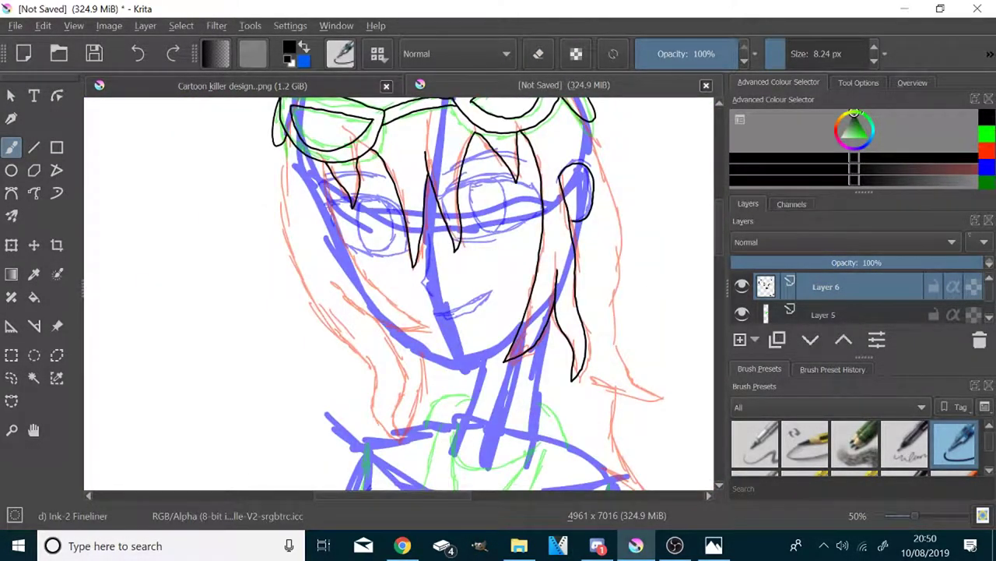
# Ink the long hair framing the left-hand side of the face, ending in a wavy point at the shoulder.
pyautogui.scroll(1, 337, 206)
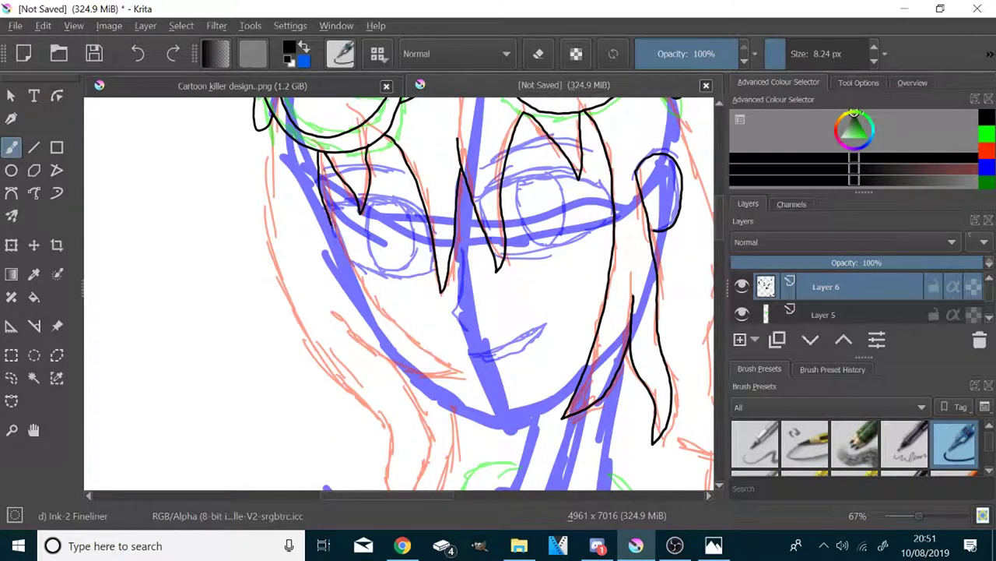
pyautogui.moveTo(327, 216)
pyautogui.mouseDown()
pyautogui.moveTo(393, 320)
pyautogui.moveTo(459, 372)
pyautogui.mouseUp()
pyautogui.scroll(-1, 495, 267)
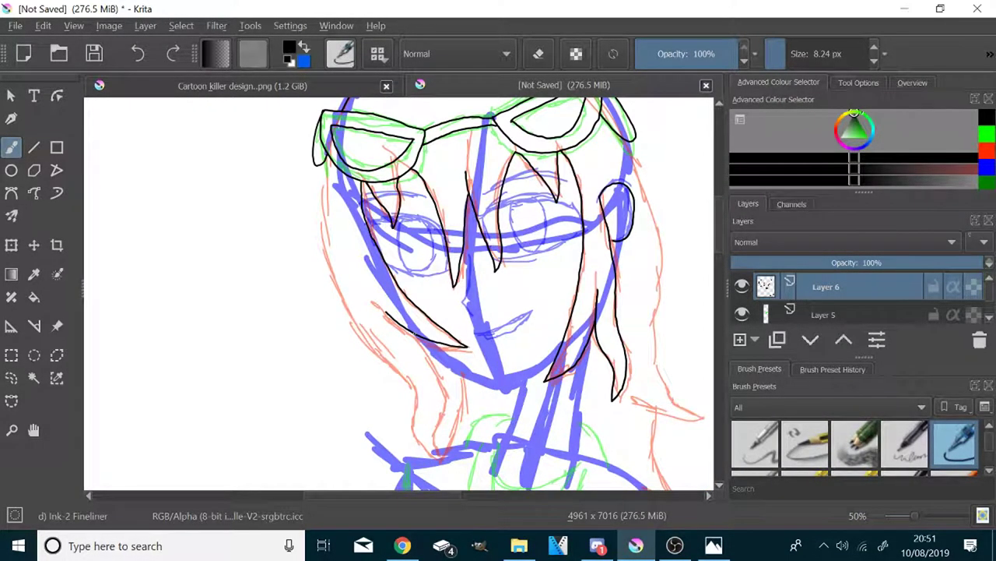
pyautogui.moveTo(436, 413); pyautogui.dragTo(413, 453)
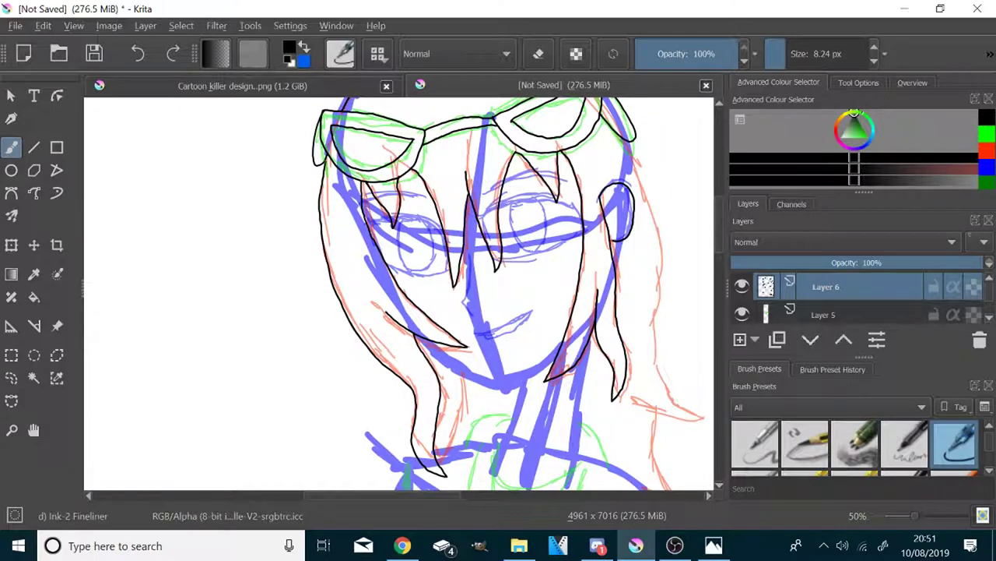
pyautogui.scroll(7, 324, 157)
pyautogui.moveTo(347, 264); pyautogui.dragTo(344, 235)
pyautogui.scroll(-7, 358, 291)
pyautogui.scroll(-2, 599, 363)
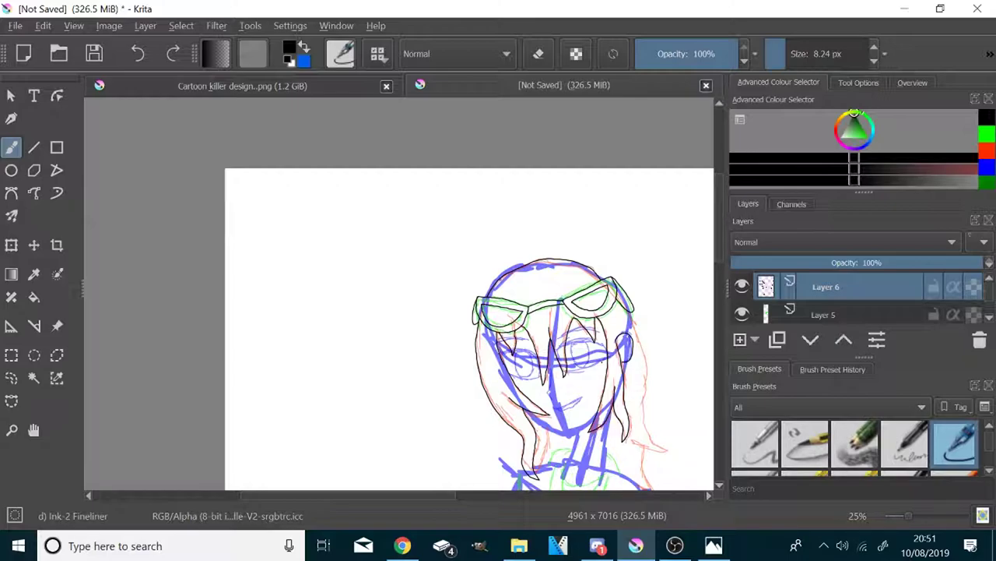
# Ink the jawline from the left-hand hair around the chin to the opposite lock, erasing the overshoot there.
pyautogui.scroll(4, 573, 428)
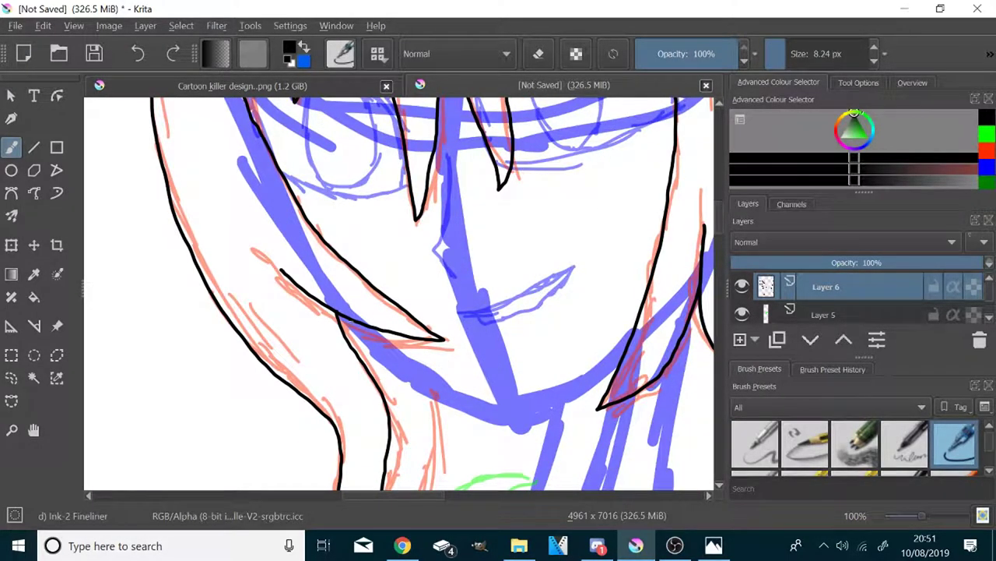
pyautogui.hotkey('ctrl', 'z')
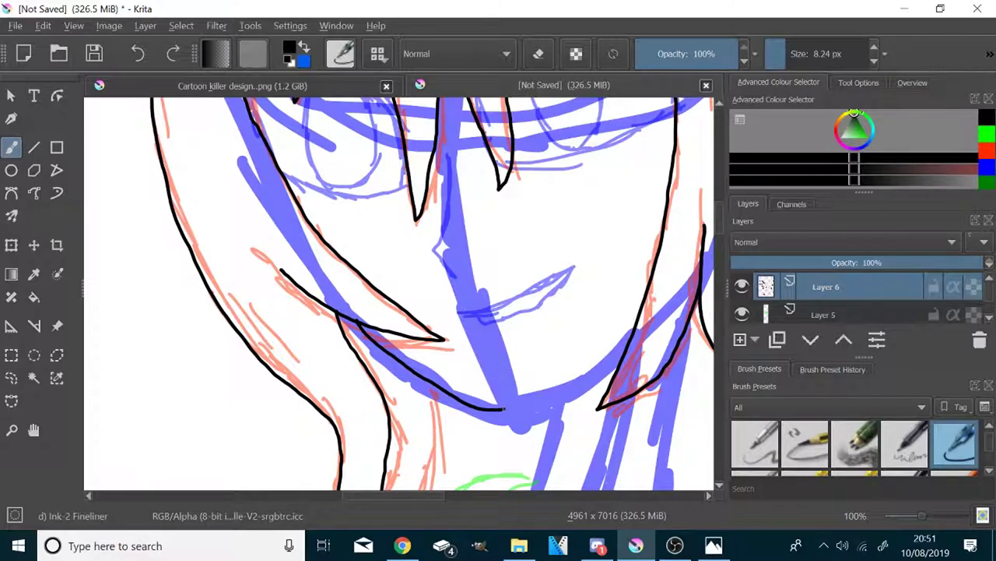
pyautogui.moveTo(626, 347); pyautogui.dragTo(629, 346)
pyautogui.scroll(7, 640, 348)
pyautogui.click(538, 54)
pyautogui.moveTo(504, 343); pyautogui.dragTo(493, 354)
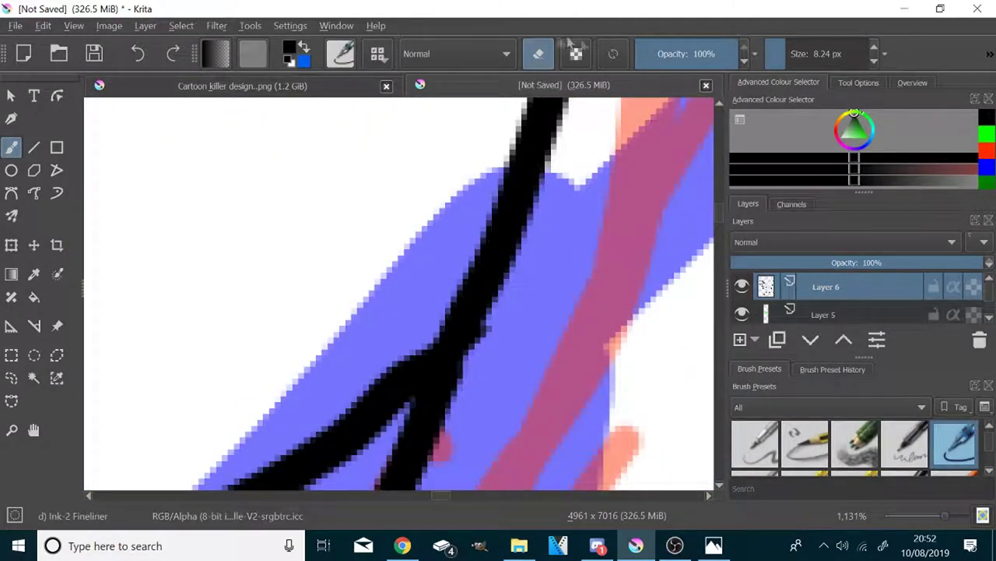
pyautogui.click(538, 53)
pyautogui.scroll(-10, 525, 245)
# Ink the nose profile and a curved smiling mouth below it.
pyautogui.scroll(5, 460, 169)
pyautogui.moveTo(489, 269); pyautogui.dragTo(472, 480)
pyautogui.scroll(-1, 545, 215)
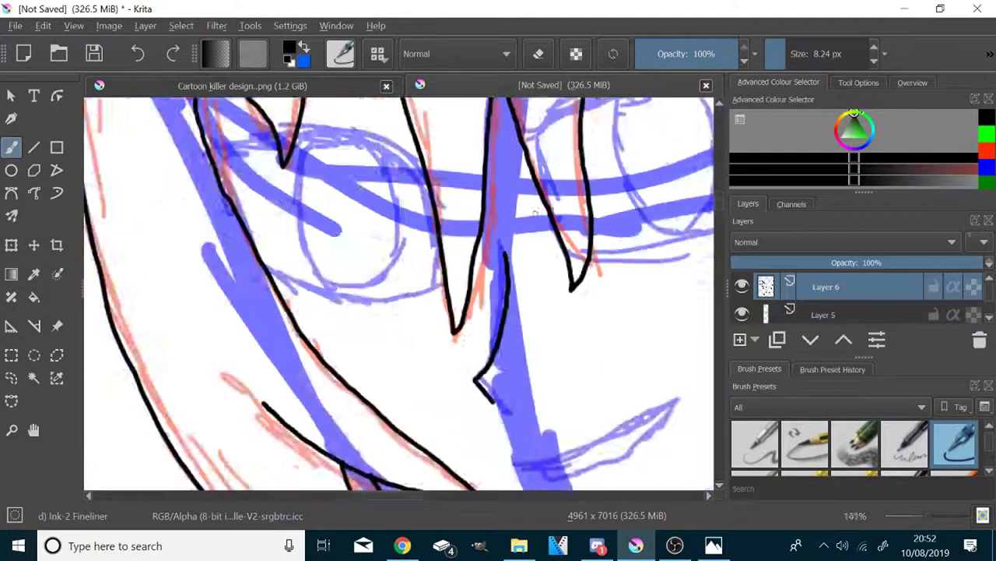
pyautogui.moveTo(648, 438); pyautogui.dragTo(573, 314)
pyautogui.moveTo(445, 337); pyautogui.dragTo(592, 273)
pyautogui.hotkey('ctrl', 'z')
pyautogui.moveTo(436, 338)
pyautogui.mouseDown()
pyautogui.moveTo(587, 268)
pyautogui.moveTo(534, 328)
pyautogui.moveTo(463, 346)
pyautogui.moveTo(439, 339)
pyautogui.mouseUp()
pyautogui.scroll(-3, 484, 362)
# Ink the upper lid, eyelid crease and eyebrow of the right-hand eye, breaking the lines at the hair locks.
pyautogui.scroll(4, 561, 204)
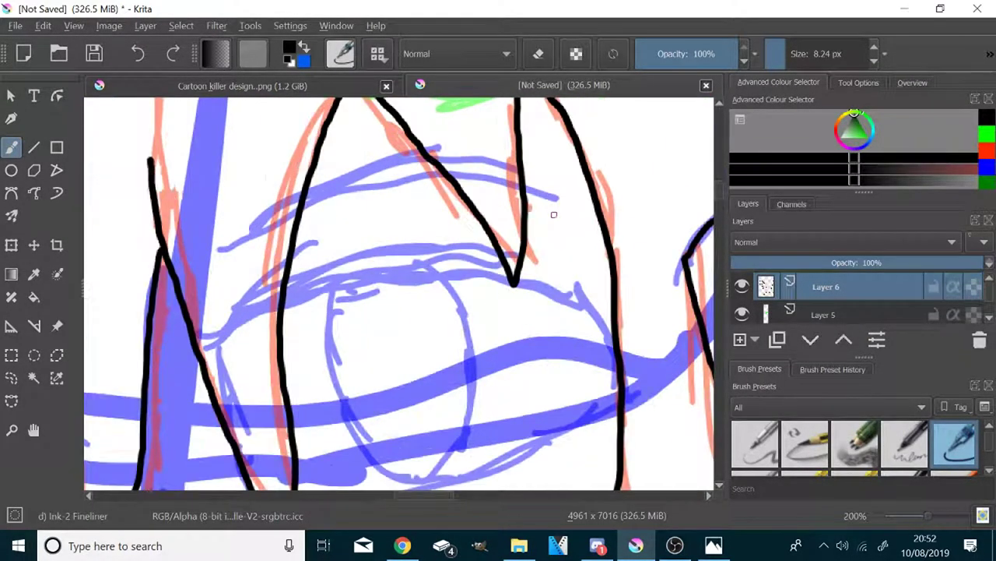
pyautogui.moveTo(284, 295)
pyautogui.mouseDown()
pyautogui.moveTo(394, 271)
pyautogui.moveTo(484, 278)
pyautogui.moveTo(562, 298)
pyautogui.moveTo(615, 351)
pyautogui.mouseUp()
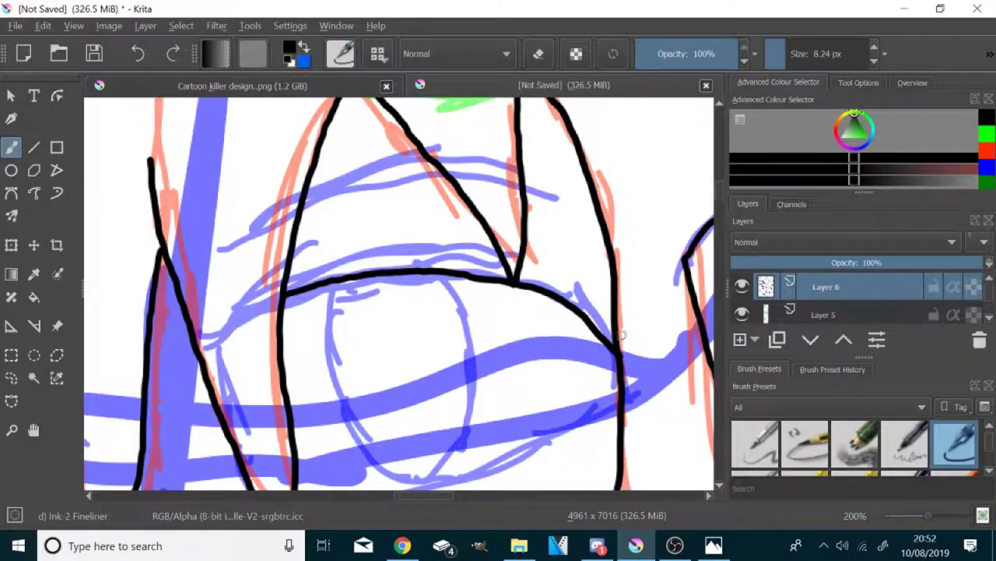
pyautogui.moveTo(581, 274)
pyautogui.mouseDown()
pyautogui.moveTo(492, 236)
pyautogui.moveTo(350, 239)
pyautogui.moveTo(290, 254)
pyautogui.mouseUp()
pyautogui.moveTo(341, 150); pyautogui.dragTo(413, 137)
pyautogui.moveTo(302, 207); pyautogui.dragTo(441, 165)
pyautogui.moveTo(520, 141); pyautogui.dragTo(562, 184)
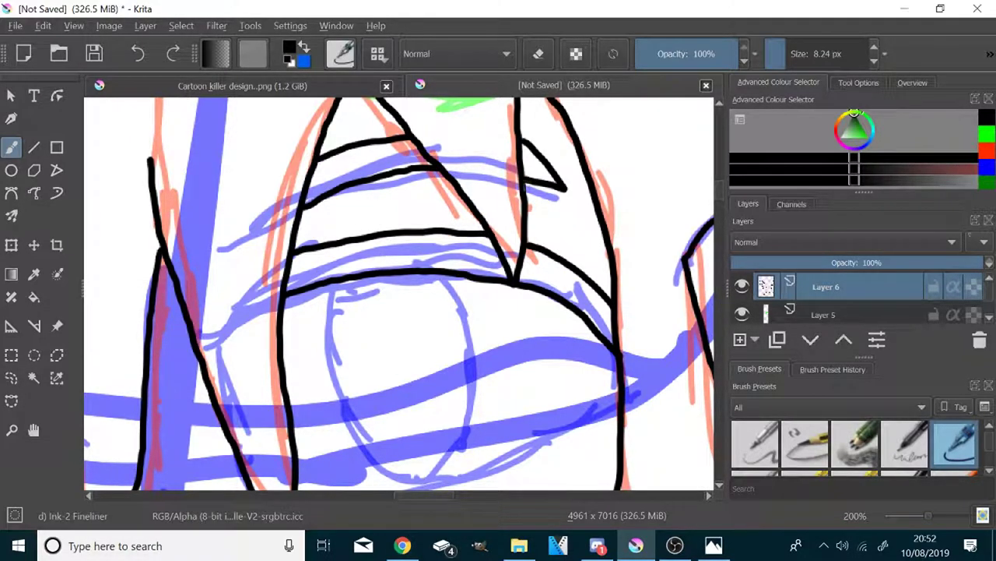
# Ink the lower lid of the right-hand eye between the surrounding hair locks.
pyautogui.scroll(-3, 552, 213)
pyautogui.scroll(3, 305, 279)
pyautogui.moveTo(615, 292); pyautogui.dragTo(175, 314)
pyautogui.moveTo(638, 321)
pyautogui.mouseDown()
pyautogui.moveTo(503, 388)
pyautogui.moveTo(359, 430)
pyautogui.moveTo(308, 429)
pyautogui.mouseUp()
# Ink the upper lid, eyelid crease and eyebrow of the left-hand eye around the short fringe lock.
pyautogui.scroll(-3, 436, 304)
pyautogui.scroll(3, 164, 269)
pyautogui.scroll(-3, 181, 260)
pyautogui.scroll(3, 181, 259)
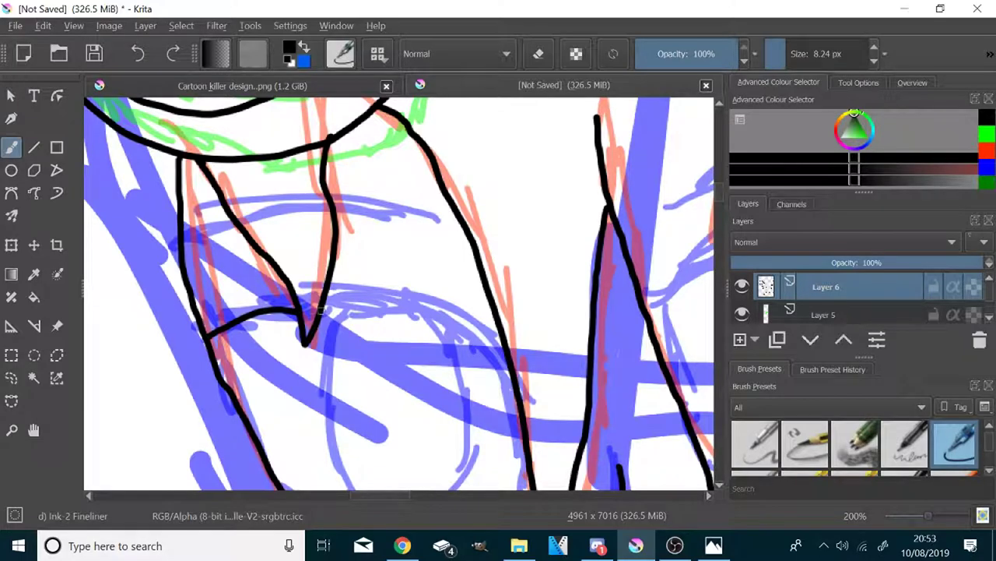
pyautogui.moveTo(322, 310)
pyautogui.mouseDown()
pyautogui.moveTo(445, 322)
pyautogui.moveTo(509, 360)
pyautogui.mouseUp()
pyautogui.moveTo(495, 314)
pyautogui.mouseDown()
pyautogui.moveTo(330, 286)
pyautogui.moveTo(197, 320)
pyautogui.mouseUp()
pyautogui.moveTo(338, 221)
pyautogui.mouseDown()
pyautogui.moveTo(424, 226)
pyautogui.moveTo(360, 189)
pyautogui.moveTo(327, 190)
pyautogui.mouseUp()
pyautogui.moveTo(247, 227); pyautogui.dragTo(180, 242)
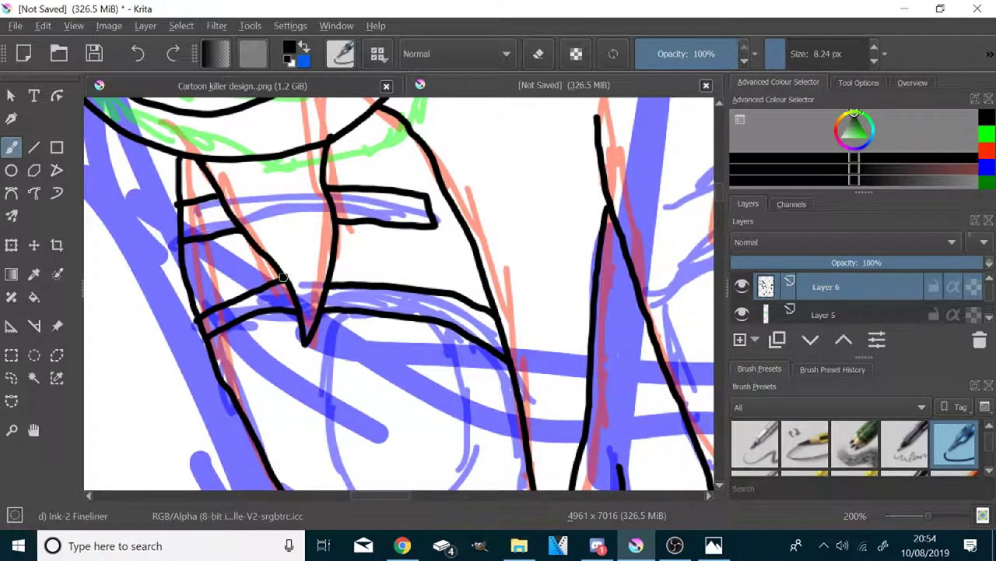
# Ink the curved lower lid of the left-hand eye, joining the hair lines on both sides.
pyautogui.scroll(-2, 336, 184)
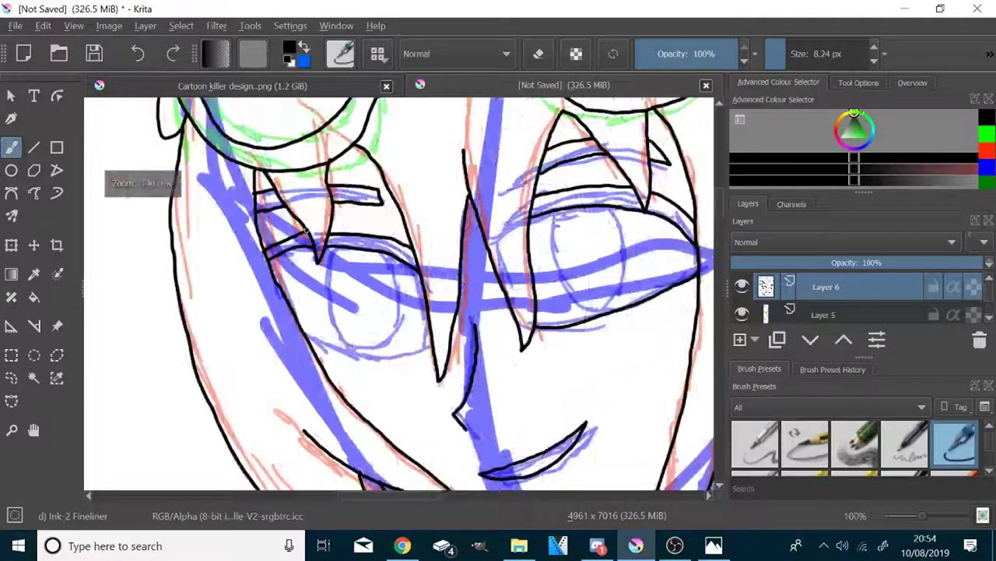
pyautogui.scroll(3, 342, 303)
pyautogui.moveTo(597, 337)
pyautogui.mouseDown()
pyautogui.moveTo(590, 374)
pyautogui.moveTo(467, 463)
pyautogui.moveTo(267, 418)
pyautogui.mouseUp()
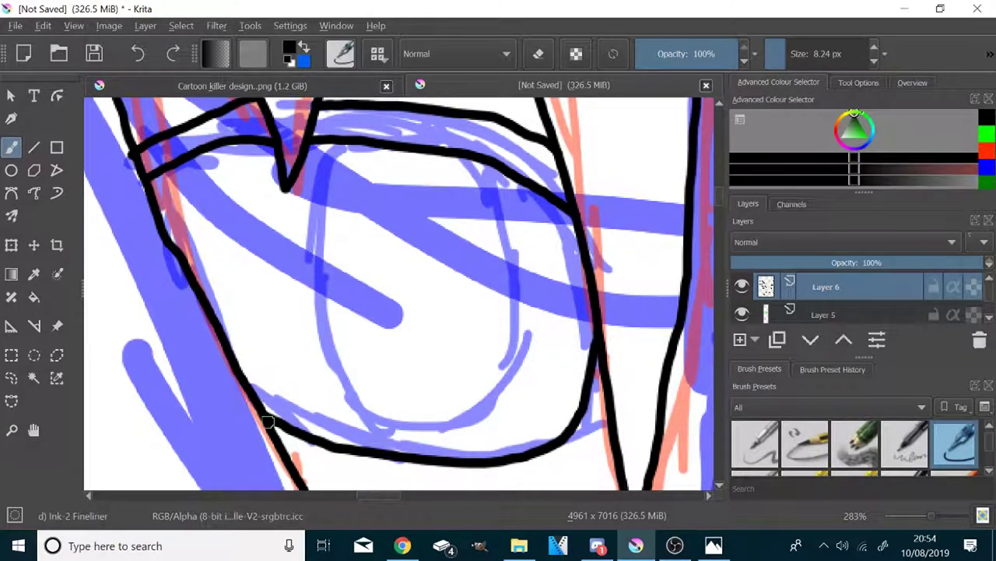
# Ink both side lines of the neck from the jaw down past the collar of the sketch.
pyautogui.scroll(-8, 404, 305)
pyautogui.scroll(3, 456, 356)
pyautogui.scroll(2, 434, 381)
pyautogui.moveTo(534, 149); pyautogui.dragTo(506, 344)
pyautogui.moveTo(400, 221); pyautogui.dragTo(352, 401)
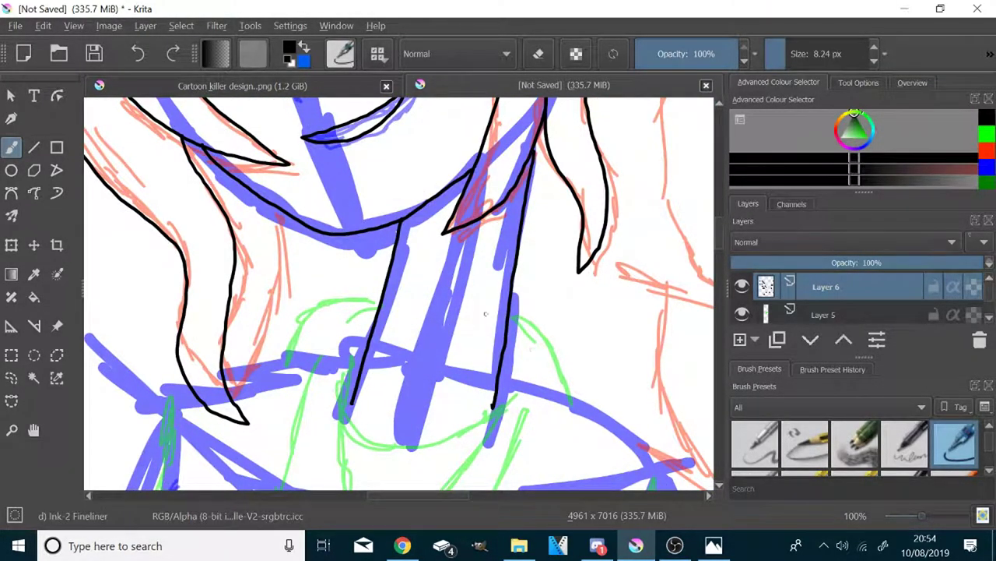
# Ink the shoulder line from the left-hand hair lock to the neck, with the collar curve and back hair strand above it.
pyautogui.scroll(2, 263, 387)
pyautogui.moveTo(467, 331)
pyautogui.mouseDown()
pyautogui.moveTo(389, 327)
pyautogui.moveTo(182, 361)
pyautogui.mouseUp()
pyautogui.scroll(2, 379, 347)
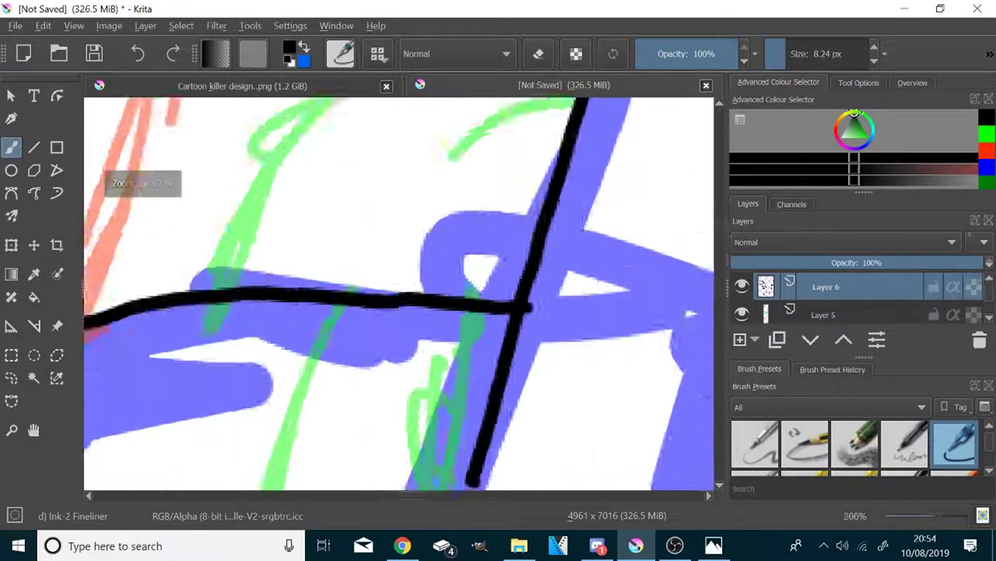
pyautogui.scroll(2, 538, 307)
pyautogui.scroll(2, 537, 307)
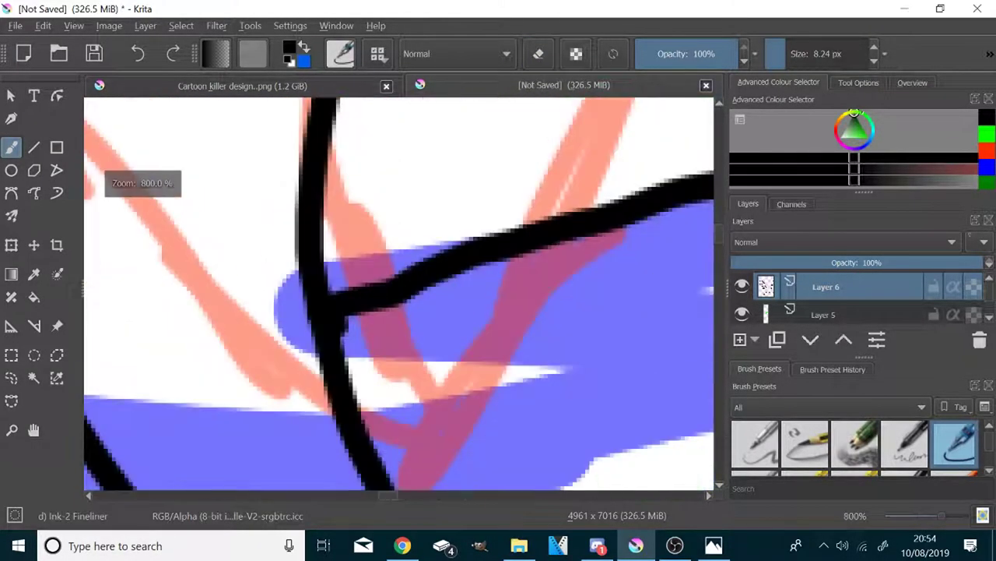
pyautogui.scroll(-5, 433, 234)
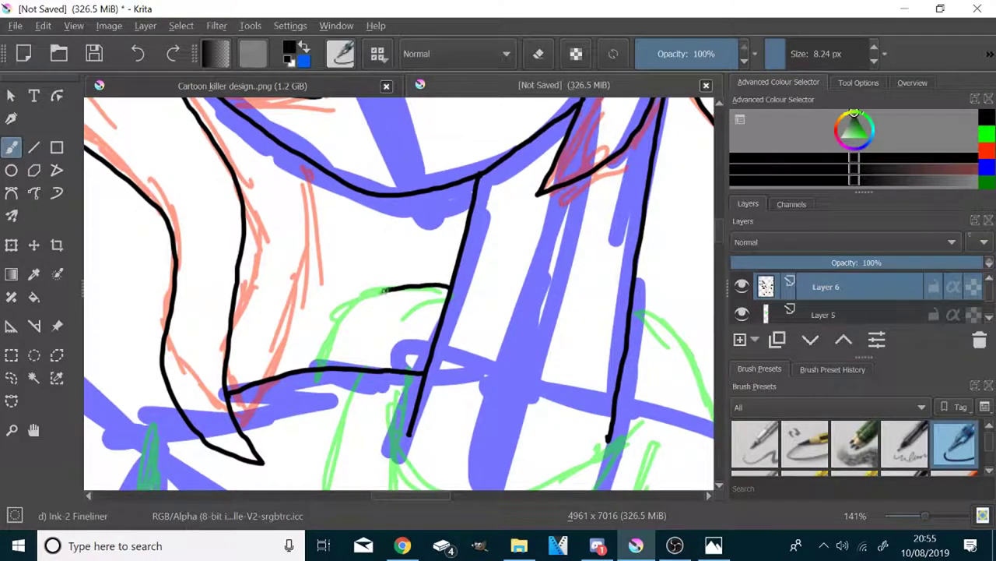
pyautogui.moveTo(395, 288); pyautogui.dragTo(311, 366)
pyautogui.moveTo(295, 151)
pyautogui.mouseDown()
pyautogui.moveTo(294, 282)
pyautogui.moveTo(264, 377)
pyautogui.mouseUp()
# Ink the inner edge and curled bottom hem of the left-hand jacket front.
pyautogui.scroll(-4, 270, 228)
pyautogui.scroll(-1, 266, 229)
pyautogui.scroll(2, 234, 274)
pyautogui.scroll(-2, 316, 288)
pyautogui.scroll(2, 323, 294)
pyautogui.scroll(-2, 323, 273)
pyautogui.scroll(1, 280, 312)
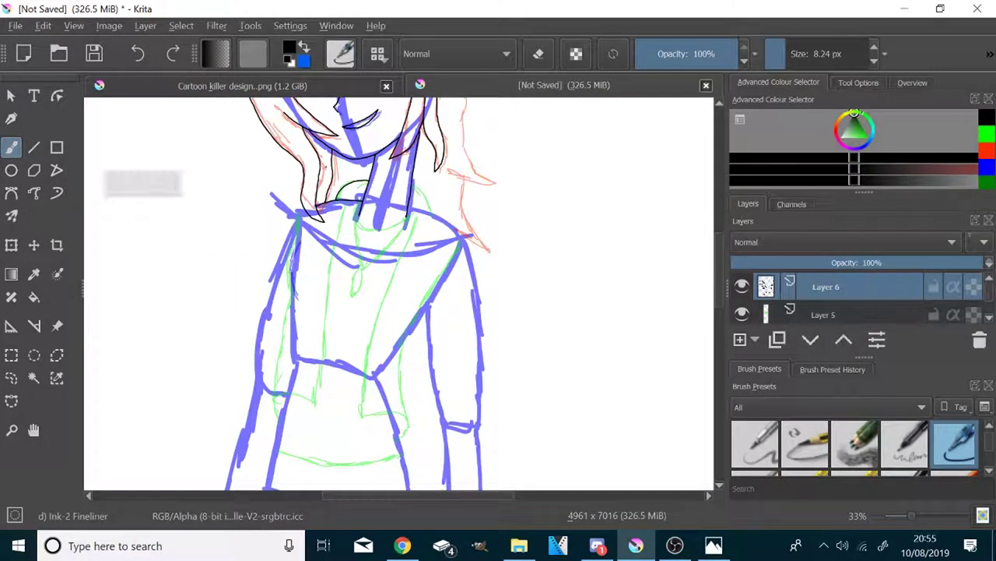
pyautogui.moveTo(326, 298)
pyautogui.mouseDown()
pyautogui.moveTo(323, 357)
pyautogui.moveTo(278, 358)
pyautogui.mouseUp()
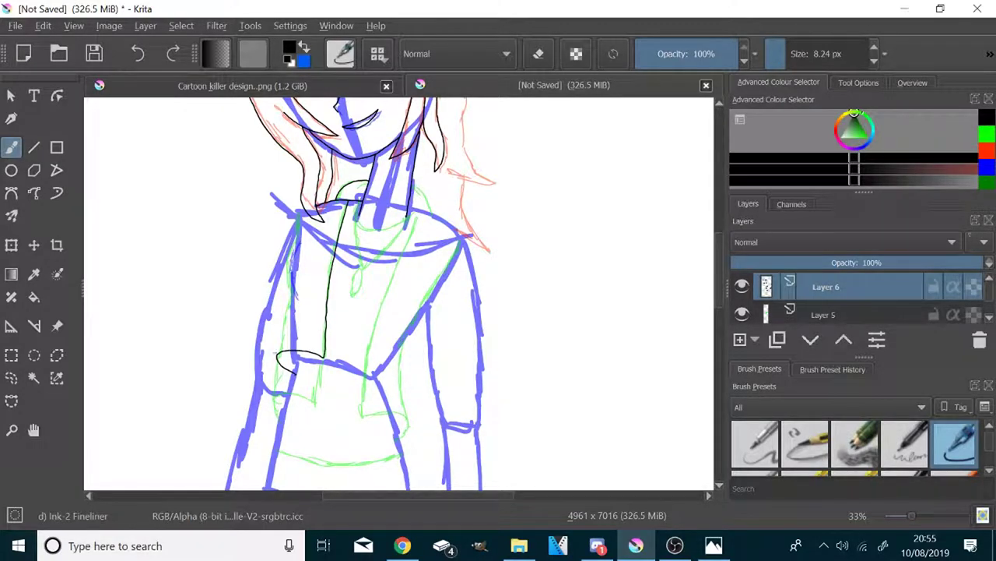
pyautogui.scroll(6, 294, 202)
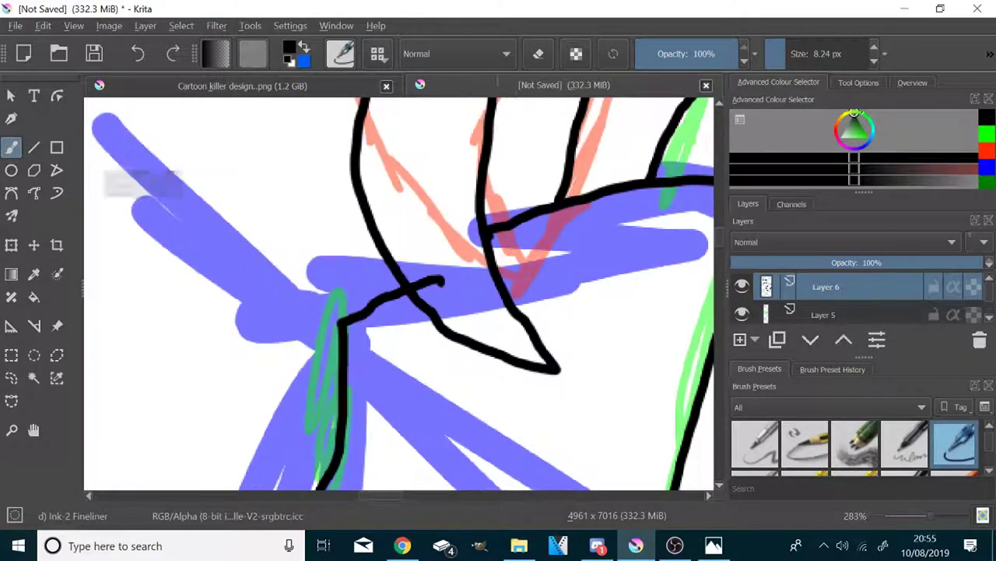
pyautogui.press('e')
pyautogui.scroll(1, 515, 213)
pyautogui.moveTo(416, 305); pyautogui.dragTo(373, 313)
pyautogui.scroll(-9, 404, 327)
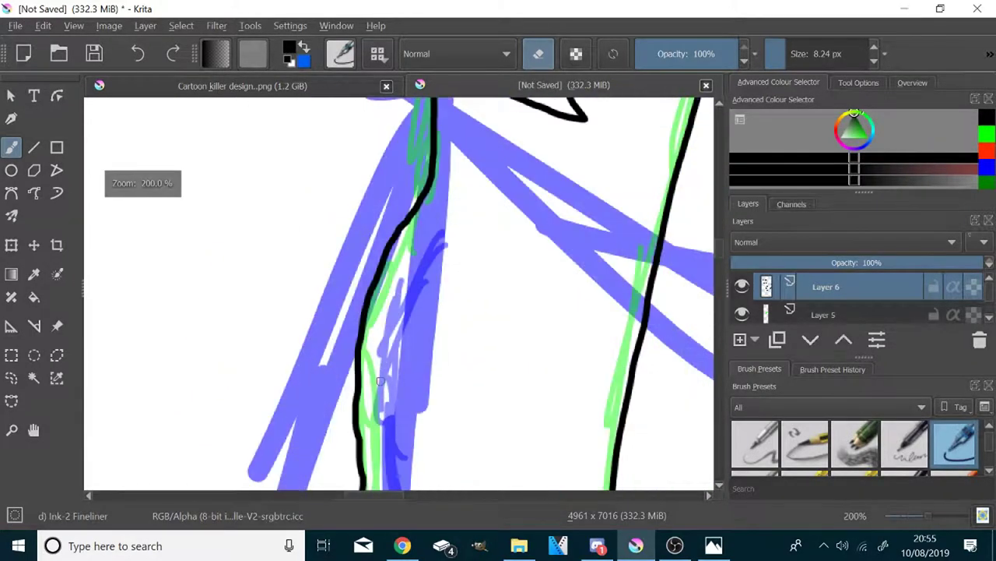
pyautogui.scroll(2, 436, 379)
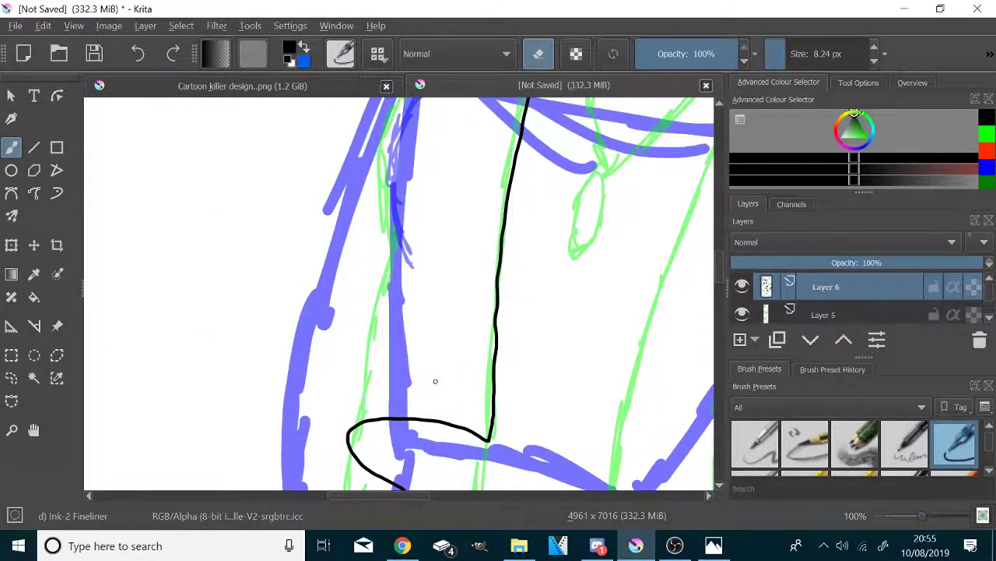
# Ink the outer edge of the left-hand jacket front up from the hem and erase its overshoots.
pyautogui.click(538, 53)
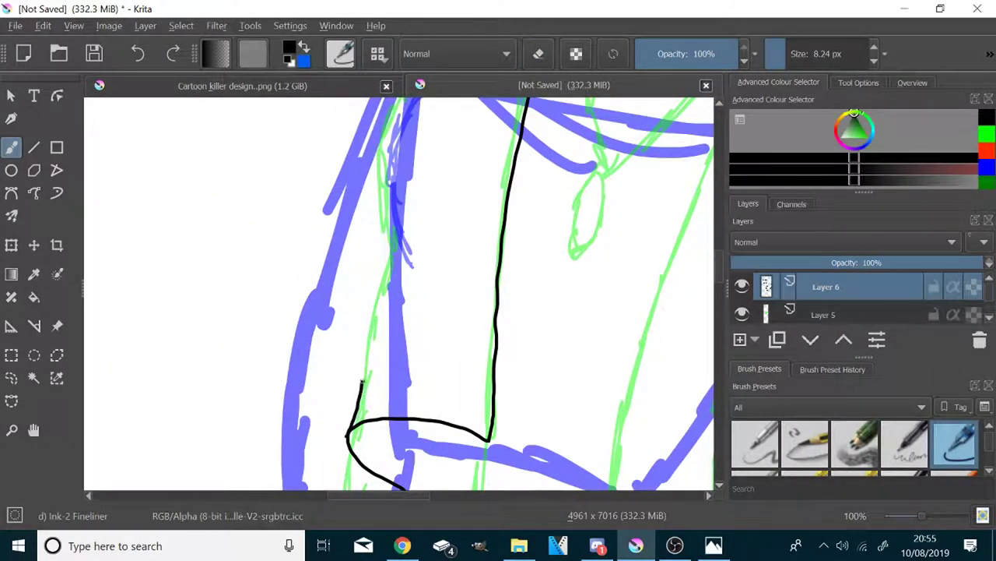
pyautogui.moveTo(362, 382)
pyautogui.mouseDown()
pyautogui.moveTo(382, 286)
pyautogui.moveTo(377, 172)
pyautogui.mouseUp()
pyautogui.scroll(6, 350, 434)
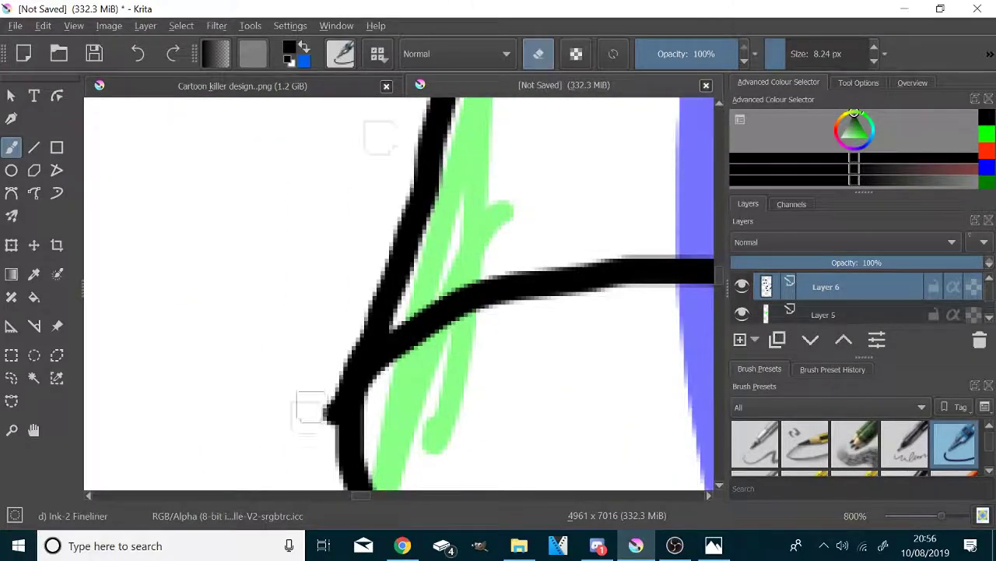
pyautogui.scroll(-4, 477, 212)
pyautogui.scroll(-7, 477, 212)
pyautogui.scroll(6, 422, 193)
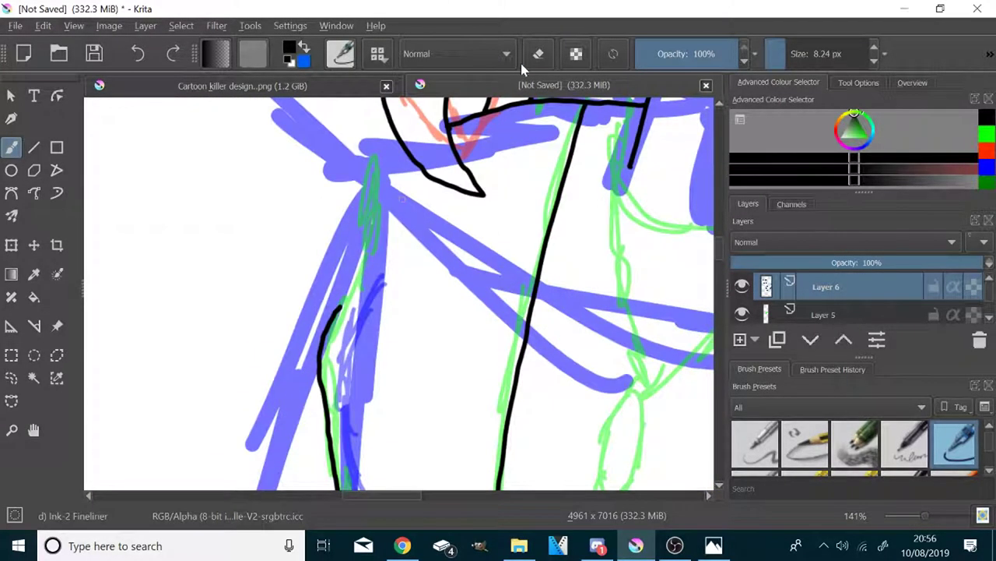
# Ink the left-hand shoulder curve up to the hair lock, consulting the Cartoon killer design..png drawing as reference.
pyautogui.scroll(-6, 417, 223)
pyautogui.scroll(1, 420, 272)
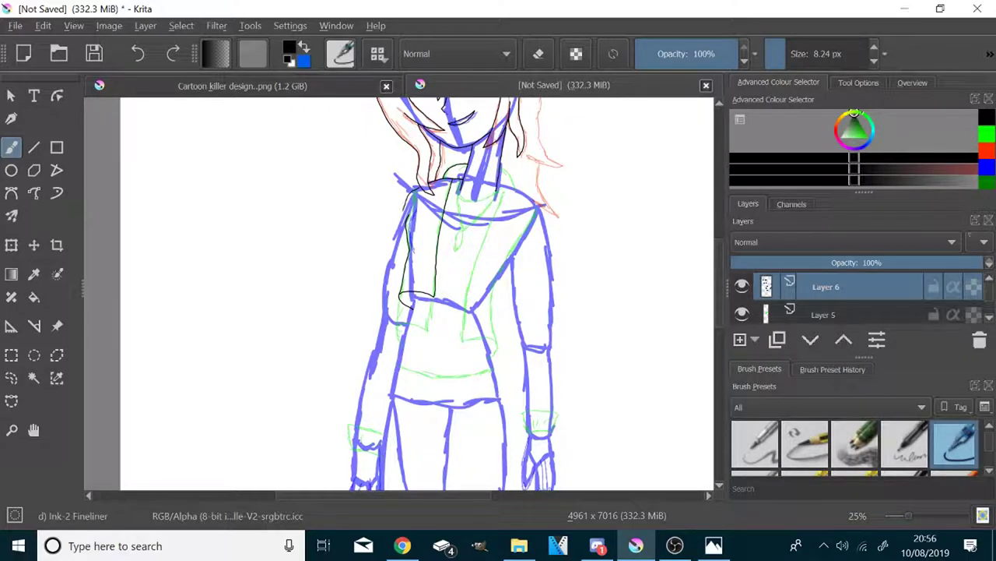
pyautogui.scroll(-1, 451, 264)
pyautogui.click(242, 86)
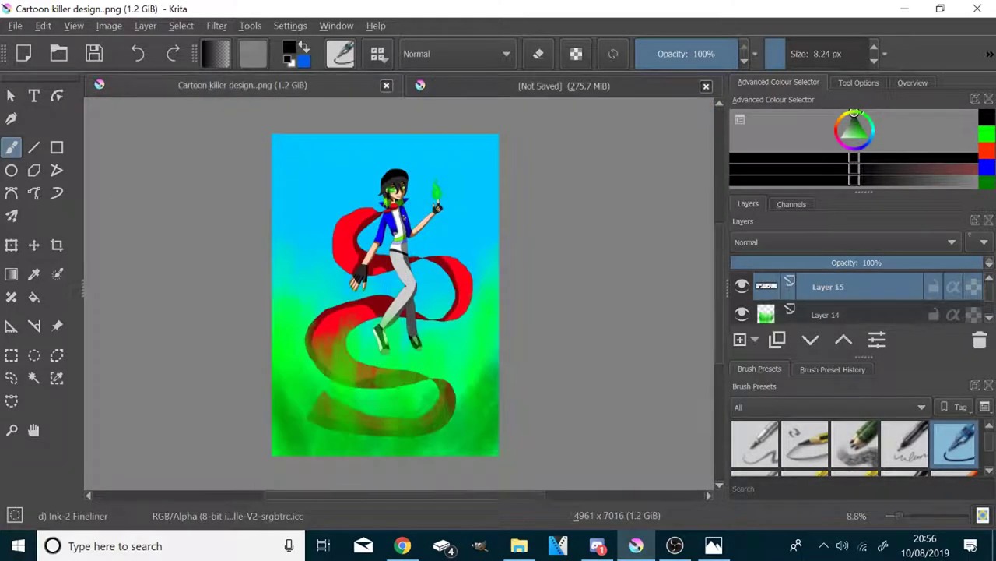
pyautogui.click(564, 86)
pyautogui.scroll(8, 436, 168)
pyautogui.moveTo(426, 231); pyautogui.dragTo(441, 216)
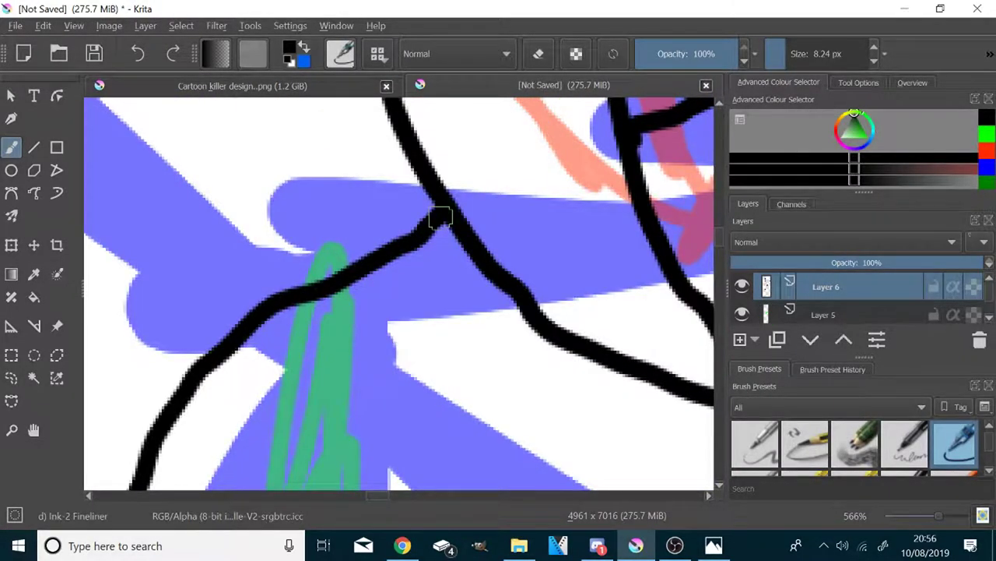
# Ink the outer line of the left-hand sleeve down from the shoulder.
pyautogui.scroll(-10, 446, 438)
pyautogui.scroll(4, 439, 470)
pyautogui.scroll(-1, 358, 409)
pyautogui.scroll(2, 357, 428)
pyautogui.scroll(-1, 381, 330)
pyautogui.scroll(-4, 399, 296)
pyautogui.scroll(4, 399, 233)
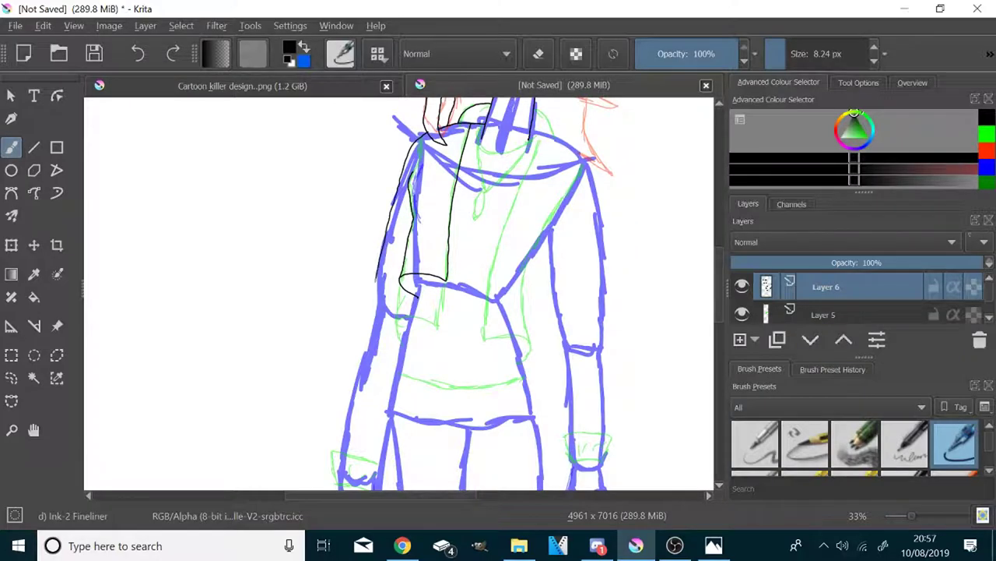
# Erase the overshoot where the left-hand shoulder line meets the hair lock, and return to inking.
pyautogui.scroll(-1, 466, 160)
pyautogui.scroll(9, 438, 142)
pyautogui.click(538, 54)
pyautogui.moveTo(340, 194); pyautogui.dragTo(351, 211)
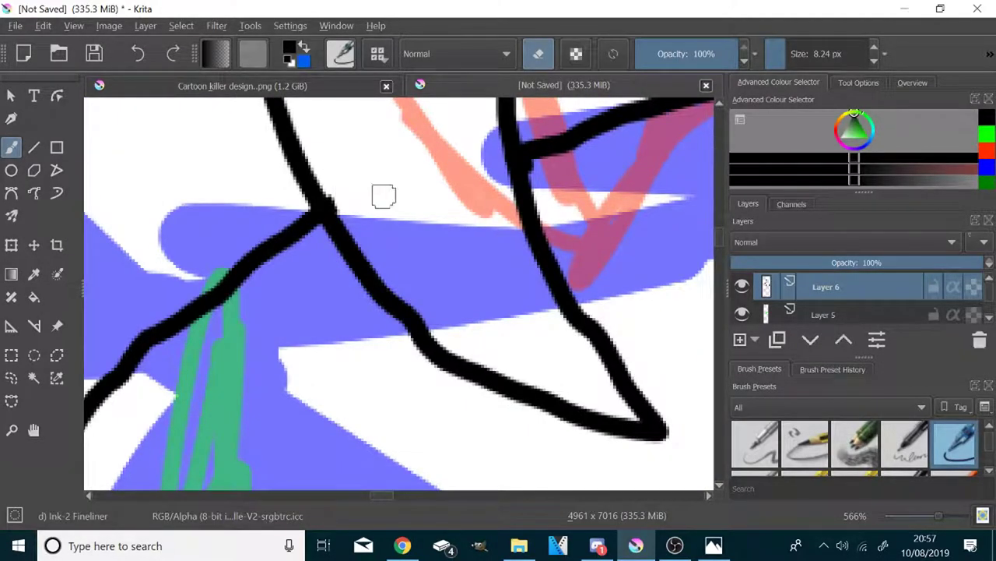
pyautogui.click(538, 54)
# Ink the right-hand shoulder and outer sleeve line, and the right-hand jacket front with its curled hem.
pyautogui.scroll(-4, 236, 292)
pyautogui.scroll(-4, 374, 234)
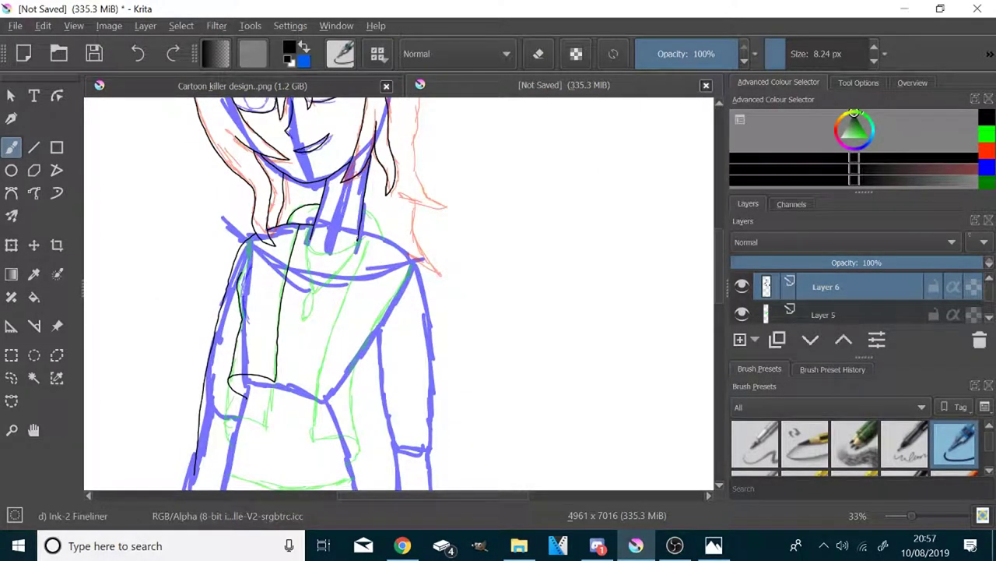
pyautogui.scroll(-1, 350, 257)
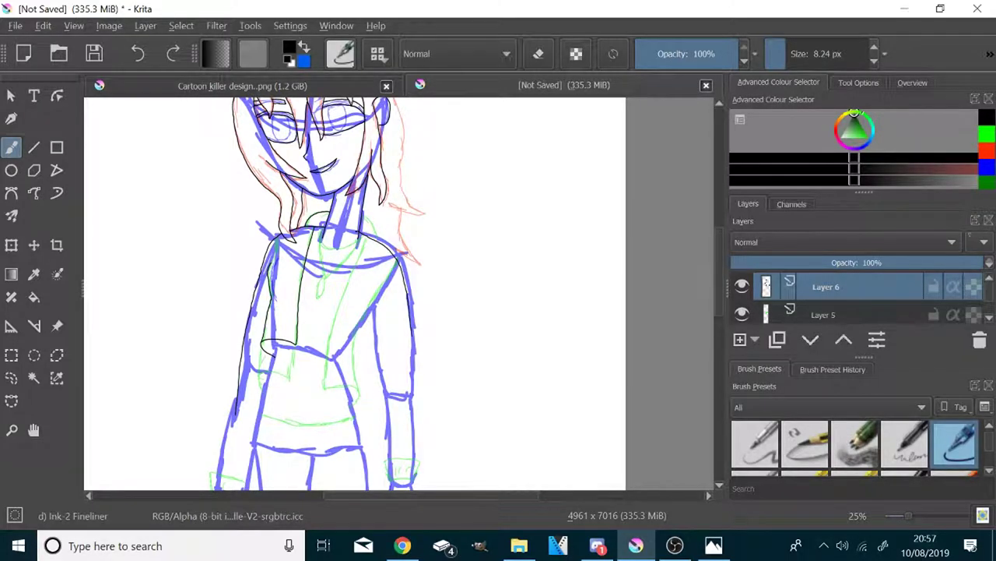
pyautogui.scroll(1, 365, 226)
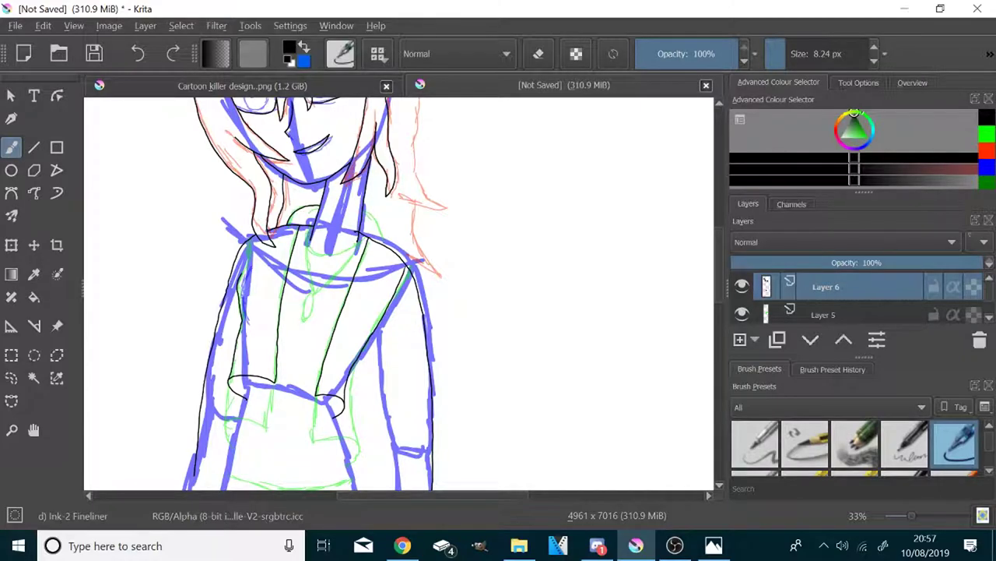
# Erase the stray line ends where the right-hand shoulder line meets the neck and jacket front.
pyautogui.scroll(7, 366, 234)
pyautogui.press('e')
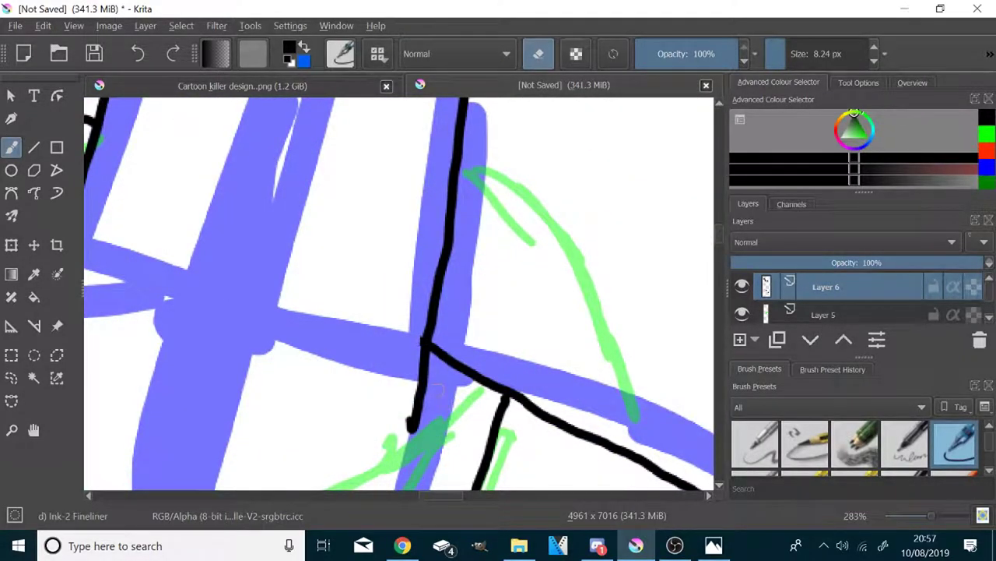
pyautogui.scroll(-3, 439, 389)
pyautogui.scroll(4, 363, 460)
pyautogui.scroll(-9, 467, 394)
pyautogui.scroll(6, 432, 405)
pyautogui.scroll(3, 452, 247)
pyautogui.moveTo(400, 389); pyautogui.dragTo(411, 394)
pyautogui.scroll(-8, 350, 419)
pyautogui.scroll(5, 315, 438)
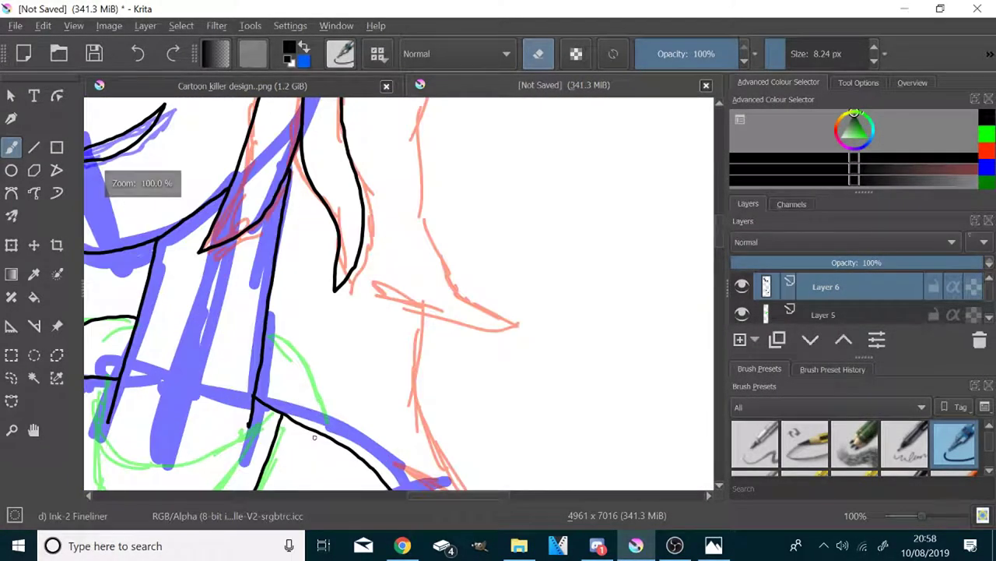
# Ink the collar curve from the right-hand side of the neck down to the shoulder line.
pyautogui.scroll(1, 315, 437)
pyautogui.press('e')
pyautogui.moveTo(274, 285)
pyautogui.mouseDown()
pyautogui.moveTo(360, 412)
pyautogui.moveTo(356, 395)
pyautogui.mouseUp()
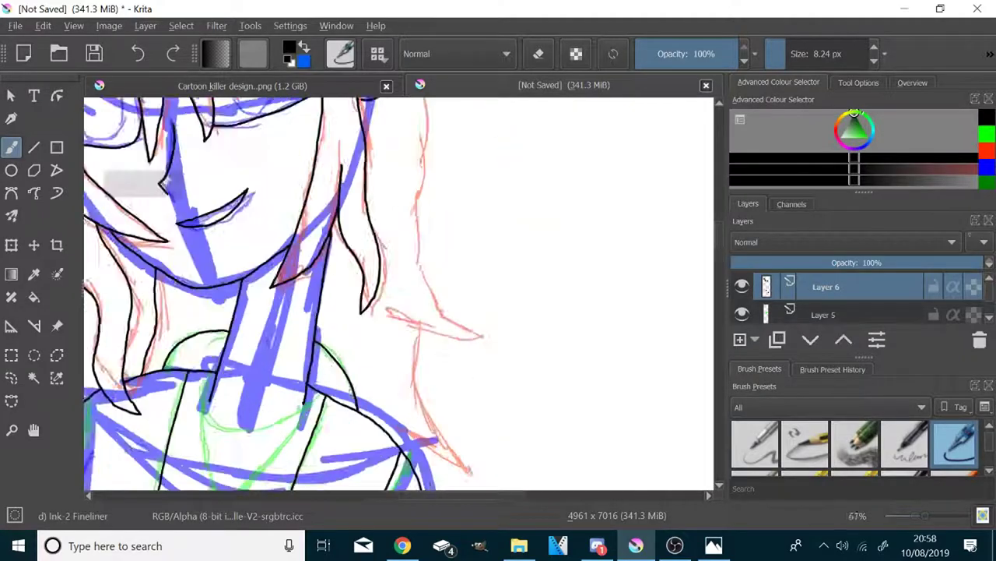
# Ink the long right-hand hair locks with their pointed tips and erase the overshoots at the shoulder and glasses.
pyautogui.scroll(-5, 356, 396)
pyautogui.scroll(1, 356, 396)
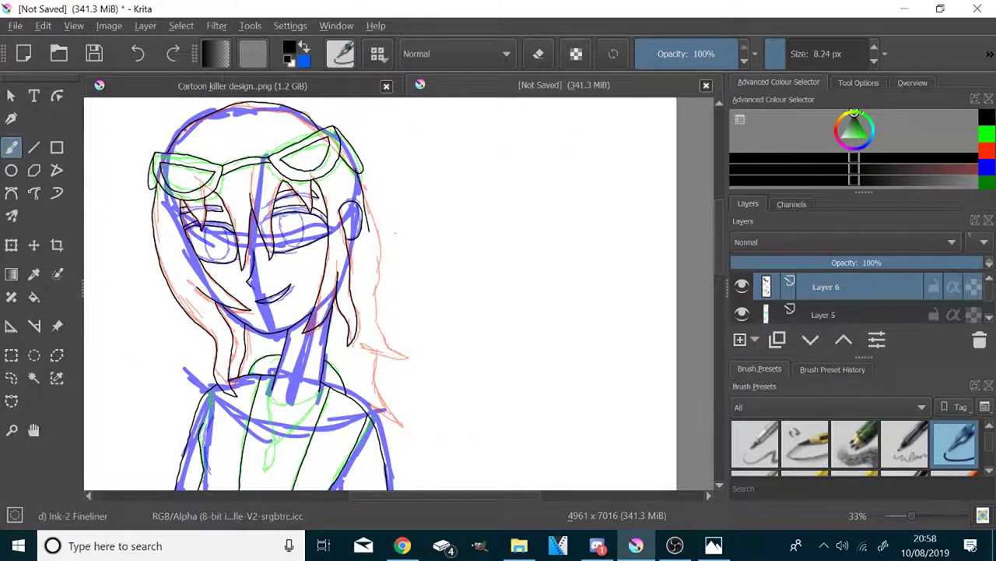
pyautogui.scroll(-1, 354, 181)
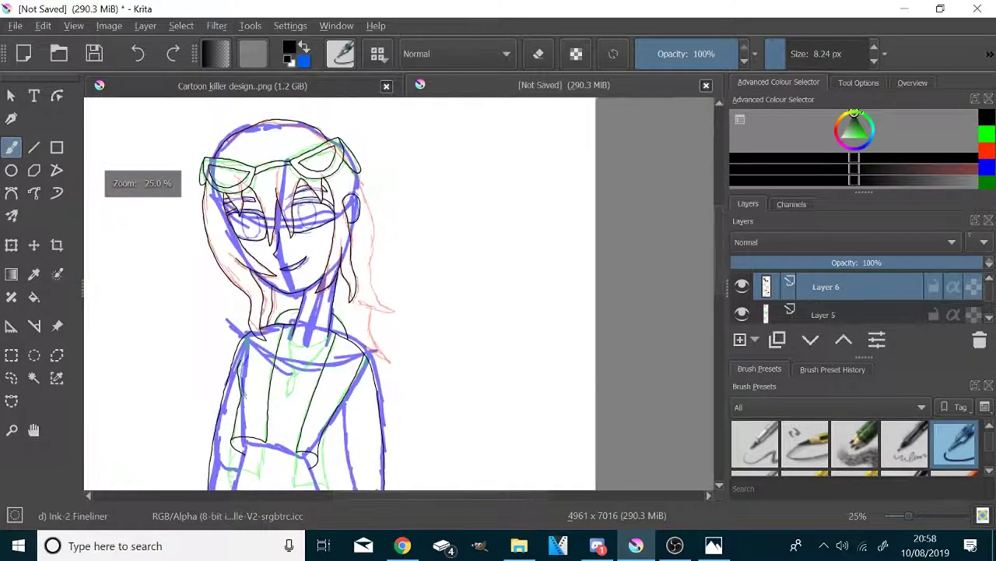
pyautogui.scroll(1, 348, 213)
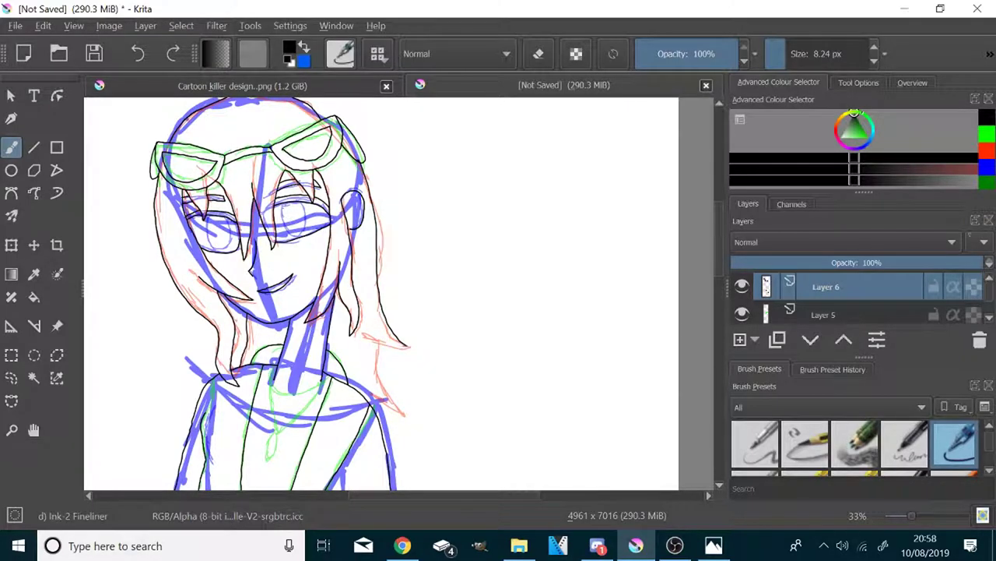
pyautogui.scroll(6, 525, 273)
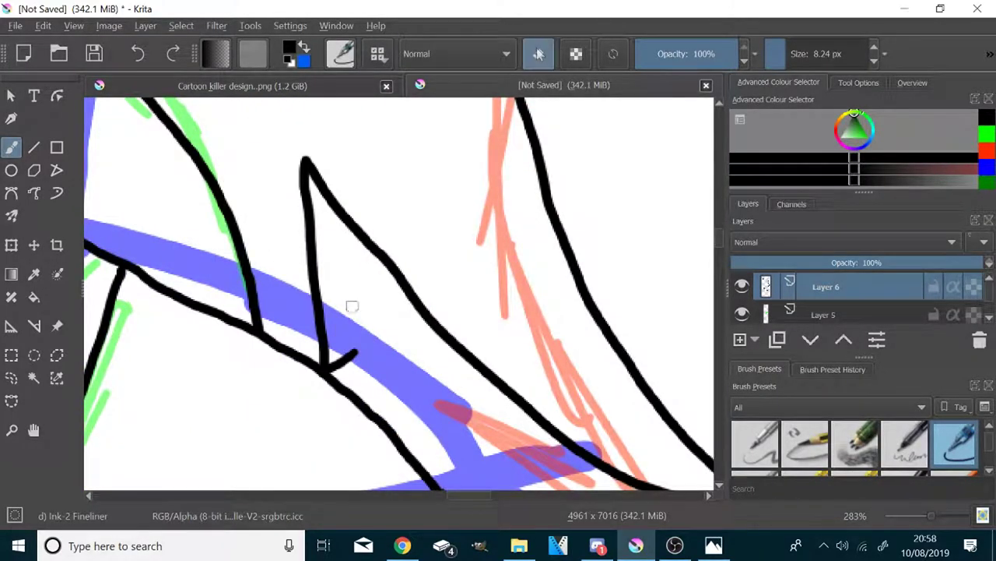
pyautogui.scroll(6, 363, 375)
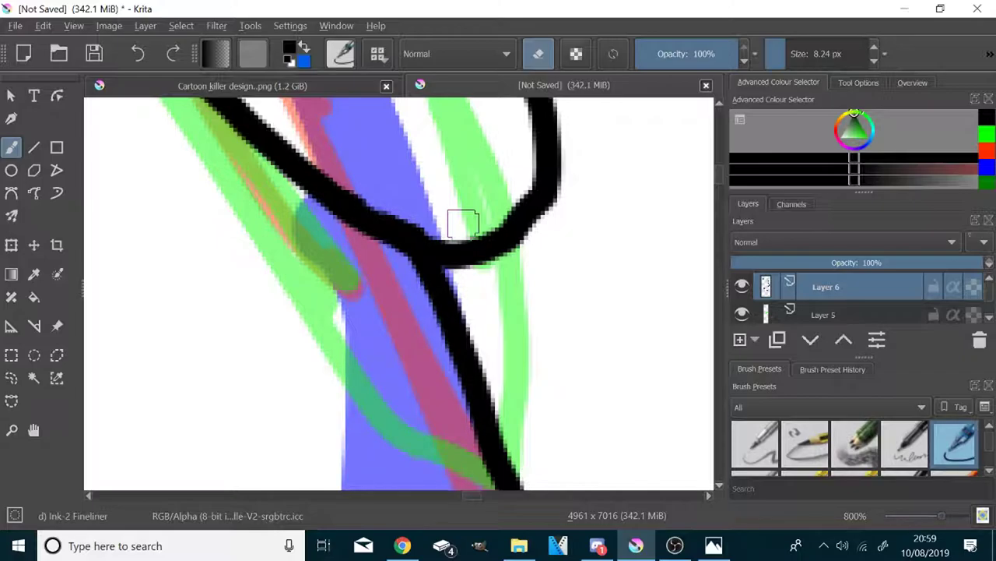
# Ink the rounded shirt neckline joining the lower ends of both neck lines.
pyautogui.scroll(-8, 463, 224)
pyautogui.scroll(4, 495, 390)
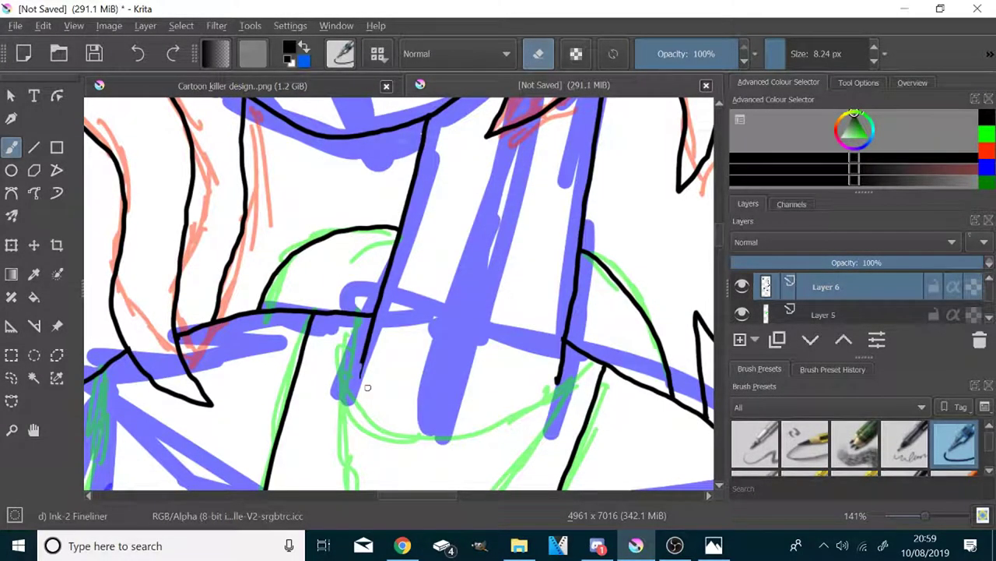
pyautogui.press('e')
pyautogui.moveTo(359, 378)
pyautogui.mouseDown()
pyautogui.moveTo(363, 394)
pyautogui.moveTo(502, 397)
pyautogui.mouseUp()
pyautogui.hotkey('ctrl', 'z')
pyautogui.moveTo(356, 377)
pyautogui.mouseDown()
pyautogui.moveTo(481, 422)
pyautogui.moveTo(554, 388)
pyautogui.mouseUp()
# Ink the V-shaped necklace cord below the neckline and the teardrop pendant at its point.
pyautogui.scroll(-2, 560, 372)
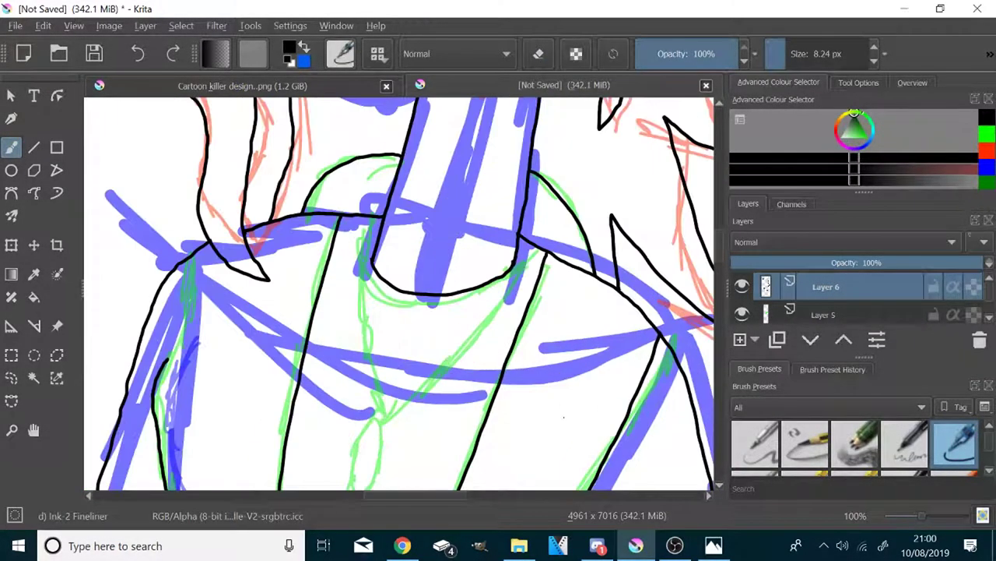
pyautogui.moveTo(545, 248)
pyautogui.mouseDown()
pyautogui.moveTo(387, 415)
pyautogui.moveTo(347, 214)
pyautogui.mouseUp()
pyautogui.moveTo(377, 418); pyautogui.dragTo(364, 487)
pyautogui.moveTo(388, 412)
pyautogui.mouseDown()
pyautogui.moveTo(390, 464)
pyautogui.moveTo(363, 487)
pyautogui.mouseUp()
# Ink a long flowing band trailing outward from each side of the neck.
pyautogui.scroll(-2, 301, 337)
pyautogui.moveTo(413, 287)
pyautogui.mouseDown()
pyautogui.moveTo(573, 273)
pyautogui.moveTo(671, 210)
pyautogui.moveTo(623, 432)
pyautogui.moveTo(593, 140)
pyautogui.moveTo(433, 261)
pyautogui.mouseUp()
pyautogui.scroll(-4, 405, 278)
pyautogui.scroll(4, 376, 257)
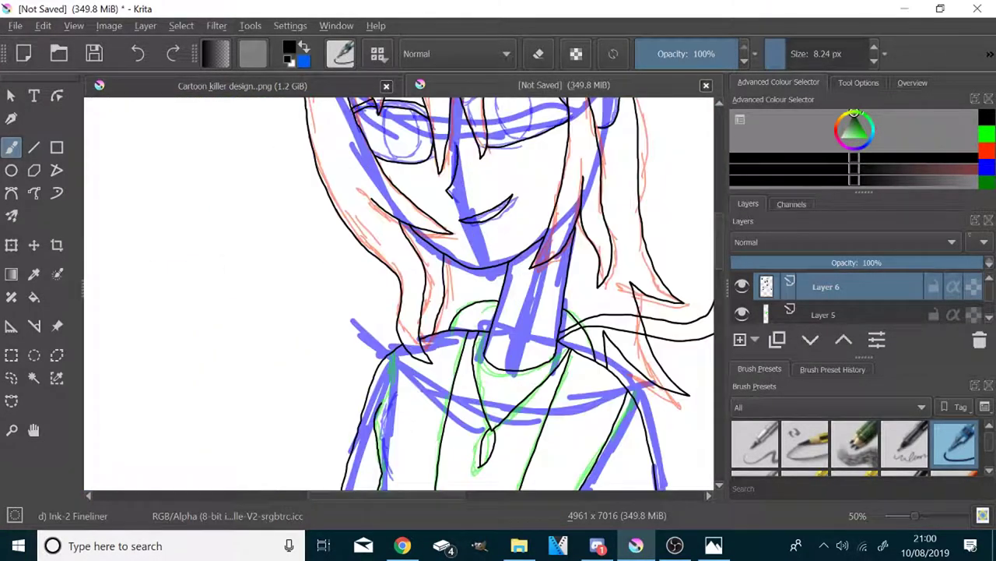
pyautogui.moveTo(485, 308)
pyautogui.mouseDown()
pyautogui.moveTo(267, 339)
pyautogui.moveTo(119, 452)
pyautogui.moveTo(104, 378)
pyautogui.moveTo(312, 318)
pyautogui.mouseUp()
# Clean up the band's line ends at the left-hand base of the neck, reducing the eraser to 2.82 px.
pyautogui.scroll(8, 483, 334)
pyautogui.press('e')
pyautogui.moveTo(463, 397); pyautogui.dragTo(484, 425)
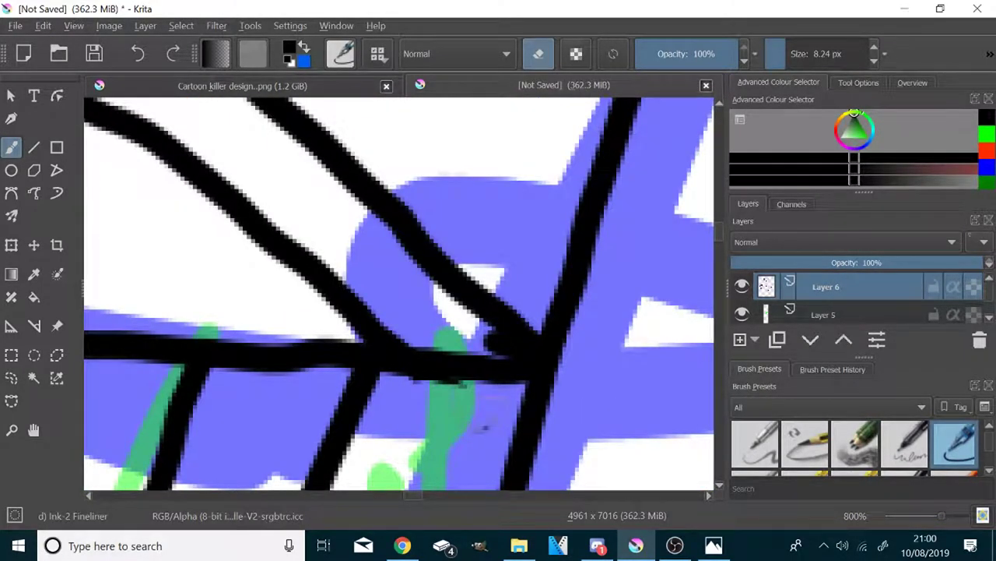
pyautogui.click(775, 56)
pyautogui.moveTo(484, 334); pyautogui.dragTo(492, 351)
pyautogui.click(775, 56)
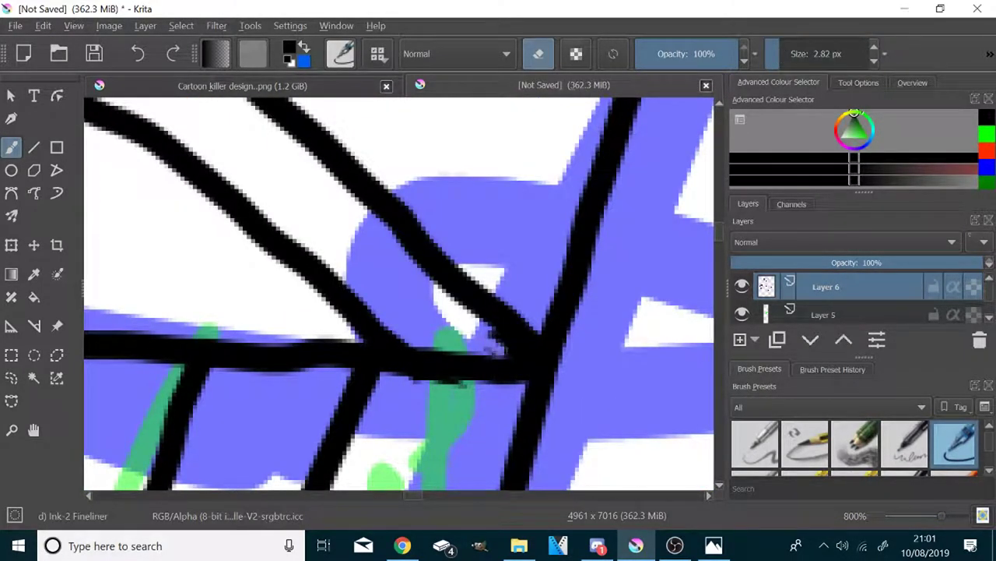
# Set the eraser size to 10.97 px and erase the back hair strand's line inside the left-hand band.
pyautogui.scroll(-5, 639, 436)
pyautogui.scroll(2, 598, 385)
pyautogui.click(787, 55)
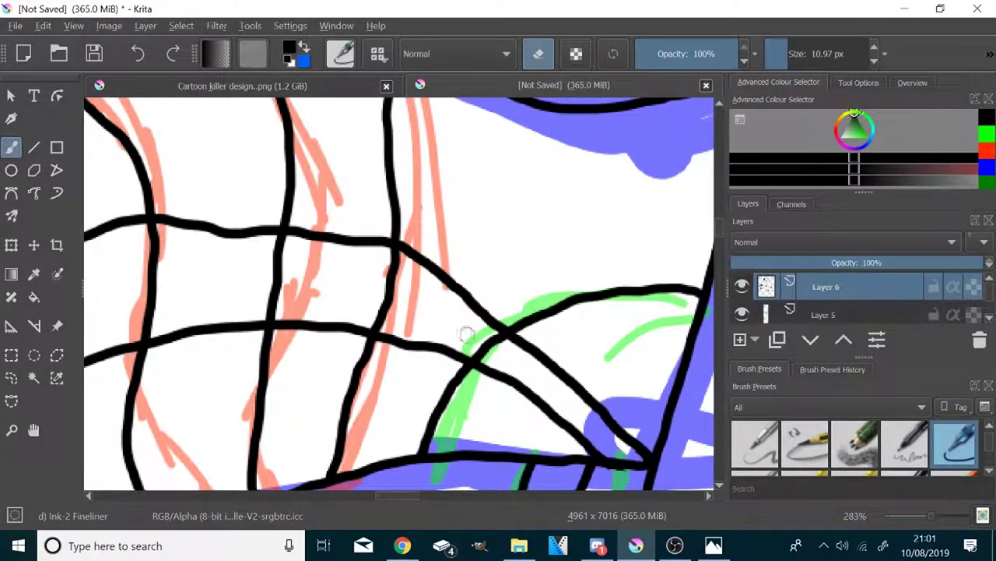
pyautogui.moveTo(395, 257); pyautogui.dragTo(376, 327)
pyautogui.hotkey('ctrl', 'z')
pyautogui.moveTo(395, 258)
pyautogui.mouseDown()
pyautogui.moveTo(400, 307)
pyautogui.moveTo(373, 322)
pyautogui.mouseUp()
pyautogui.scroll(-3, 445, 295)
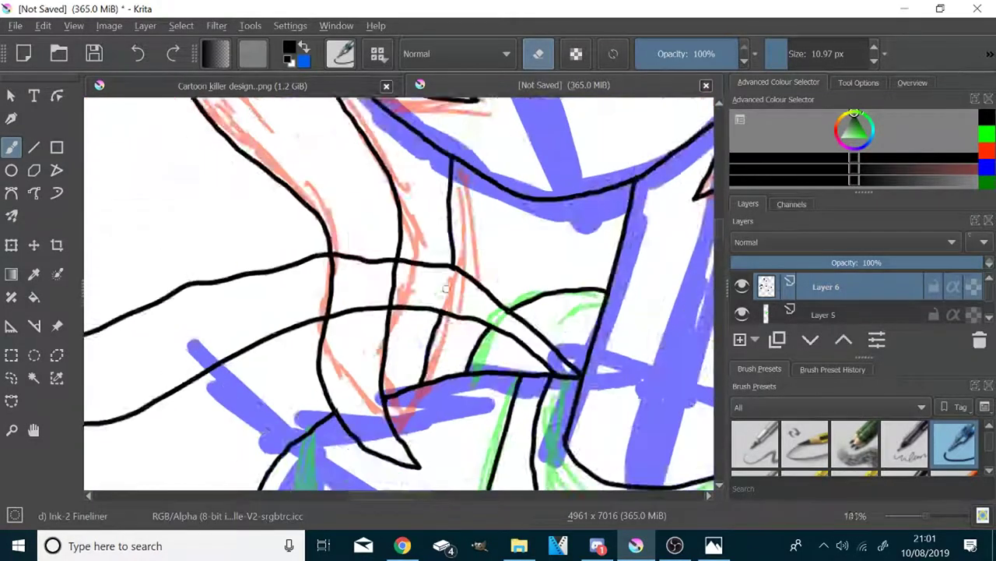
# Erase the left-hand band's upper and lower lines where they cross the hair strand.
pyautogui.scroll(2, 446, 289)
pyautogui.moveTo(415, 246); pyautogui.dragTo(460, 250)
pyautogui.moveTo(439, 320); pyautogui.dragTo(448, 305)
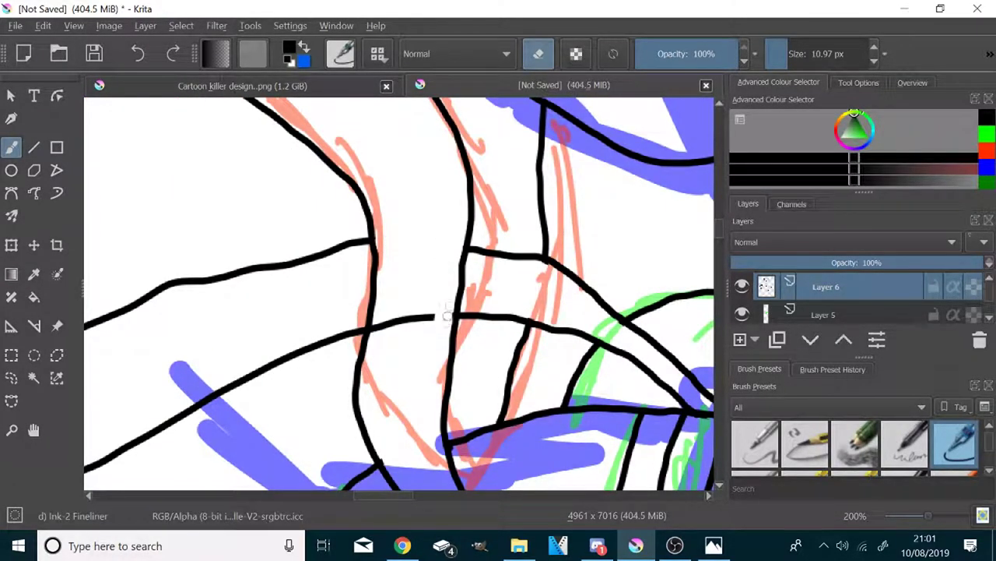
pyautogui.scroll(-2, 383, 340)
pyautogui.scroll(4, 385, 311)
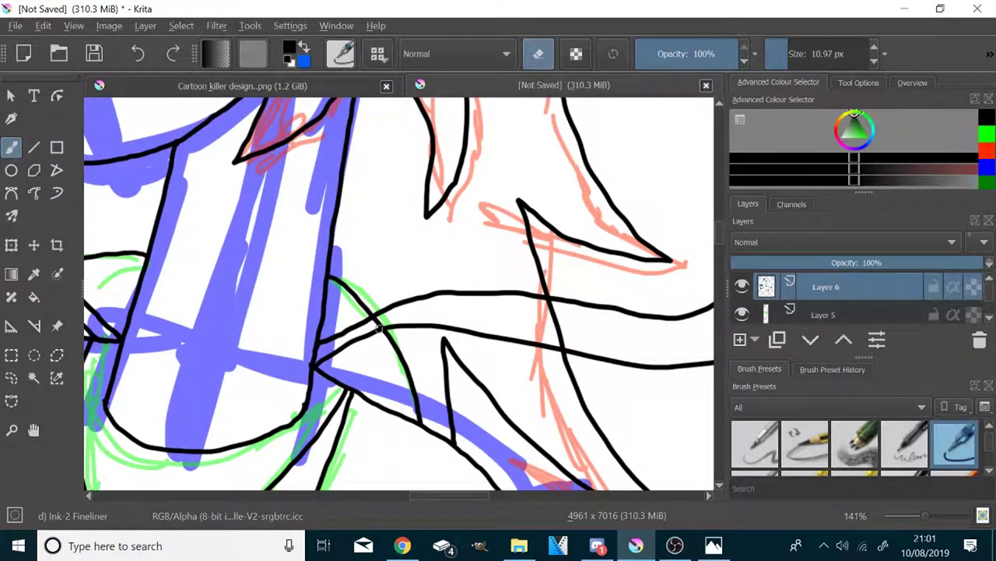
# Erase the hair strand's line where it runs inside the right-hand band.
pyautogui.scroll(1, 388, 279)
pyautogui.scroll(-4, 382, 289)
pyautogui.scroll(3, 291, 249)
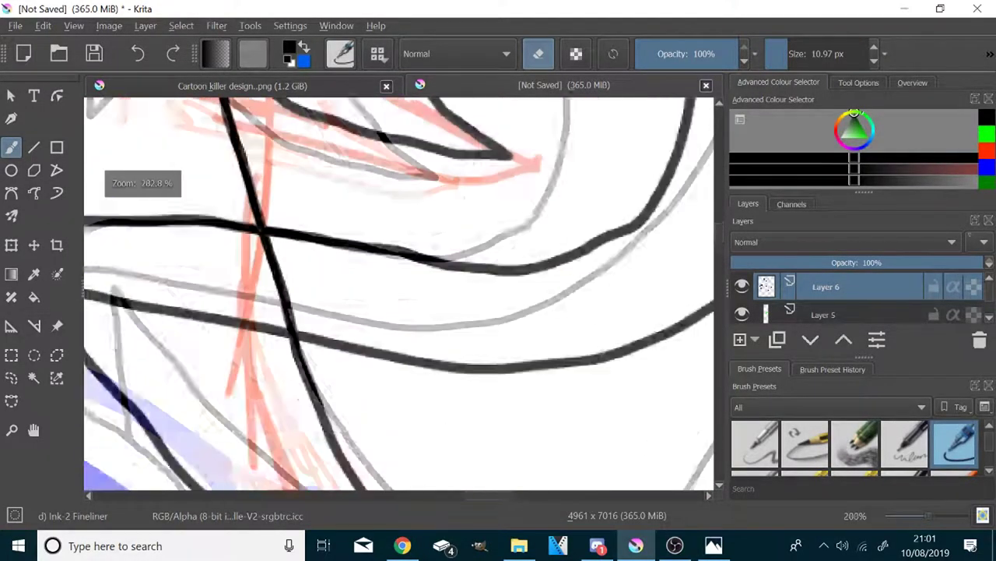
pyautogui.moveTo(291, 249)
pyautogui.mouseDown()
pyautogui.moveTo(316, 340)
pyautogui.moveTo(345, 354)
pyautogui.mouseUp()
# Ink the missing upper part of the jacket's left-hand front edge up to the shoulder line.
pyautogui.scroll(-6, 345, 354)
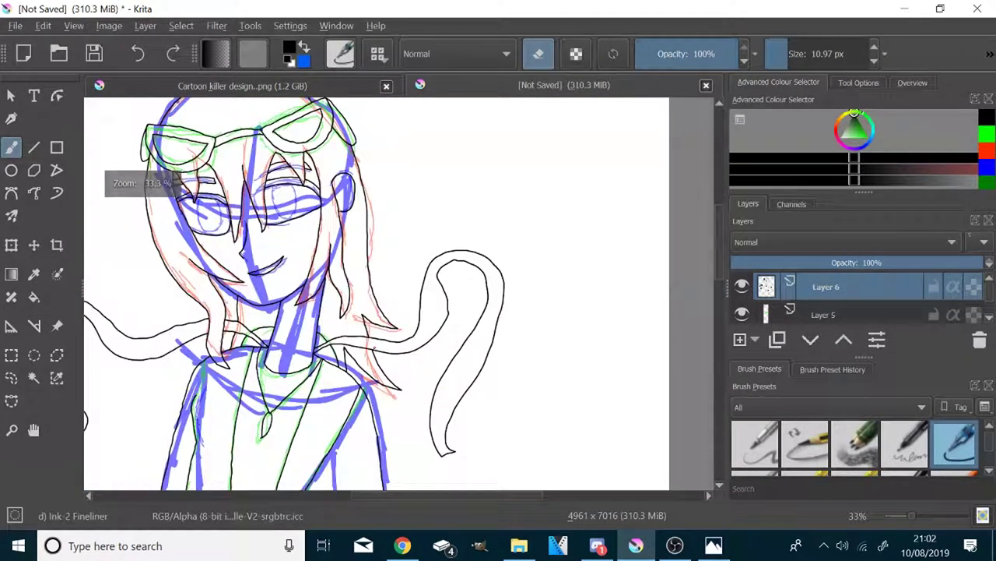
pyautogui.scroll(5, 374, 350)
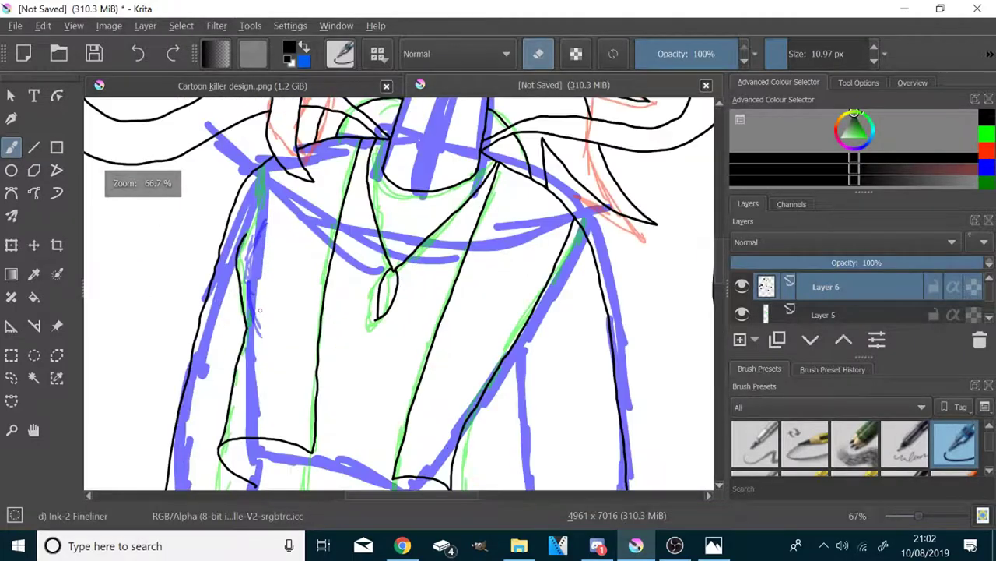
pyautogui.press('e')
pyautogui.moveTo(254, 278); pyautogui.dragTo(278, 141)
pyautogui.hotkey('ctrl', 'z')
pyautogui.hotkey('ctrl', 'z')
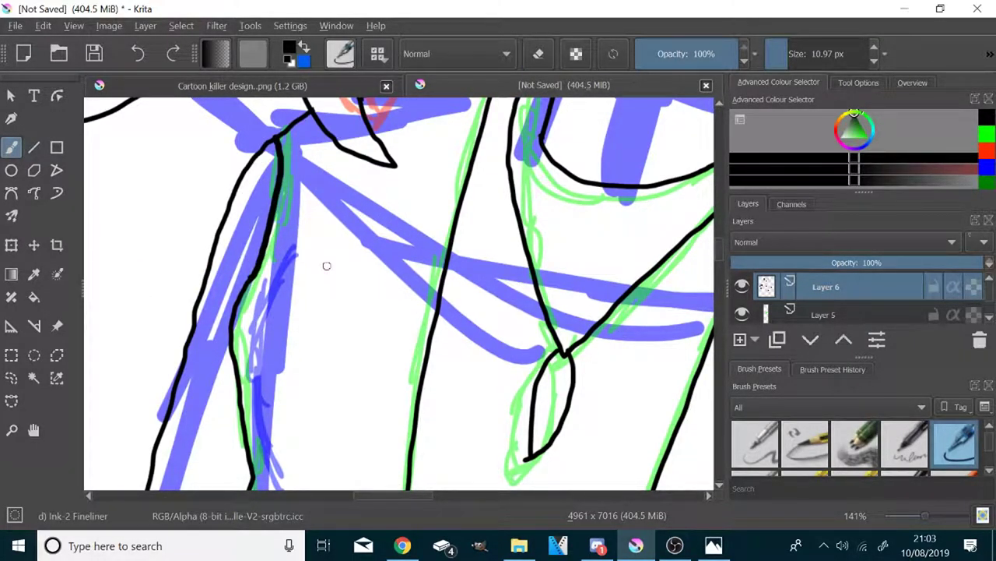
# Ink the side contours of the torso from the jacket hems over the hips, running the right-hand one down to the ankle.
pyautogui.scroll(-5, 326, 265)
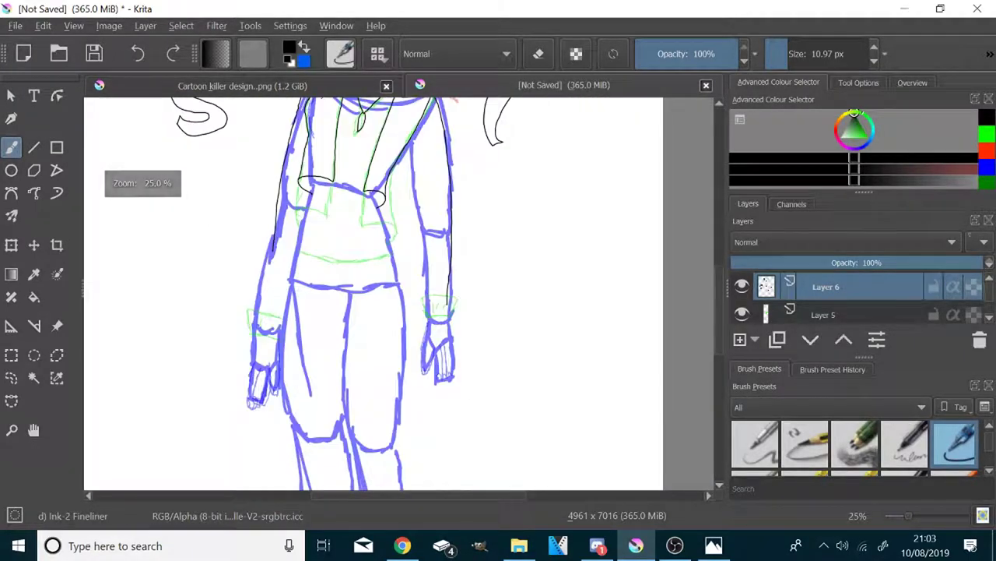
pyautogui.scroll(-2, 310, 325)
pyautogui.moveTo(720, 240); pyautogui.dragTo(719, 342)
pyautogui.scroll(1, 373, 253)
pyautogui.scroll(1, 310, 315)
pyautogui.scroll(-1, 186, 232)
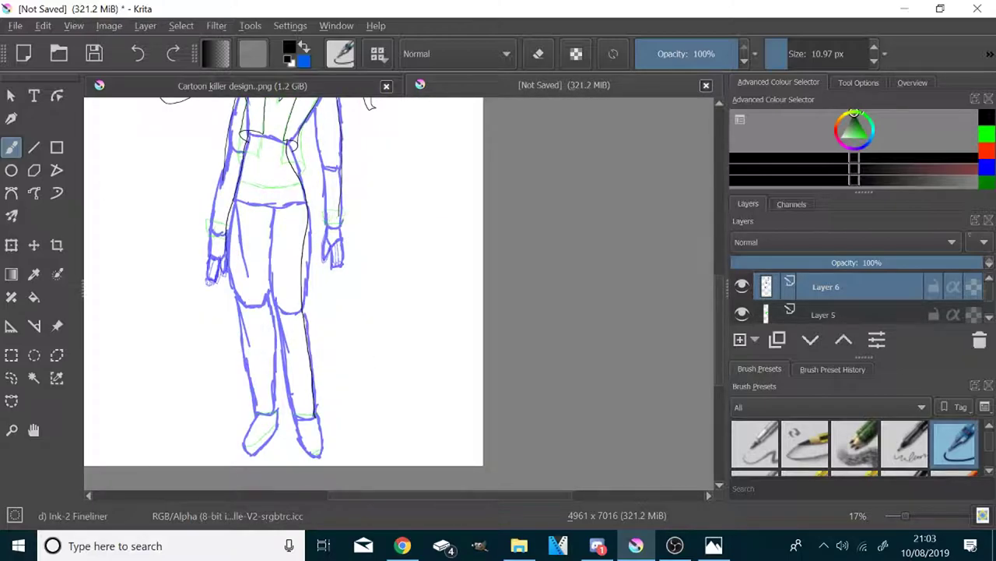
pyautogui.scroll(1, 269, 134)
pyautogui.scroll(-2, 270, 132)
# Close the jacket's hem curve against the right-hand waist line and erase the waist line's overshoot above the hem.
pyautogui.scroll(7, 276, 127)
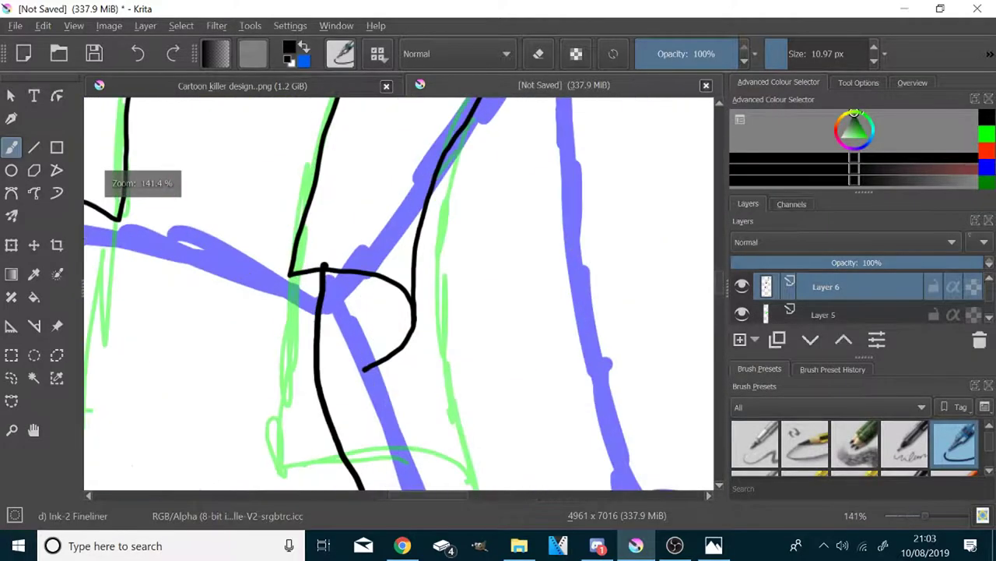
pyautogui.scroll(-4, 350, 295)
pyautogui.scroll(5, 272, 272)
pyautogui.scroll(-3, 302, 285)
pyautogui.scroll(4, 465, 337)
pyautogui.moveTo(520, 402); pyautogui.dragTo(432, 419)
pyautogui.click(543, 48)
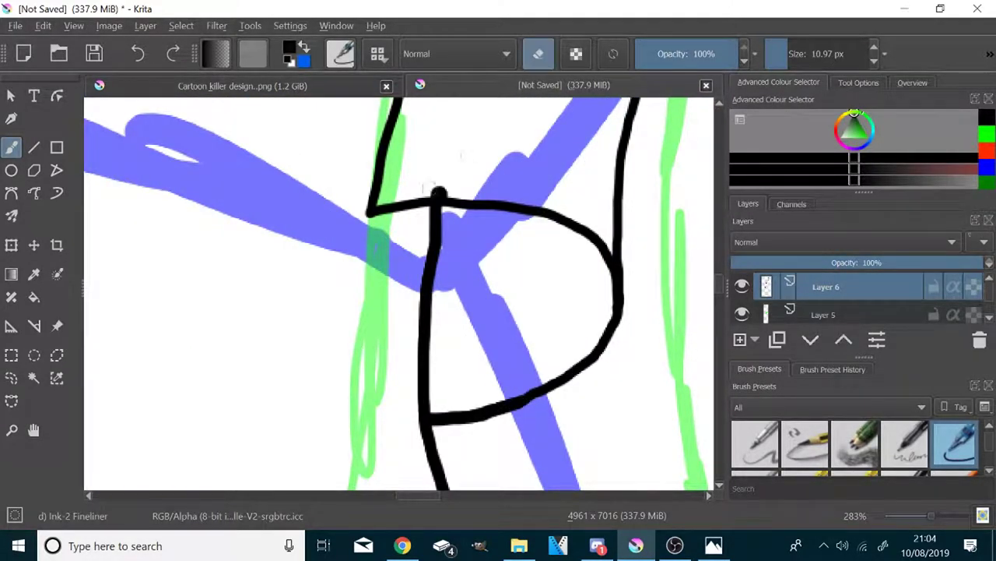
pyautogui.moveTo(427, 189); pyautogui.dragTo(460, 189)
pyautogui.scroll(-3, 448, 220)
pyautogui.scroll(4, 156, 183)
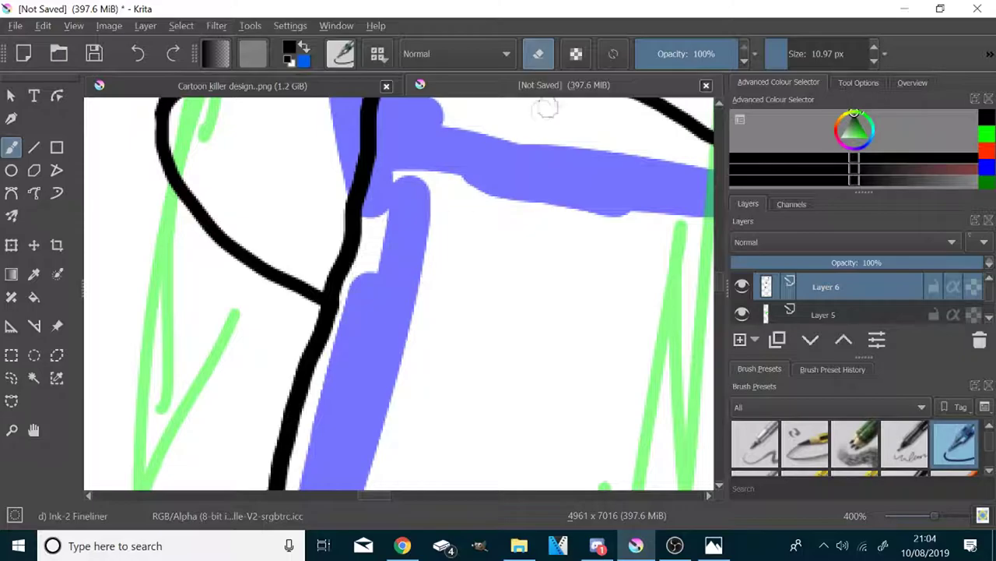
pyautogui.click(539, 53)
# Ink the shirt's curved lower hem across the waist and the inner line of the right-hand arm.
pyautogui.scroll(-7, 350, 296)
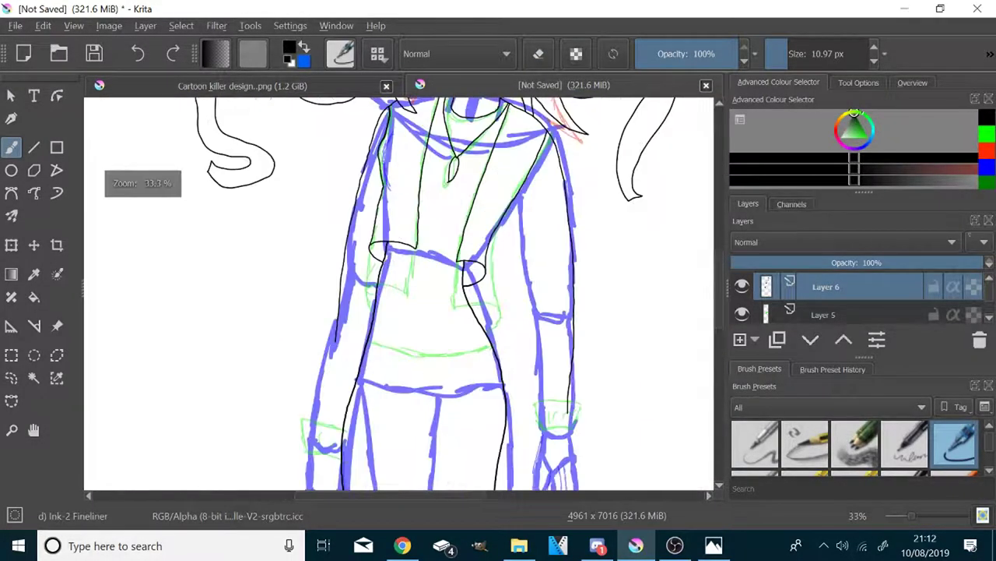
pyautogui.scroll(2, 399, 295)
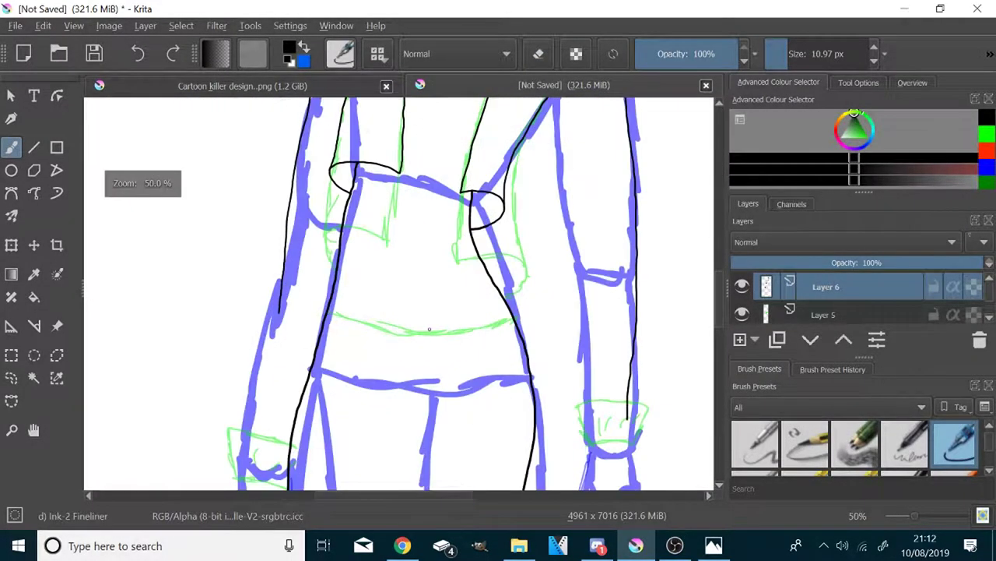
pyautogui.scroll(-3, 517, 233)
pyautogui.scroll(3, 610, 373)
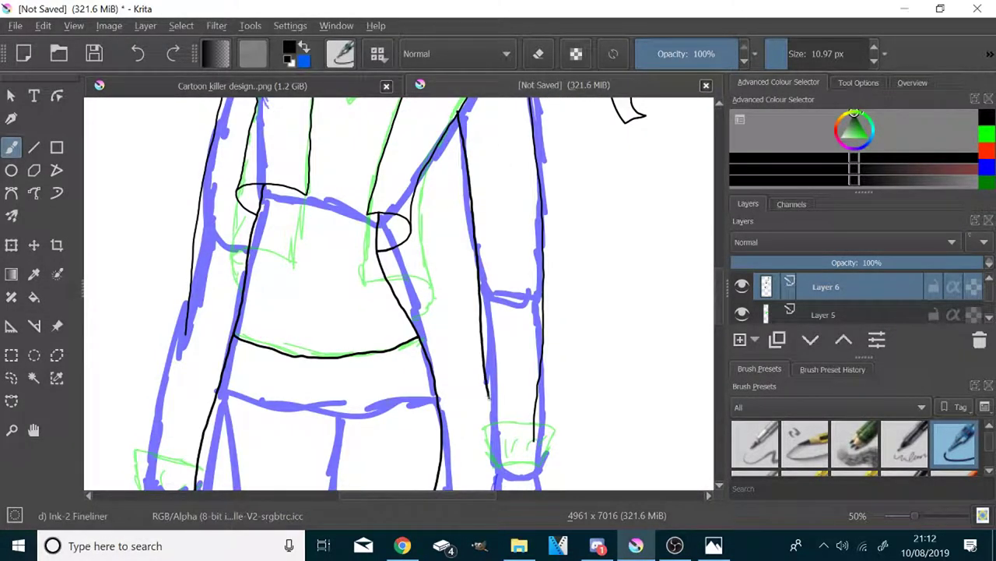
# Ink the flared sleeve cuff at the wrist of the right-hand arm.
pyautogui.scroll(-2, 376, 192)
pyautogui.scroll(5, 376, 191)
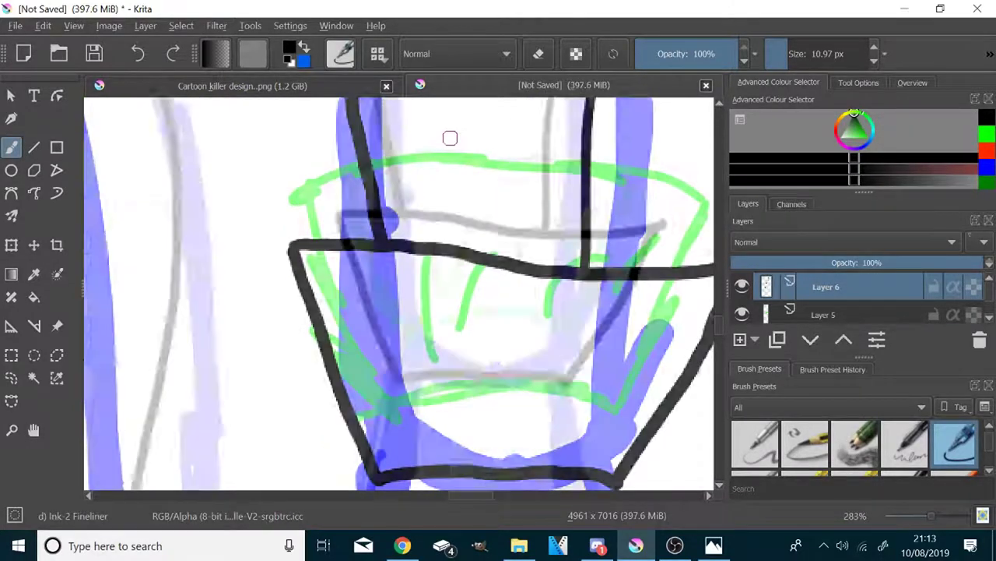
pyautogui.scroll(-2, 399, 295)
# Ink the hand below the right-hand cuff, with its thumb, finger dividing lines and fingernails.
pyautogui.moveTo(421, 157); pyautogui.dragTo(421, 185)
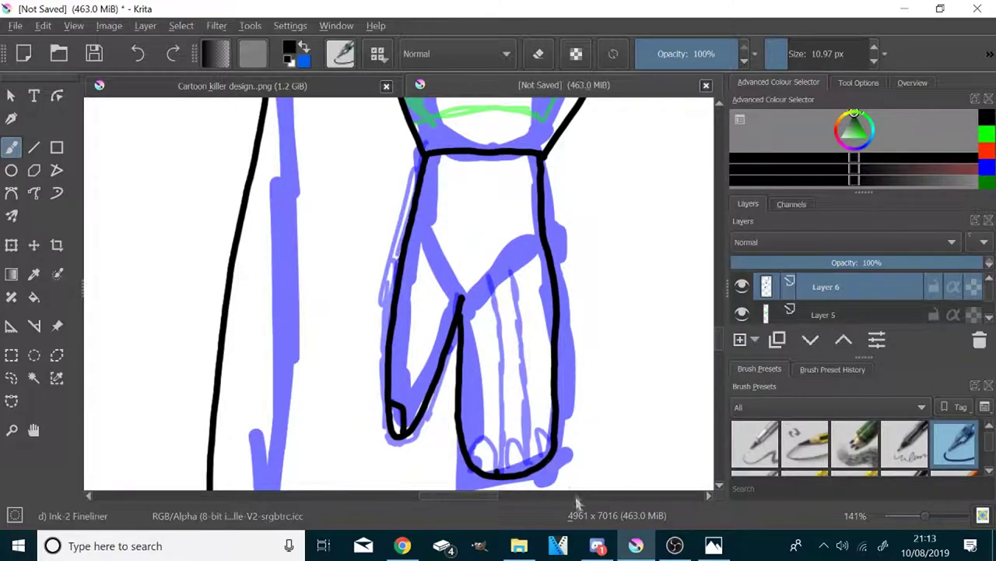
pyautogui.moveTo(514, 268); pyautogui.dragTo(534, 417)
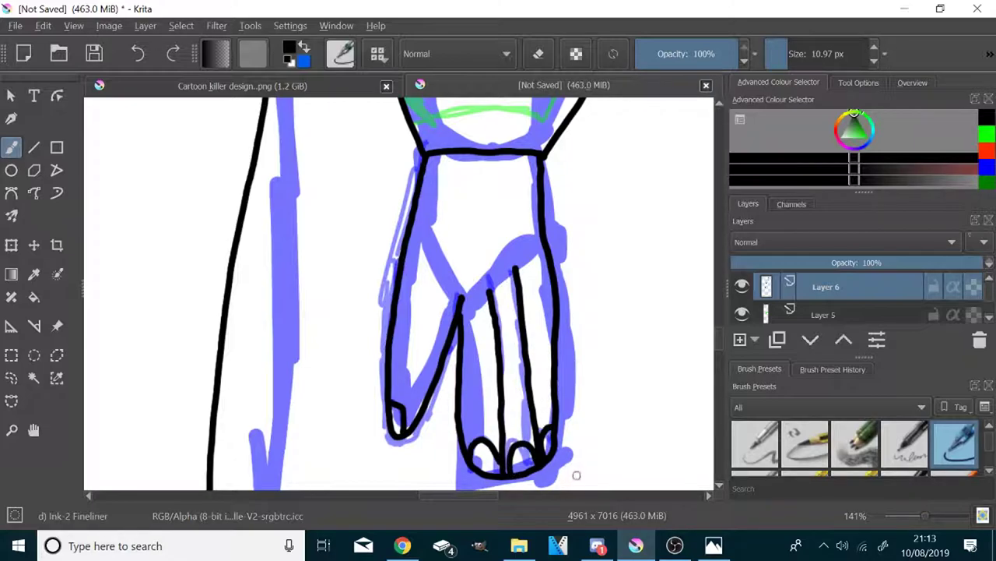
pyautogui.moveTo(622, 523)
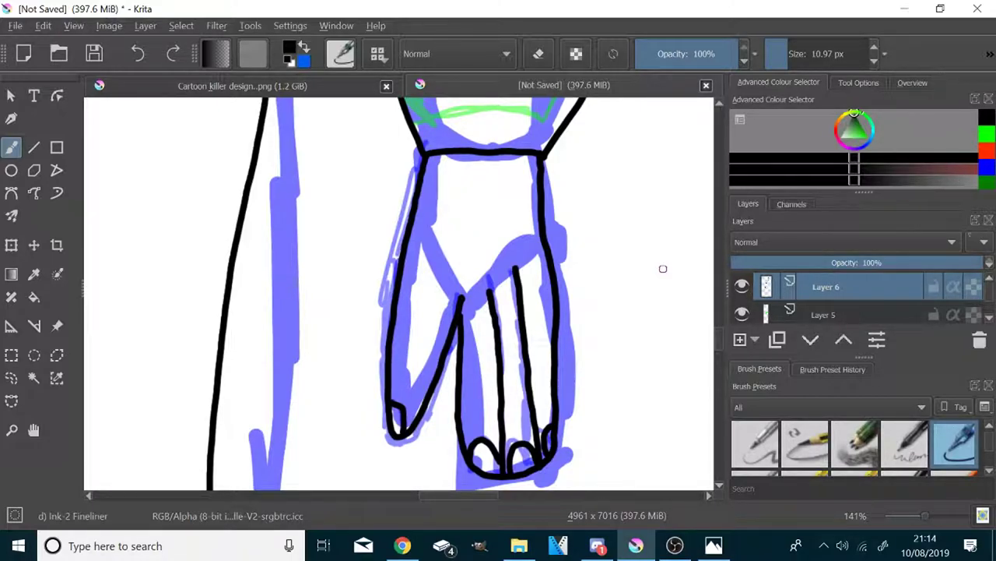
# Ink the flared cuff of the left-hand sleeve against the body contour and trim its line ends with the eraser.
pyautogui.scroll(-5, 483, 251)
pyautogui.scroll(4, 444, 273)
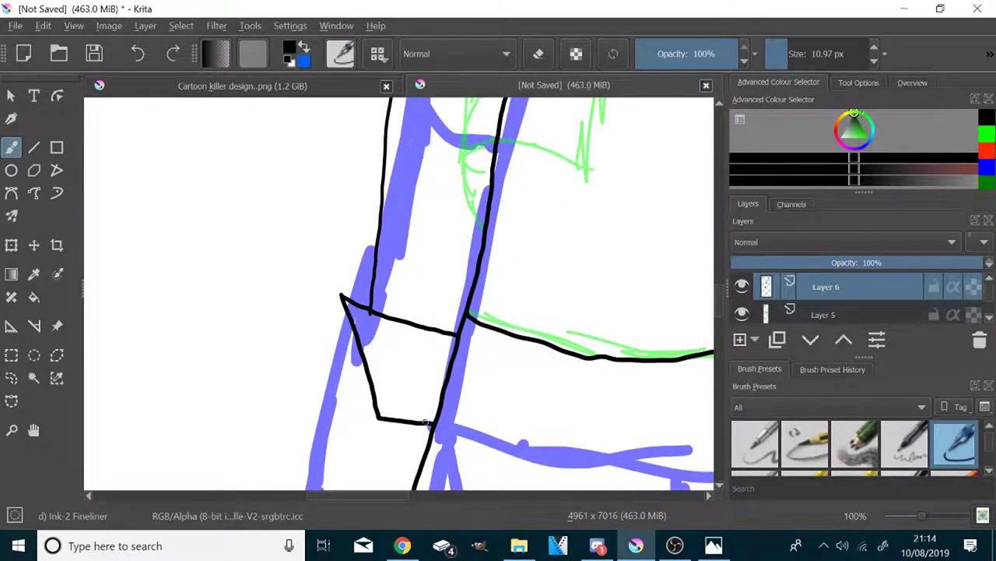
pyautogui.scroll(6, 426, 421)
pyautogui.press('e')
pyautogui.scroll(-7, 436, 331)
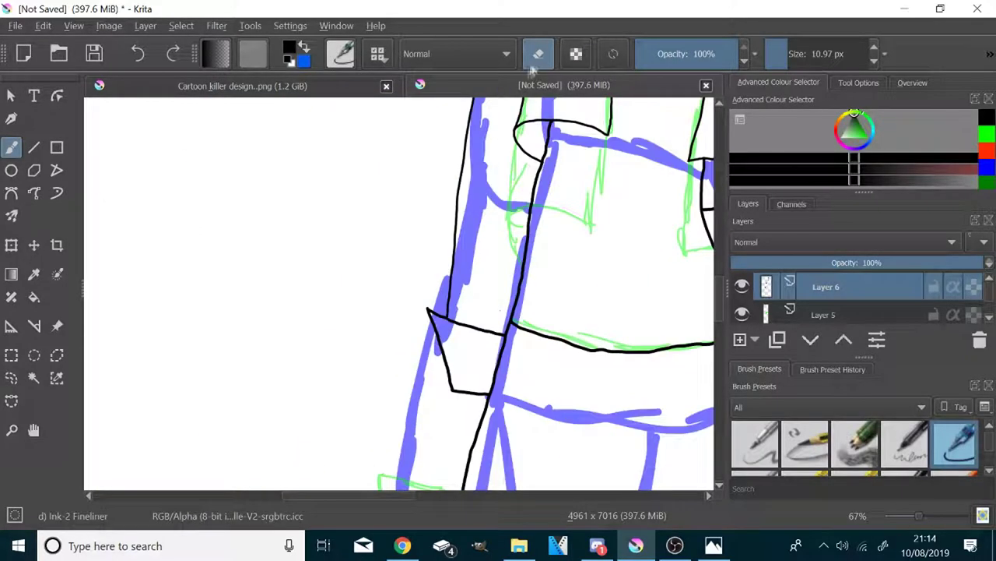
# Ink the short arm line running down from the left-hand cuff to the body contour.
pyautogui.click(535, 57)
pyautogui.scroll(-3, 580, 273)
pyautogui.scroll(6, 549, 331)
pyautogui.moveTo(424, 233); pyautogui.dragTo(431, 314)
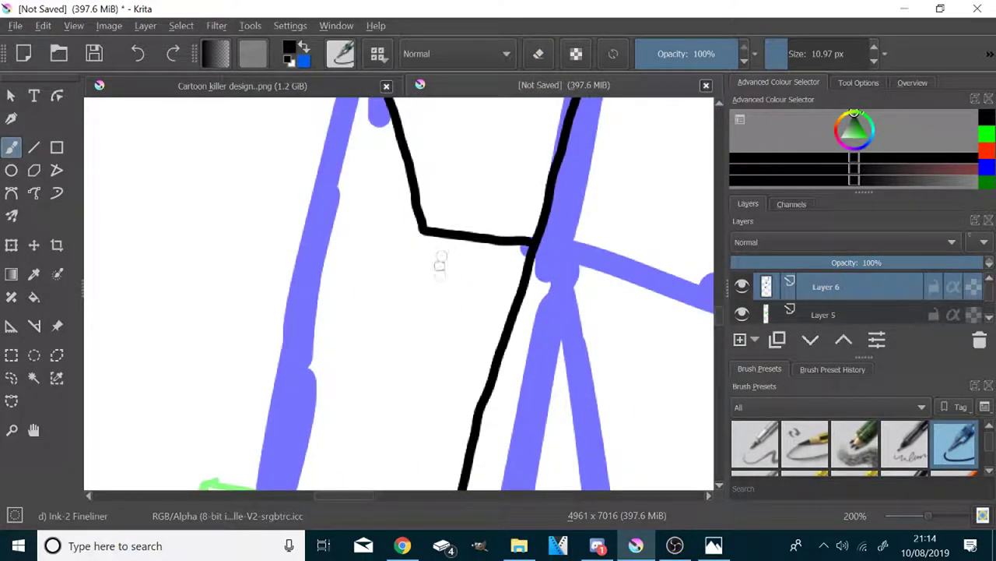
# Ink the inner contour lines of both legs from the crotch down towards the ankles.
pyautogui.scroll(-5, 502, 352)
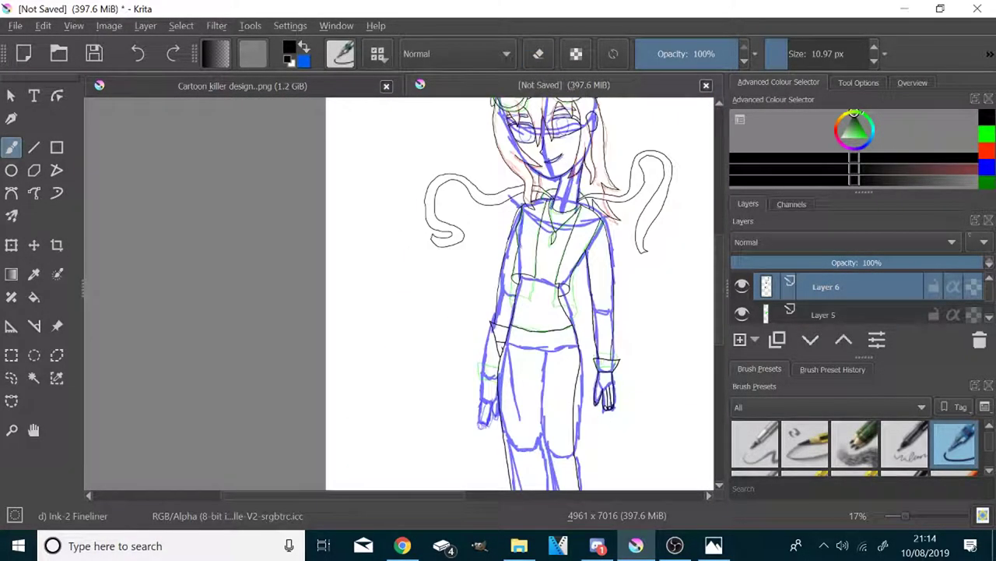
pyautogui.scroll(1, 556, 362)
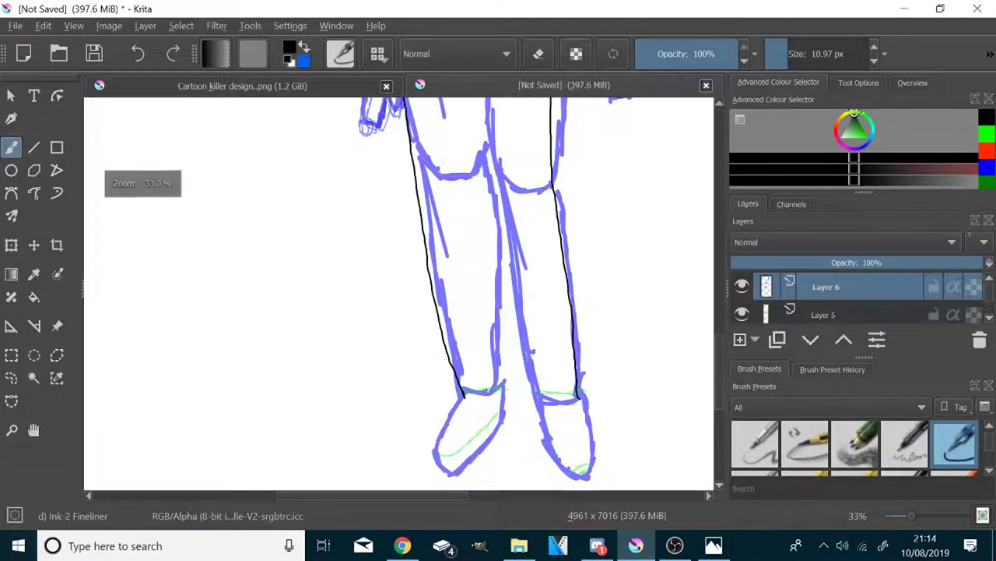
pyautogui.scroll(-4, 554, 358)
pyautogui.scroll(3, 562, 342)
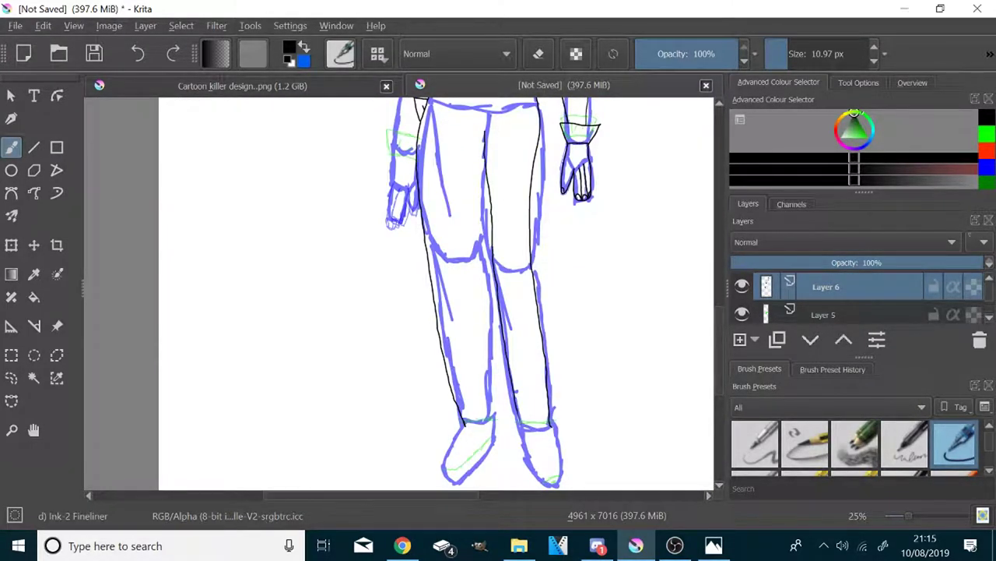
pyautogui.scroll(1, 514, 323)
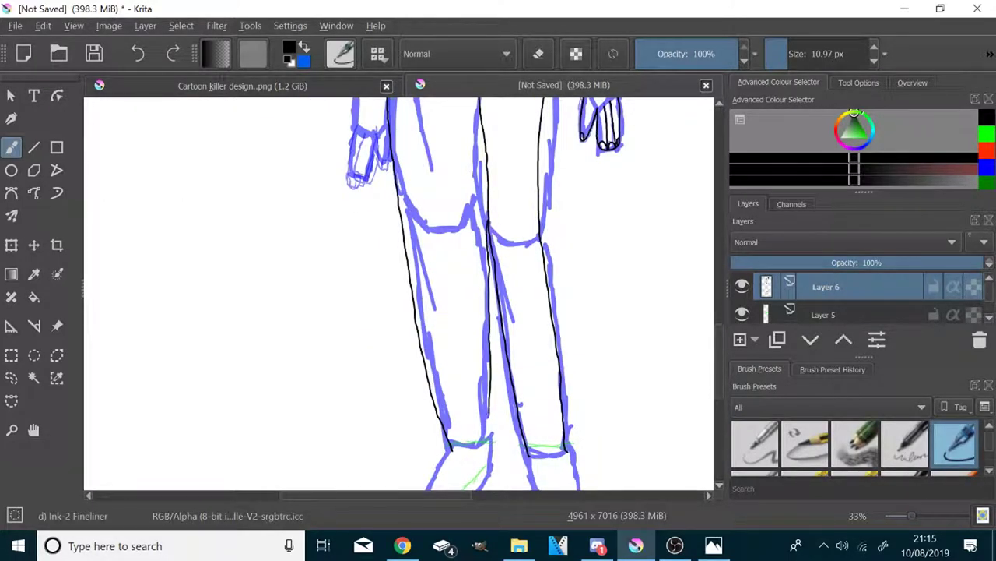
pyautogui.scroll(8, 500, 246)
pyautogui.scroll(-5, 495, 242)
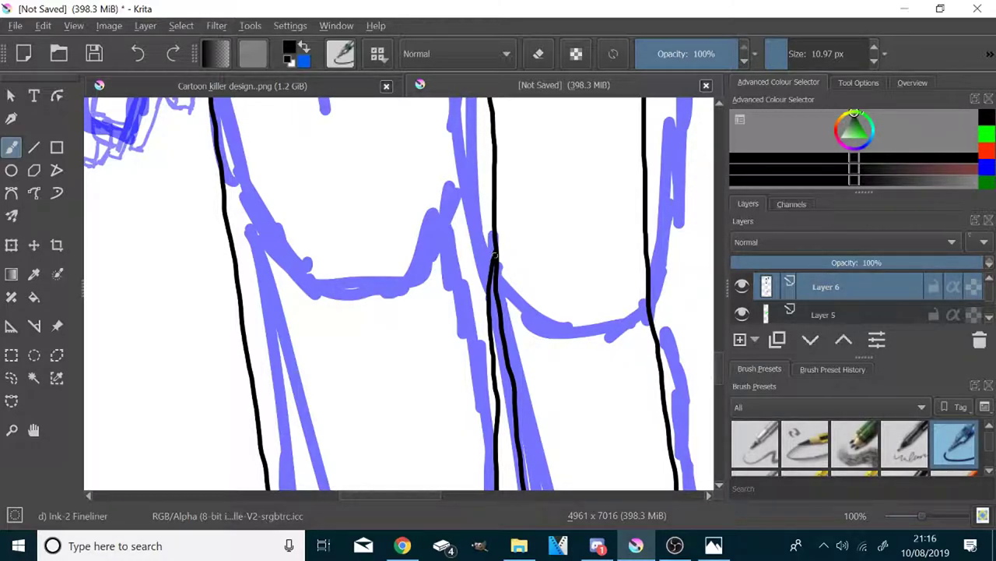
# Ink the ankle hems and both shoes, with a sole line on the left-hand shoe and a toe cap on the right-hand one.
pyautogui.scroll(-5, 496, 256)
pyautogui.scroll(6, 493, 373)
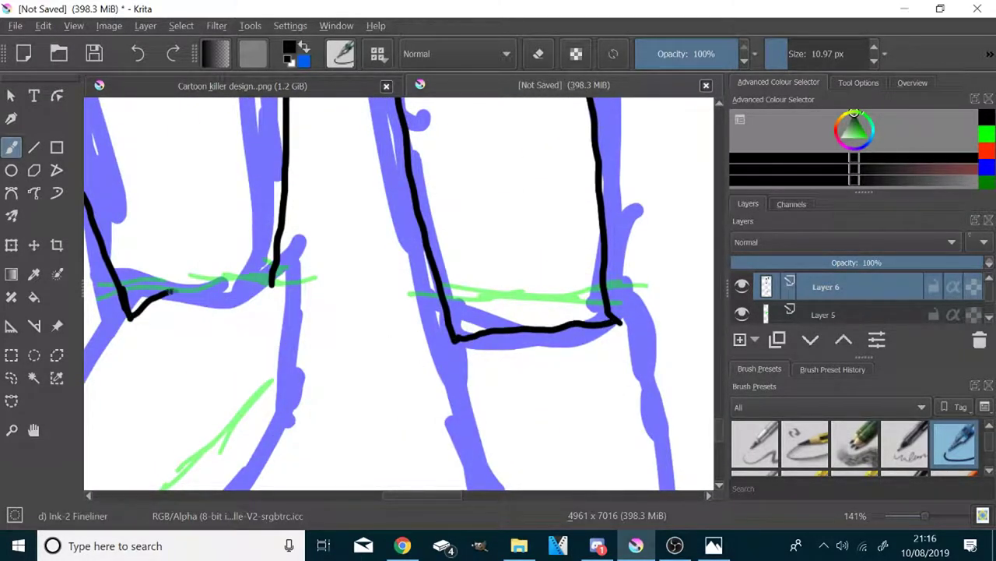
pyautogui.scroll(-2, 301, 345)
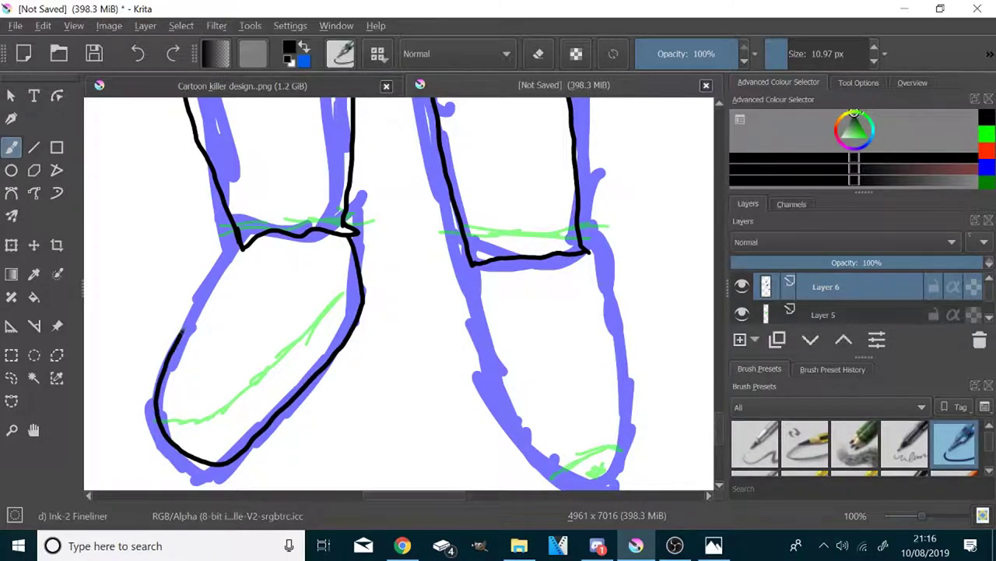
pyautogui.hotkey('ctrl', 'z')
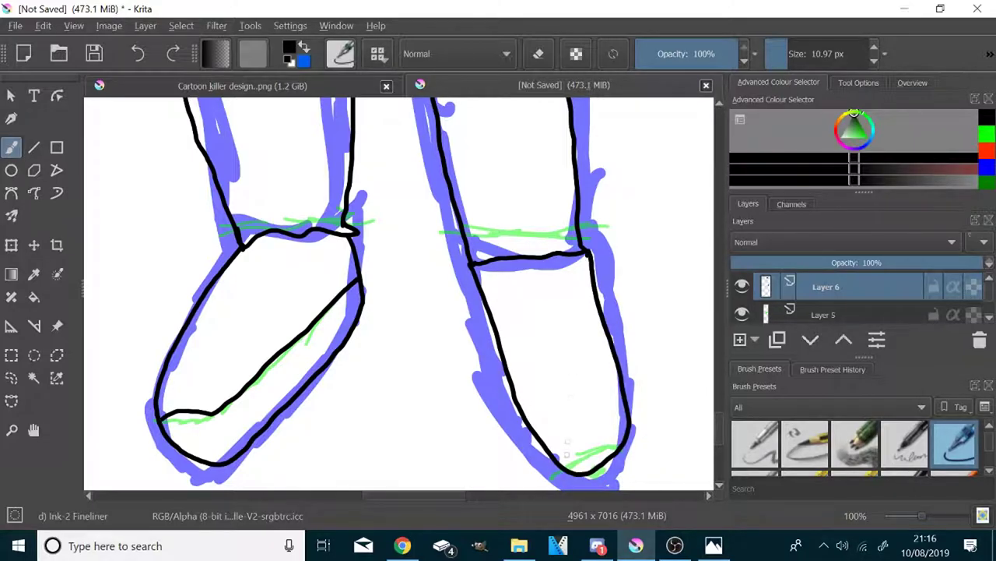
pyautogui.scroll(5, 561, 459)
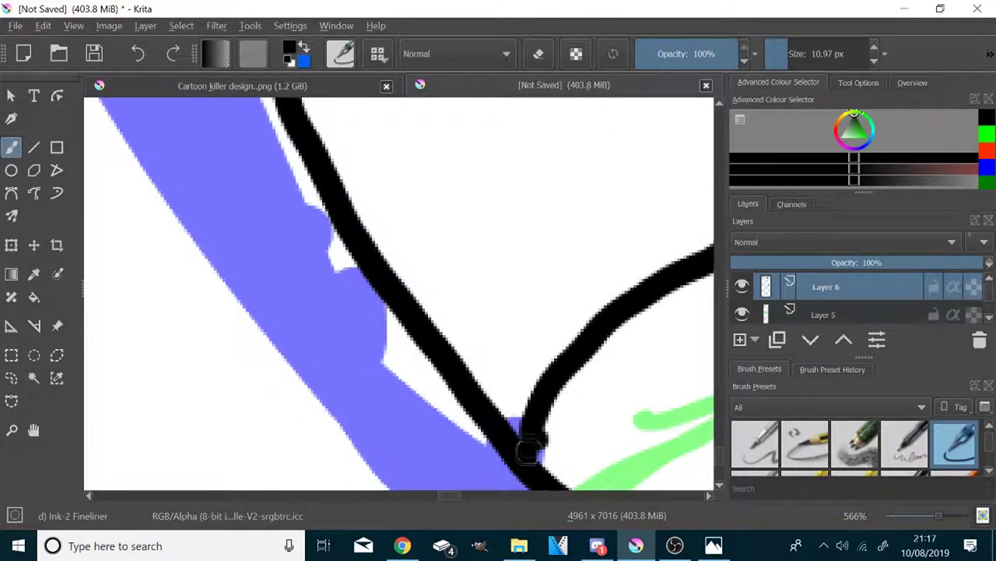
# Hide Layer 5 and the other sketch layers beneath the line art on Layer 6.
pyautogui.scroll(-12, 530, 447)
pyautogui.scroll(3, 572, 109)
pyautogui.scroll(1, 441, 241)
pyautogui.scroll(-4, 442, 256)
pyautogui.scroll(3, 436, 124)
pyautogui.scroll(-2, 439, 435)
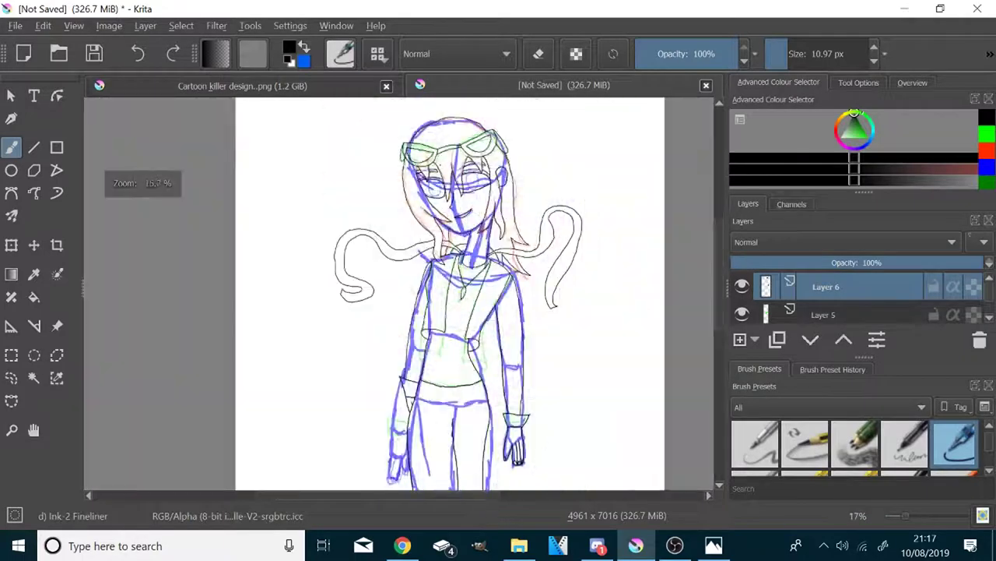
pyautogui.scroll(2, 483, 222)
pyautogui.click(740, 314)
pyautogui.scroll(-2, 805, 303)
pyautogui.scroll(1, 805, 303)
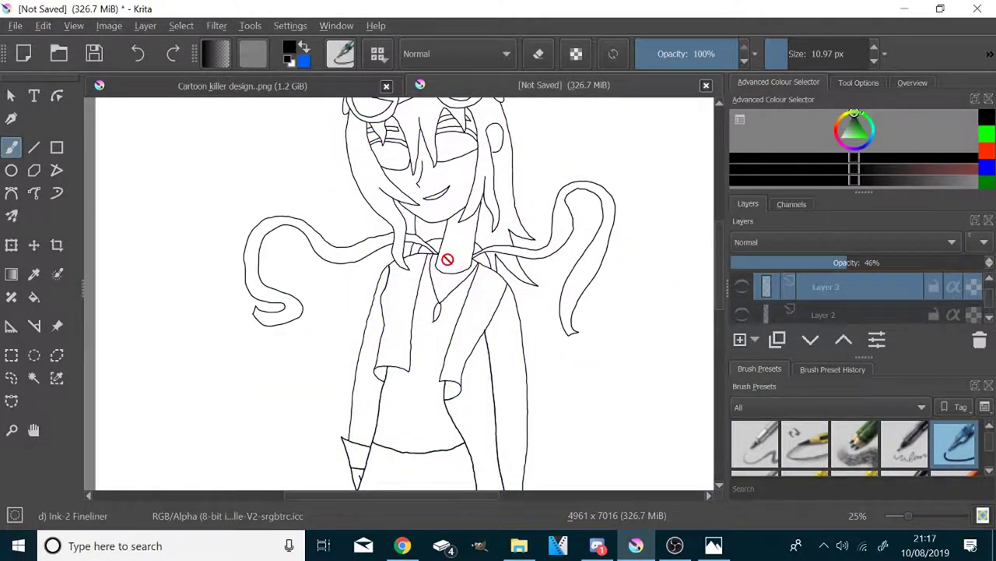
# Examine the clean line art of the figure without the sketch layers.
pyautogui.scroll(3, 533, 211)
pyautogui.scroll(-6, 534, 296)
pyautogui.scroll(4, 543, 426)
pyautogui.scroll(-5, 449, 308)
pyautogui.scroll(3, 446, 444)
pyautogui.scroll(2, 456, 395)
pyautogui.scroll(-4, 455, 390)
pyautogui.scroll(2, 452, 269)
pyautogui.scroll(-2, 454, 428)
pyautogui.scroll(3, 463, 253)
pyautogui.scroll(-2, 466, 311)
pyautogui.scroll(3, 489, 269)
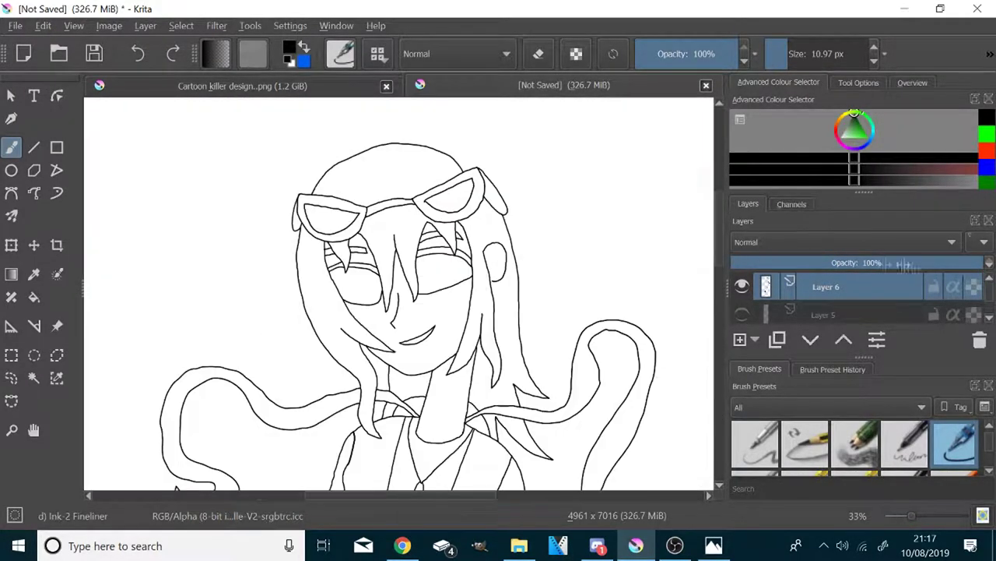
# Hide the white background layer and pick a green foreground colour.
pyautogui.scroll(-4, 829, 288)
pyautogui.click(742, 287)
pyautogui.click(863, 129)
pyautogui.scroll(4, 918, 297)
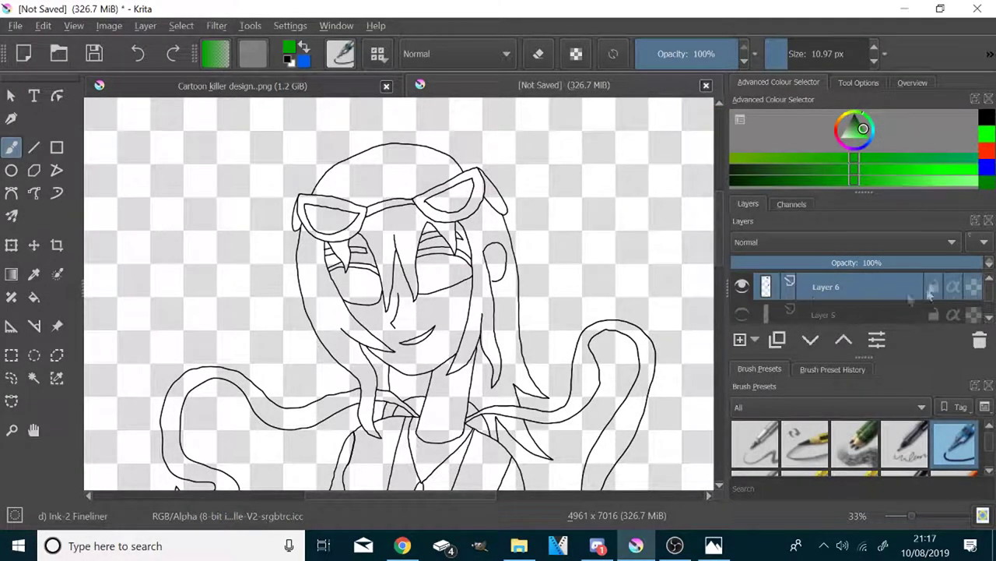
# Lock the line art layer, Layer 6.
pyautogui.rightClick(822, 289)
pyautogui.click(838, 57)
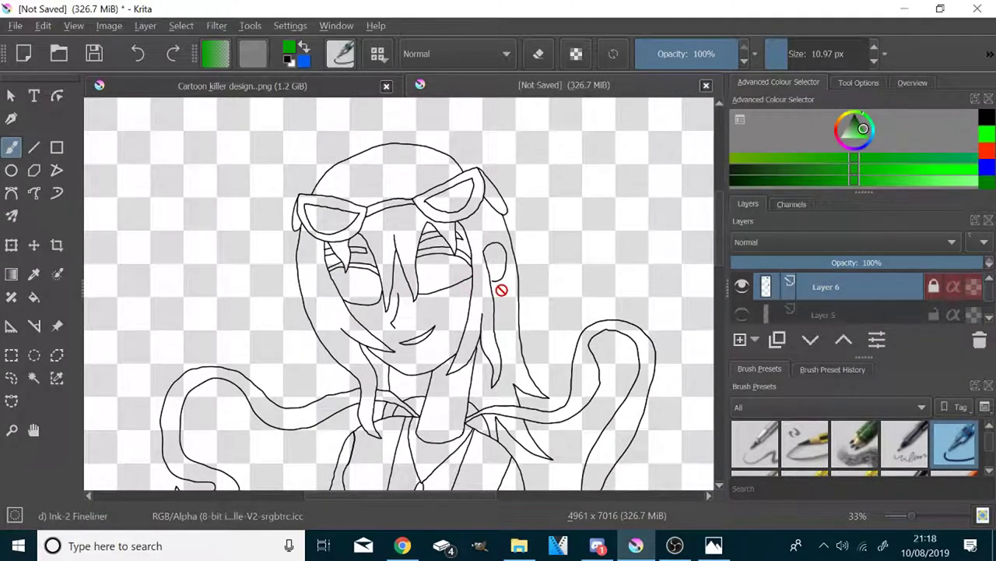
# Give the line art layer, Layer 6, a red colour label and add a new paint layer above it.
pyautogui.rightClick(849, 294)
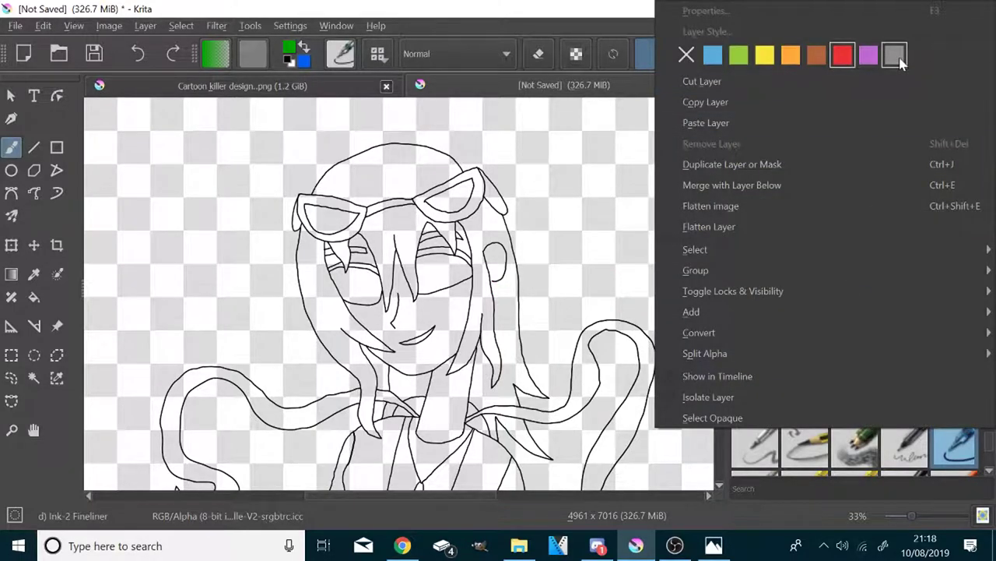
pyautogui.click(577, 21)
pyautogui.click(741, 340)
# Select the inner areas of both eyes with the contiguous selection tool, adding the second eye to the selection.
pyautogui.scroll(3, 340, 281)
pyautogui.click(33, 378)
pyautogui.click(421, 304)
pyautogui.scroll(2, 476, 301)
pyautogui.scroll(1, 478, 301)
pyautogui.click(859, 83)
pyautogui.scroll(-2, 836, 163)
pyautogui.scroll(-4, 460, 229)
pyautogui.keyDown('shift'); pyautogui.click(590, 229); pyautogui.keyUp('shift')
pyautogui.scroll(2, 590, 229)
pyautogui.click(779, 83)
# Paint brown-orange irises inside both selected eyes on Layer 7 with the Ink-2 Fineliner brush at 48.08 px.
pyautogui.click(11, 147)
pyautogui.scroll(-1, 372, 169)
pyautogui.scroll(1, 155, 173)
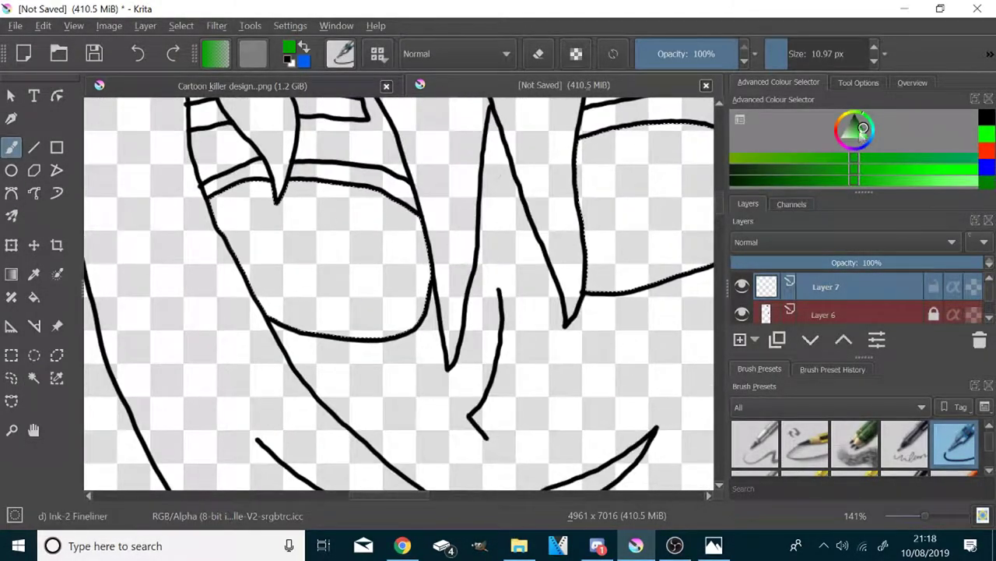
pyautogui.click(860, 134)
pyautogui.click(836, 124)
pyautogui.scroll(-1, 586, 273)
pyautogui.scroll(2, 390, 237)
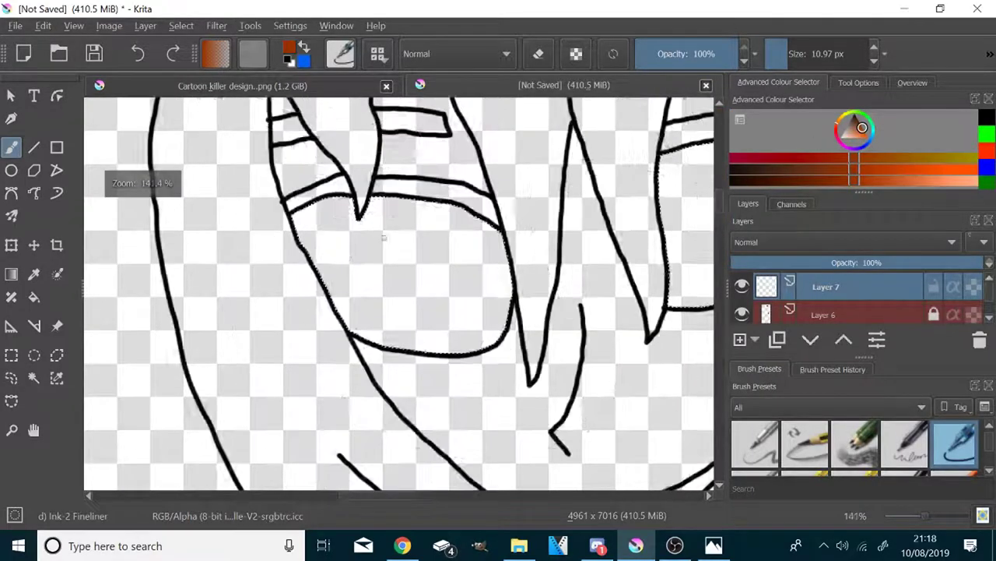
pyautogui.click(804, 60)
pyautogui.moveTo(395, 186)
pyautogui.mouseDown()
pyautogui.moveTo(396, 234)
pyautogui.moveTo(415, 349)
pyautogui.moveTo(497, 282)
pyautogui.moveTo(449, 367)
pyautogui.mouseUp()
pyautogui.scroll(-4, 448, 344)
pyautogui.scroll(4, 591, 327)
pyautogui.moveTo(437, 163)
pyautogui.mouseDown()
pyautogui.moveTo(511, 169)
pyautogui.moveTo(478, 274)
pyautogui.mouseUp()
pyautogui.scroll(-3, 478, 275)
pyautogui.scroll(2, 314, 305)
# Paint a green rim around the brown-orange iris of each eye with the brush at 25.13 px.
pyautogui.click(867, 116)
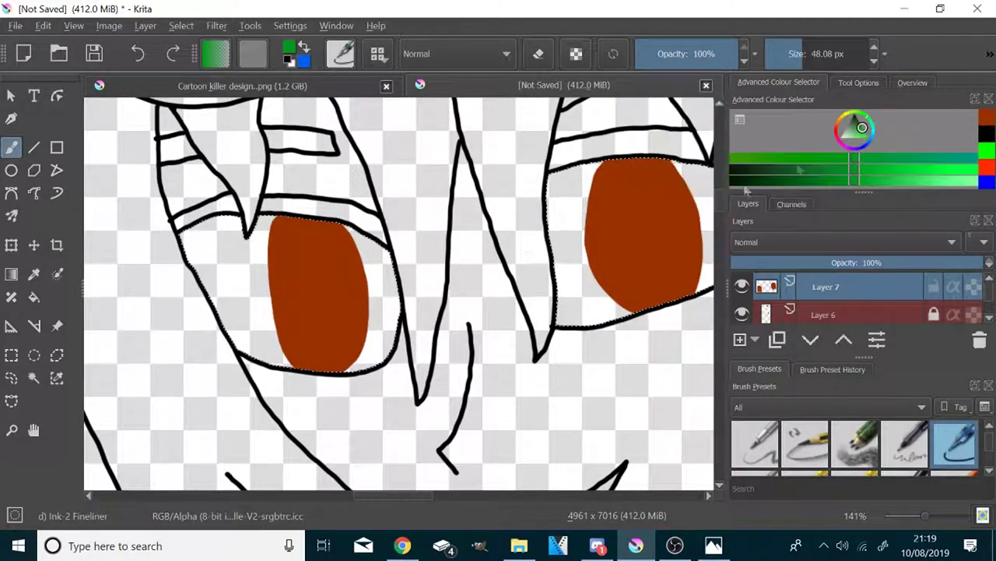
pyautogui.scroll(2, 249, 310)
pyautogui.click(797, 50)
pyautogui.moveTo(796, 49); pyautogui.dragTo(783, 48)
pyautogui.moveTo(426, 142)
pyautogui.mouseDown()
pyautogui.moveTo(475, 190)
pyautogui.moveTo(498, 308)
pyautogui.moveTo(424, 424)
pyautogui.moveTo(347, 394)
pyautogui.moveTo(300, 276)
pyautogui.moveTo(323, 139)
pyautogui.moveTo(425, 127)
pyautogui.mouseUp()
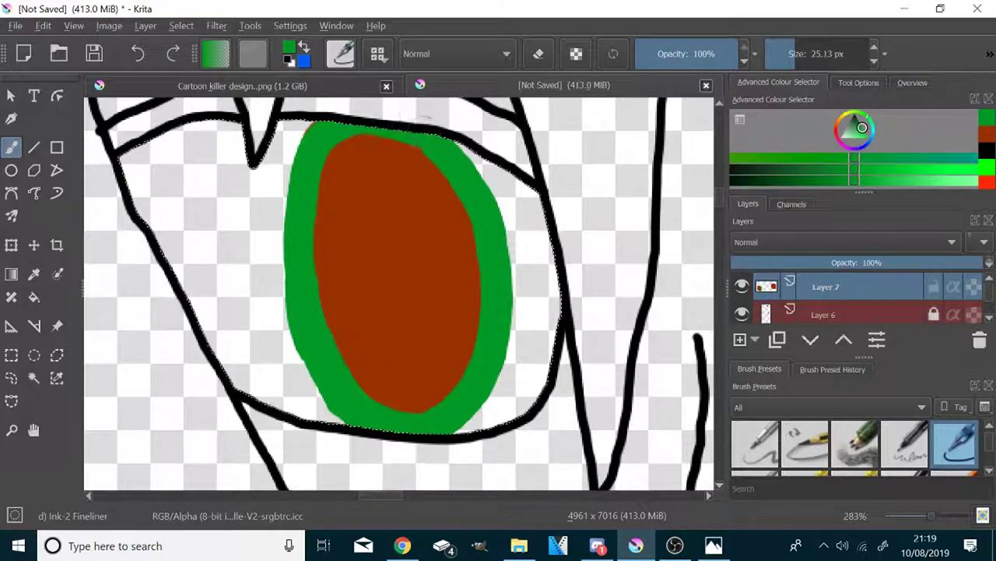
pyautogui.moveTo(427, 441)
pyautogui.mouseDown()
pyautogui.moveTo(339, 359)
pyautogui.moveTo(386, 440)
pyautogui.moveTo(313, 336)
pyautogui.moveTo(351, 393)
pyautogui.moveTo(320, 172)
pyautogui.mouseUp()
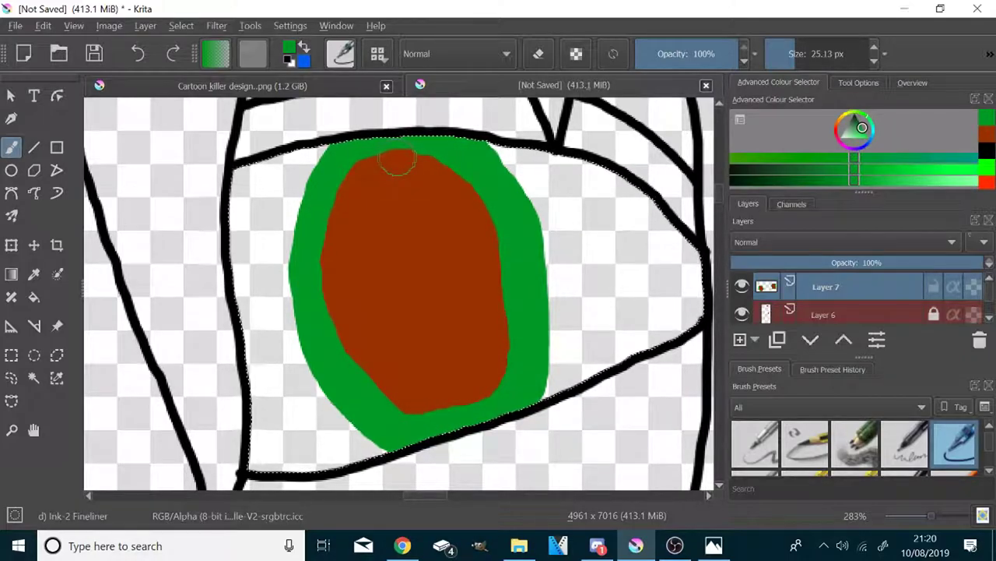
pyautogui.press('1')
pyautogui.scroll(-5, 267, 343)
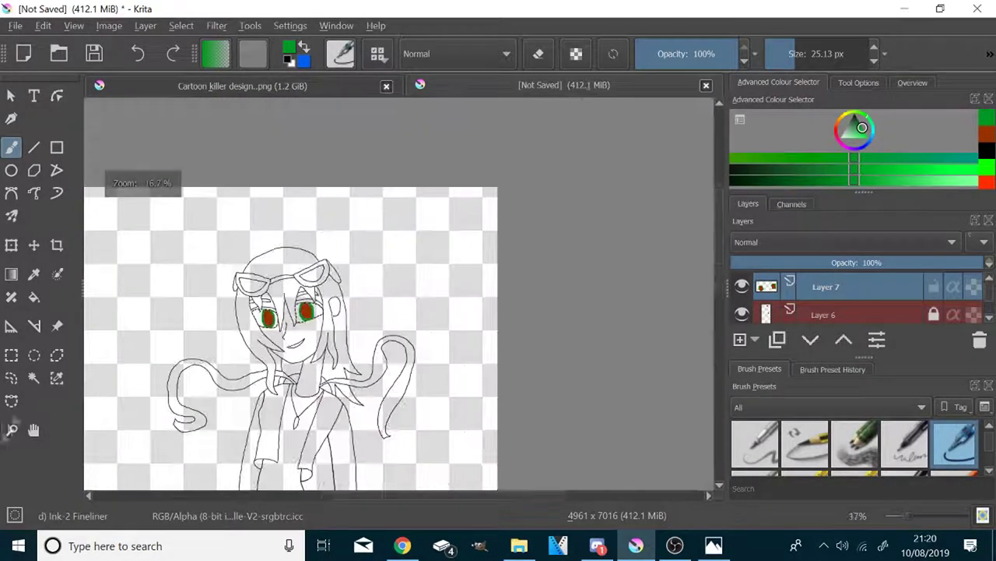
# Clear the eye selection and fill the fingernails with bright green.
pyautogui.click(34, 377)
pyautogui.hotkey('ctrl', 'shift', 'a')
pyautogui.click(34, 297)
pyautogui.scroll(5, 211, 310)
pyautogui.click(869, 138)
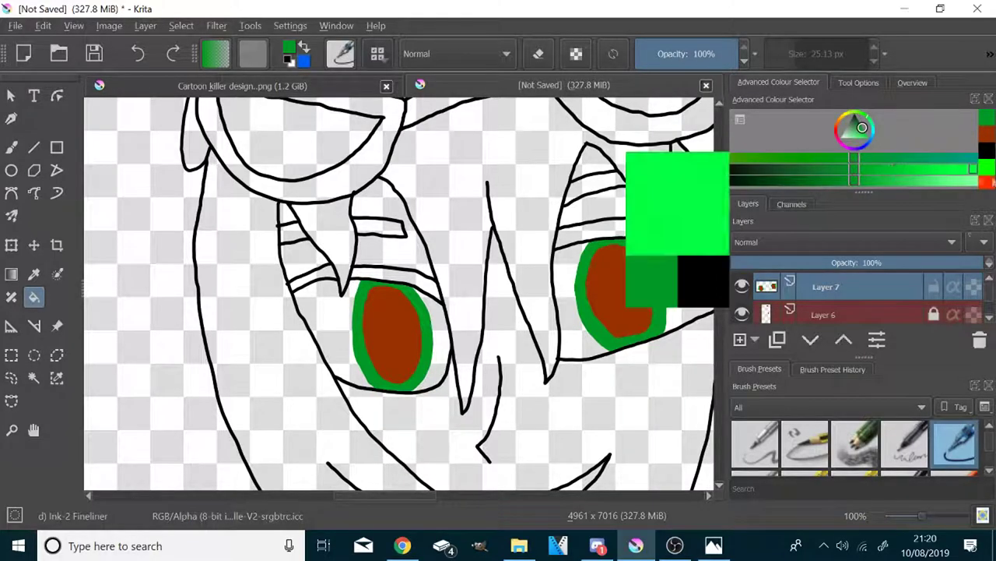
pyautogui.scroll(-4, 483, 312)
pyautogui.scroll(8, 416, 436)
pyautogui.click(377, 241)
pyautogui.press('+')
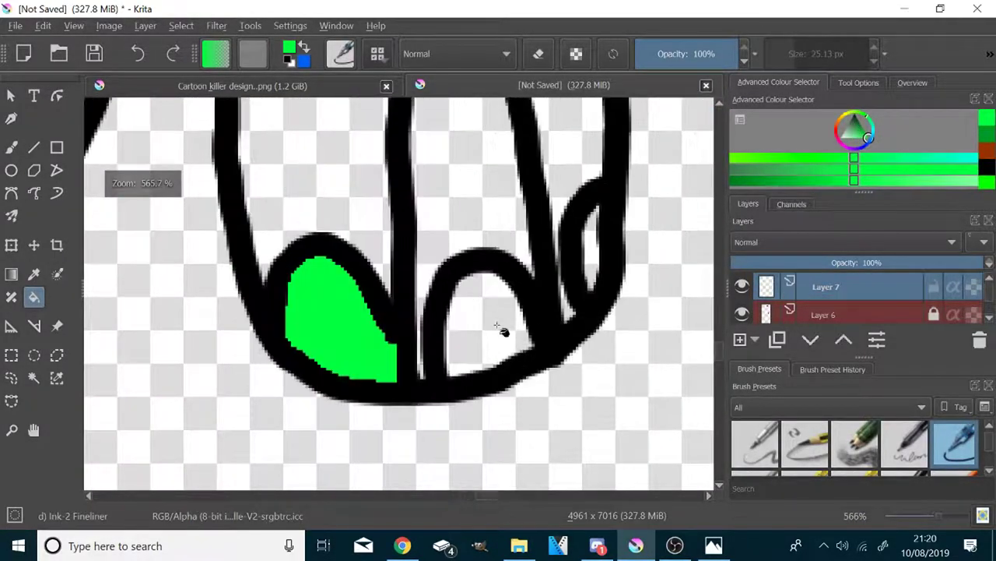
pyautogui.click(589, 251)
# Pick a dark grey and fill both front panels of the open vest with it.
pyautogui.scroll(-10, 576, 245)
pyautogui.scroll(4, 401, 158)
pyautogui.click(854, 115)
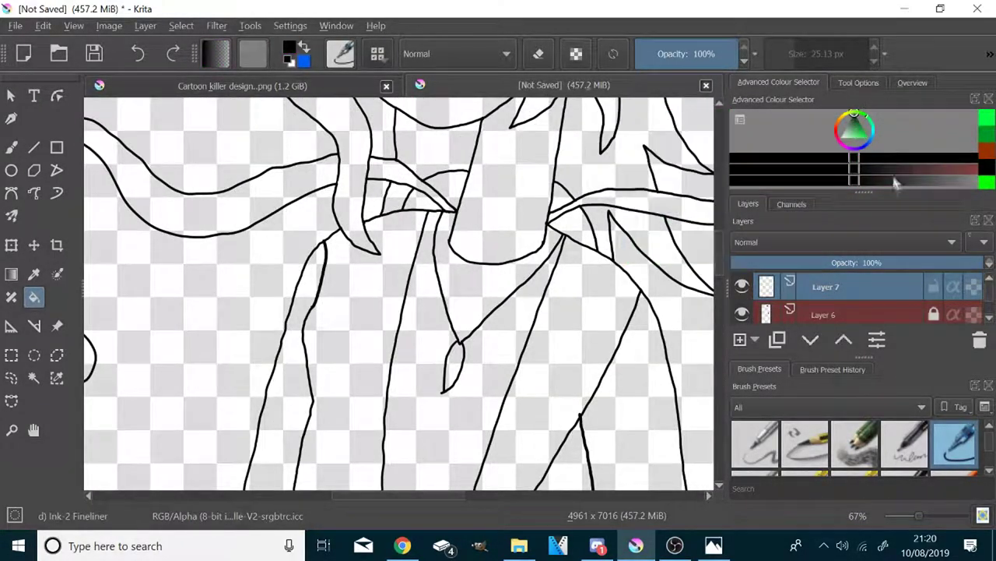
pyautogui.scroll(1, 599, 351)
pyautogui.click(583, 342)
pyautogui.click(278, 267)
pyautogui.scroll(-4, 278, 267)
pyautogui.scroll(5, 242, 358)
pyautogui.scroll(-2, 257, 325)
pyautogui.scroll(2, 467, 358)
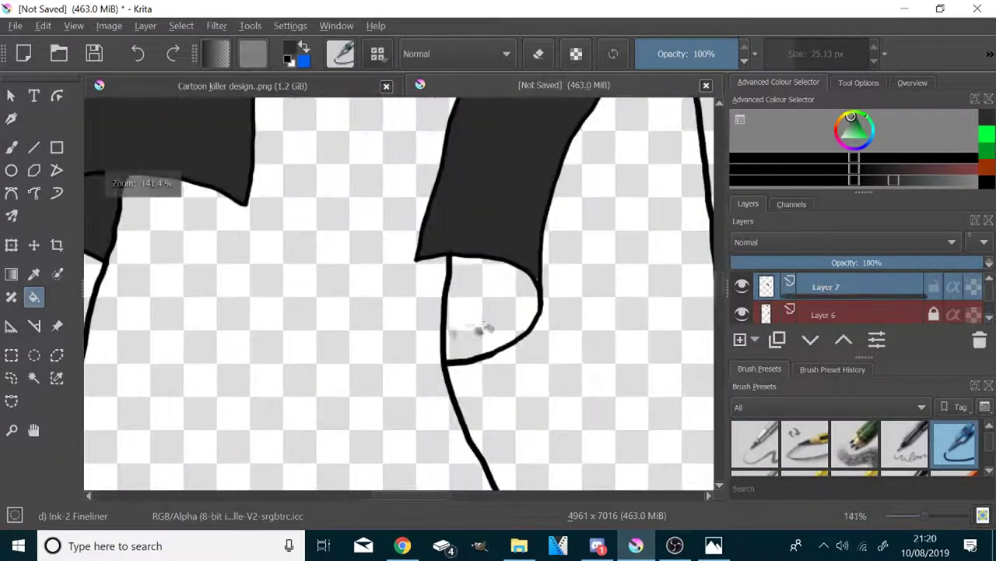
# Fill the trousers and the long flowing scarf with the same dark grey.
pyautogui.scroll(-8, 389, 357)
pyautogui.click(361, 423)
pyautogui.scroll(6, 374, 471)
pyautogui.scroll(-6, 335, 187)
pyautogui.scroll(5, 366, 148)
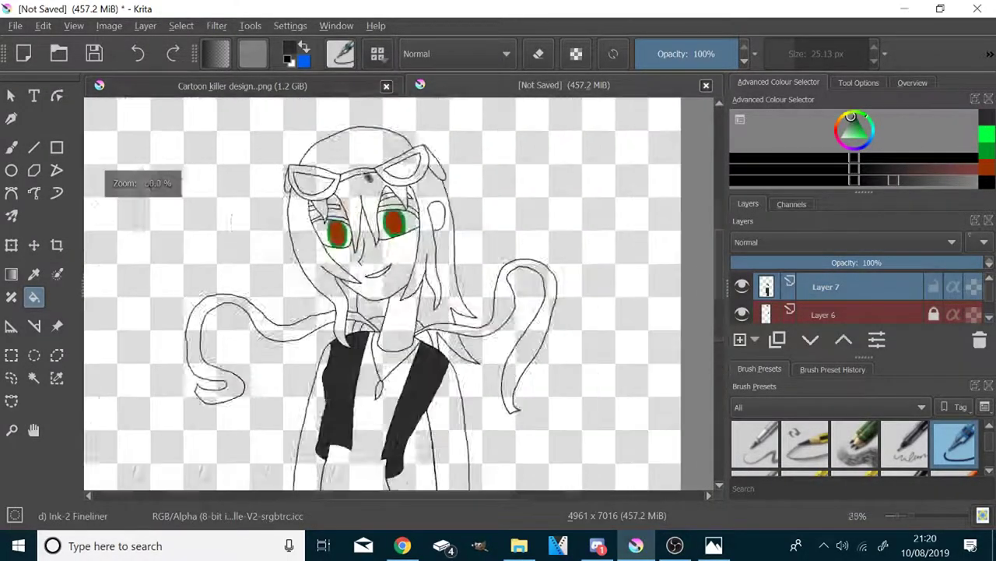
pyautogui.scroll(2, 460, 362)
pyautogui.scroll(1, 195, 286)
pyautogui.click(192, 261)
pyautogui.scroll(-3, 195, 287)
pyautogui.scroll(-5, 238, 291)
pyautogui.scroll(5, 550, 330)
pyautogui.scroll(2, 550, 329)
# Pick black and fill the thick upper eyelash bands above both eyes.
pyautogui.click(854, 115)
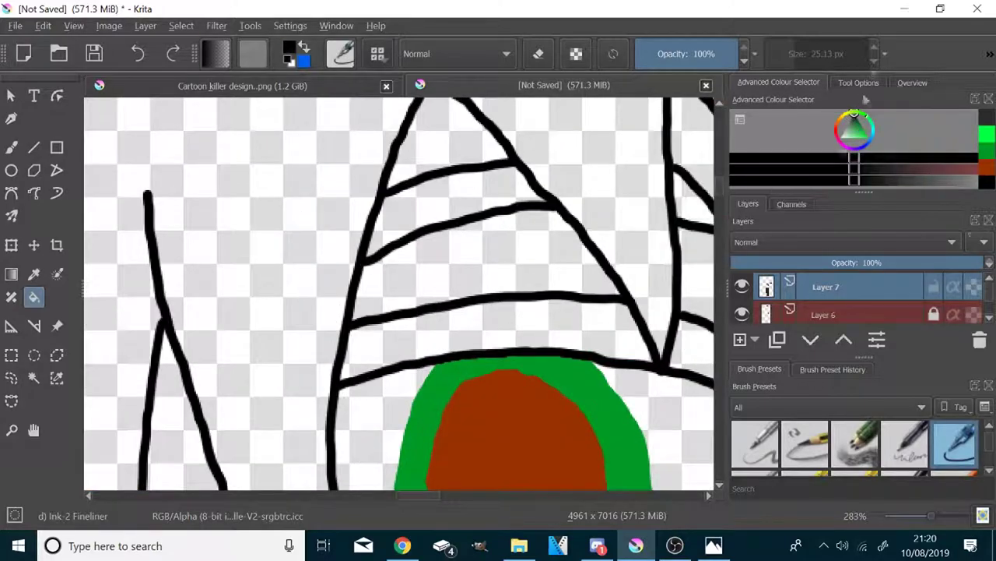
pyautogui.click(498, 334)
pyautogui.click(615, 362)
pyautogui.scroll(-4, 615, 362)
pyautogui.scroll(5, 451, 389)
pyautogui.click(444, 394)
pyautogui.scroll(-2, 444, 394)
pyautogui.scroll(4, 576, 397)
pyautogui.click(429, 383)
pyautogui.scroll(-2, 428, 382)
pyautogui.click(858, 83)
pyautogui.click(393, 377)
pyautogui.scroll(-1, 402, 374)
pyautogui.scroll(-2, 498, 415)
pyautogui.scroll(3, 382, 413)
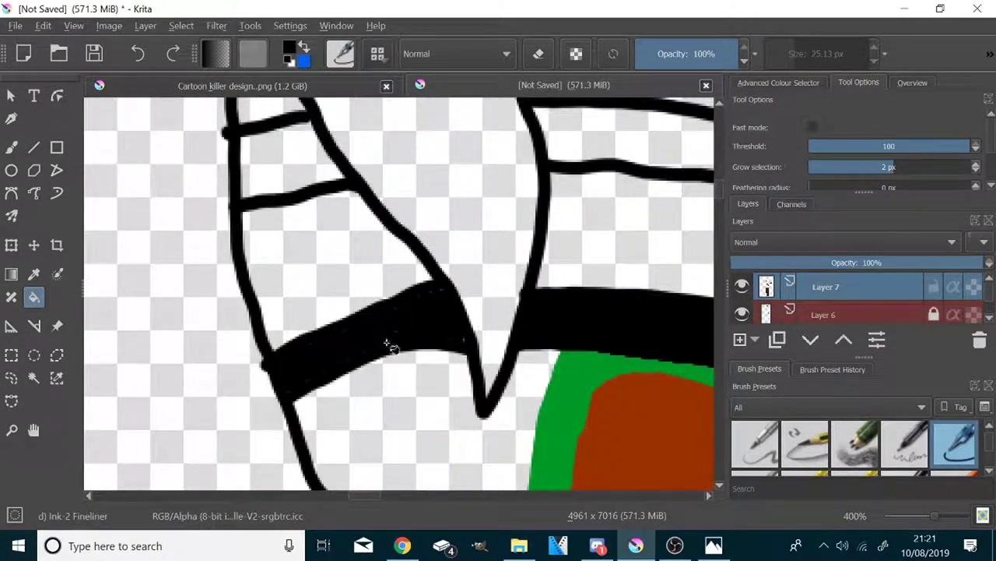
# Fill the remaining parts of the upper eyelash bands with black.
pyautogui.scroll(-5, 392, 338)
pyautogui.scroll(4, 396, 351)
pyautogui.scroll(-4, 615, 343)
pyautogui.scroll(3, 438, 329)
pyautogui.scroll(-4, 438, 311)
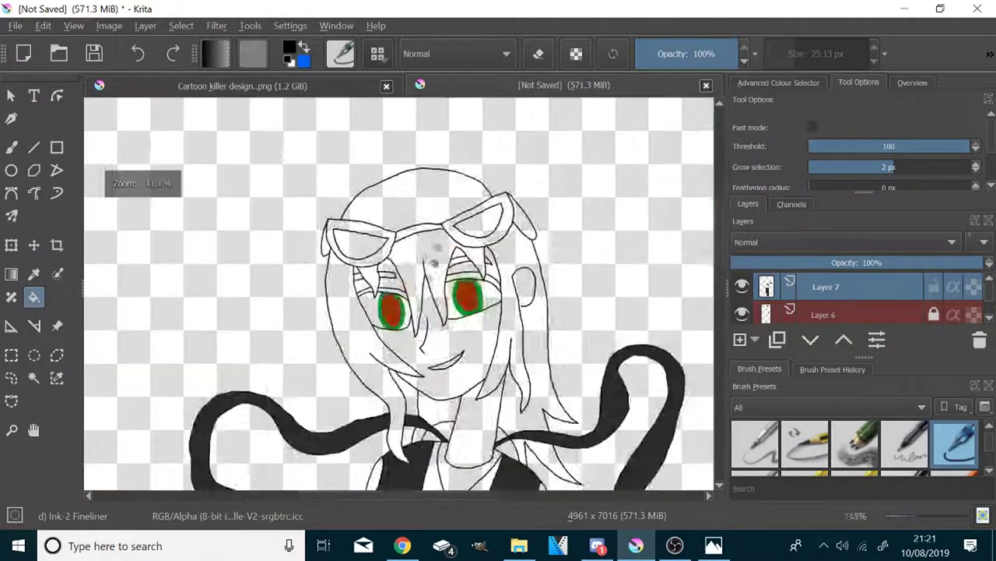
pyautogui.scroll(5, 439, 241)
pyautogui.click(438, 140)
pyautogui.scroll(-2, 438, 140)
pyautogui.scroll(5, 320, 155)
pyautogui.click(315, 243)
pyautogui.scroll(-5, 319, 245)
pyautogui.scroll(4, 481, 302)
pyautogui.click(476, 320)
pyautogui.click(312, 269)
pyautogui.scroll(-9, 422, 239)
pyautogui.scroll(6, 440, 231)
pyautogui.scroll(-4, 511, 306)
# Sample the clothing's dark grey as the foreground colour and return to the Fill tool.
pyautogui.click(778, 82)
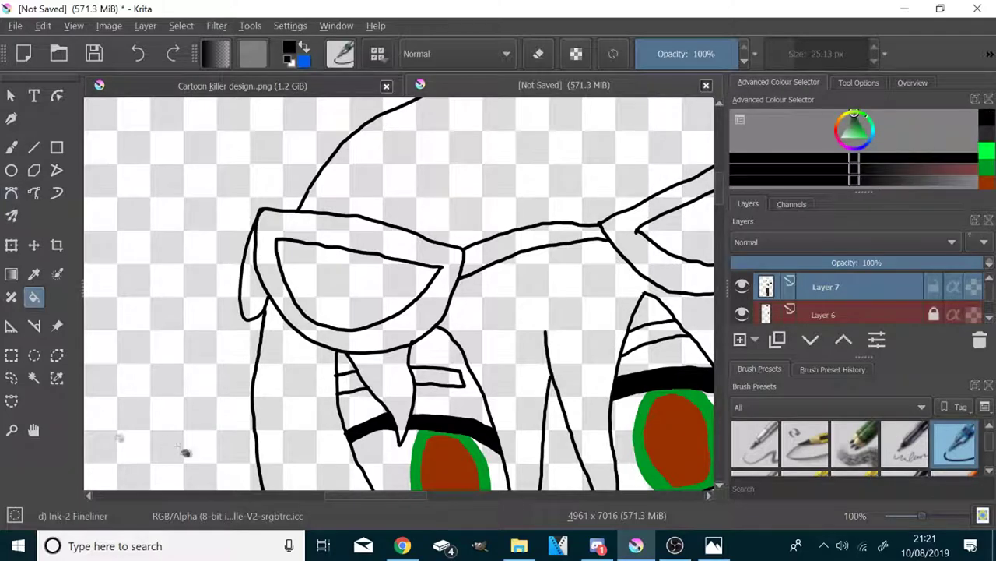
pyautogui.click(34, 274)
pyautogui.scroll(-7, 414, 351)
pyautogui.scroll(5, 499, 428)
pyautogui.click(393, 273)
pyautogui.click(11, 147)
pyautogui.click(33, 297)
pyautogui.scroll(-8, 197, 203)
pyautogui.scroll(8, 225, 212)
# Try filling the frames, bridge and side arm of the glasses with dark grey.
pyautogui.click(448, 302)
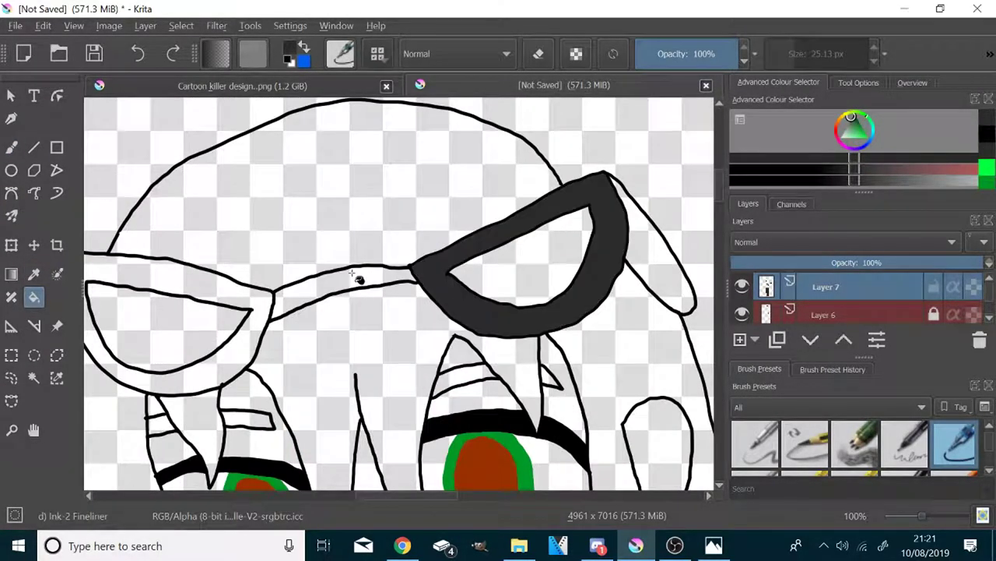
pyautogui.click(360, 281)
pyautogui.click(258, 312)
pyautogui.click(645, 234)
# Fill the lenses of the glasses with dark grey.
pyautogui.scroll(-4, 615, 300)
pyautogui.scroll(6, 233, 311)
pyautogui.click(202, 366)
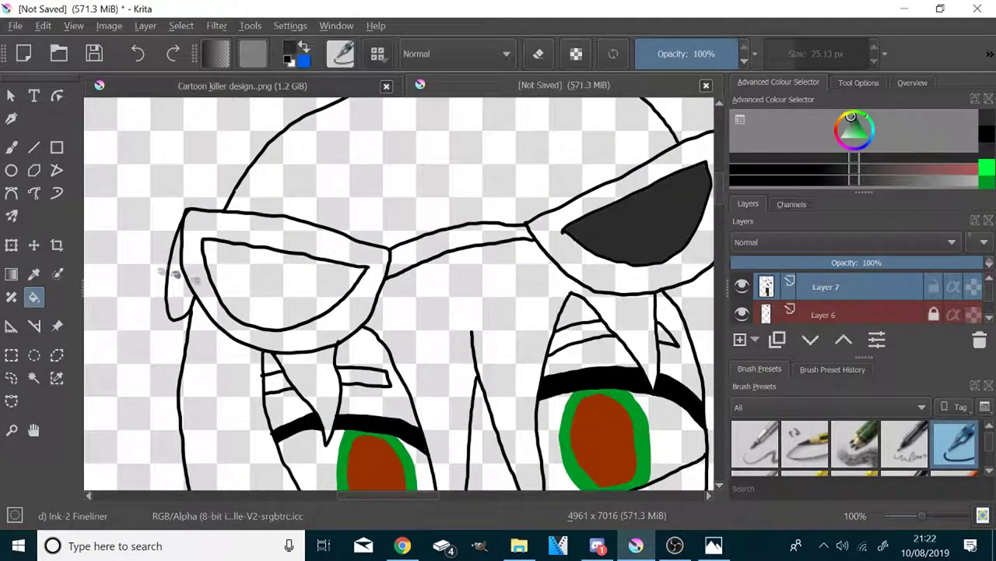
pyautogui.press('-')
pyautogui.press('-')
pyautogui.press('-')
# Pick a light grey and fill the necklace pendant with it.
pyautogui.click(973, 181)
pyautogui.scroll(4, 548, 359)
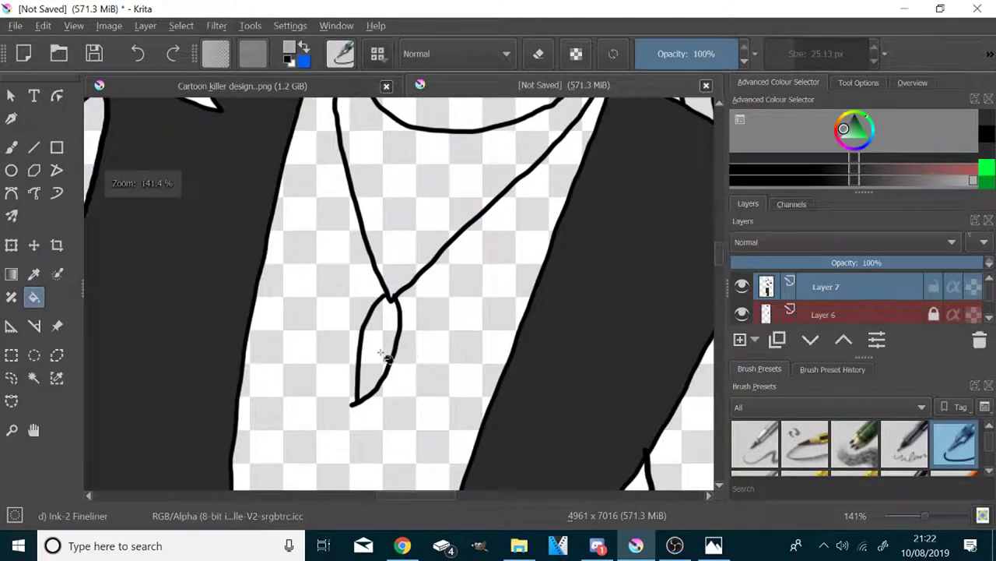
pyautogui.click(382, 355)
pyautogui.scroll(-5, 370, 335)
pyautogui.scroll(6, 366, 260)
# Fill both long sleeves and their flared cuffs with light grey.
pyautogui.click(641, 272)
pyautogui.scroll(-6, 351, 241)
pyautogui.scroll(4, 310, 343)
pyautogui.click(333, 341)
pyautogui.scroll(-4, 333, 341)
pyautogui.scroll(2, 367, 389)
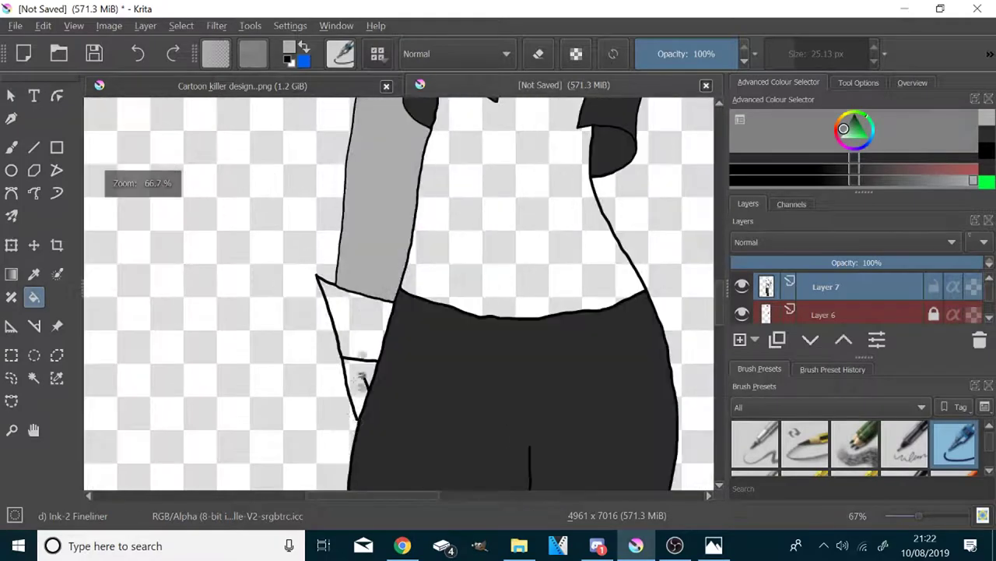
pyautogui.click(514, 249)
pyautogui.scroll(-4, 429, 350)
pyautogui.scroll(5, 384, 151)
pyautogui.click(346, 188)
pyautogui.scroll(-7, 345, 188)
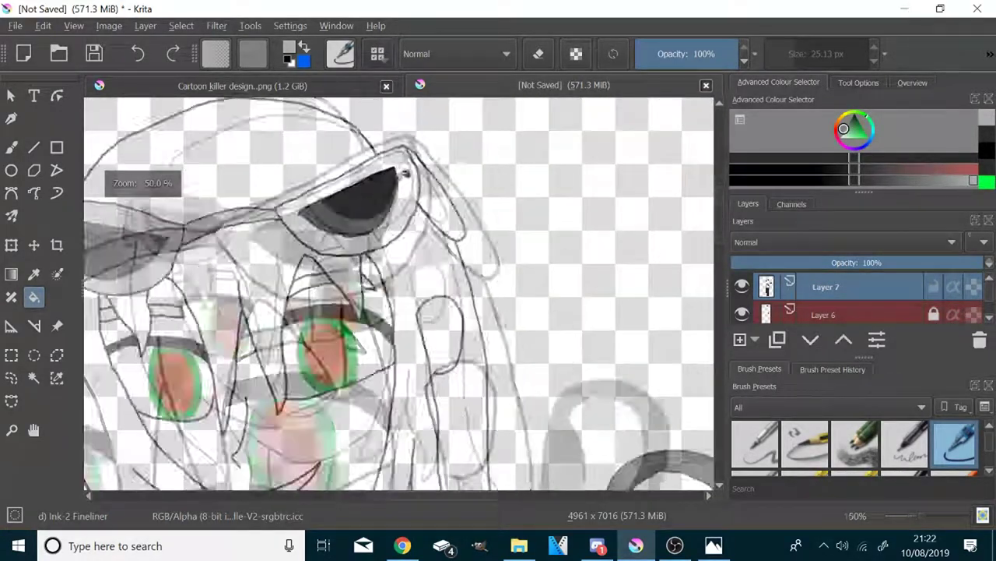
# Pick white and fill the character's shirt with it.
pyautogui.scroll(3, 277, 285)
pyautogui.click(840, 138)
pyautogui.scroll(-3, 438, 327)
pyautogui.scroll(4, 520, 194)
pyautogui.click(552, 280)
pyautogui.scroll(-5, 551, 280)
pyautogui.scroll(3, 577, 307)
pyautogui.click(576, 306)
pyautogui.scroll(-5, 554, 409)
pyautogui.scroll(3, 554, 409)
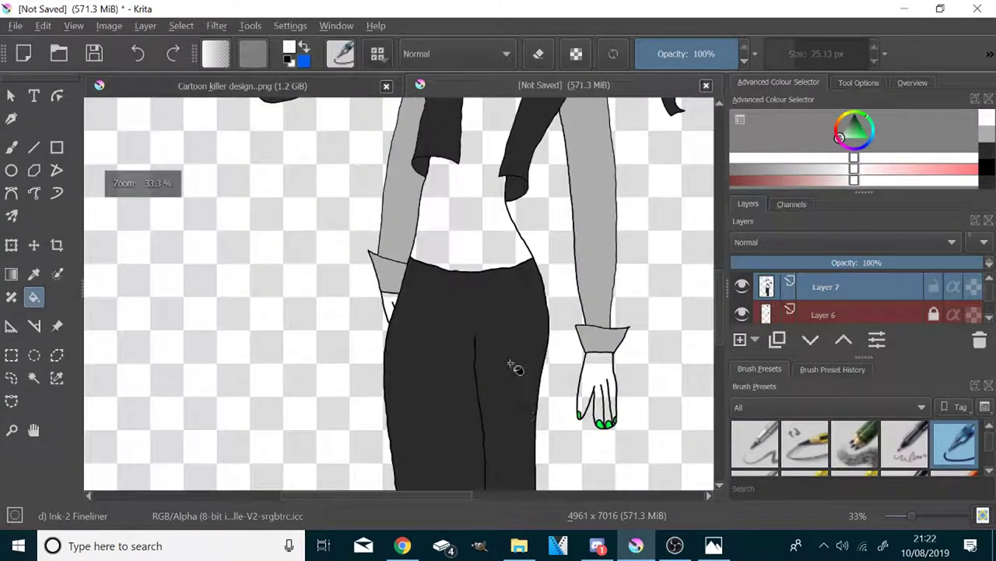
pyautogui.scroll(-3, 516, 367)
pyautogui.scroll(4, 365, 174)
pyautogui.scroll(-5, 654, 391)
pyautogui.scroll(4, 467, 211)
pyautogui.scroll(-2, 499, 111)
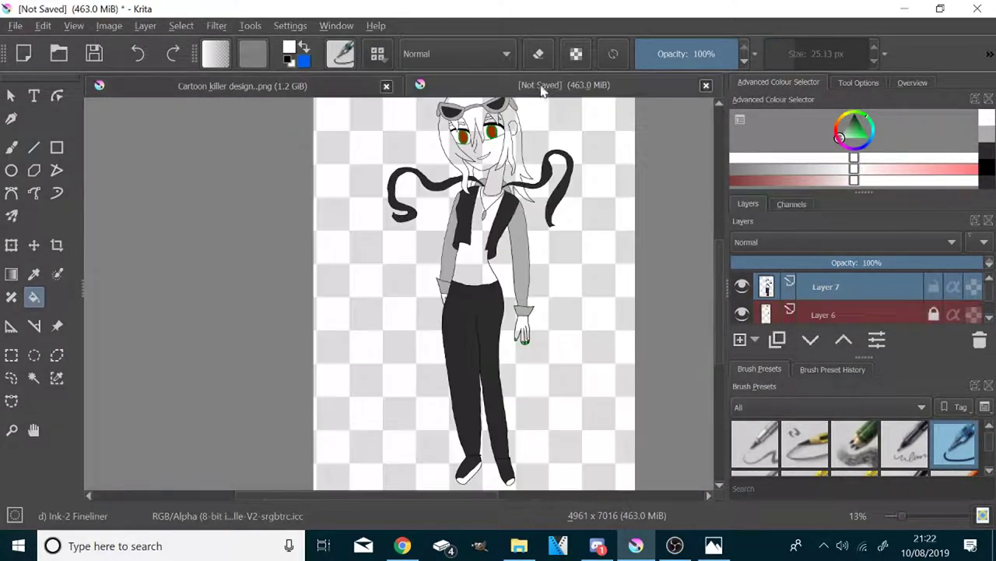
# Pick a dark brown and try to fill the character's hair with it on Layer 7.
pyautogui.press('+')
pyautogui.press('+')
pyautogui.press('+')
pyautogui.press('+')
pyautogui.click(854, 119)
pyautogui.moveTo(854, 112)
pyautogui.mouseDown()
pyautogui.moveTo(838, 119)
pyautogui.moveTo(859, 128)
pyautogui.moveTo(854, 114)
pyautogui.mouseUp()
pyautogui.click(861, 124)
pyautogui.scroll(2, 566, 242)
pyautogui.click(566, 242)
pyautogui.click(431, 187)
pyautogui.scroll(2, 581, 296)
pyautogui.hotkey('ctrl', 'z')
pyautogui.hotkey('ctrl', 'z')
# Select and unlock the line art on Layer 6 and close the gaps in its outlines with the black brush.
pyautogui.click(905, 316)
pyautogui.click(934, 286)
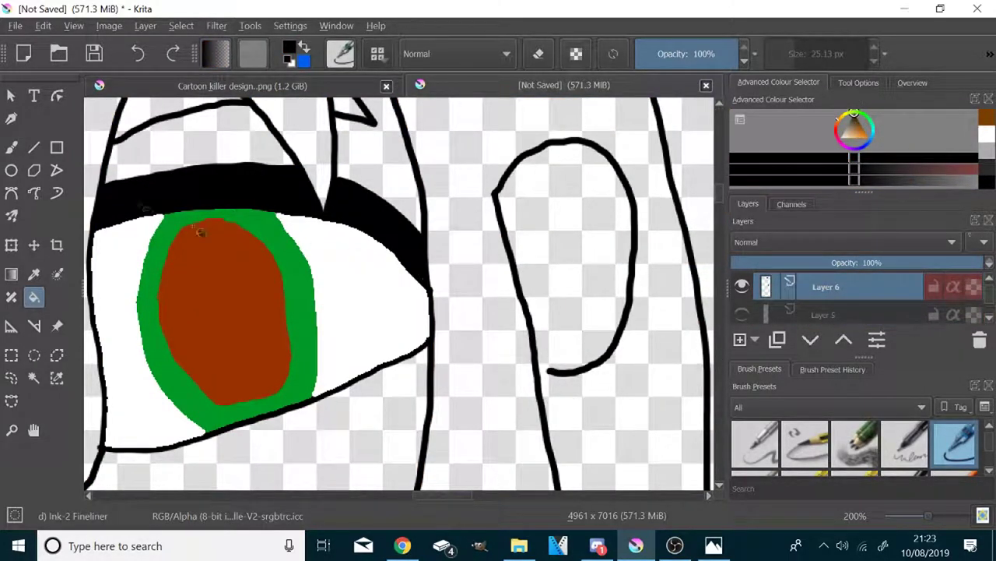
pyautogui.press('b')
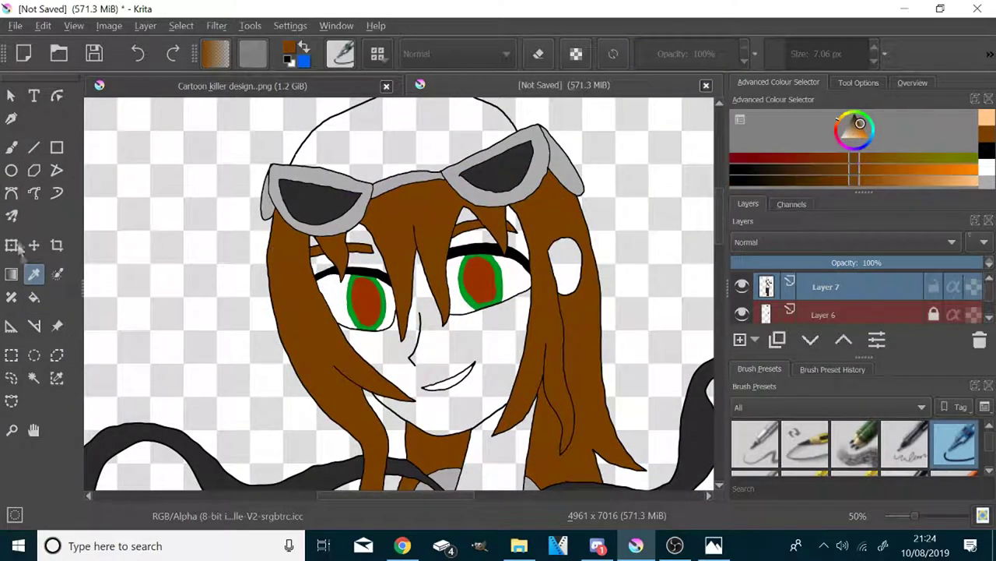
# Pick a light peach skin tone and fill the character's face, ear, neck and hand with it on Layer 7.
pyautogui.click(854, 138)
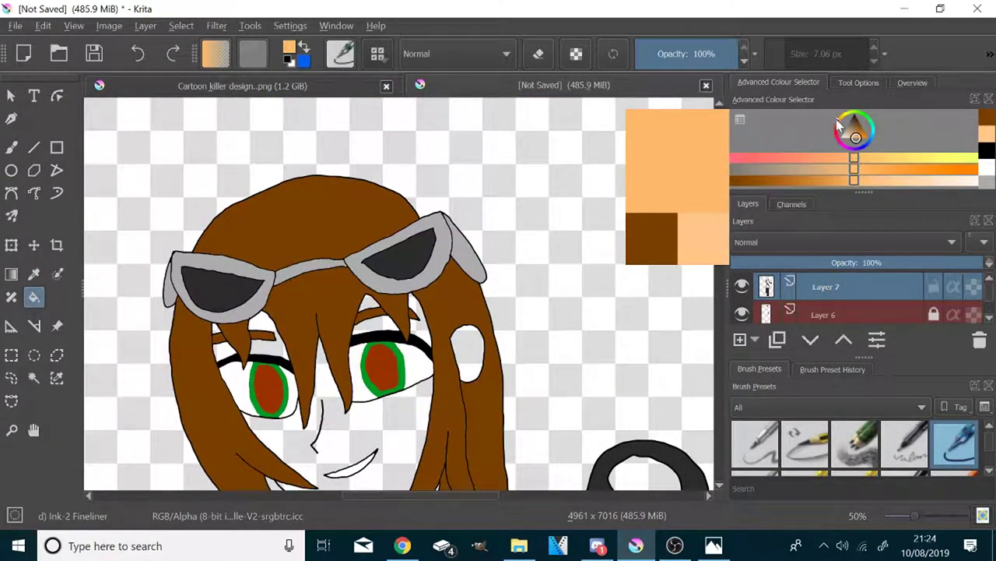
pyautogui.click(851, 139)
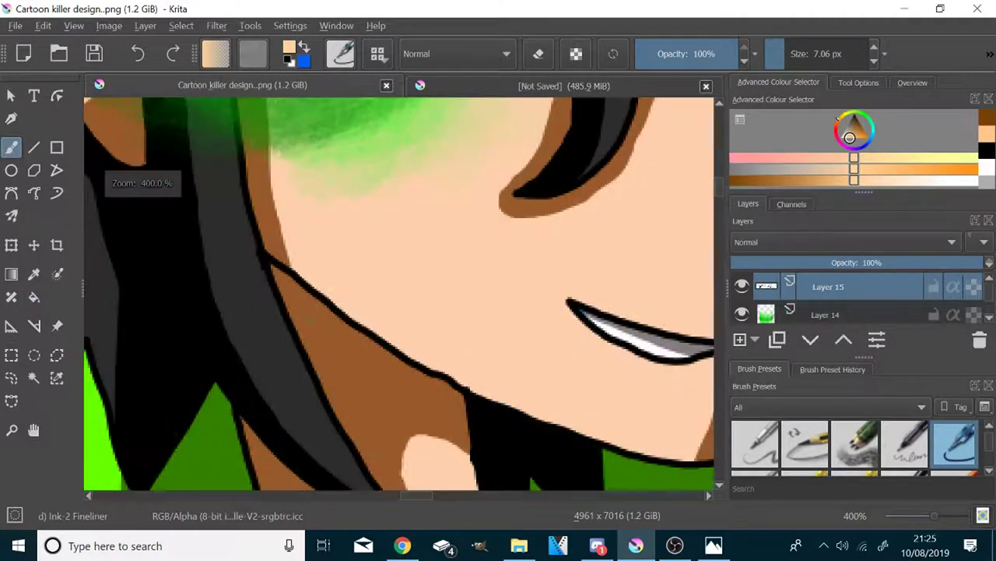
pyautogui.press('p')
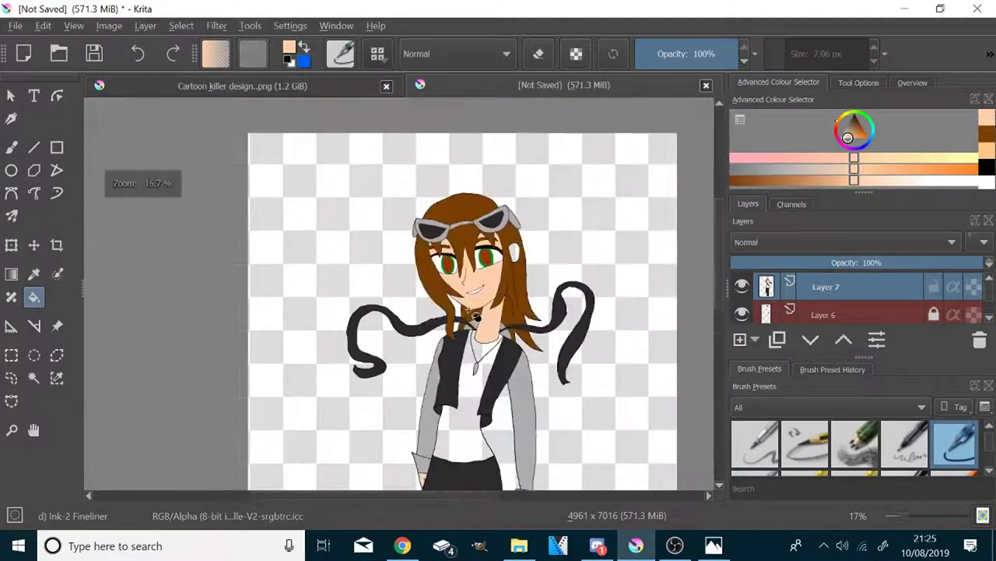
pyautogui.scroll(4, 517, 353)
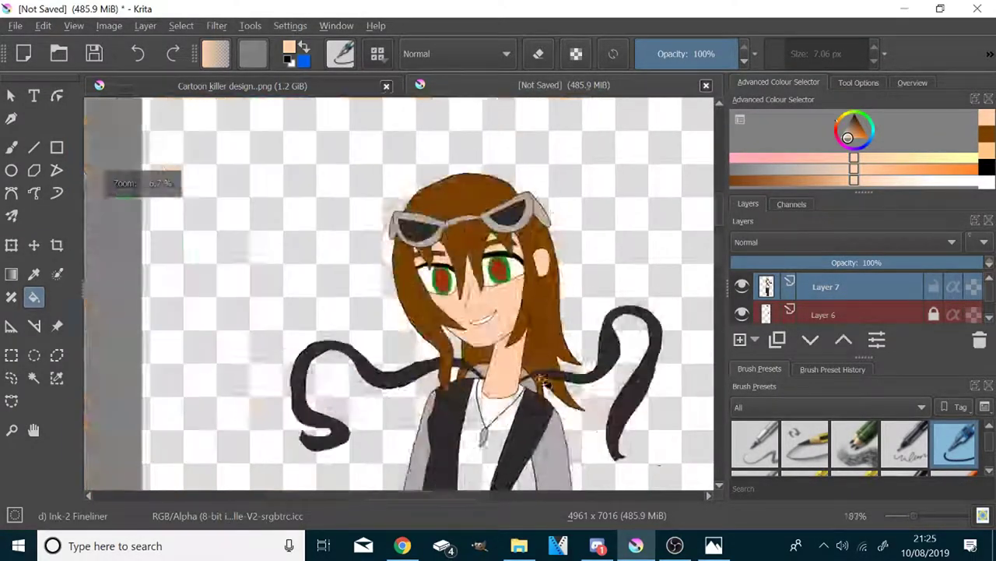
# Pick a hot pink and fill the character's shirt with it.
pyautogui.click(836, 134)
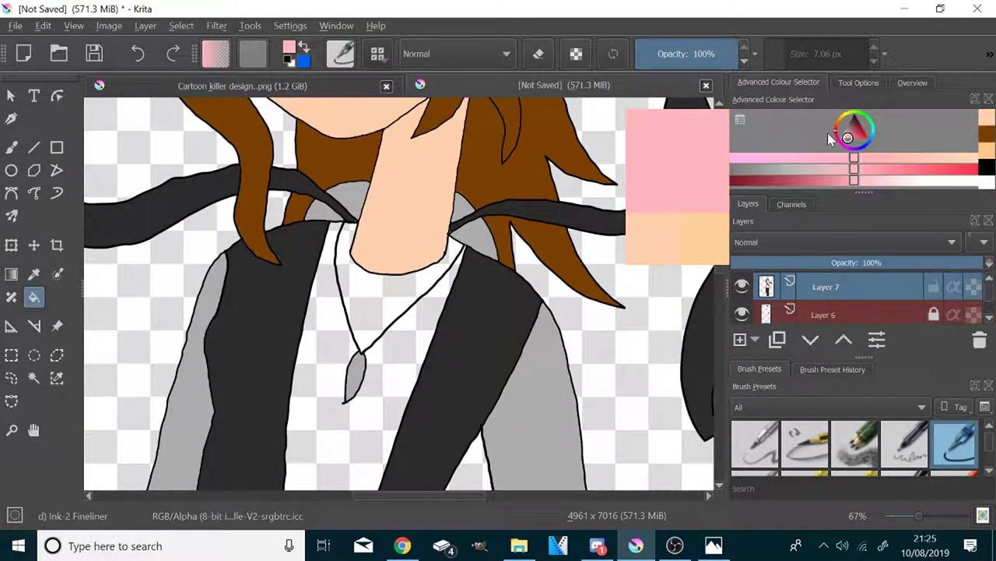
pyautogui.click(868, 138)
pyautogui.click(776, 158)
pyautogui.click(418, 333)
pyautogui.scroll(-4, 418, 332)
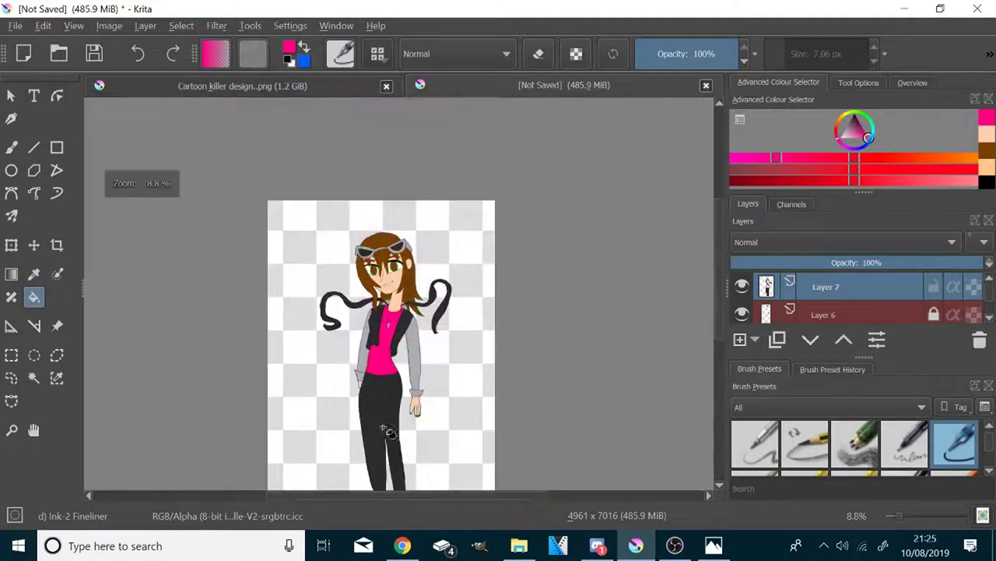
# Sample the skin colour and paint over unfilled pixels along the face and hair outlines with a 4.06 px brush.
pyautogui.scroll(3, 381, 225)
pyautogui.press('b')
pyautogui.scroll(4, 411, 329)
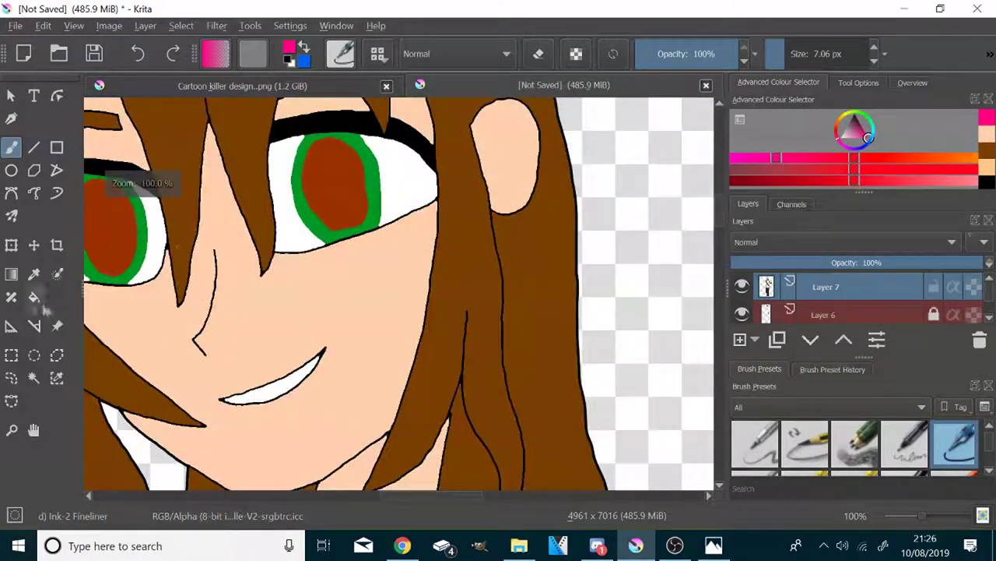
pyautogui.click(33, 274)
pyautogui.click(140, 323)
pyautogui.click(11, 147)
pyautogui.scroll(-4, 179, 189)
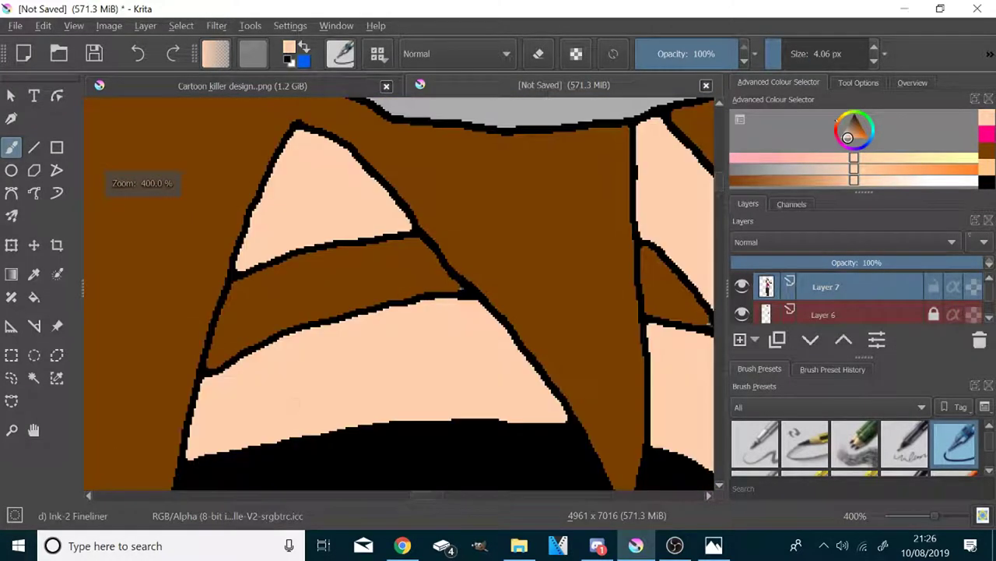
pyautogui.scroll(2, 446, 359)
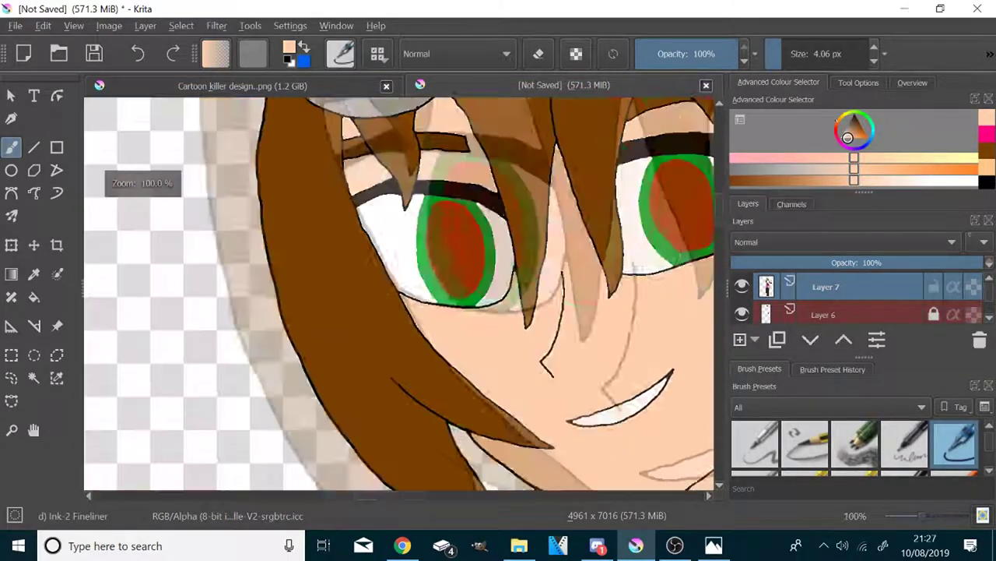
pyautogui.scroll(-6, 408, 243)
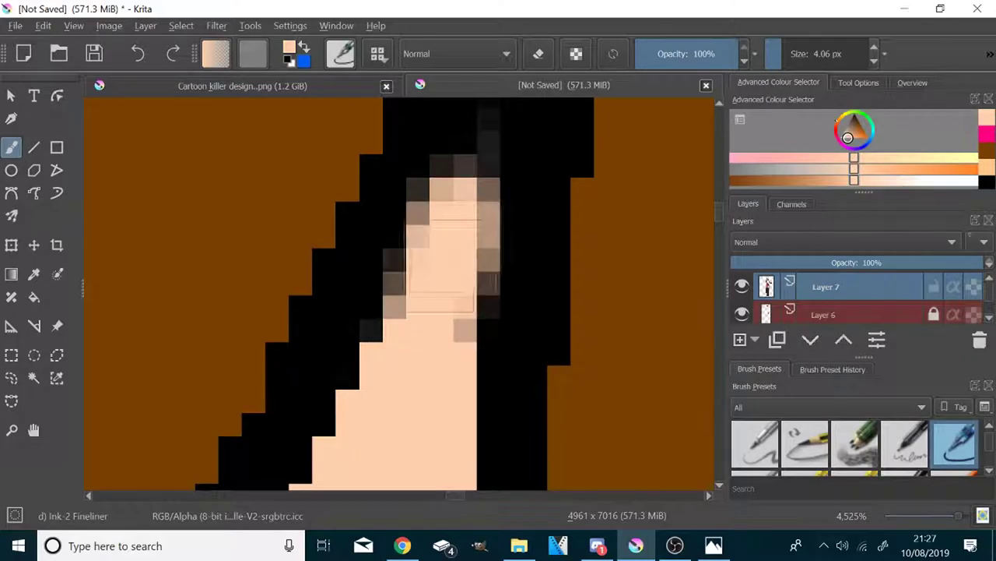
# Paint skin colour into the unfilled corners of both hands and the narrow gaps between the fingers.
pyautogui.scroll(-5, 435, 319)
pyautogui.scroll(5, 412, 160)
pyautogui.scroll(-8, 393, 136)
pyautogui.scroll(6, 346, 335)
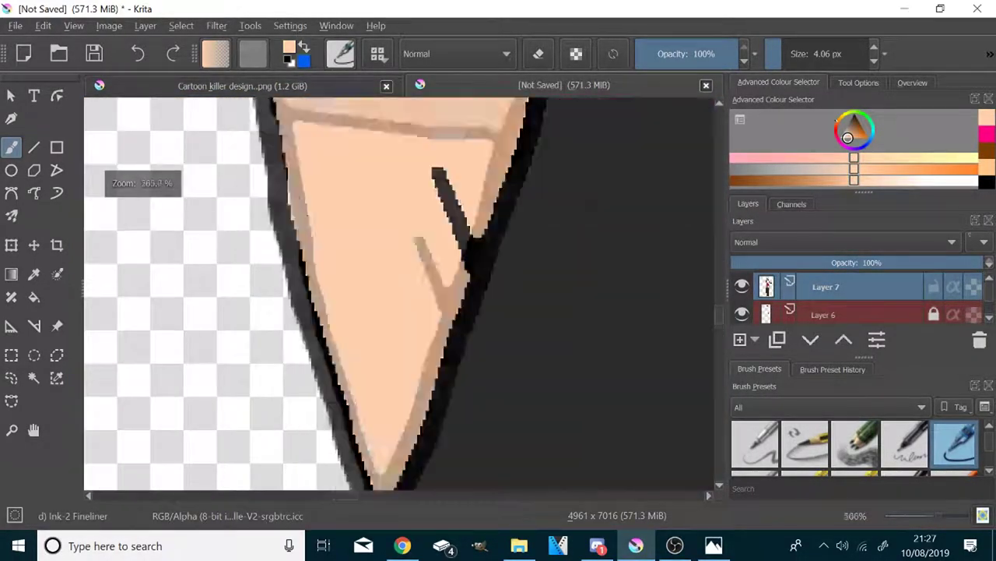
pyautogui.scroll(-10, 364, 418)
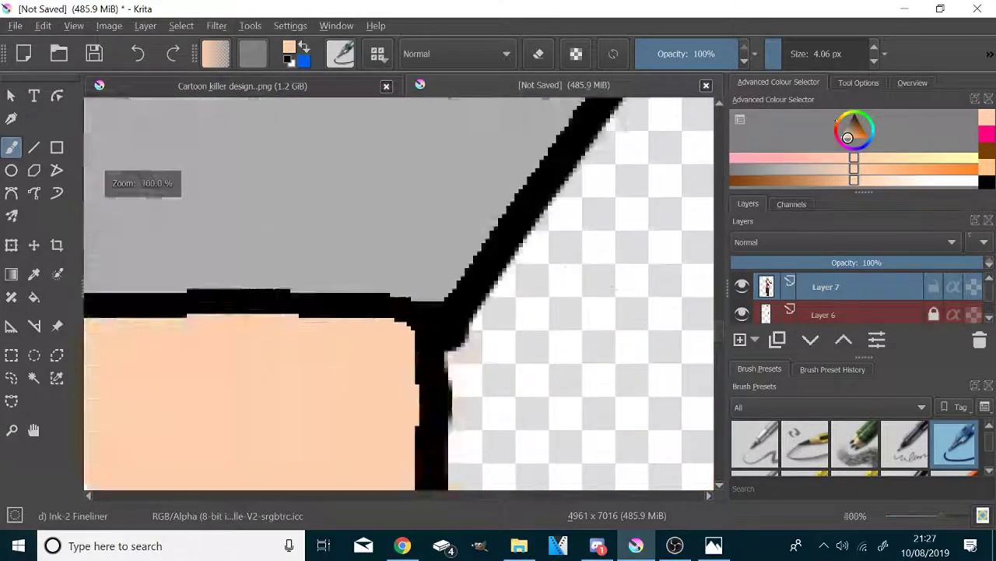
pyautogui.scroll(6, 415, 428)
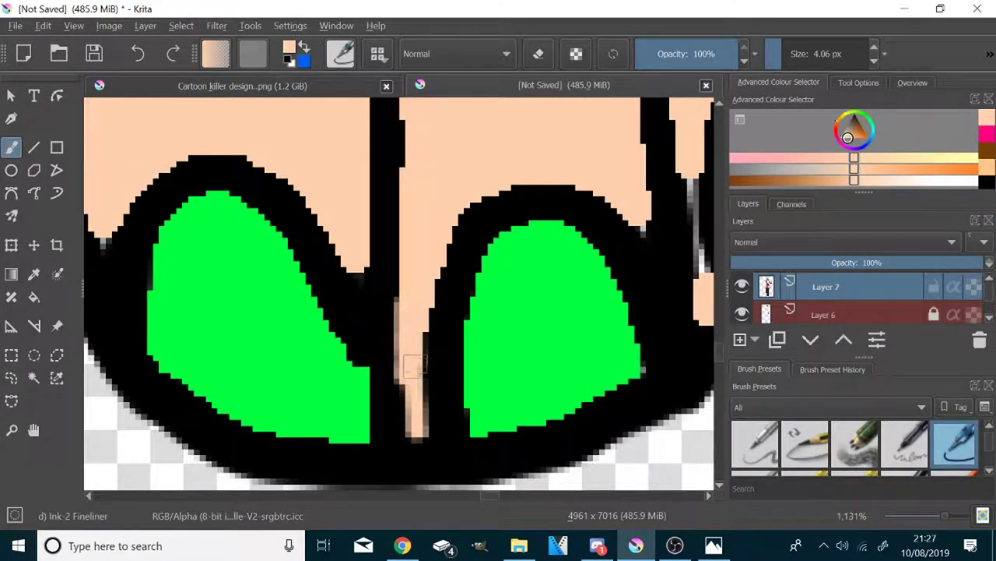
pyautogui.scroll(1, 415, 354)
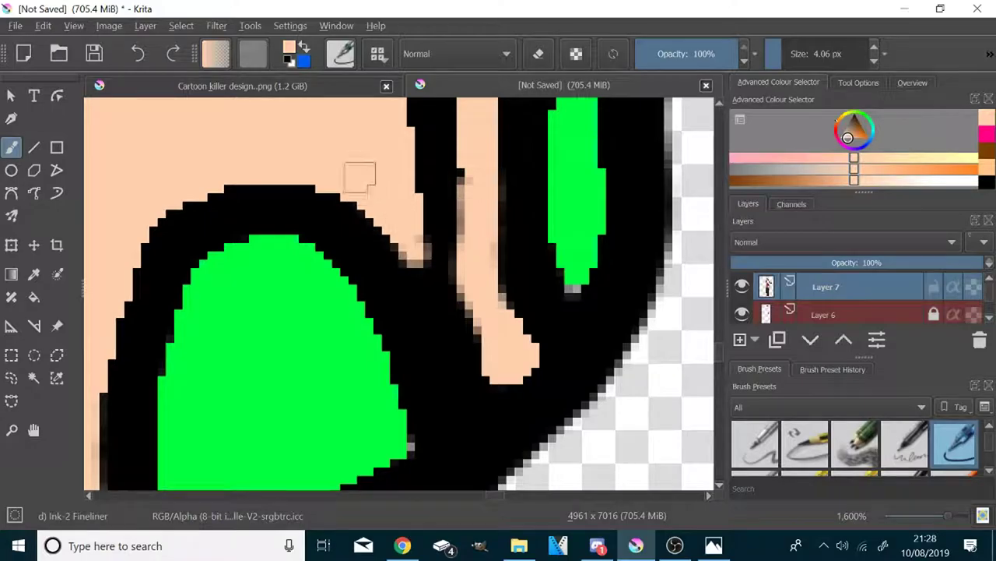
# Sample the bright green of the nails and paint over the unfilled pixels along the nail edges.
pyautogui.scroll(-9, 371, 308)
pyautogui.click(33, 274)
pyautogui.scroll(5, 351, 261)
pyautogui.click(361, 207)
pyautogui.click(11, 148)
pyautogui.scroll(3, 328, 161)
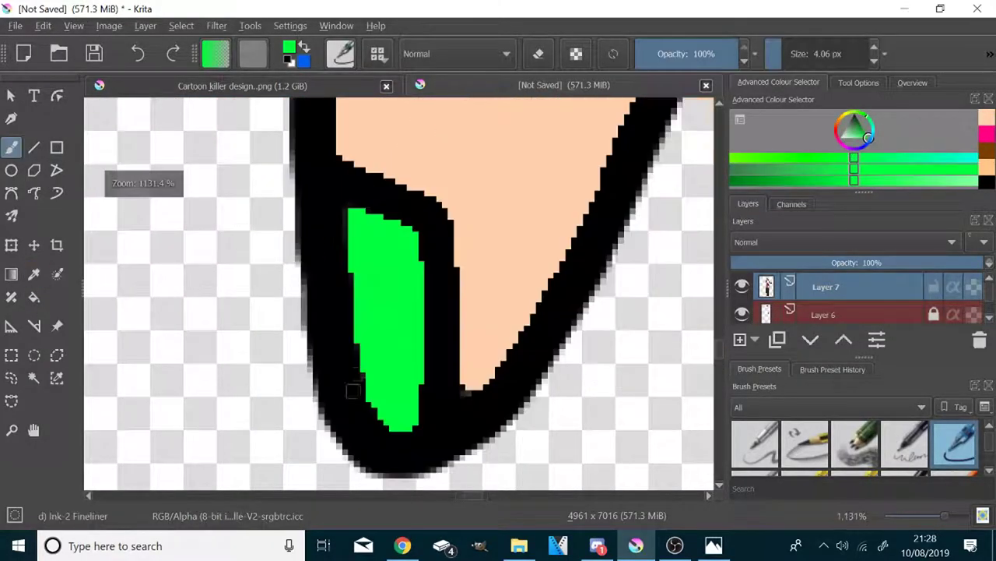
pyautogui.scroll(-4, 371, 319)
pyautogui.scroll(6, 413, 362)
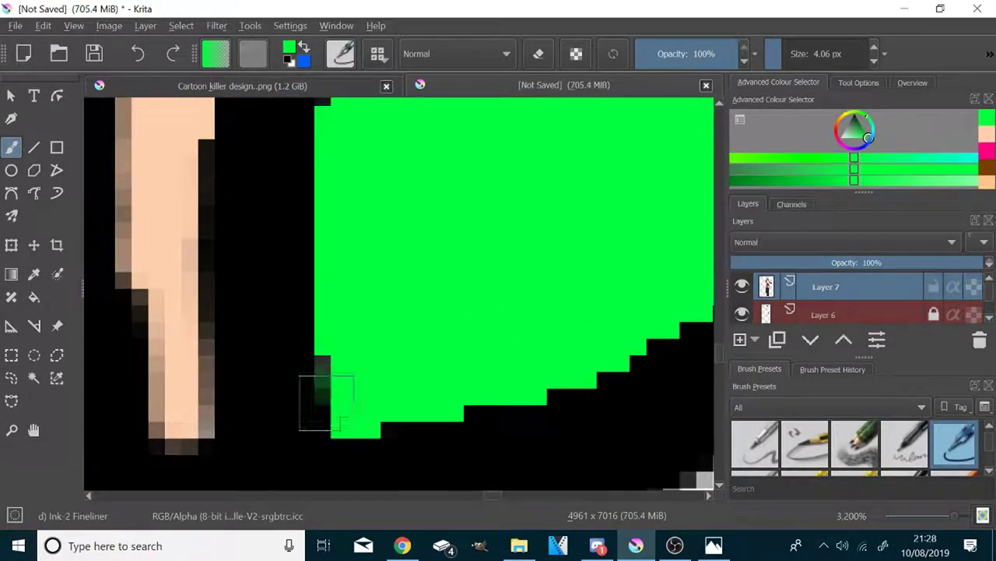
pyautogui.scroll(-2, 326, 402)
pyautogui.scroll(-13, 399, 292)
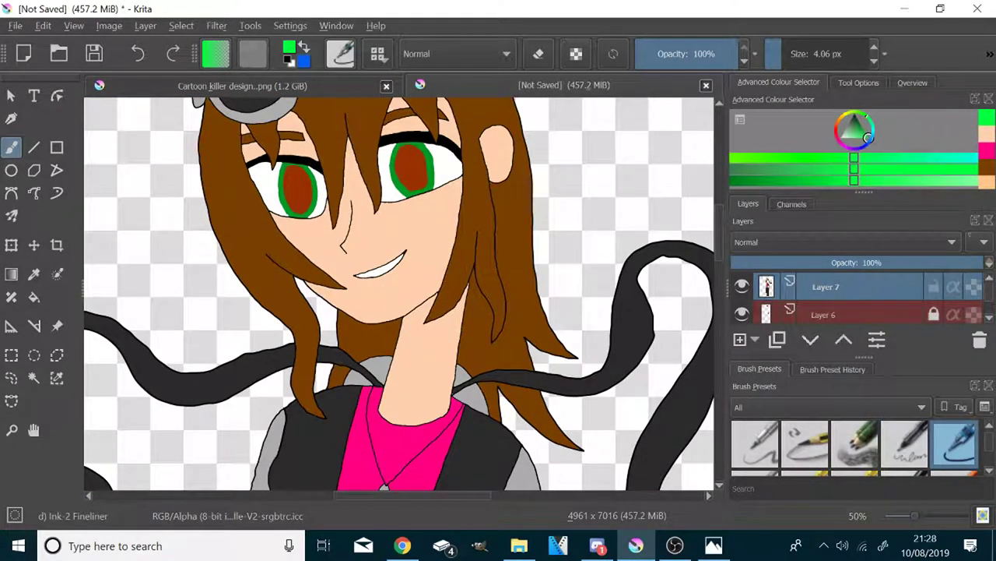
# Sample the dark grey of the scarf and cover the light pixels where the scarf tip meets the collar.
pyautogui.scroll(-2, 501, 239)
pyautogui.click(33, 275)
pyautogui.scroll(3, 378, 299)
pyautogui.click(378, 301)
pyautogui.click(9, 152)
pyautogui.scroll(8, 549, 340)
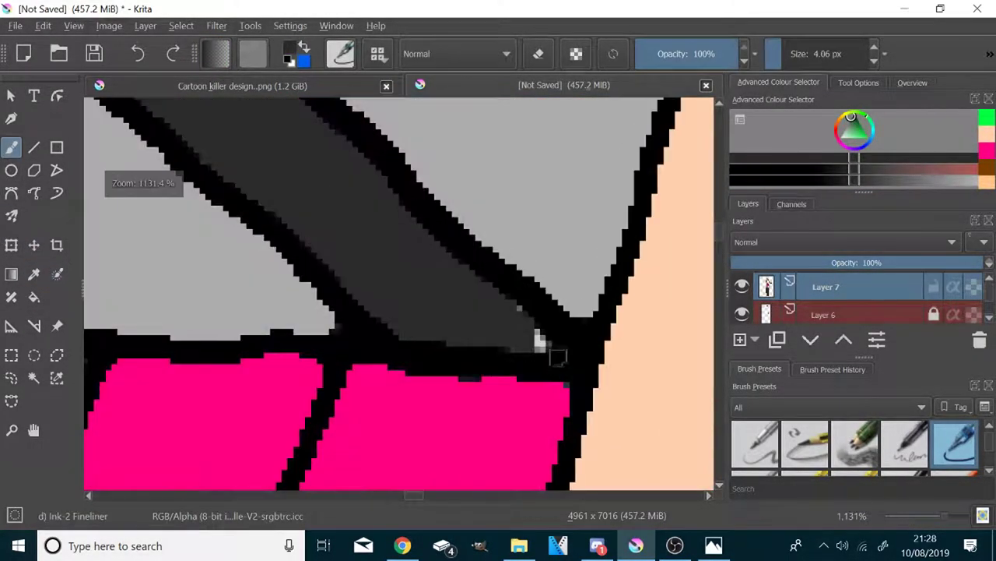
pyautogui.scroll(2, 538, 340)
pyautogui.scroll(-1, 301, 255)
pyautogui.scroll(-2, 236, 231)
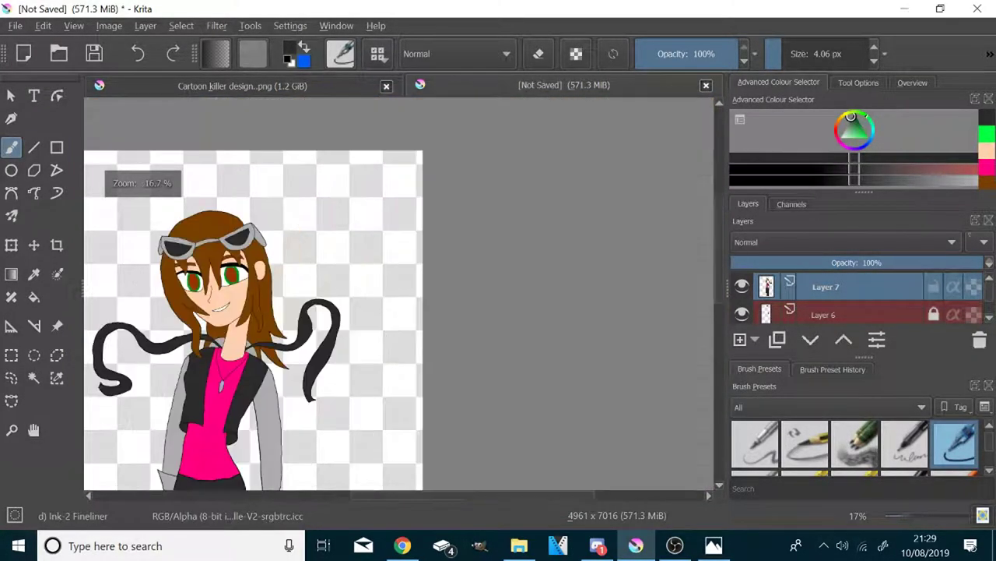
# Touch up the unfilled pixels along the scarf tails and the vest's outline with dark grey.
pyautogui.scroll(10, 236, 231)
pyautogui.scroll(-4, 343, 272)
pyautogui.scroll(11, 312, 268)
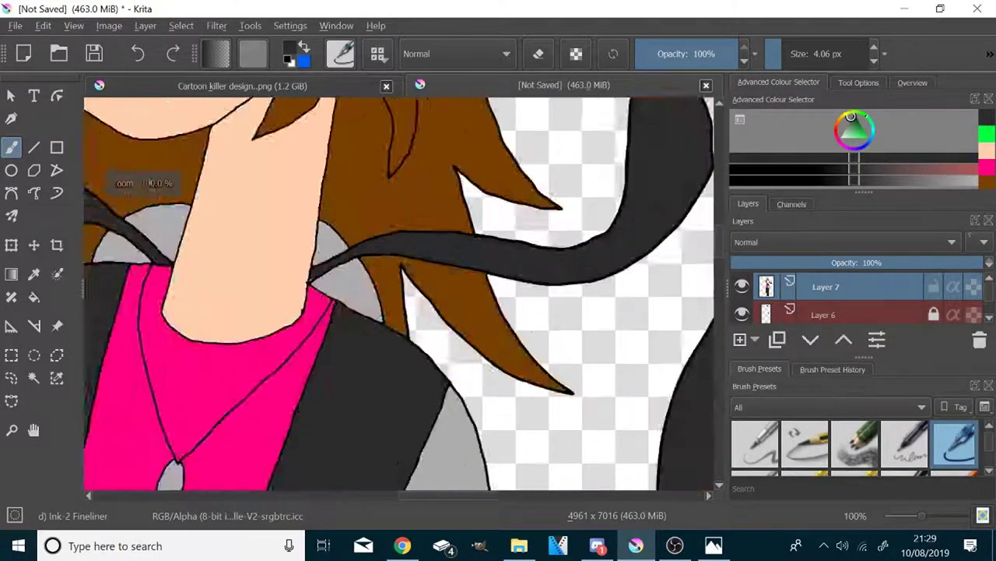
pyautogui.scroll(-5, 373, 311)
pyautogui.scroll(-4, 372, 311)
pyautogui.scroll(4, 542, 242)
pyautogui.scroll(-4, 542, 243)
pyautogui.scroll(6, 541, 242)
pyautogui.scroll(-6, 456, 396)
pyautogui.scroll(5, 292, 303)
pyautogui.scroll(-4, 292, 303)
pyautogui.scroll(8, 292, 304)
pyautogui.scroll(-5, 292, 304)
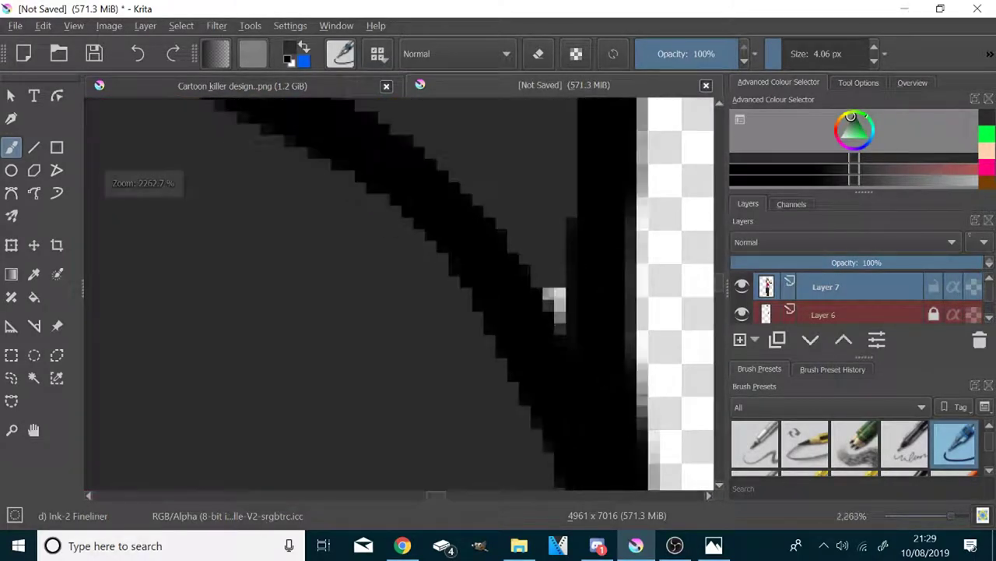
# Cover the remaining light pixels along the vest's hem and shoulder outlines with dark grey.
pyautogui.scroll(3, 199, 234)
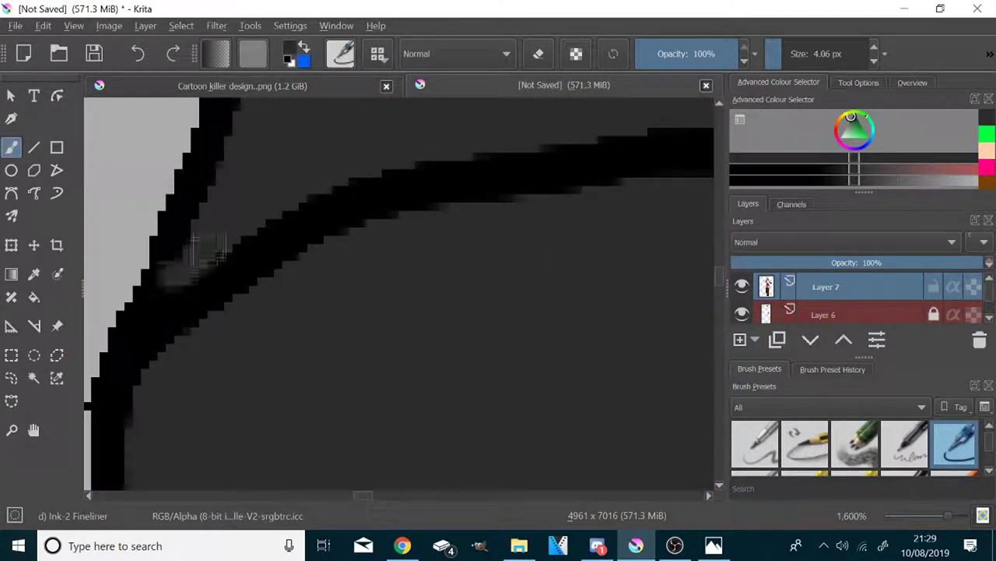
pyautogui.scroll(-6, 199, 234)
pyautogui.scroll(6, 374, 212)
pyautogui.scroll(-4, 382, 226)
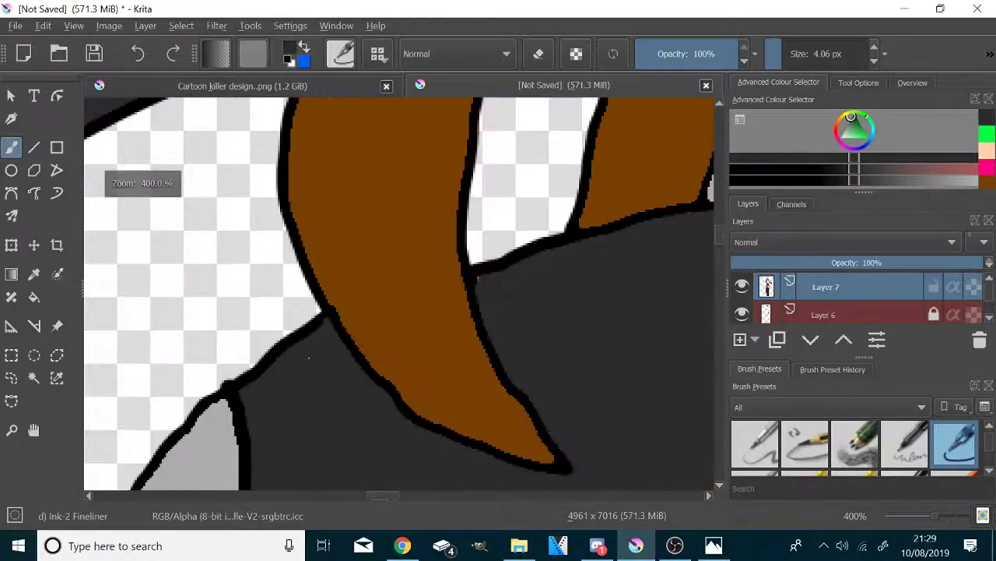
pyautogui.scroll(4, 389, 238)
pyautogui.scroll(-5, 577, 282)
pyautogui.scroll(2, 578, 281)
pyautogui.scroll(3, 420, 303)
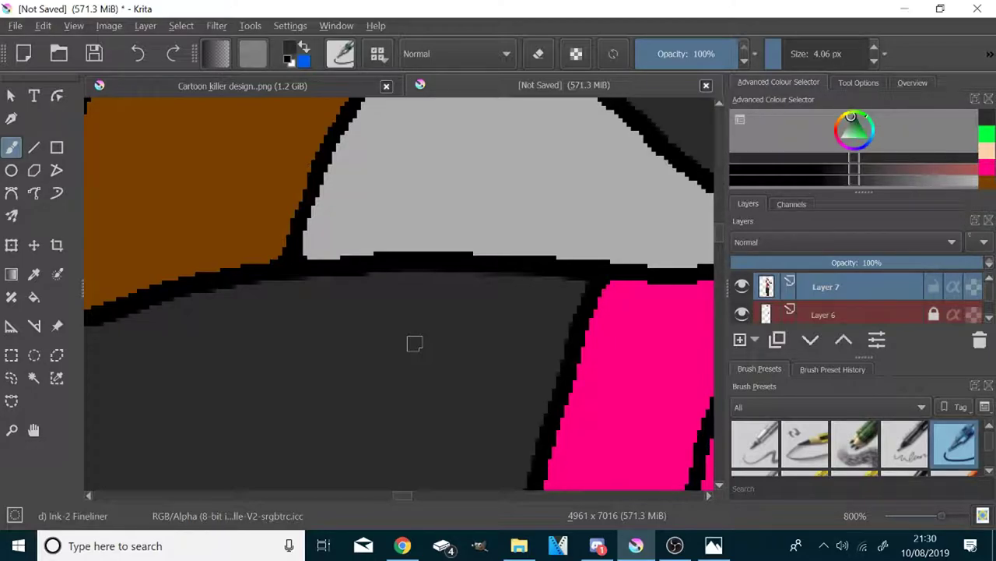
# Sample the light grey of the sleeve and paint over the unfilled pixels along its outline.
pyautogui.press('1')
pyautogui.click(34, 274)
pyautogui.click(264, 418)
pyautogui.click(11, 147)
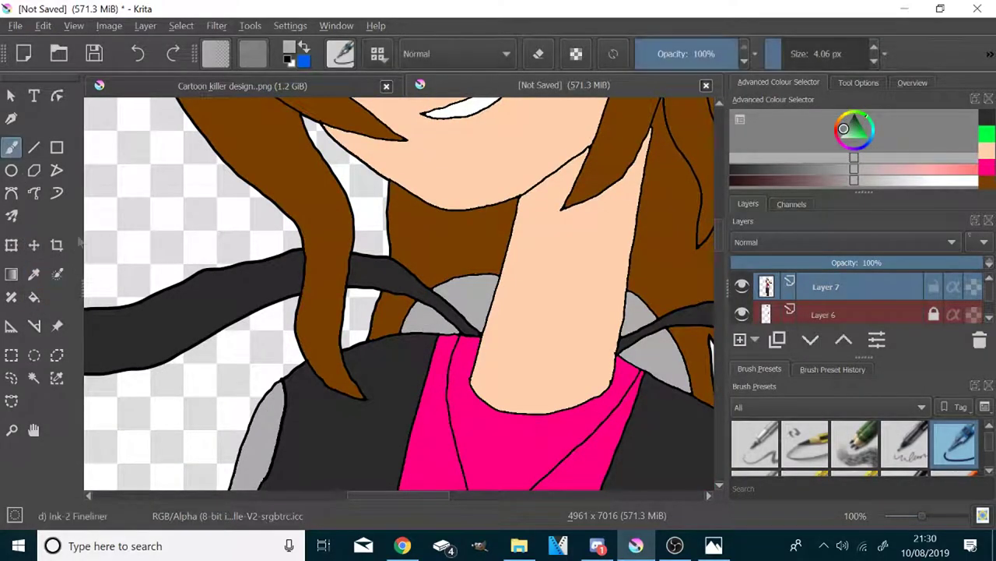
pyautogui.scroll(-6, 393, 347)
pyautogui.scroll(12, 391, 429)
pyautogui.click(485, 228)
pyautogui.scroll(-5, 312, 264)
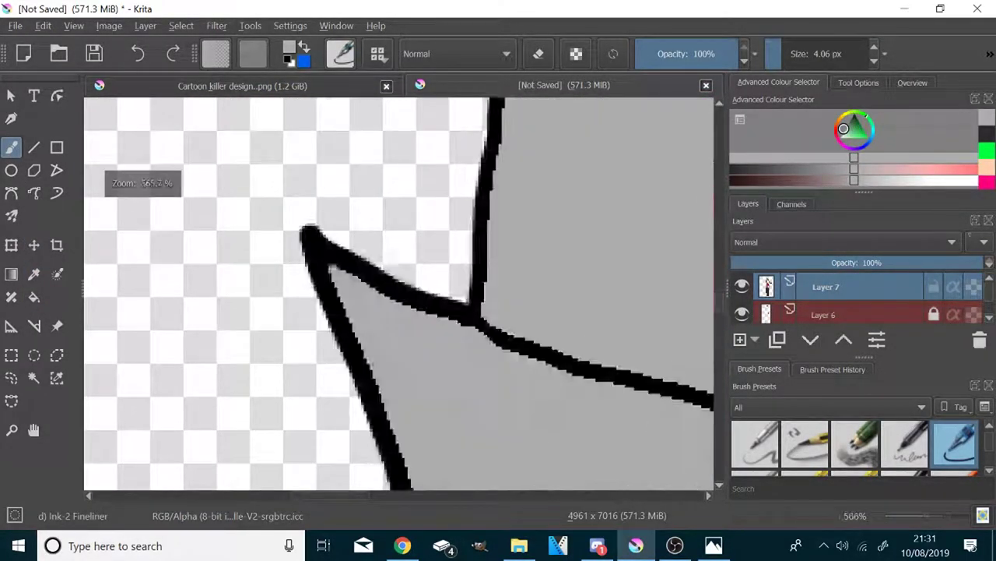
# Touch up the unfilled corners of the flared cuff and the sleeve edge beside the vest with light grey.
pyautogui.scroll(4, 436, 327)
pyautogui.scroll(-6, 436, 327)
pyautogui.scroll(7, 467, 343)
pyautogui.scroll(-7, 342, 314)
pyautogui.scroll(5, 467, 362)
pyautogui.scroll(-5, 452, 334)
pyautogui.scroll(9, 670, 350)
pyautogui.scroll(-13, 534, 348)
pyautogui.scroll(10, 490, 389)
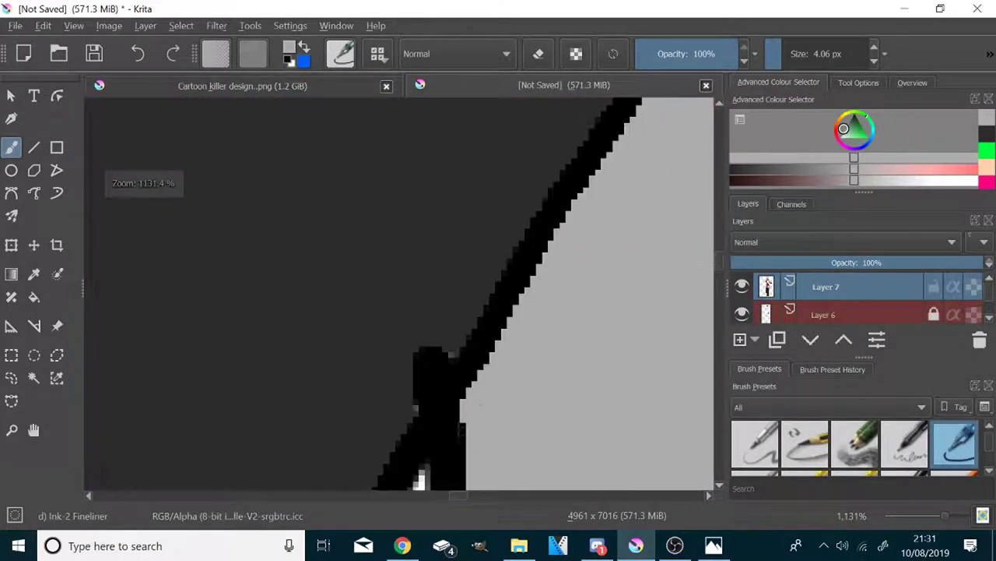
# Paint light grey into the unfilled corners where the other sleeve meets its cuff.
pyautogui.scroll(-13, 467, 356)
pyautogui.scroll(8, 498, 358)
pyautogui.press('+')
pyautogui.press('+')
pyautogui.press('+')
pyautogui.press('+')
pyautogui.press('+')
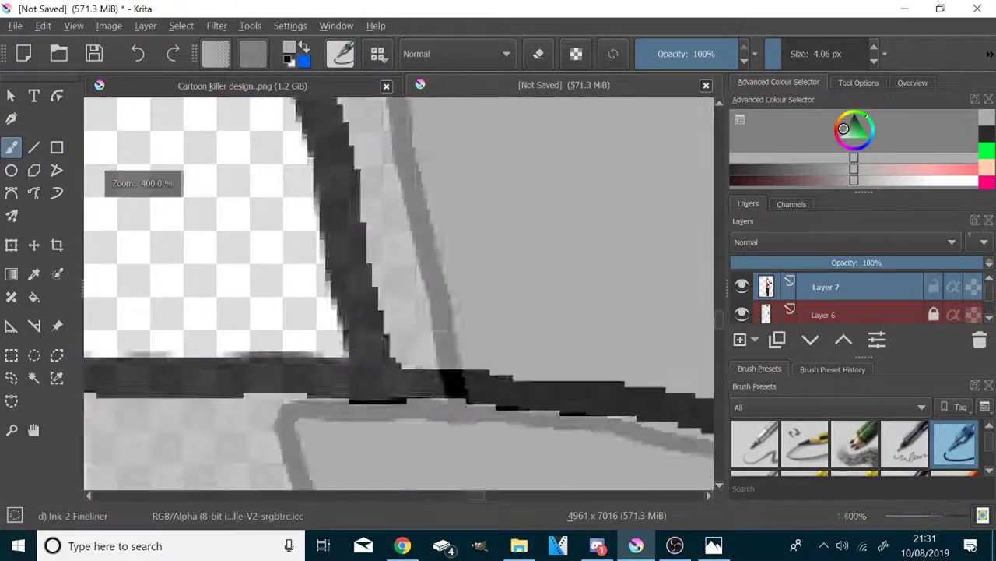
pyautogui.press('-')
pyautogui.press('-')
pyautogui.press('-')
pyautogui.press('-')
pyautogui.press('-')
pyautogui.press('-')
pyautogui.press('-')
pyautogui.press('-')
pyautogui.press('-')
pyautogui.press('-')
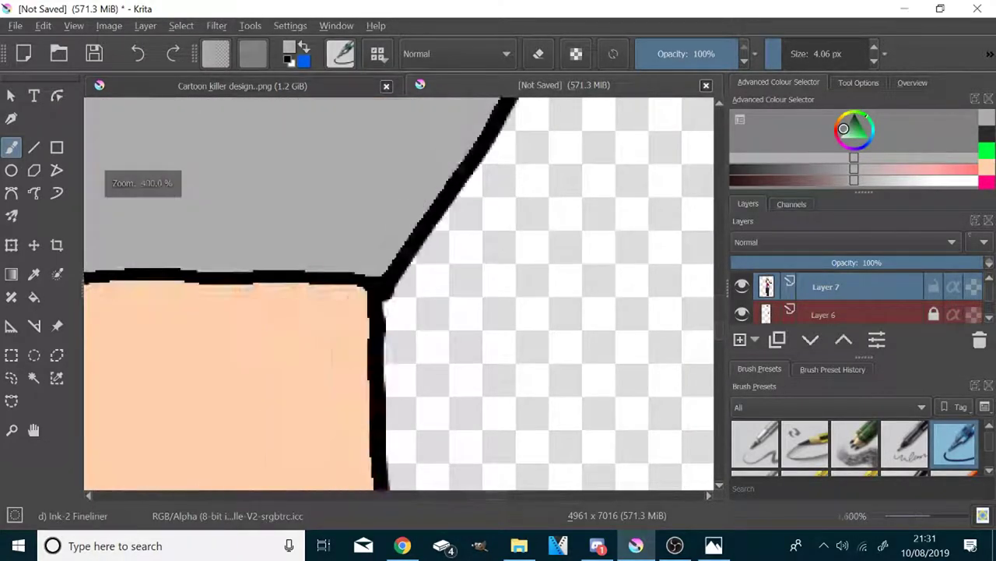
# Switch back to dark grey and cover the light pixels at the vest's lower corner beside the sleeve.
pyautogui.press('+')
pyautogui.press('+')
pyautogui.press('+')
pyautogui.press('+')
pyautogui.press('+')
pyautogui.press('+')
pyautogui.press('+')
pyautogui.press('+')
pyautogui.press('+')
pyautogui.press('+')
pyautogui.press('+')
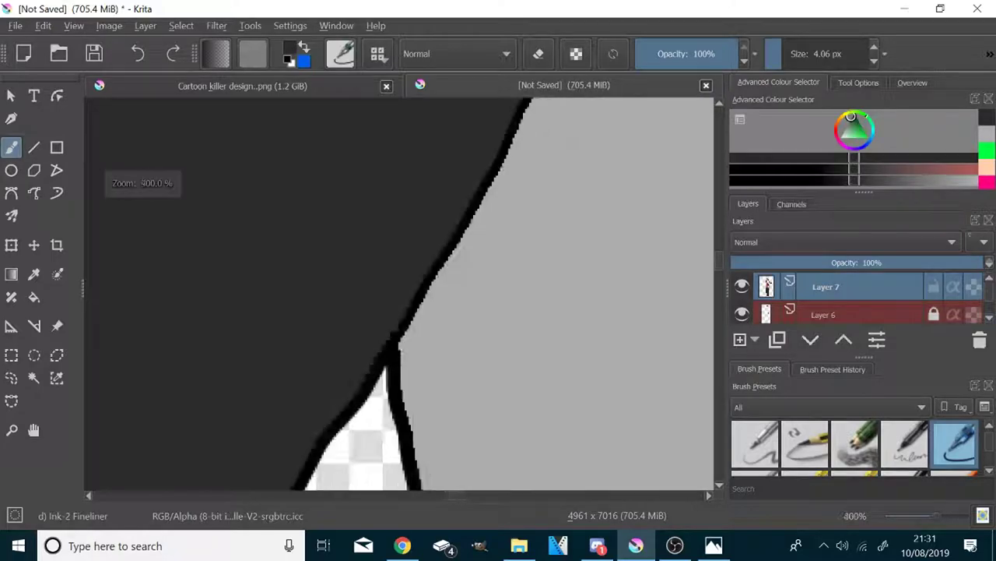
# Sample the shirt's hot pink and touch up unfilled pixels along the shirt and necklace outlines.
pyautogui.scroll(-6, 304, 293)
pyautogui.scroll(3, 202, 435)
pyautogui.click(33, 274)
pyautogui.click(226, 272)
pyautogui.click(11, 147)
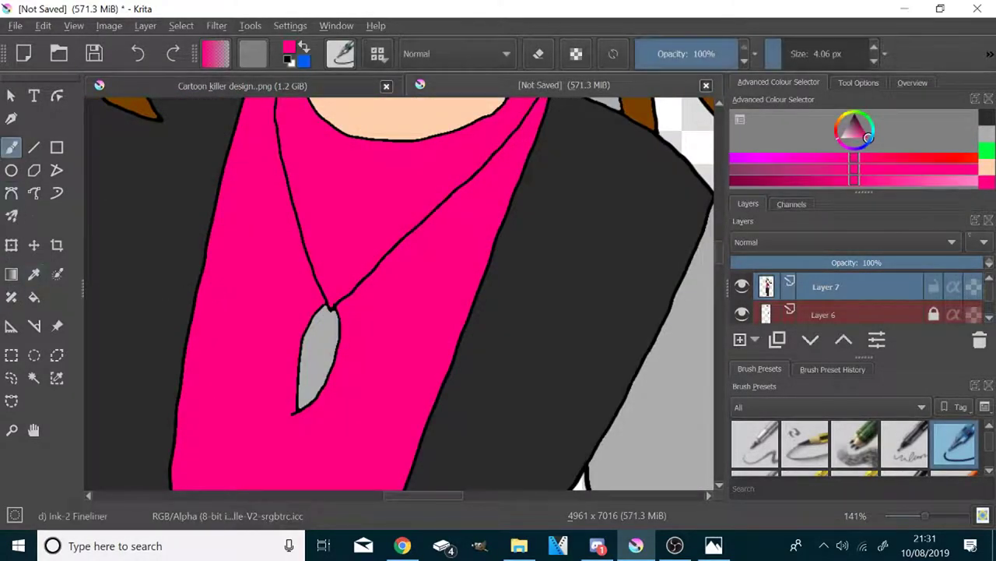
pyautogui.scroll(-4, 350, 272)
pyautogui.scroll(6, 347, 218)
pyautogui.scroll(-7, 387, 265)
pyautogui.scroll(4, 389, 334)
pyautogui.scroll(-3, 393, 272)
pyautogui.scroll(7, 395, 124)
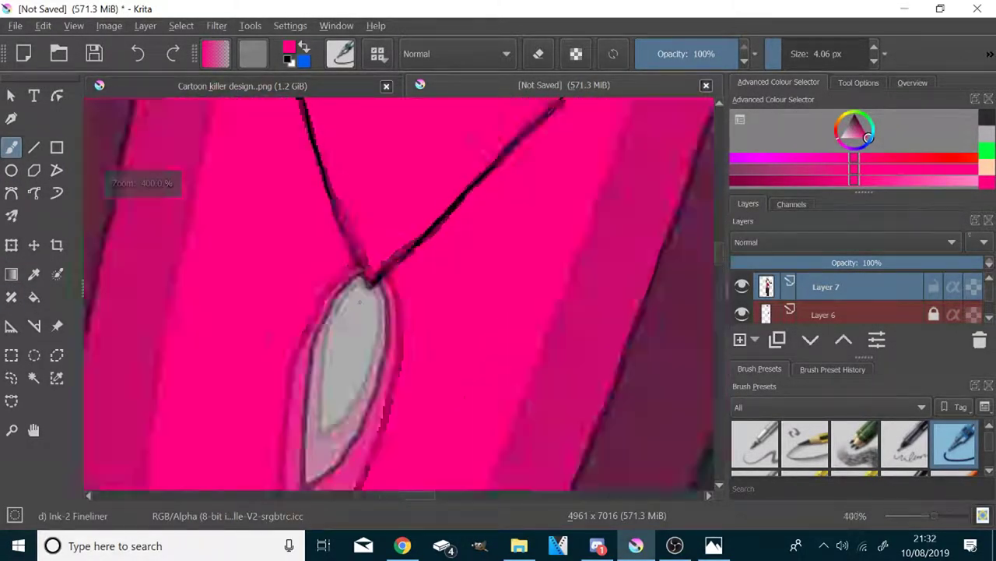
# Sample the pendant's light grey and touch up unfilled pixels at its pointed lower tip.
pyautogui.press('-')
pyautogui.press('-')
pyautogui.keyDown('ctrl'); pyautogui.click(330, 323); pyautogui.keyUp('ctrl')
pyautogui.press('+')
pyautogui.press('+')
pyautogui.press('+')
pyautogui.press('+')
pyautogui.press('+')
pyautogui.press('+')
pyautogui.press('+')
pyautogui.press('+')
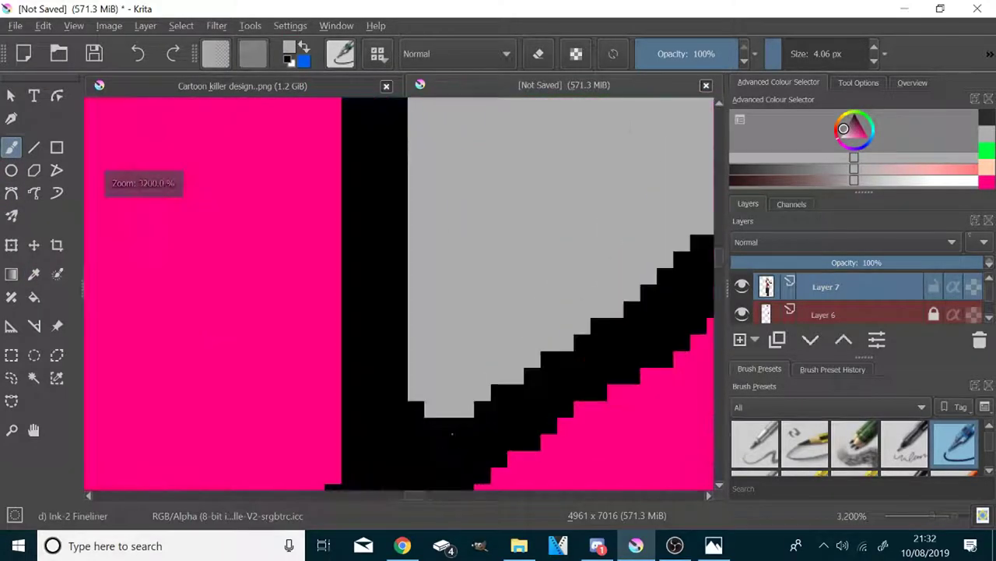
# Touch up the light grey collar's unfilled corners beside the hair and the dark strap.
pyautogui.press('-')
pyautogui.press('-')
pyautogui.press('-')
pyautogui.press('-')
pyautogui.press('-')
pyautogui.press('-')
pyautogui.press('-')
pyautogui.press('-')
pyautogui.press('-')
pyautogui.press('-')
pyautogui.press('+')
pyautogui.press('+')
pyautogui.press('+')
pyautogui.press('+')
pyautogui.press('+')
pyautogui.press('+')
pyautogui.press('+')
pyautogui.press('+')
pyautogui.press('+')
pyautogui.press('+')
pyautogui.press('+')
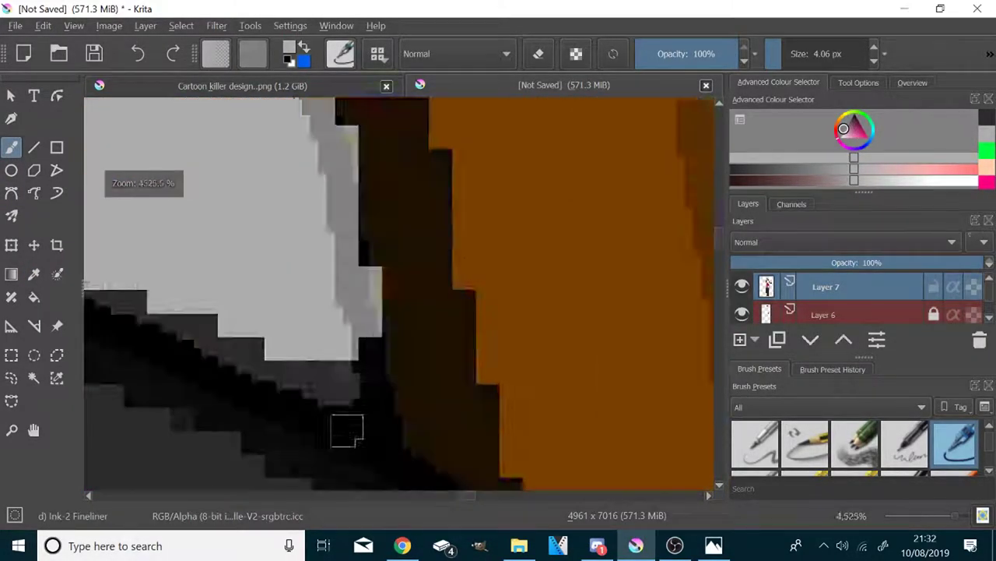
pyautogui.press('-')
pyautogui.press('-')
pyautogui.press('-')
pyautogui.press('-')
pyautogui.press('-')
pyautogui.press('-')
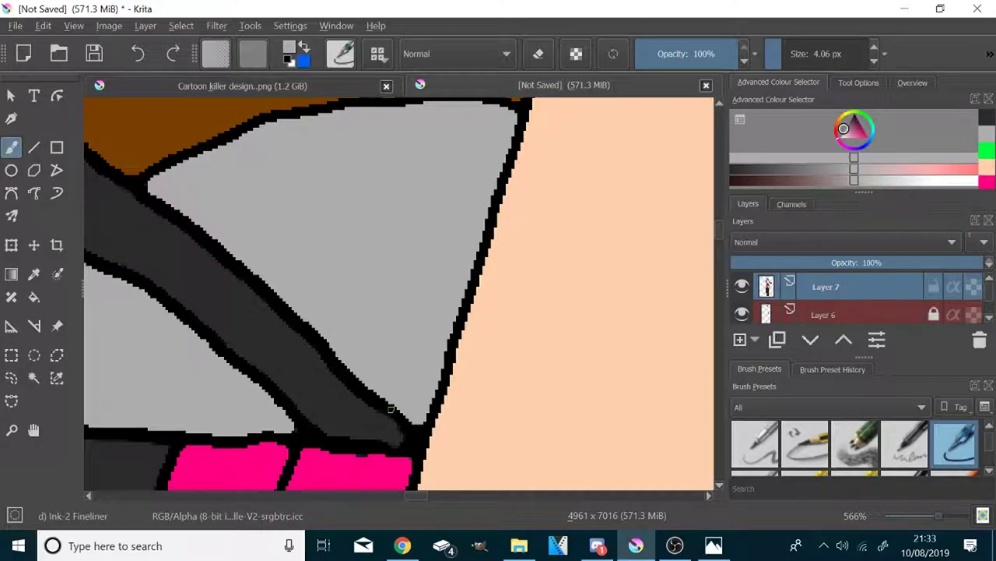
# Cover the unfilled pixels in the corners of the goggles' frame and bridge with light grey.
pyautogui.scroll(-10, 391, 409)
pyautogui.scroll(10, 241, 314)
pyautogui.scroll(-3, 188, 316)
pyautogui.scroll(-6, 327, 296)
pyautogui.scroll(6, 623, 156)
pyautogui.click(34, 274)
pyautogui.click(11, 147)
pyautogui.scroll(5, 349, 127)
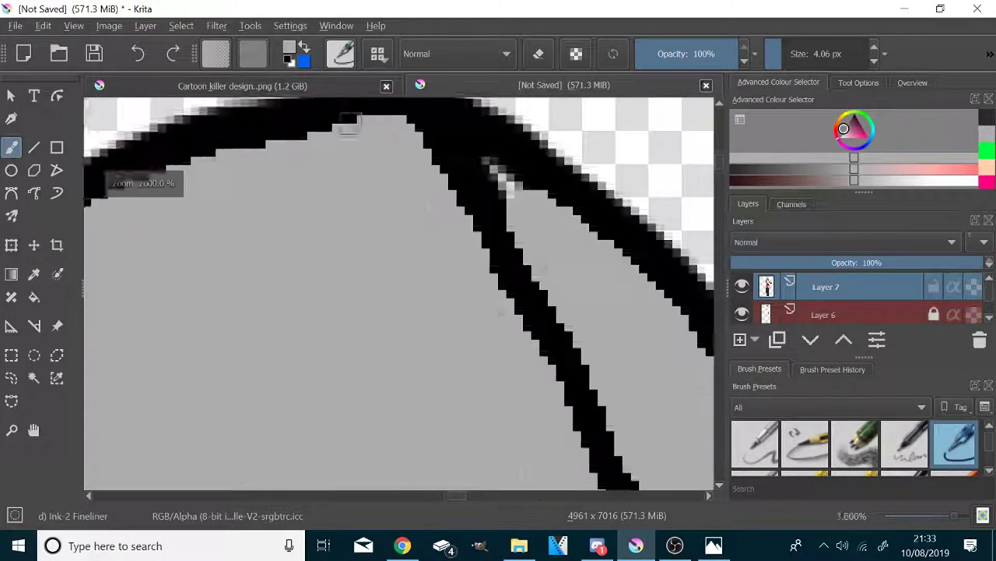
pyautogui.moveTo(506, 175); pyautogui.dragTo(475, 228)
pyautogui.scroll(-9, 467, 225)
pyautogui.scroll(7, 300, 204)
pyautogui.scroll(-6, 311, 206)
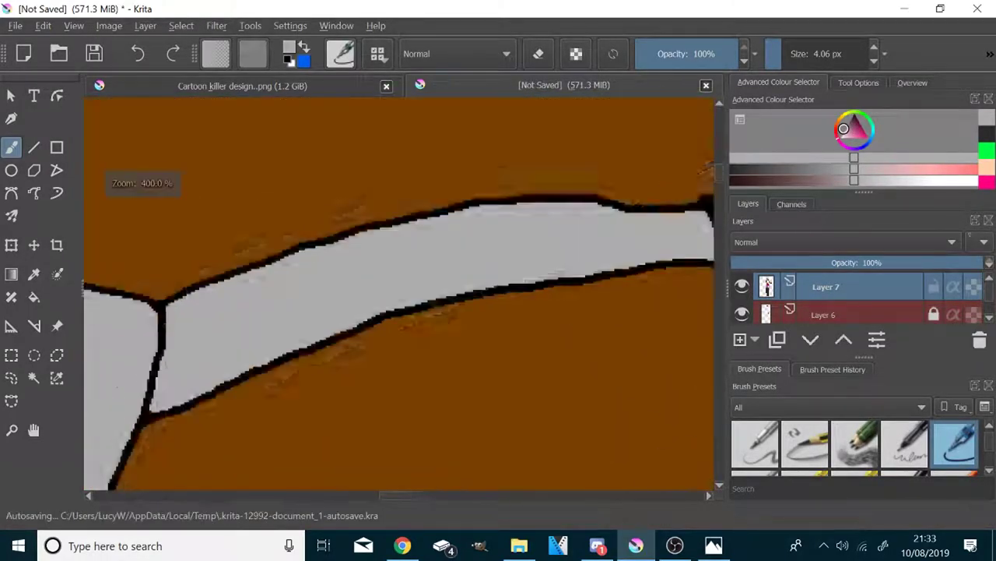
pyautogui.scroll(6, 175, 334)
pyautogui.scroll(-8, 175, 333)
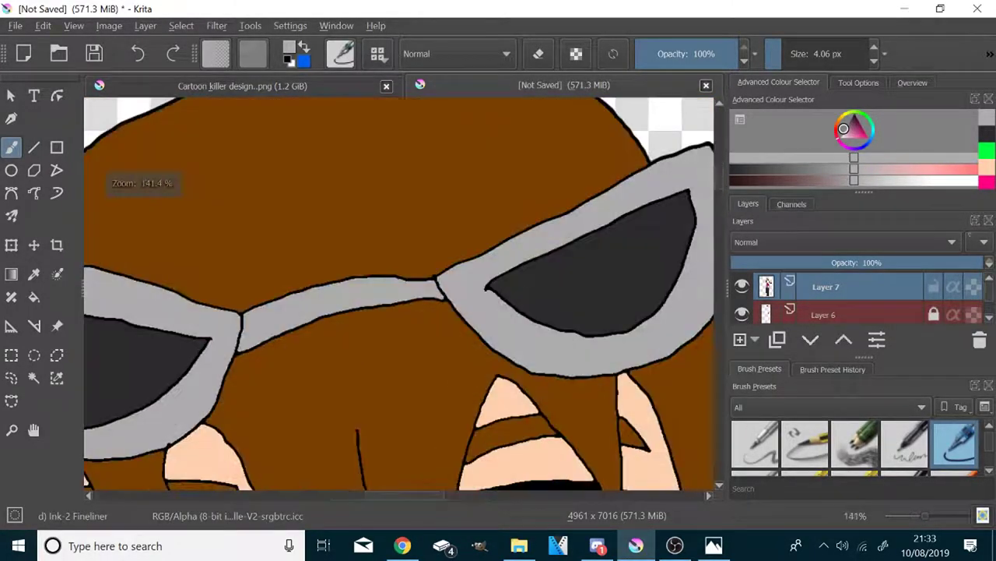
# Sample the hair brown and touch up unfilled pixels where the hair meets the goggles.
pyautogui.click(300, 402)
pyautogui.click(11, 147)
pyautogui.scroll(5, 682, 134)
pyautogui.moveTo(452, 316); pyautogui.dragTo(464, 330)
pyautogui.scroll(-6, 390, 311)
pyautogui.scroll(6, 300, 257)
pyautogui.scroll(-8, 421, 382)
pyautogui.scroll(8, 422, 382)
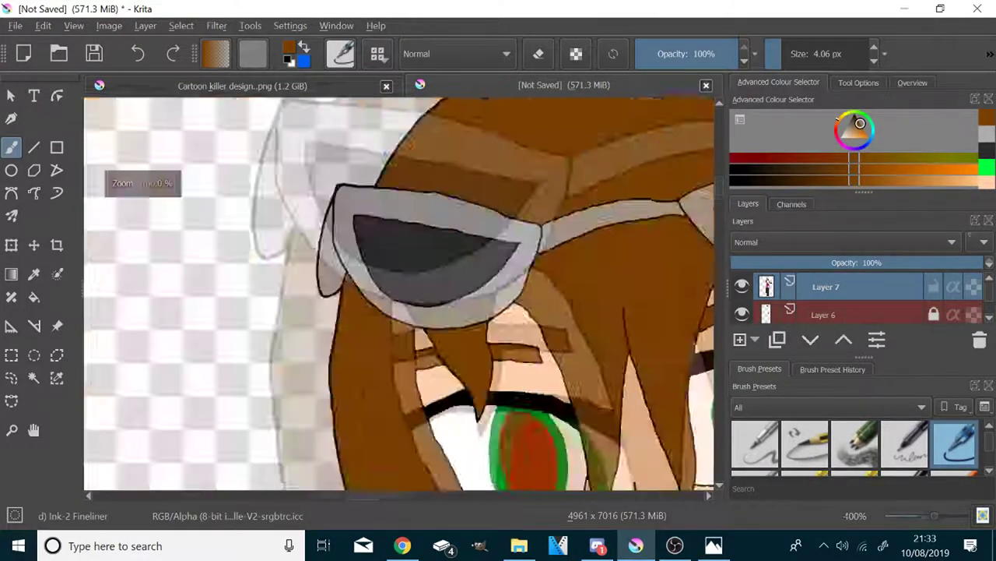
# Sample the outline black and cover stray light pixels in the eyelash area.
pyautogui.click(35, 275)
pyautogui.click(140, 292)
pyautogui.click(11, 147)
pyautogui.scroll(-3, 345, 249)
pyautogui.scroll(3, 162, 278)
pyautogui.click(163, 278)
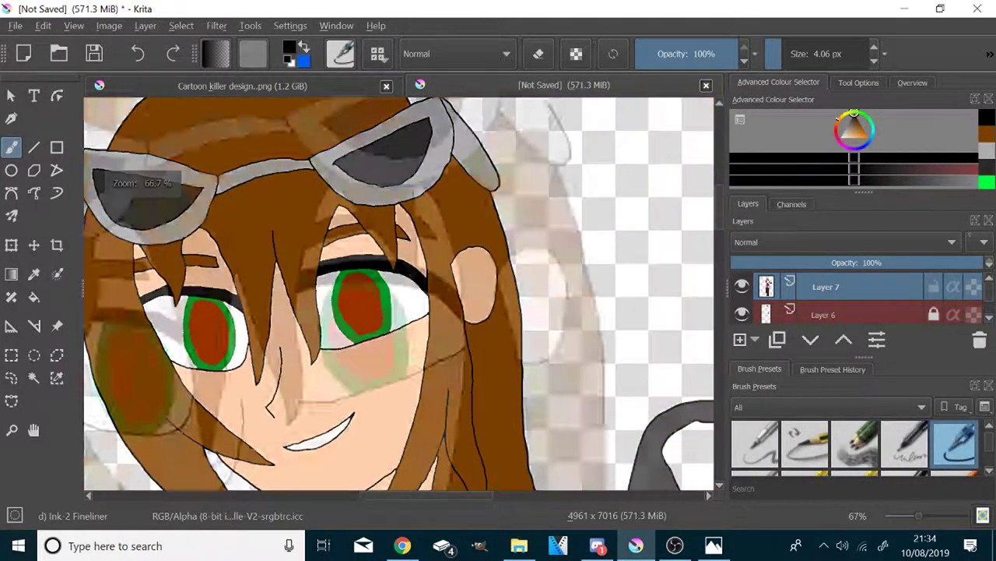
# Switch back to hair brown and touch up the fringe strand's tip above the eyelash and the eyebrow's pointed end.
pyautogui.scroll(4, 361, 244)
pyautogui.click(34, 274)
pyautogui.click(117, 221)
pyautogui.click(11, 147)
pyautogui.scroll(5, 522, 340)
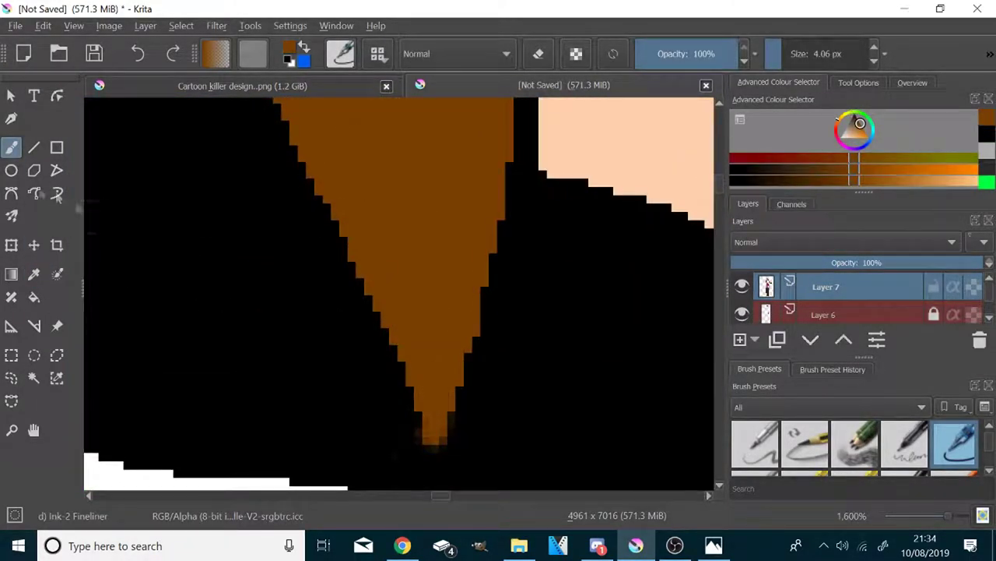
pyautogui.scroll(-3, 446, 266)
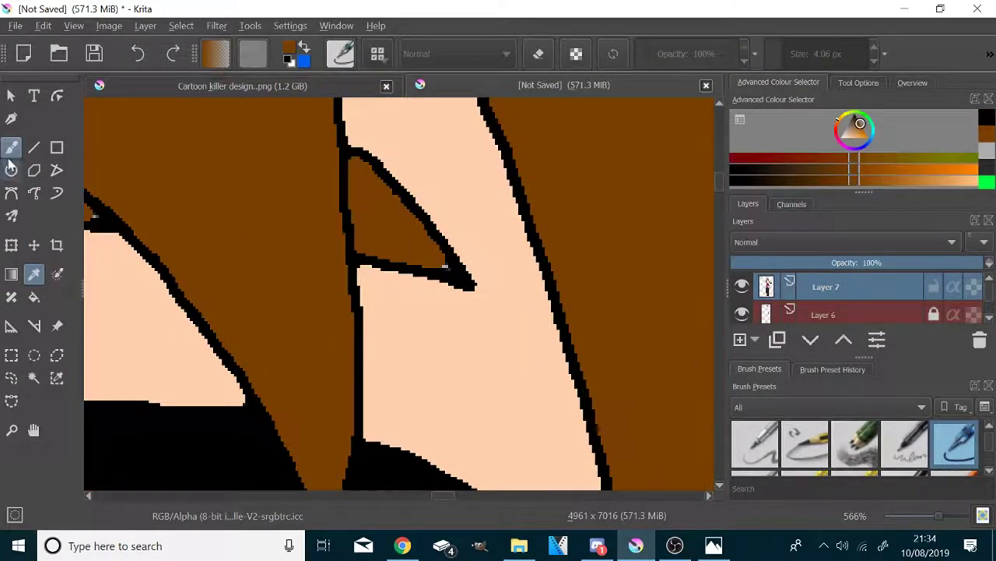
pyautogui.scroll(3, 445, 266)
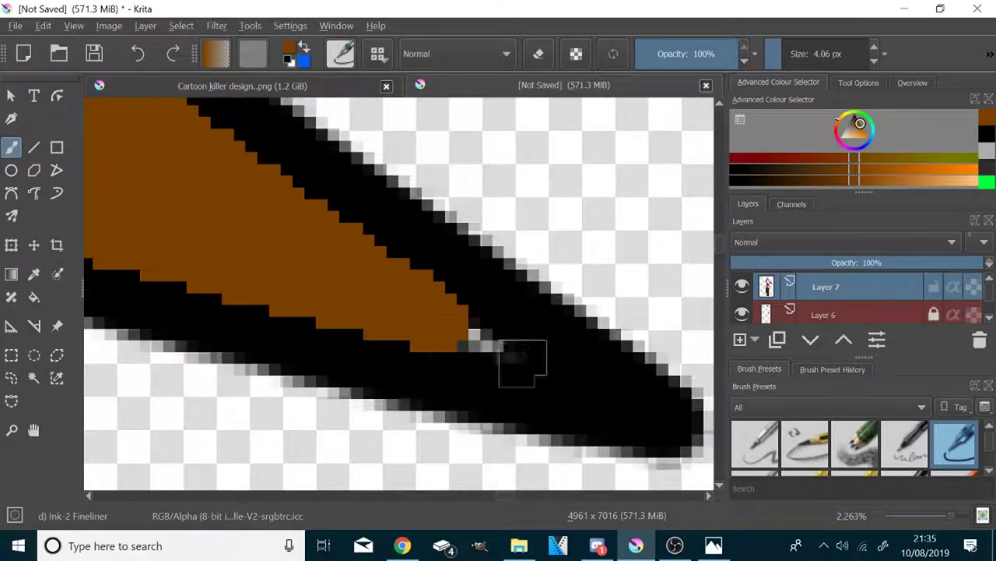
# Touch up unfilled brown pixels in the pointed hair ends around the neck and shoulder.
pyautogui.scroll(-9, 525, 374)
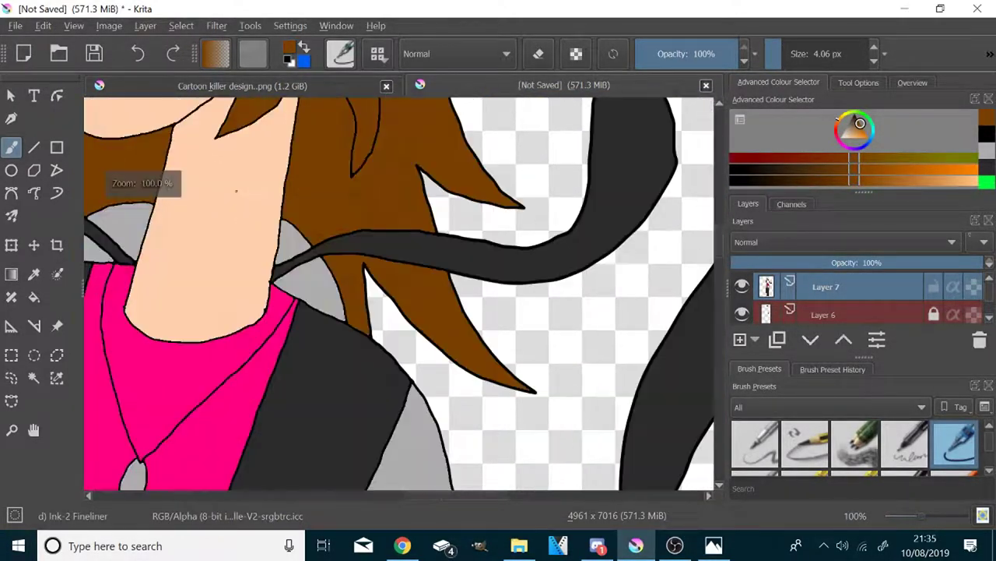
pyautogui.scroll(2, 240, 191)
pyautogui.scroll(-1, 362, 362)
pyautogui.scroll(6, 352, 355)
pyautogui.scroll(-9, 234, 311)
pyautogui.scroll(12, 363, 342)
pyautogui.scroll(-11, 398, 342)
pyautogui.scroll(8, 398, 327)
pyautogui.scroll(-9, 398, 311)
pyautogui.scroll(5, 400, 436)
pyautogui.scroll(-6, 399, 296)
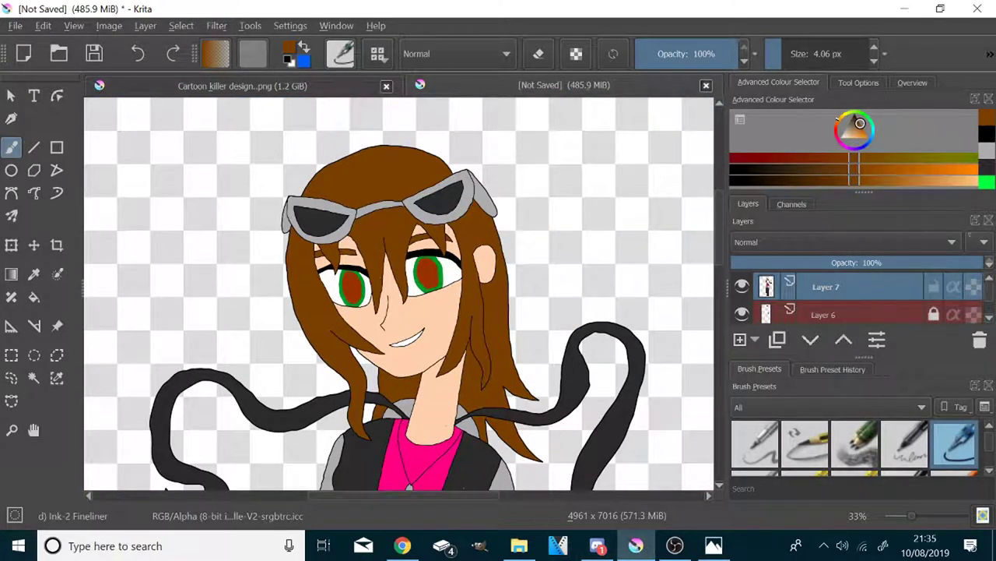
pyautogui.scroll(-2, 399, 296)
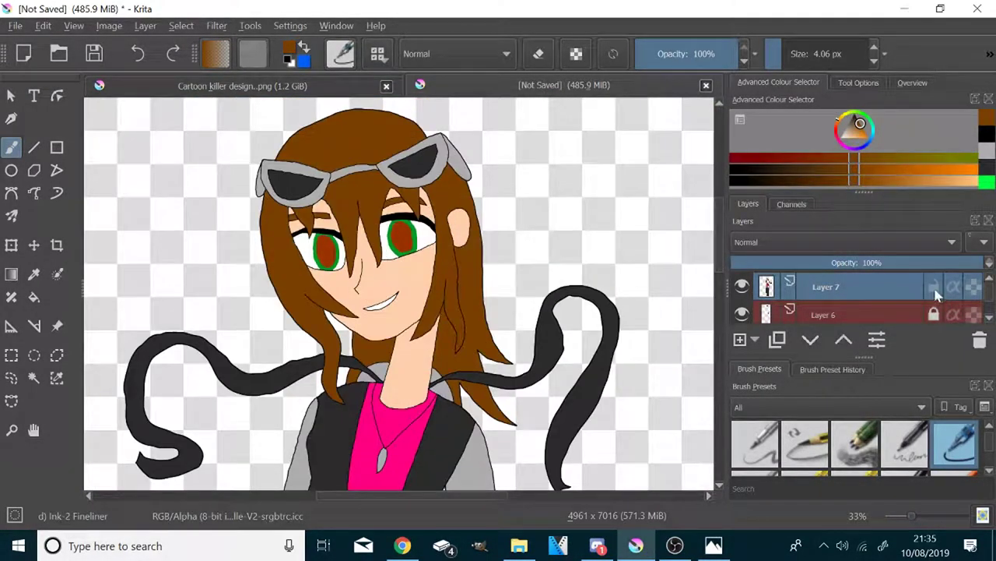
# Add a new paint layer above the locked flat colour layer and select both layers.
pyautogui.click(740, 340)
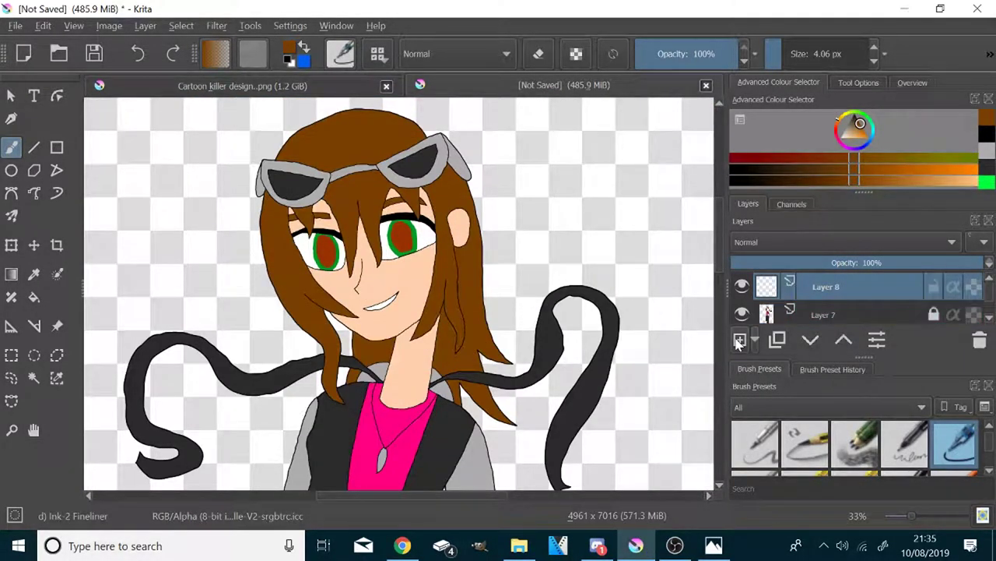
pyautogui.rightClick(874, 311)
pyautogui.click(675, 105)
pyautogui.keyDown('ctrl'); pyautogui.click(850, 293); pyautogui.keyUp('ctrl')
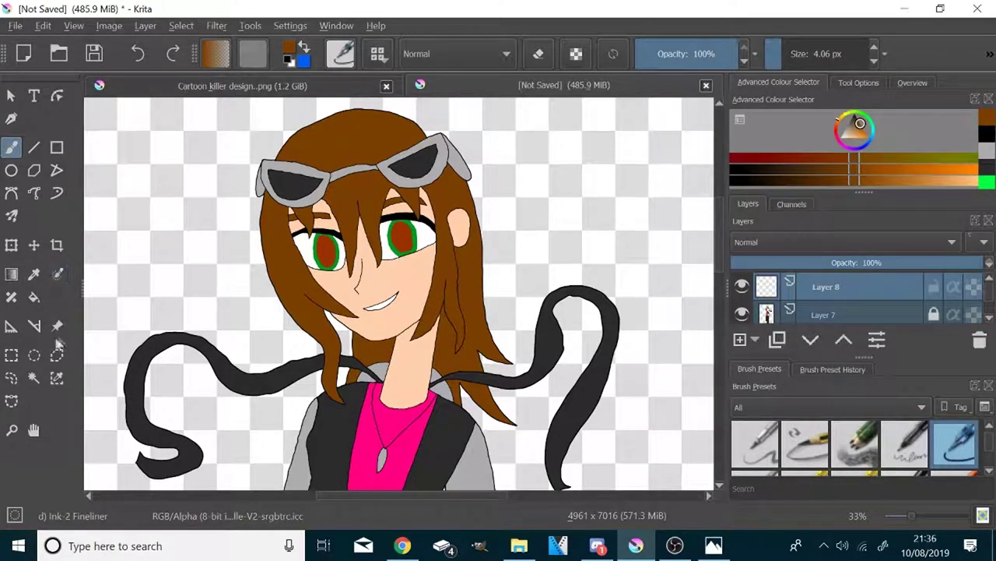
# Select a reddish-brown iris with the contiguous selection tool and set the selection to grow by 1 px.
pyautogui.click(34, 377)
pyautogui.scroll(7, 330, 252)
pyautogui.click(275, 220)
pyautogui.scroll(3, 421, 179)
pyautogui.click(872, 83)
pyautogui.scroll(-3, 872, 156)
pyautogui.scroll(2, 344, 261)
pyautogui.scroll(-4, 336, 204)
pyautogui.click(975, 137)
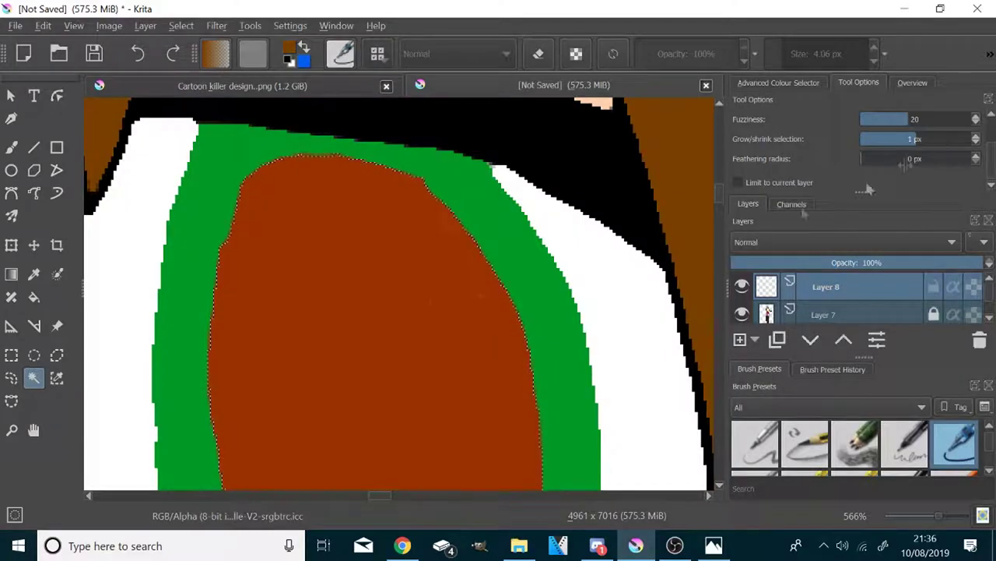
# Reselect the iris with the grown selection and sample its reddish-brown for painting.
pyautogui.click(777, 81)
pyautogui.scroll(-8, 407, 274)
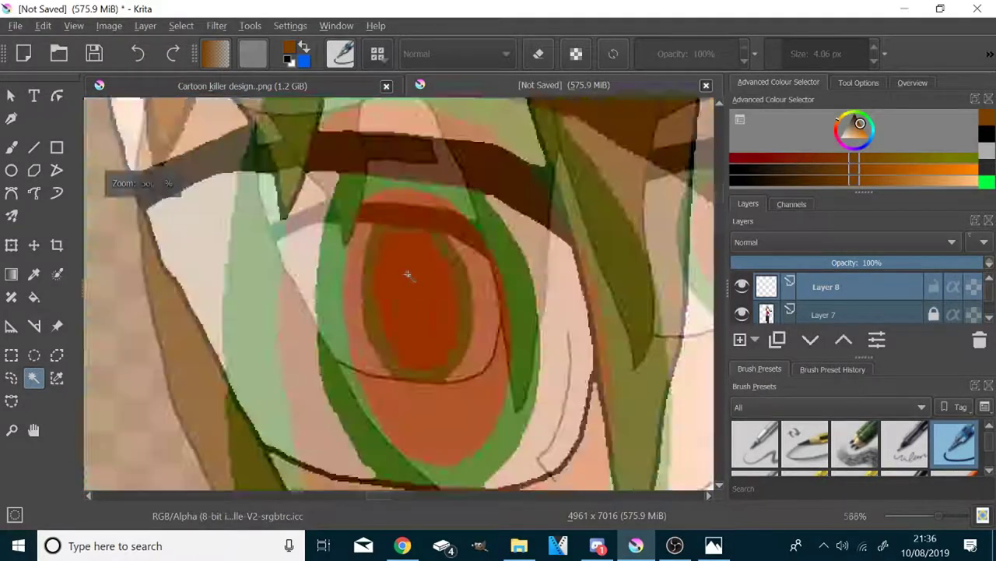
pyautogui.scroll(4, 273, 263)
pyautogui.click(327, 249)
pyautogui.click(34, 276)
pyautogui.click(319, 249)
pyautogui.click(11, 147)
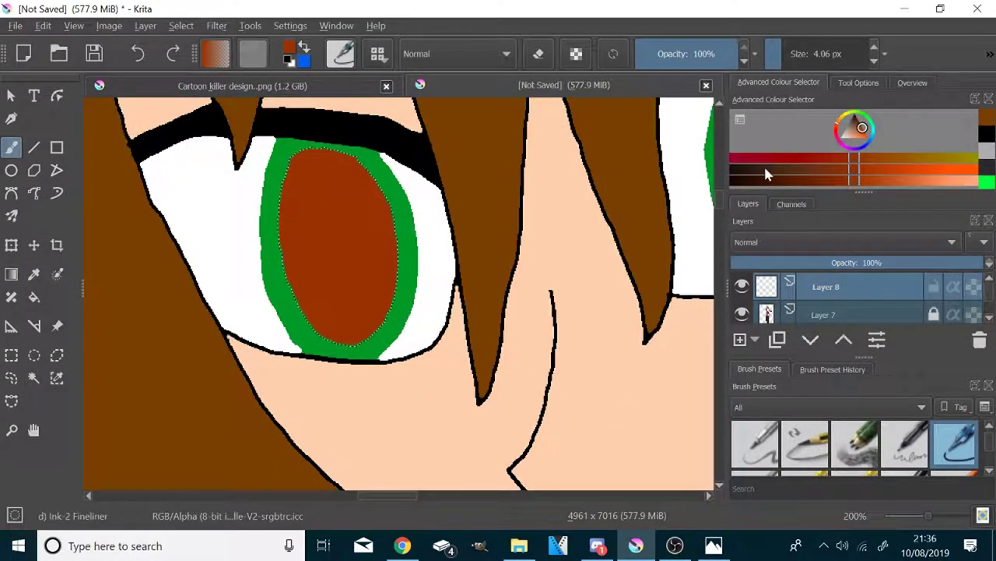
# Darken the reddish-brown, set the brush to 52.20 px and shade the upper half of both irises.
pyautogui.click(766, 180)
pyautogui.scroll(1, 224, 186)
pyautogui.click(804, 59)
pyautogui.moveTo(303, 244)
pyautogui.mouseDown()
pyautogui.moveTo(447, 188)
pyautogui.moveTo(435, 186)
pyautogui.mouseUp()
pyautogui.scroll(-2, 435, 185)
pyautogui.scroll(2, 506, 234)
pyautogui.click(483, 249)
pyautogui.click(11, 147)
pyautogui.moveTo(425, 264); pyautogui.dragTo(454, 147)
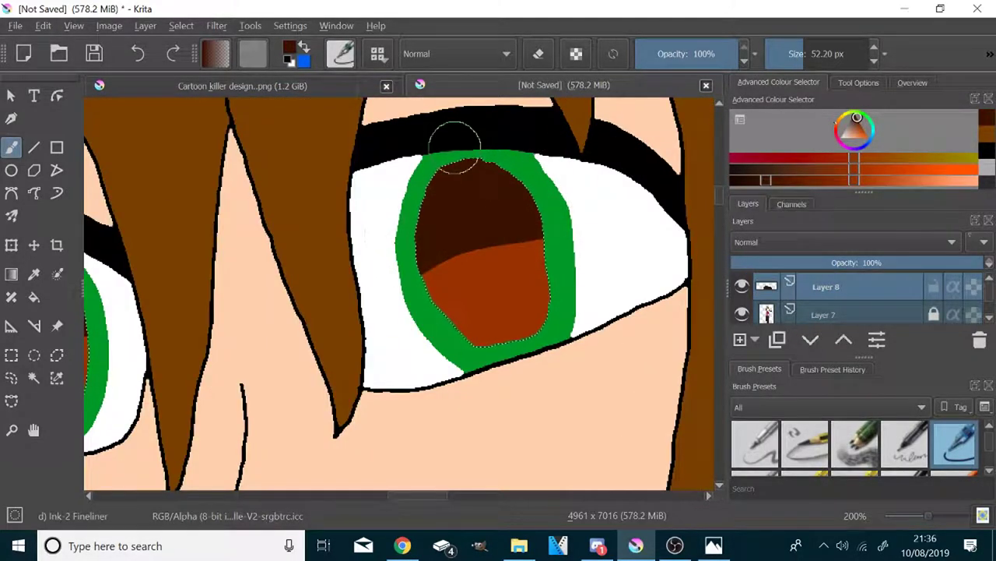
# Paint a black oval pupil in the centre of each iris with a 16.10 px brush.
pyautogui.scroll(2, 458, 151)
pyautogui.click(854, 113)
pyautogui.scroll(-1, 492, 244)
pyautogui.click(791, 52)
pyautogui.moveTo(485, 306)
pyautogui.mouseDown()
pyautogui.moveTo(528, 356)
pyautogui.moveTo(521, 325)
pyautogui.mouseUp()
pyautogui.scroll(-2, 522, 325)
pyautogui.scroll(3, 159, 377)
pyautogui.moveTo(224, 347); pyautogui.dragTo(258, 394)
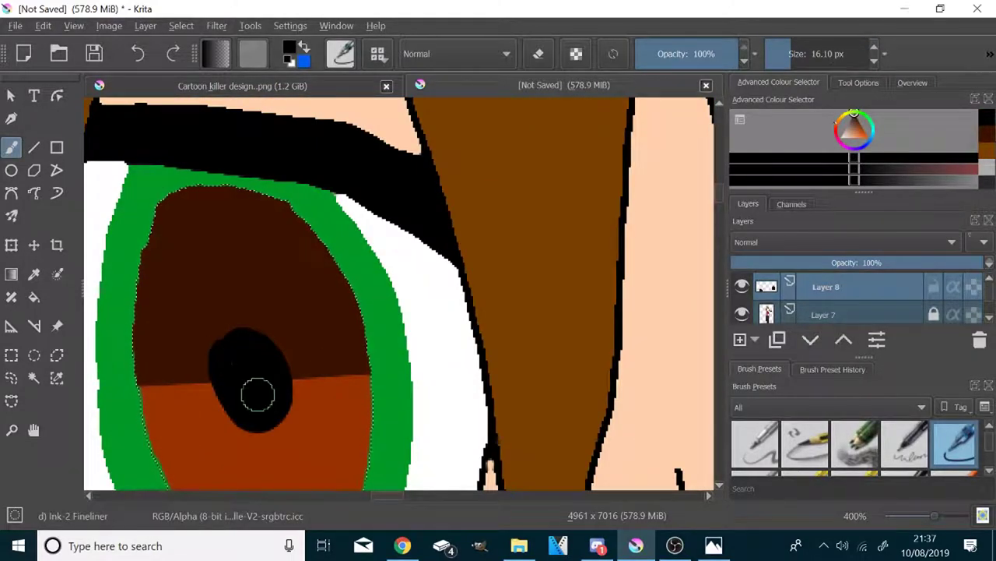
pyautogui.scroll(4, 379, 376)
pyautogui.scroll(-4, 395, 278)
# Select the green outer rings of both eyes with the contiguous selection tool.
pyautogui.click(34, 379)
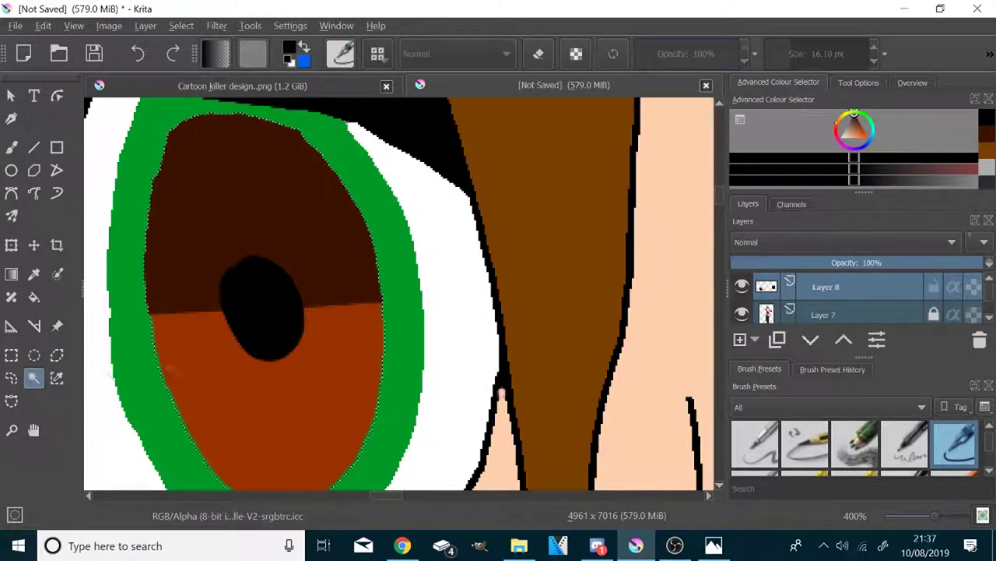
pyautogui.click(391, 237)
pyautogui.scroll(-4, 389, 236)
pyautogui.scroll(2, 602, 236)
pyautogui.click(858, 82)
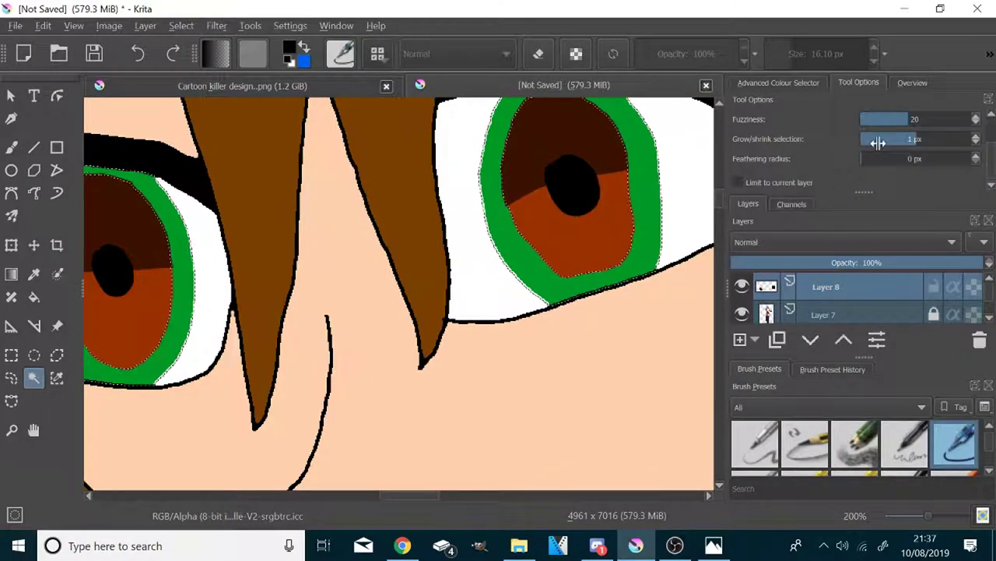
pyautogui.keyDown('shift'); pyautogui.click(178, 306); pyautogui.keyUp('shift')
# Sample the eyes' green, darken it and shade the upper part of both green rings.
pyautogui.click(33, 274)
pyautogui.scroll(3, 152, 270)
pyautogui.click(251, 264)
pyautogui.scroll(-5, 312, 249)
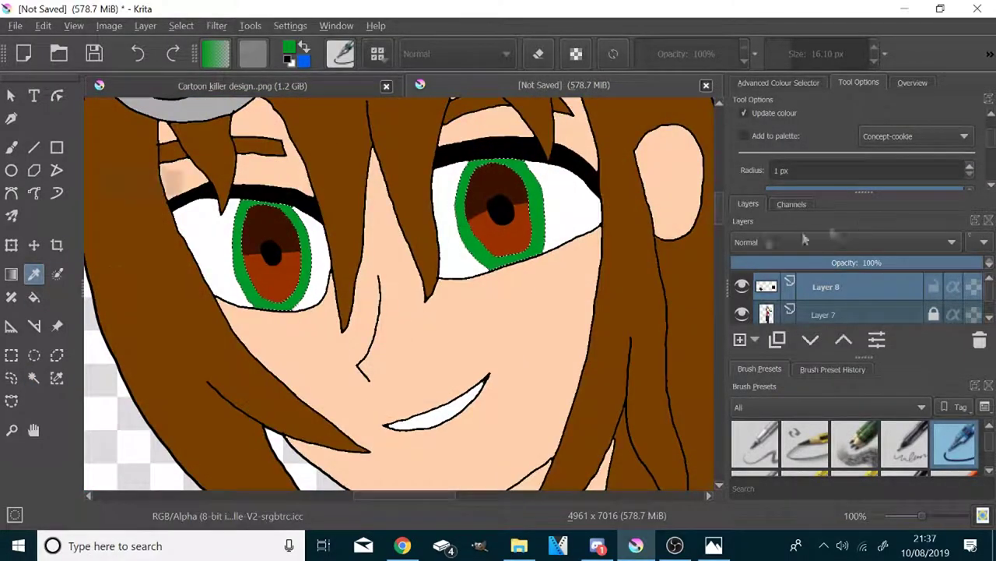
pyautogui.click(779, 82)
pyautogui.click(754, 182)
pyautogui.scroll(2, 241, 202)
pyautogui.click(11, 147)
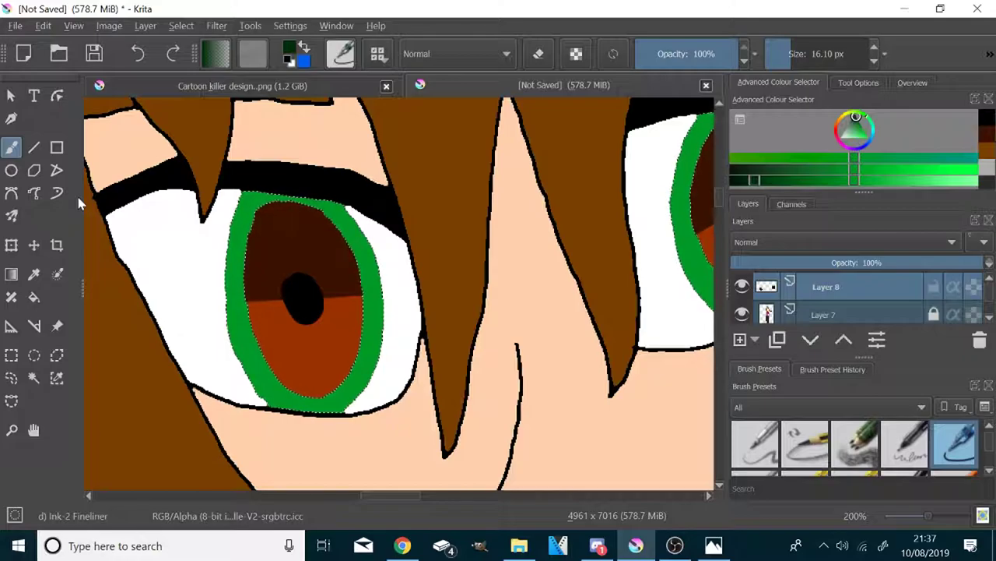
pyautogui.moveTo(382, 290)
pyautogui.mouseDown()
pyautogui.moveTo(339, 266)
pyautogui.moveTo(317, 196)
pyautogui.moveTo(271, 236)
pyautogui.moveTo(246, 286)
pyautogui.moveTo(217, 300)
pyautogui.moveTo(215, 269)
pyautogui.moveTo(269, 198)
pyautogui.mouseUp()
pyautogui.scroll(-4, 270, 197)
pyautogui.scroll(4, 389, 175)
pyautogui.moveTo(440, 229)
pyautogui.mouseDown()
pyautogui.moveTo(389, 142)
pyautogui.moveTo(344, 162)
pyautogui.moveTo(321, 225)
pyautogui.mouseUp()
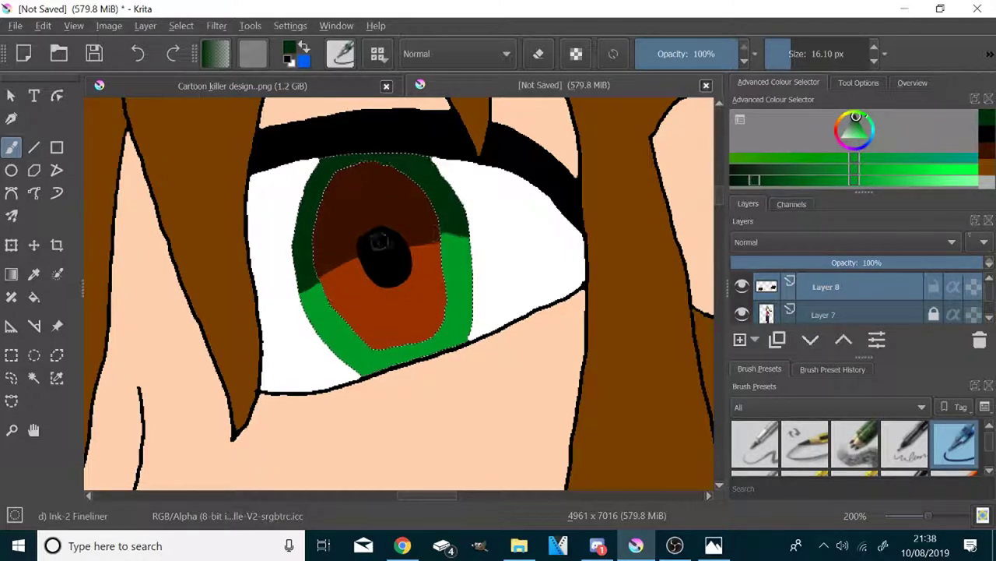
pyautogui.scroll(-2, 514, 268)
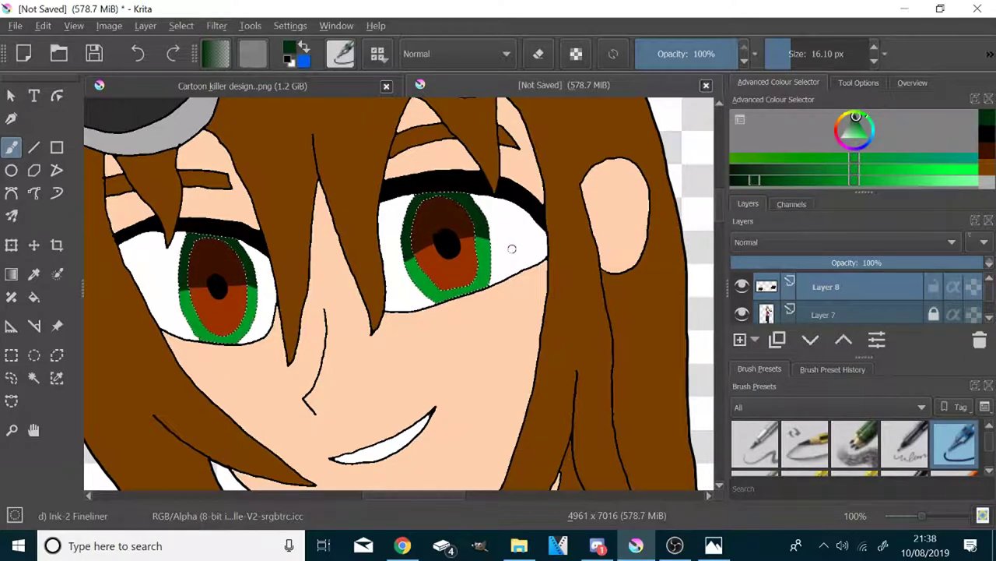
# Select all brown hair sections, including the ends behind the neck and below the dark scarf strand.
pyautogui.scroll(-1, 226, 346)
pyautogui.click(33, 378)
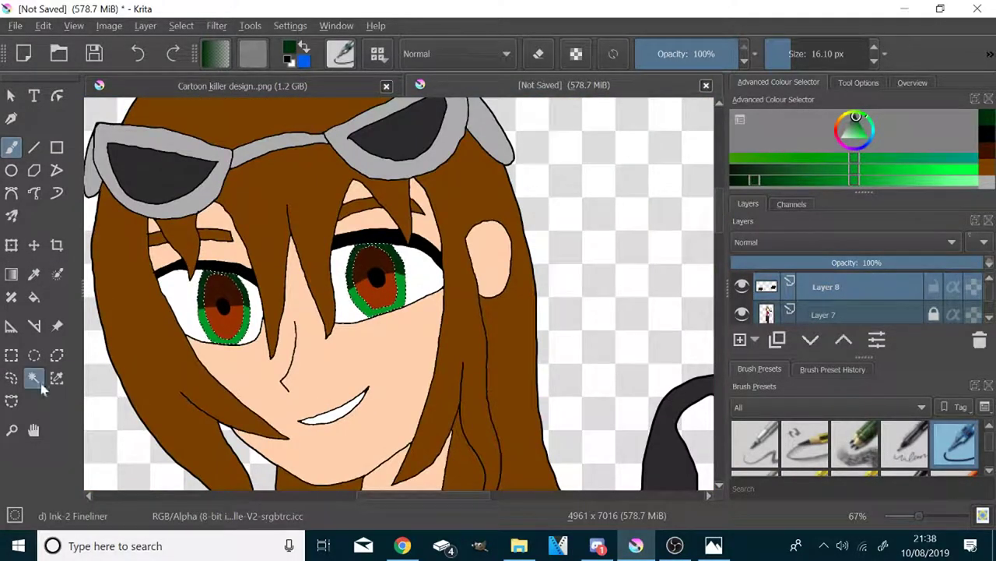
pyautogui.scroll(2, 193, 221)
pyautogui.click(178, 247)
pyautogui.scroll(-3, 281, 266)
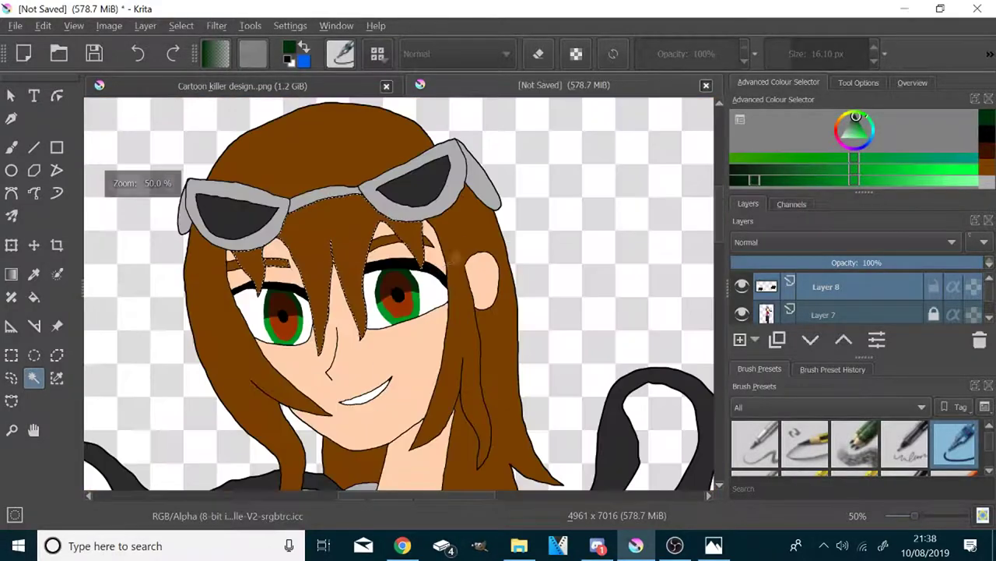
pyautogui.scroll(2, 345, 171)
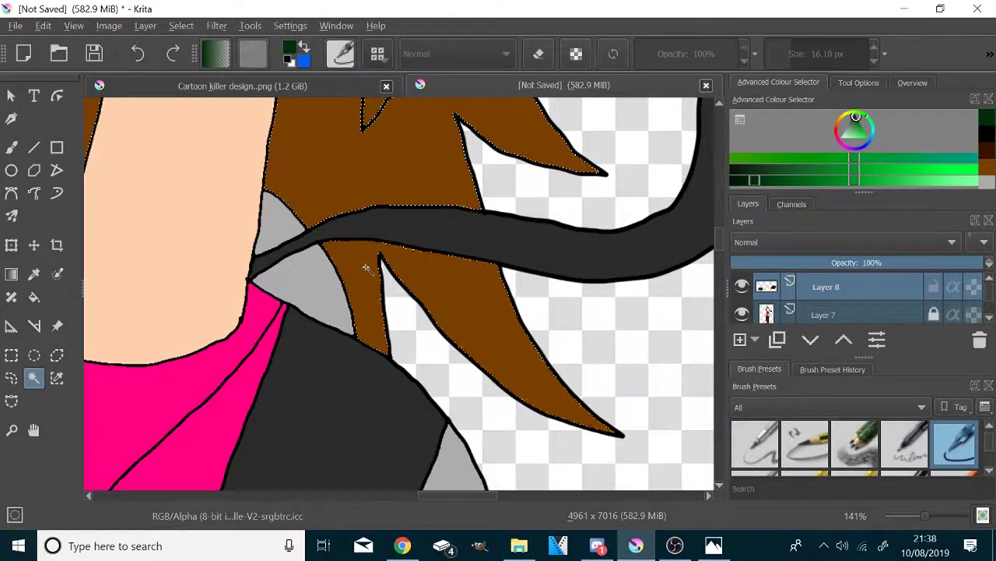
pyautogui.scroll(-2, 367, 258)
# Sample the hair brown, darken it and shade the crown and the hair under the goggles with a 270.16 px brush.
pyautogui.click(34, 274)
pyautogui.click(281, 253)
pyautogui.click(11, 147)
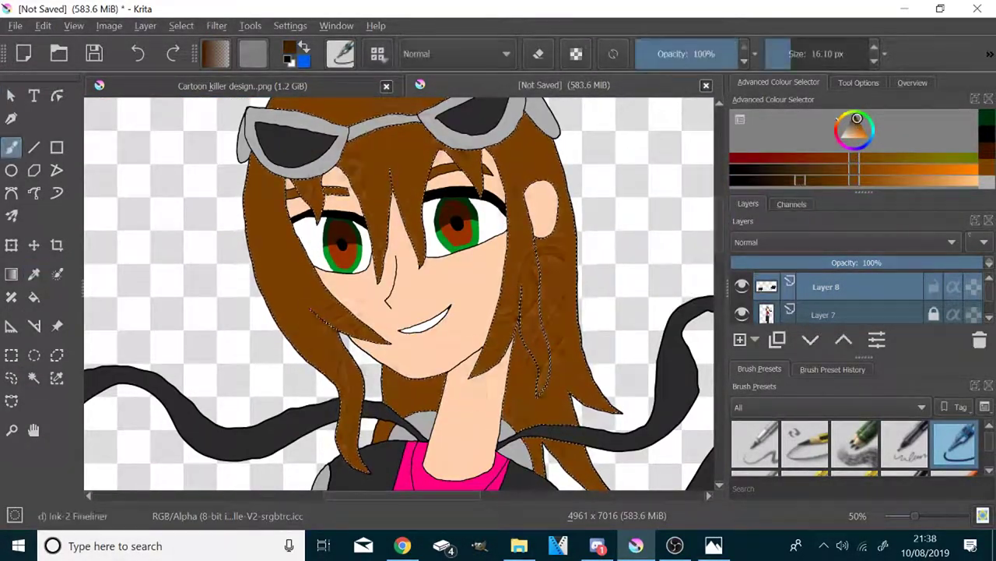
pyautogui.moveTo(436, 218); pyautogui.dragTo(448, 301)
pyautogui.click(804, 56)
pyautogui.click(831, 56)
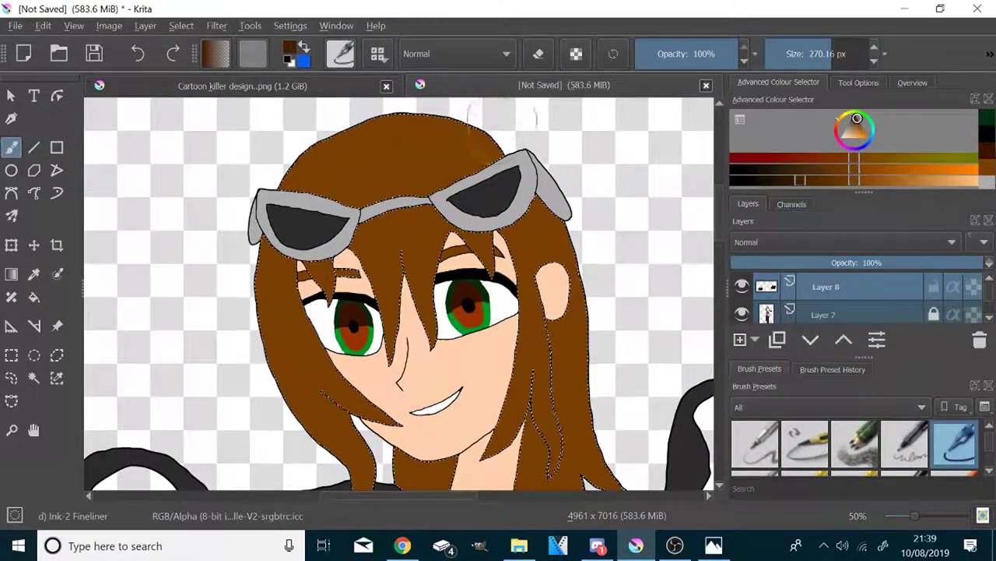
pyautogui.moveTo(476, 134); pyautogui.dragTo(391, 153)
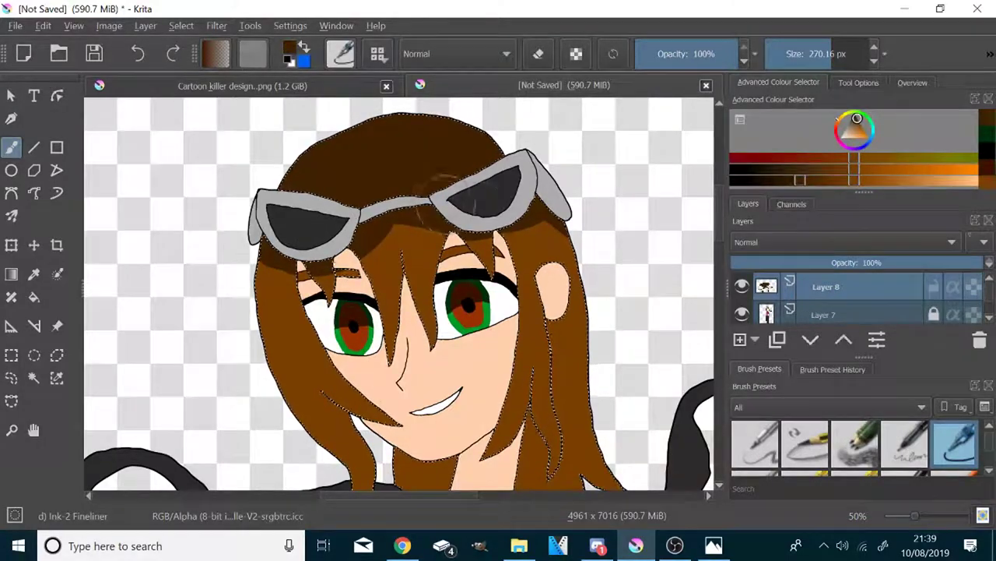
# Add the eyebrow sections over both eyes to the selection and shade them dark brown with a 40.50 px brush.
pyautogui.click(800, 56)
pyautogui.scroll(2, 540, 213)
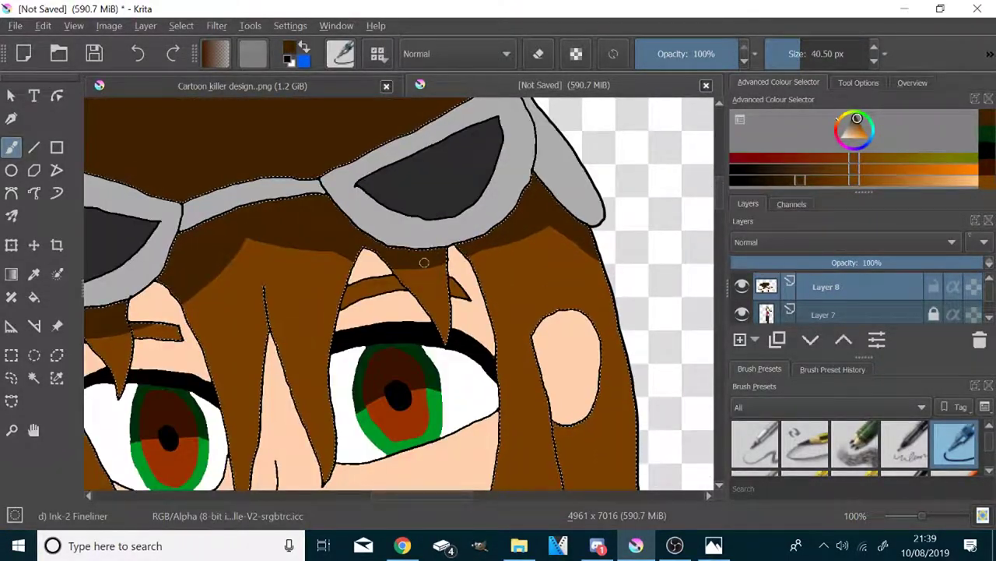
pyautogui.scroll(2, 379, 294)
pyautogui.click(34, 377)
pyautogui.keyDown('shift'); pyautogui.click(343, 289); pyautogui.keyUp('shift')
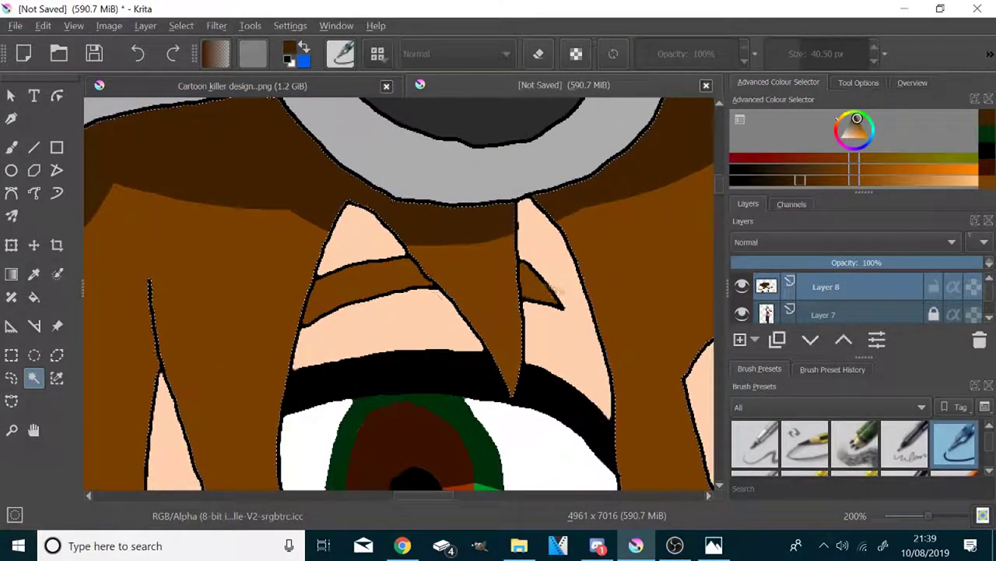
pyautogui.keyDown('shift'); pyautogui.click(539, 284); pyautogui.keyUp('shift')
pyautogui.scroll(-4, 534, 281)
pyautogui.scroll(2, 366, 323)
pyautogui.scroll(2, 366, 321)
pyautogui.press('b')
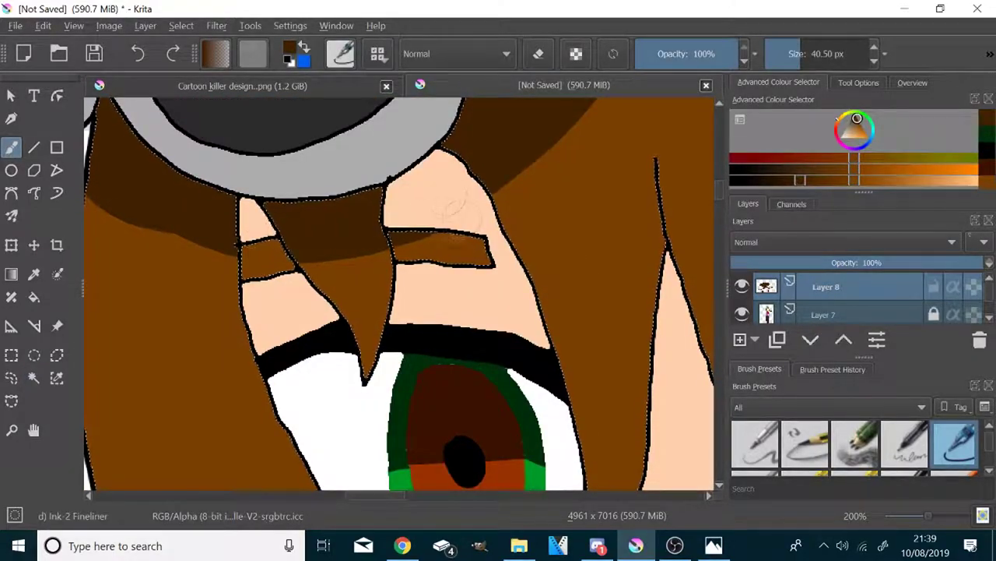
pyautogui.scroll(2, 273, 235)
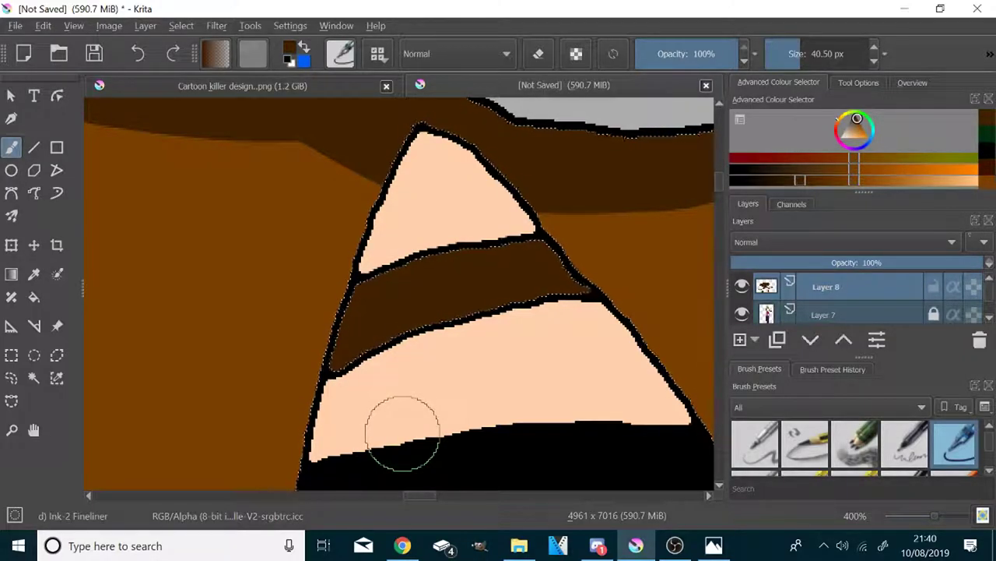
# Shade the back hair beside the neck and the underside of the flicked-out strand end dark brown.
pyautogui.scroll(-6, 403, 432)
pyautogui.scroll(2, 435, 436)
pyautogui.scroll(2, 435, 436)
pyautogui.moveTo(634, 258)
pyautogui.mouseDown()
pyautogui.moveTo(430, 178)
pyautogui.moveTo(387, 225)
pyautogui.mouseUp()
pyautogui.scroll(-4, 385, 227)
pyautogui.scroll(3, 354, 193)
pyautogui.click(782, 55)
pyautogui.moveTo(405, 192); pyautogui.dragTo(416, 245)
pyautogui.click(791, 56)
pyautogui.moveTo(436, 316); pyautogui.dragTo(434, 340)
pyautogui.moveTo(433, 274)
pyautogui.mouseDown()
pyautogui.moveTo(406, 225)
pyautogui.moveTo(397, 268)
pyautogui.moveTo(412, 258)
pyautogui.mouseUp()
pyautogui.moveTo(404, 203)
pyautogui.mouseDown()
pyautogui.moveTo(425, 331)
pyautogui.moveTo(385, 371)
pyautogui.mouseUp()
# Cover the hair ends below the dark scarf strand with the dark brown, using a 71.03 px brush.
pyautogui.click(808, 56)
pyautogui.moveTo(481, 346)
pyautogui.mouseDown()
pyautogui.moveTo(495, 406)
pyautogui.moveTo(474, 334)
pyautogui.moveTo(485, 423)
pyautogui.mouseUp()
pyautogui.scroll(1, 485, 422)
pyautogui.moveTo(384, 269)
pyautogui.mouseDown()
pyautogui.moveTo(363, 324)
pyautogui.moveTo(517, 404)
pyautogui.mouseUp()
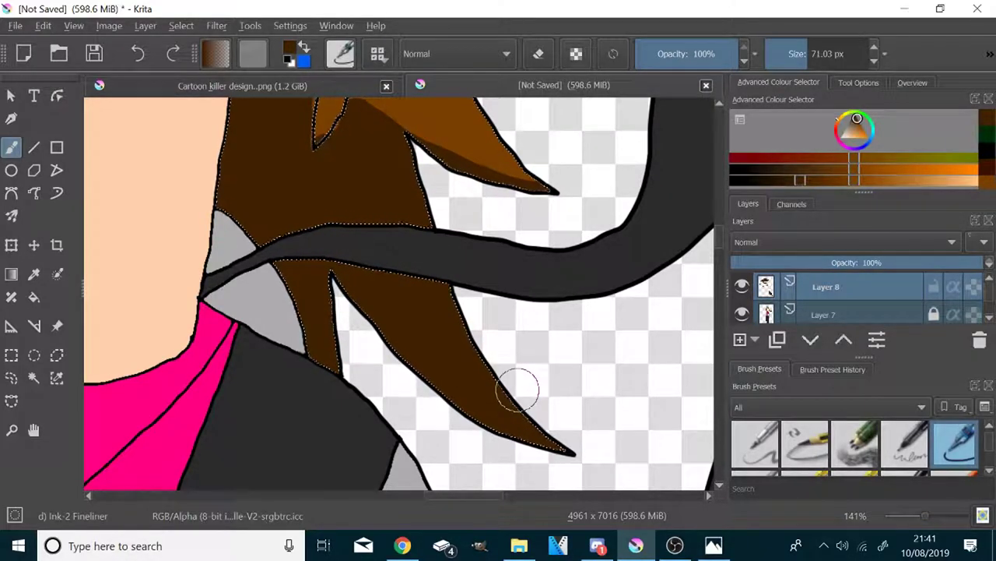
# Add a further back-hair section to the selection and shade it dark brown.
pyautogui.scroll(-4, 517, 390)
pyautogui.scroll(4, 350, 350)
pyautogui.click(33, 378)
pyautogui.keyDown('shift'); pyautogui.click(379, 359); pyautogui.keyUp('shift')
pyautogui.click(11, 148)
pyautogui.moveTo(536, 221)
pyautogui.mouseDown()
pyautogui.moveTo(391, 246)
pyautogui.moveTo(355, 376)
pyautogui.mouseUp()
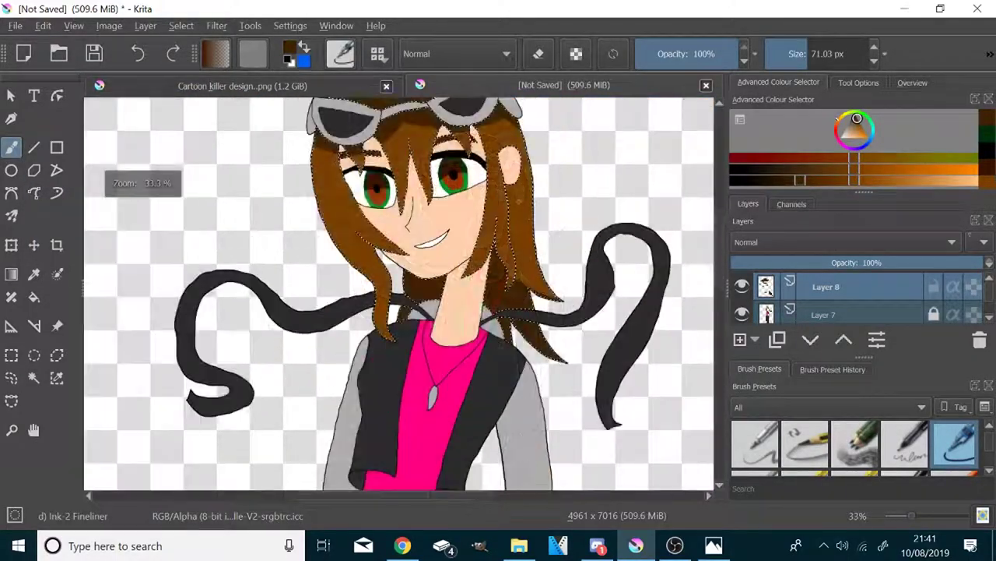
# Shade the hair along the strand line below the ear with a 25.13 px brush.
pyautogui.scroll(2, 525, 195)
pyautogui.moveTo(794, 53); pyautogui.dragTo(796, 54)
pyautogui.scroll(2, 481, 334)
pyautogui.moveTo(679, 479)
pyautogui.mouseDown()
pyautogui.moveTo(542, 394)
pyautogui.moveTo(490, 402)
pyautogui.moveTo(475, 332)
pyautogui.mouseUp()
pyautogui.moveTo(547, 365)
pyautogui.mouseDown()
pyautogui.moveTo(546, 391)
pyautogui.moveTo(527, 231)
pyautogui.moveTo(511, 218)
pyautogui.mouseUp()
pyautogui.scroll(-3, 517, 232)
pyautogui.scroll(3, 527, 146)
pyautogui.moveTo(506, 365); pyautogui.dragTo(488, 169)
pyautogui.moveTo(519, 432); pyautogui.dragTo(510, 185)
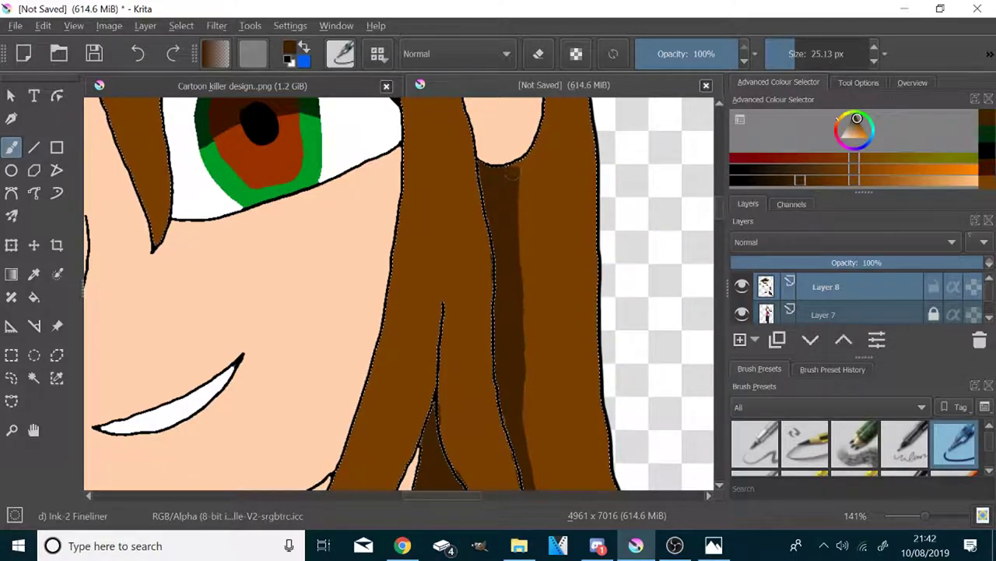
# Outline the ear with dark hair shading and shade the edge and tip of the narrow strand beneath it.
pyautogui.scroll(-3, 507, 265)
pyautogui.scroll(4, 504, 191)
pyautogui.moveTo(562, 382)
pyautogui.mouseDown()
pyautogui.moveTo(563, 267)
pyautogui.moveTo(489, 173)
pyautogui.moveTo(403, 261)
pyautogui.mouseUp()
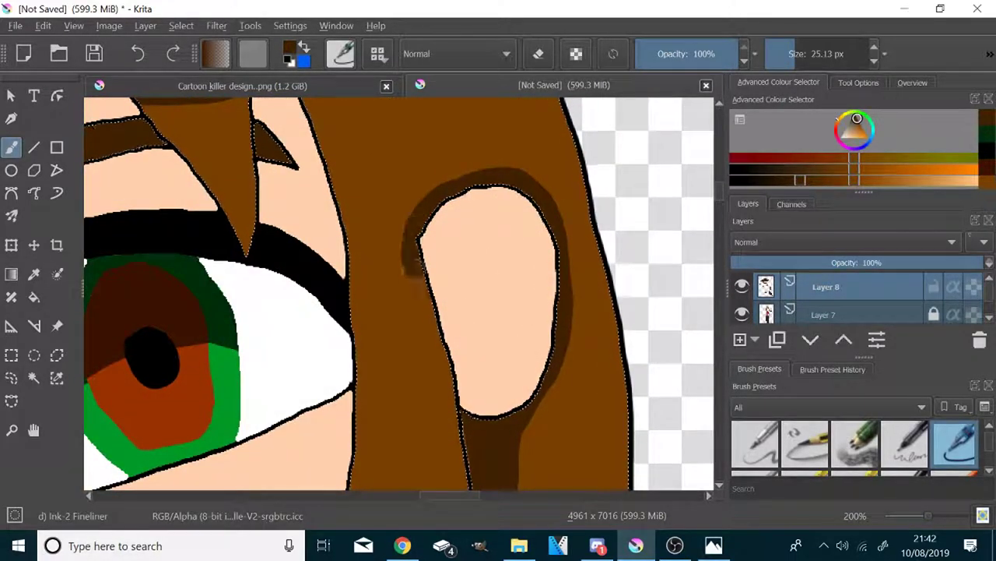
pyautogui.moveTo(525, 406); pyautogui.dragTo(547, 373)
pyautogui.scroll(-5, 533, 235)
pyautogui.scroll(2, 542, 358)
pyautogui.moveTo(477, 165); pyautogui.dragTo(499, 362)
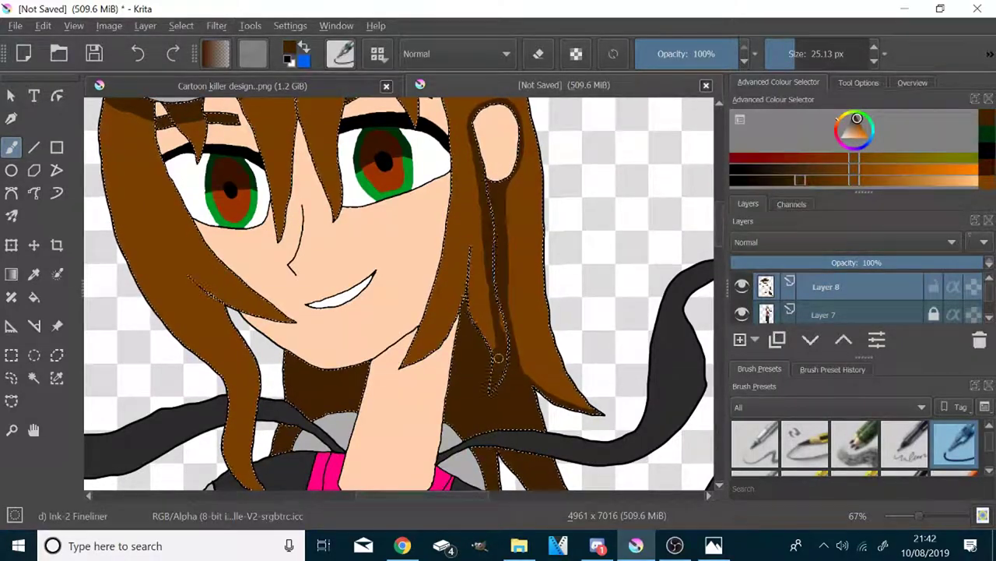
pyautogui.scroll(3, 510, 343)
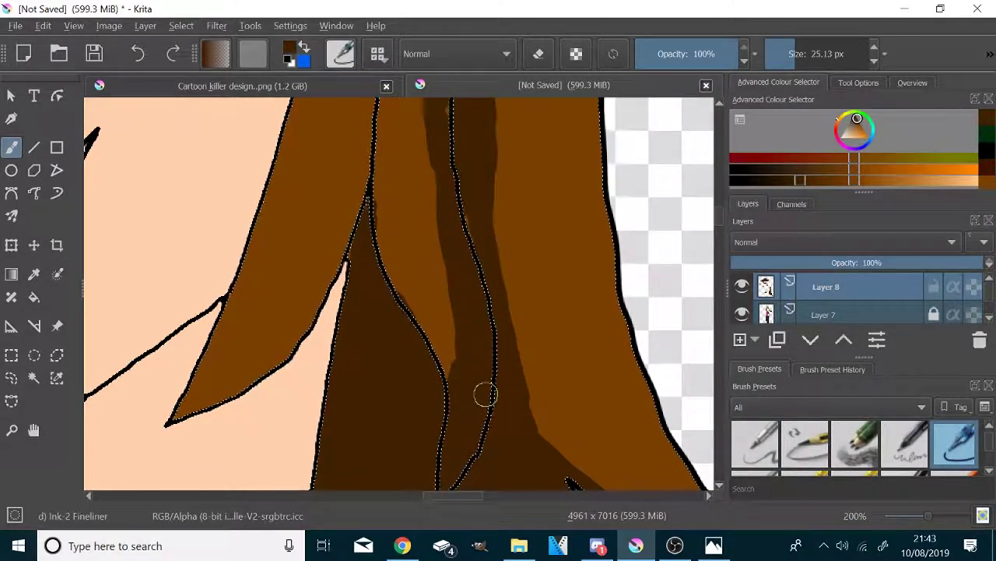
# Shade the inner edge of the front strand beside the cheek, down to its tip, with a 9.54 px brush.
pyautogui.scroll(-2, 502, 402)
pyautogui.scroll(1, 512, 403)
pyautogui.moveTo(783, 54); pyautogui.dragTo(786, 56)
pyautogui.moveTo(514, 172)
pyautogui.mouseDown()
pyautogui.moveTo(478, 325)
pyautogui.moveTo(383, 413)
pyautogui.moveTo(461, 347)
pyautogui.moveTo(503, 261)
pyautogui.mouseUp()
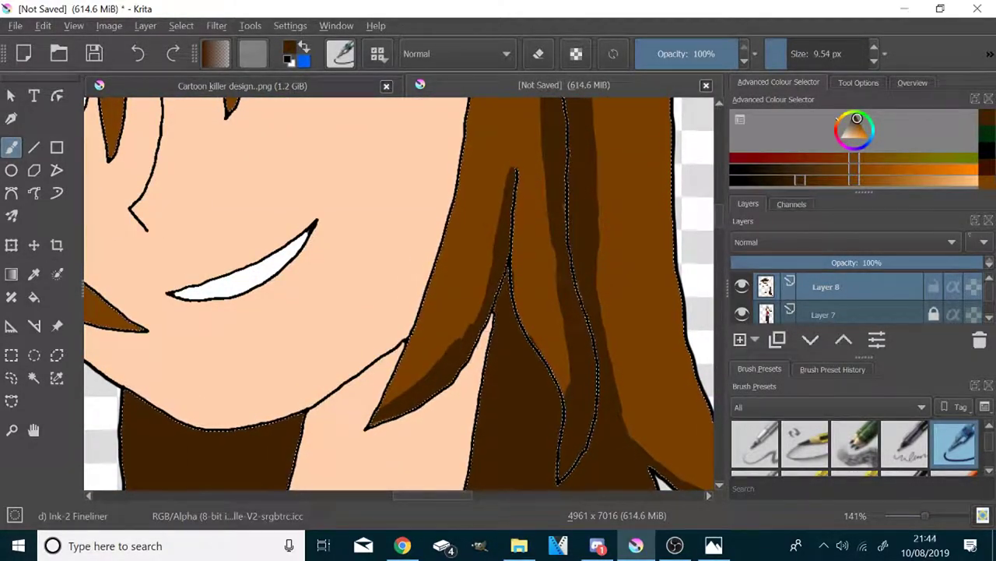
pyautogui.scroll(-3, 464, 326)
# Shade one edge of each fringe strand between and over the eyes with a 30.70 px brush.
pyautogui.scroll(4, 537, 381)
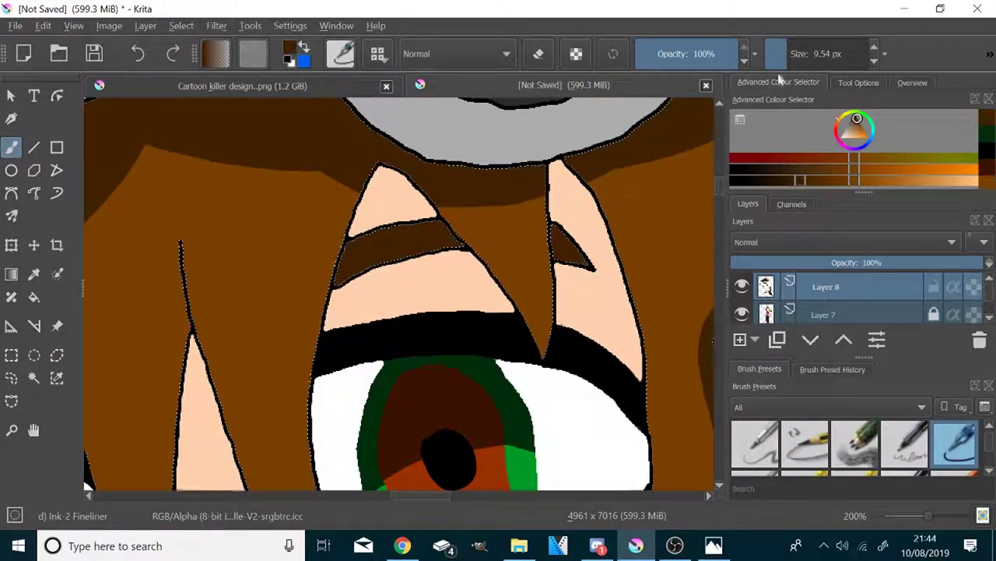
pyautogui.press(']')
pyautogui.press(']')
pyautogui.press(']')
pyautogui.scroll(-2, 542, 390)
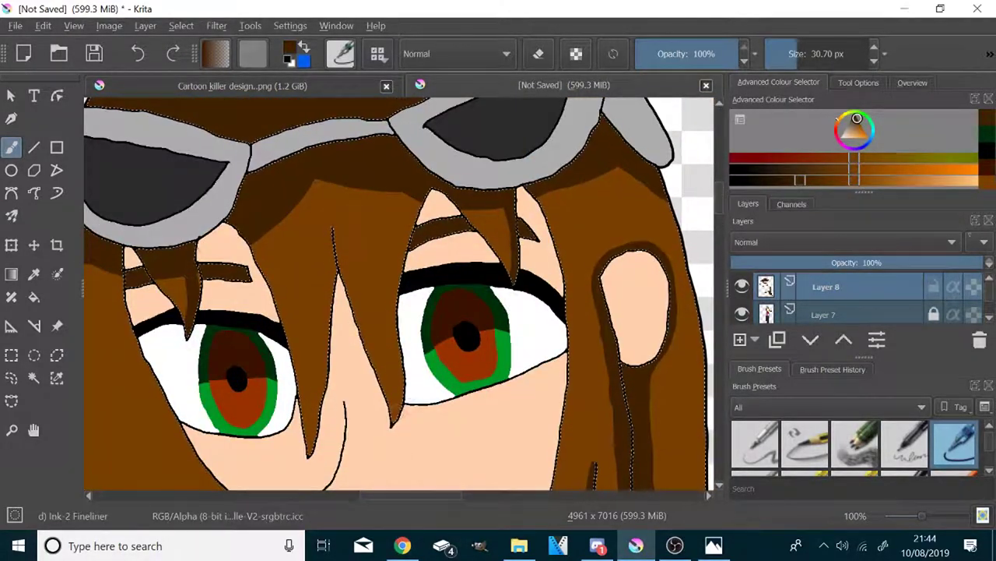
pyautogui.moveTo(309, 452); pyautogui.dragTo(333, 235)
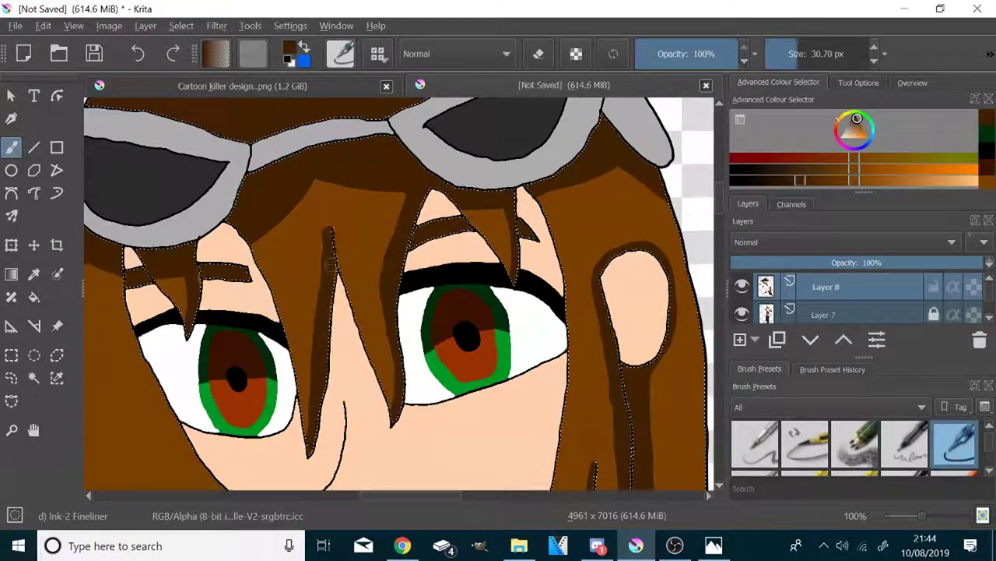
pyautogui.scroll(-2, 384, 191)
# Shade the inner edge and the strand line of the long hair section on the character's face-left side.
pyautogui.scroll(1, 306, 352)
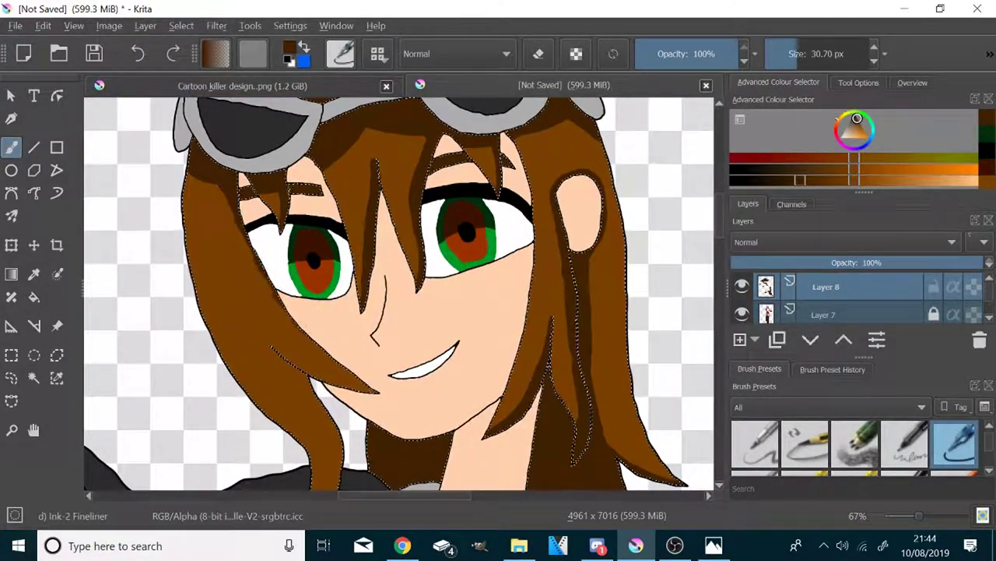
pyautogui.scroll(1, 275, 363)
pyautogui.moveTo(276, 363)
pyautogui.mouseDown()
pyautogui.moveTo(241, 142)
pyautogui.moveTo(299, 207)
pyautogui.moveTo(344, 310)
pyautogui.moveTo(321, 360)
pyautogui.moveTo(344, 446)
pyautogui.mouseUp()
pyautogui.scroll(-4, 262, 152)
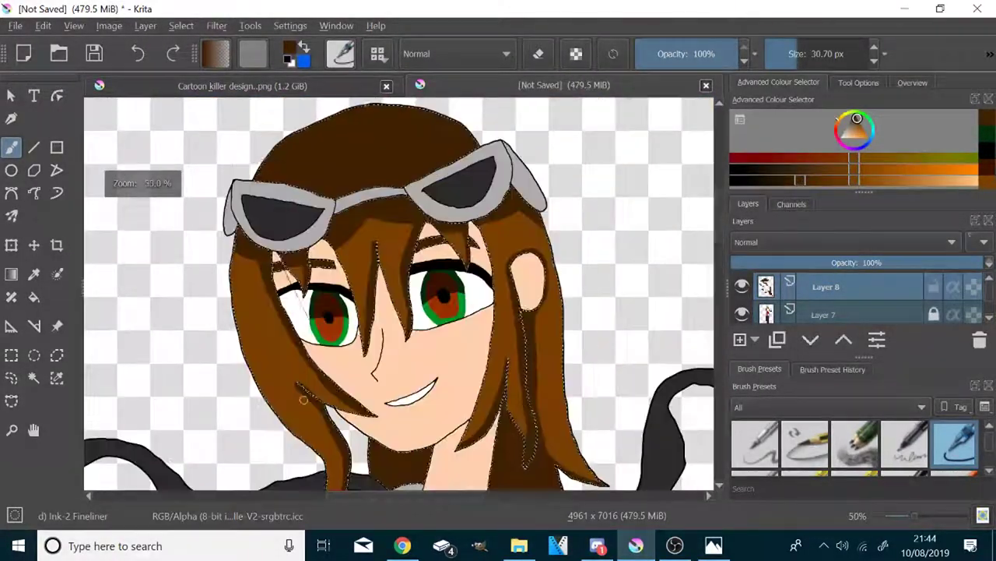
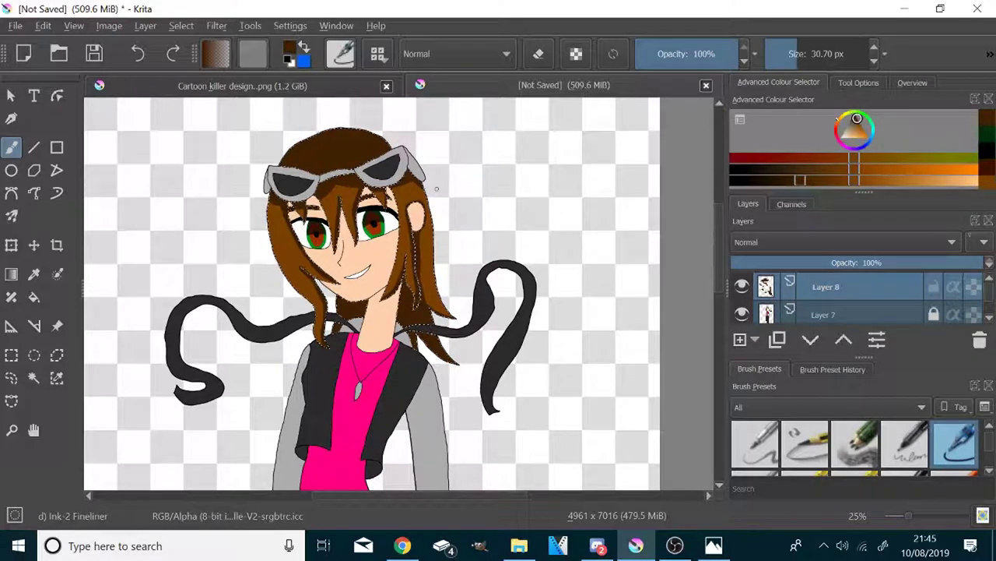
# Select all light grey areas with the contiguous selection tool: goggle frames, collar pieces, pendant, sleeves and cuffs.
pyautogui.scroll(3, 401, 295)
pyautogui.scroll(-4, 380, 304)
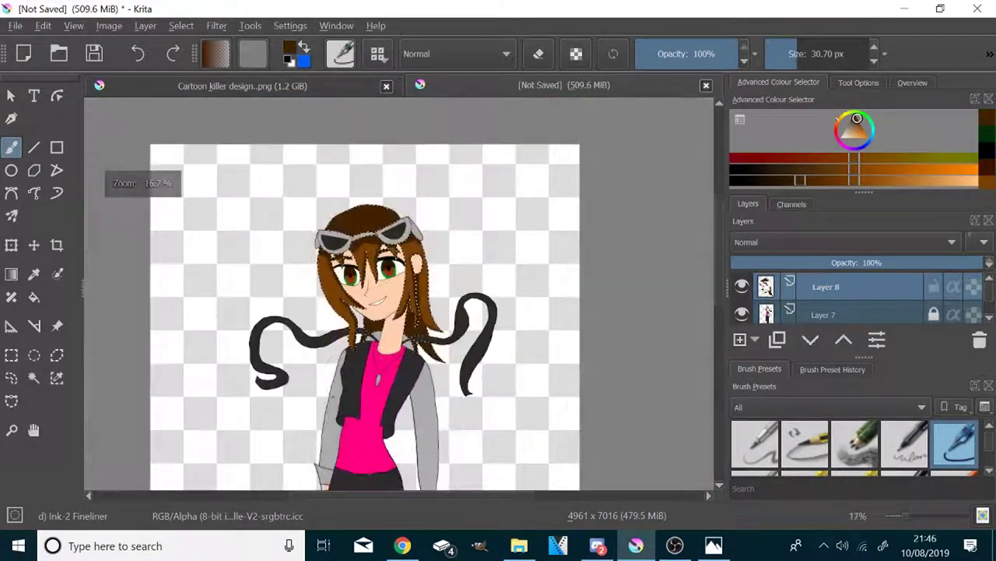
pyautogui.click(31, 377)
pyautogui.scroll(10, 405, 251)
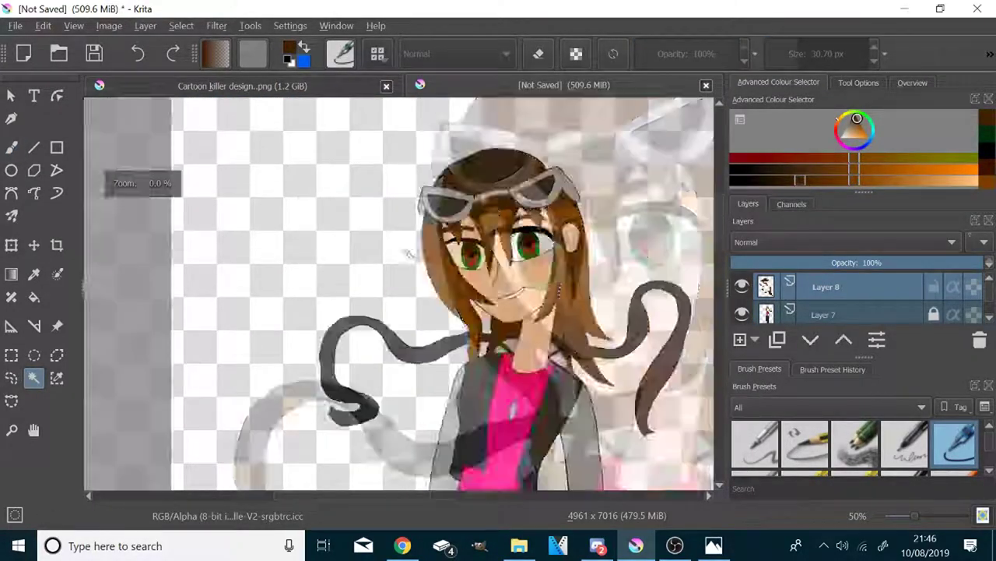
pyautogui.scroll(-7, 381, 260)
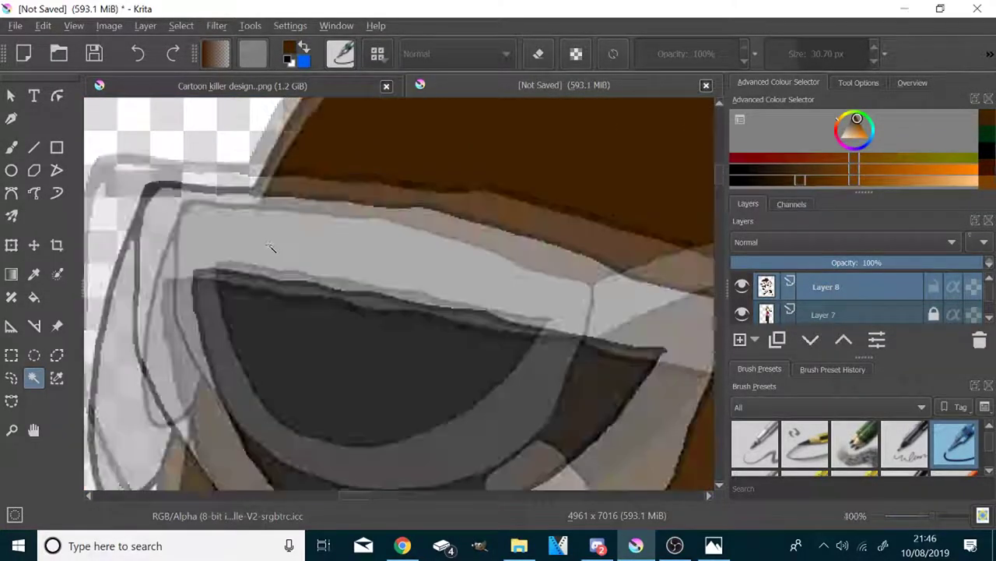
pyautogui.scroll(5, 263, 227)
pyautogui.scroll(2, 263, 226)
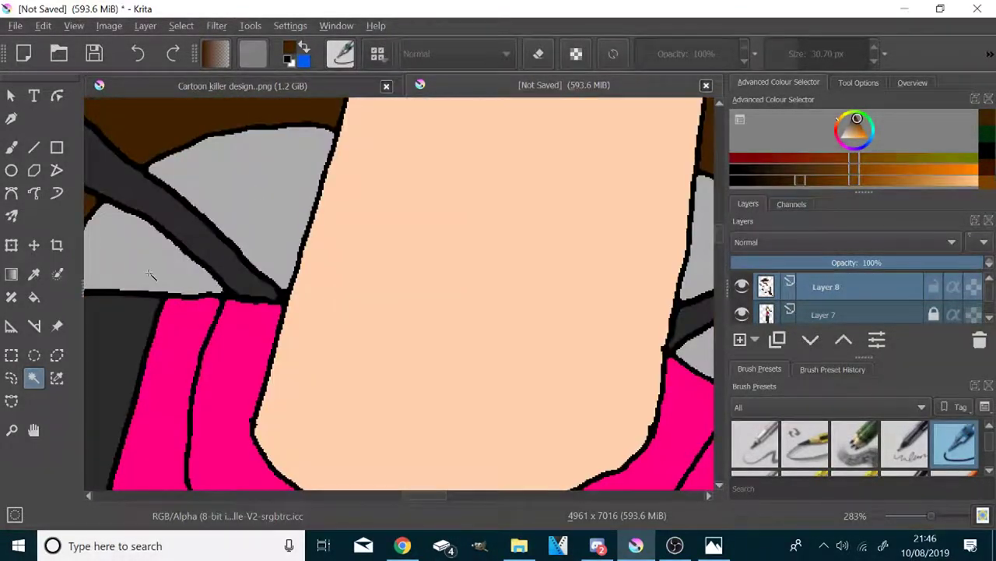
pyautogui.scroll(-6, 411, 314)
pyautogui.scroll(5, 208, 287)
pyautogui.scroll(-4, 209, 287)
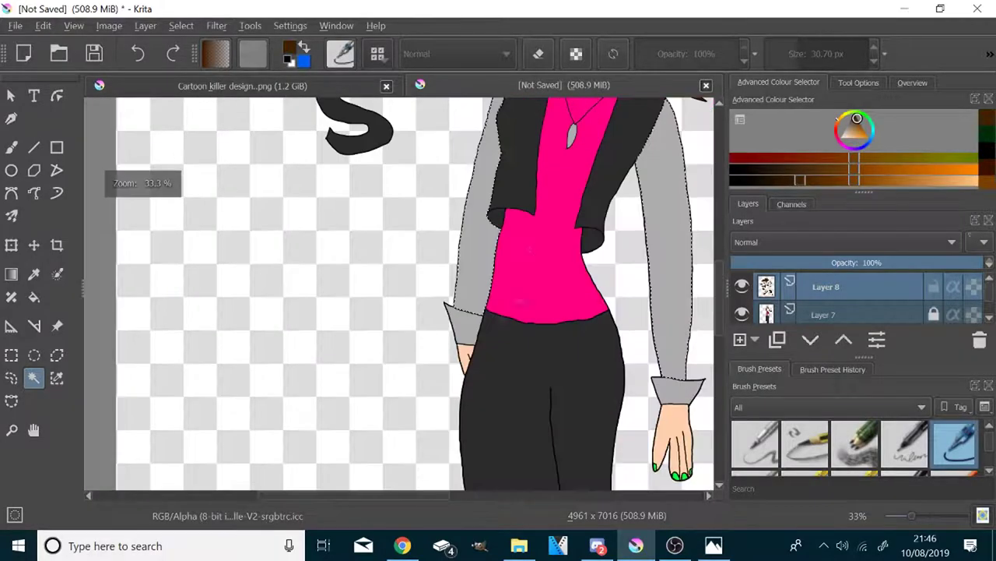
pyautogui.scroll(4, 374, 343)
pyautogui.scroll(-6, 373, 342)
pyautogui.scroll(3, 405, 260)
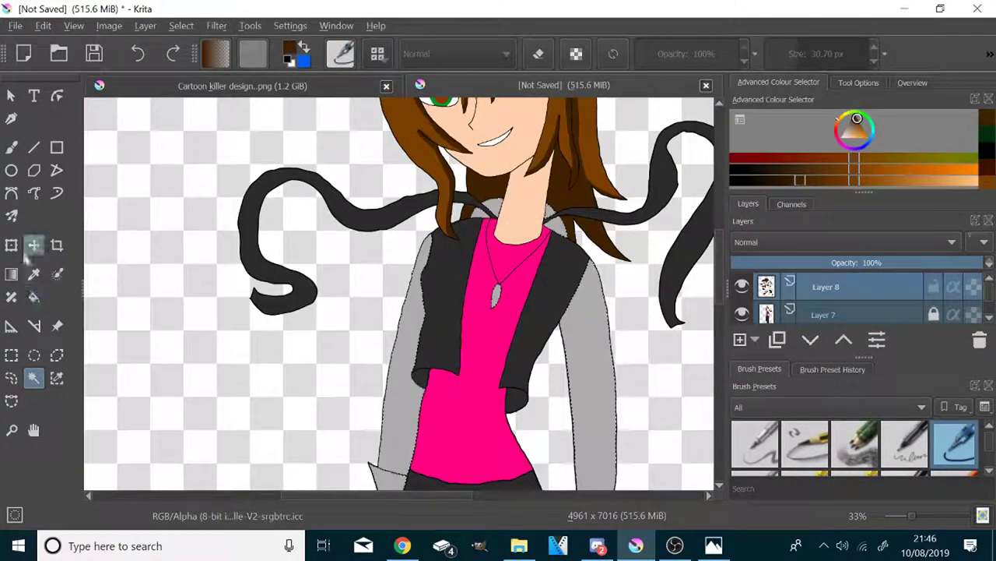
# Sample the light grey from the pendant, darken it and shade the goggle frames, bridge and side pieces with a 30.70 px brush.
pyautogui.click(34, 274)
pyautogui.scroll(-2, 272, 241)
pyautogui.scroll(2, 355, 282)
pyautogui.click(492, 304)
pyautogui.click(787, 169)
pyautogui.click(11, 147)
pyautogui.scroll(-2, 197, 293)
pyautogui.scroll(5, 283, 140)
pyautogui.scroll(-1, 283, 204)
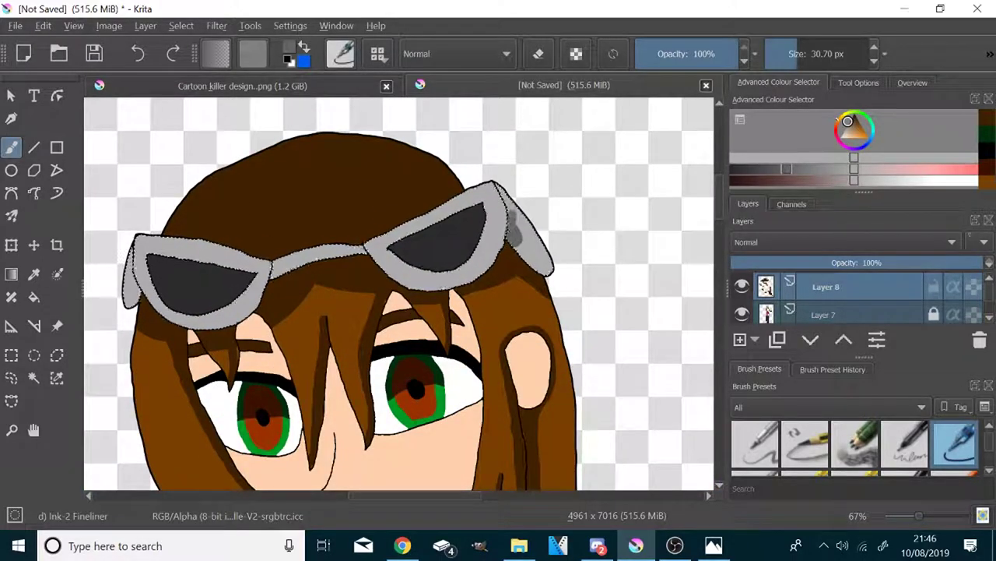
pyautogui.moveTo(520, 228); pyautogui.dragTo(538, 261)
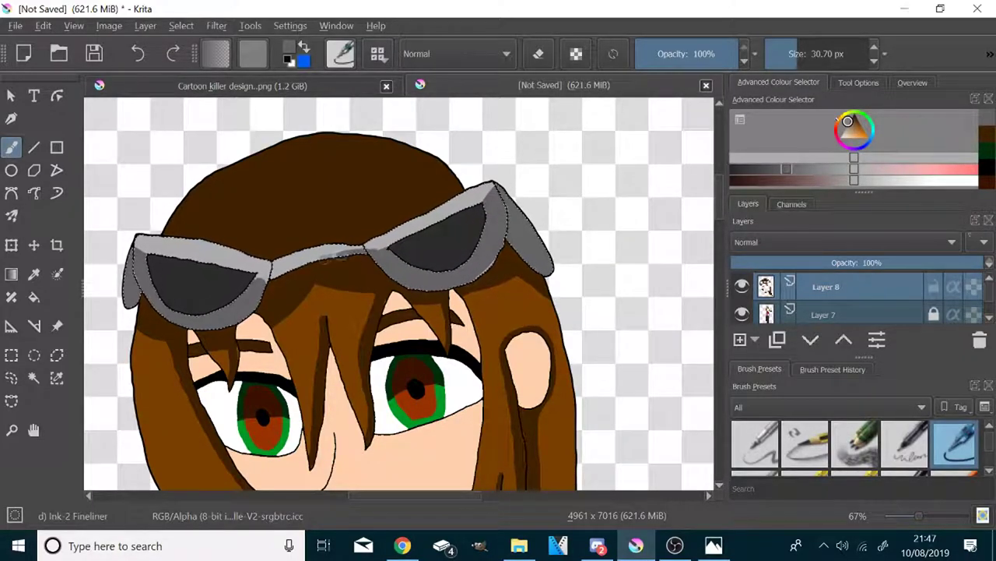
# Cover the collar pieces with the darker grey and shade the right half of the necklace pendant.
pyautogui.scroll(-2, 372, 268)
pyautogui.scroll(4, 432, 284)
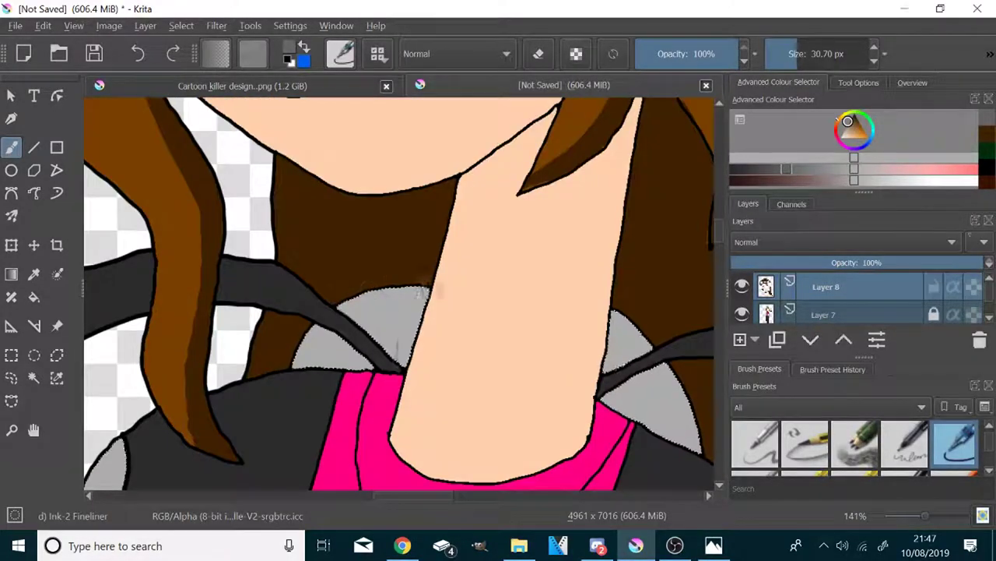
pyautogui.moveTo(432, 284); pyautogui.dragTo(233, 203)
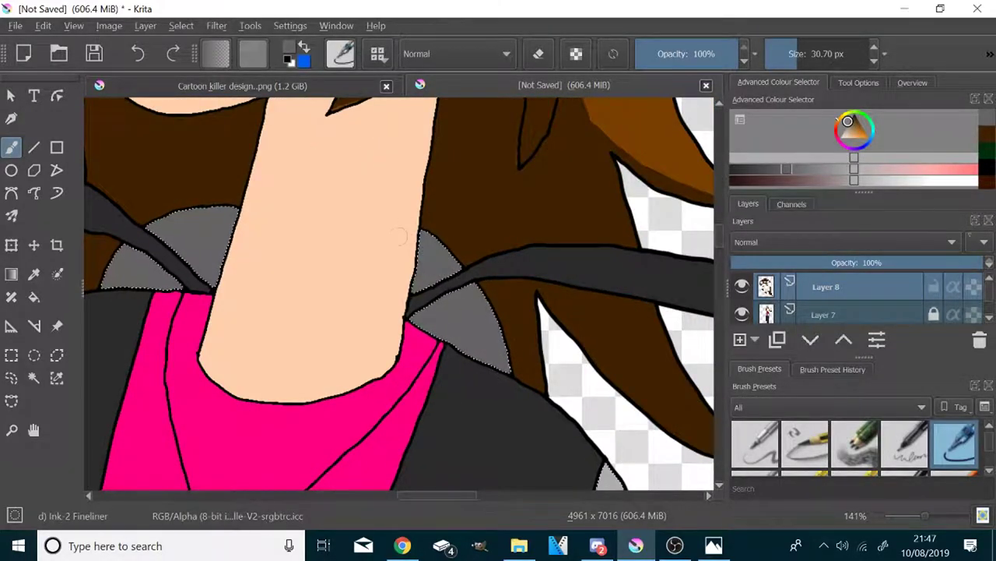
pyautogui.scroll(-2, 532, 180)
pyautogui.scroll(4, 441, 254)
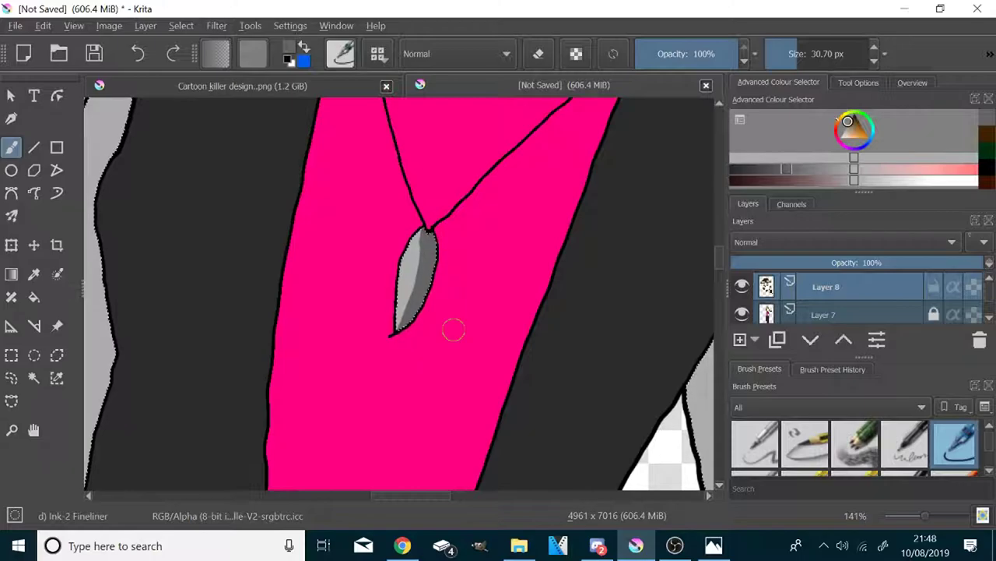
# Shade the inner and lower edges of the left sleeve with the darker grey, using a 56.55 px brush for the lower part.
pyautogui.scroll(-3, 454, 330)
pyautogui.moveTo(312, 273); pyautogui.dragTo(303, 401)
pyautogui.moveTo(306, 356)
pyautogui.mouseDown()
pyautogui.moveTo(301, 412)
pyautogui.moveTo(318, 433)
pyautogui.mouseUp()
pyautogui.scroll(-4, 318, 268)
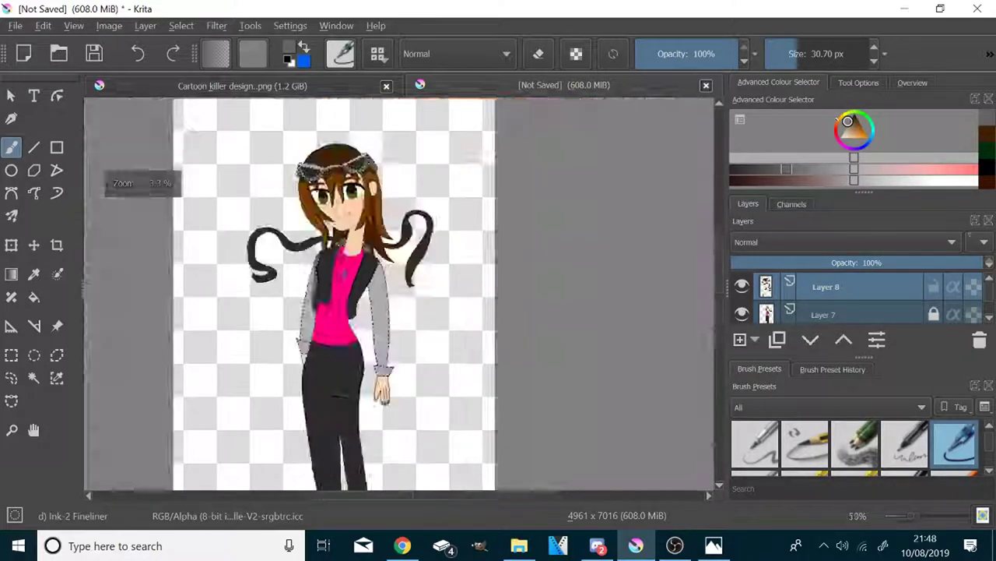
pyautogui.scroll(5, 301, 346)
pyautogui.click(806, 58)
pyautogui.moveTo(393, 168); pyautogui.dragTo(360, 338)
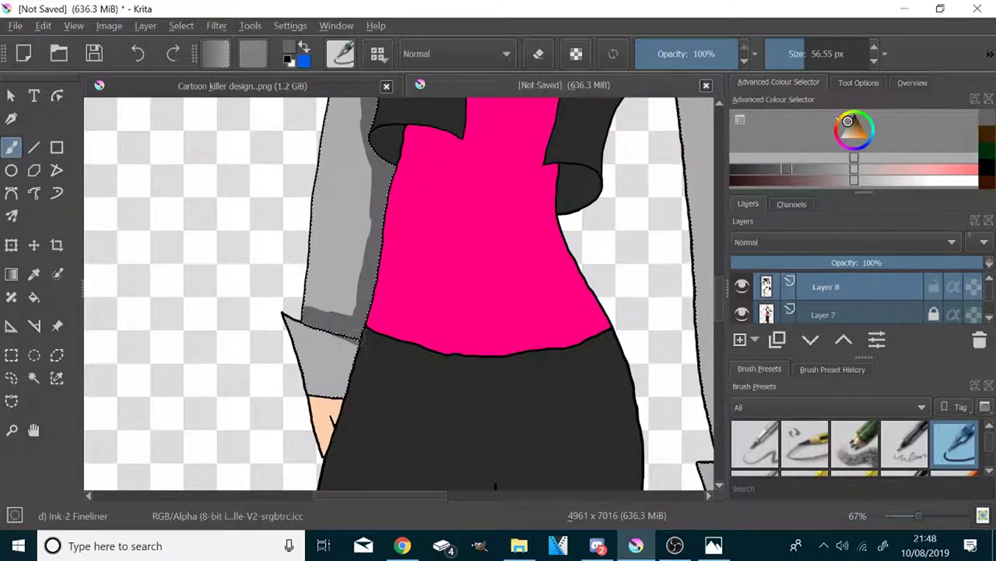
# Shade the shoulder and the inner edge of the right sleeve with the darker grey.
pyautogui.scroll(-2, 516, 246)
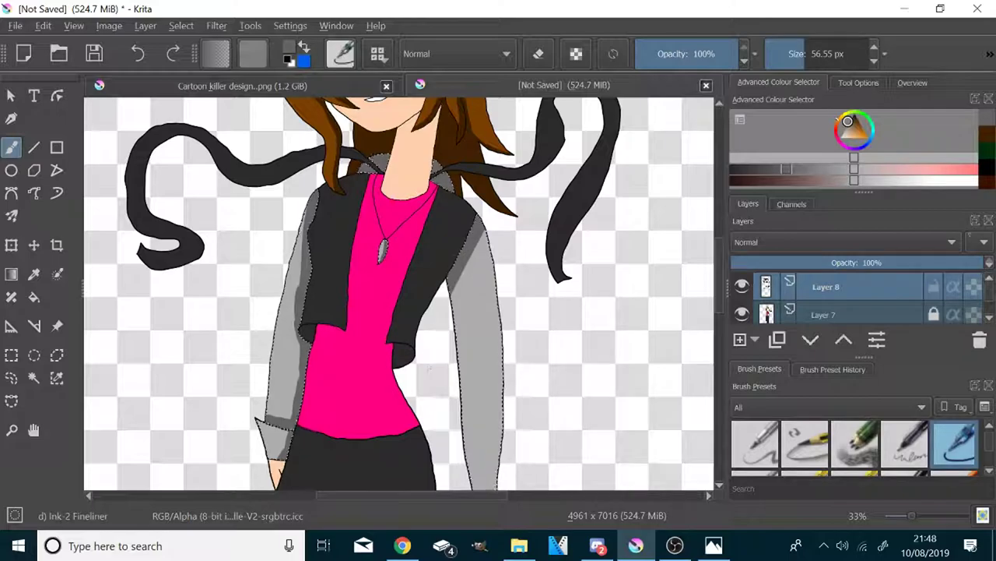
pyautogui.scroll(-2, 450, 321)
pyautogui.scroll(2, 478, 406)
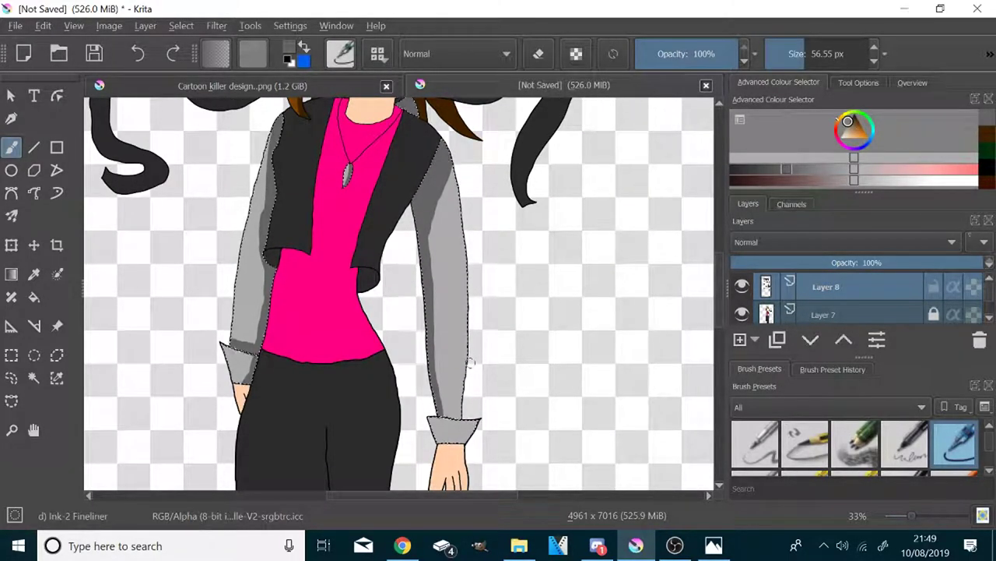
pyautogui.scroll(5, 452, 483)
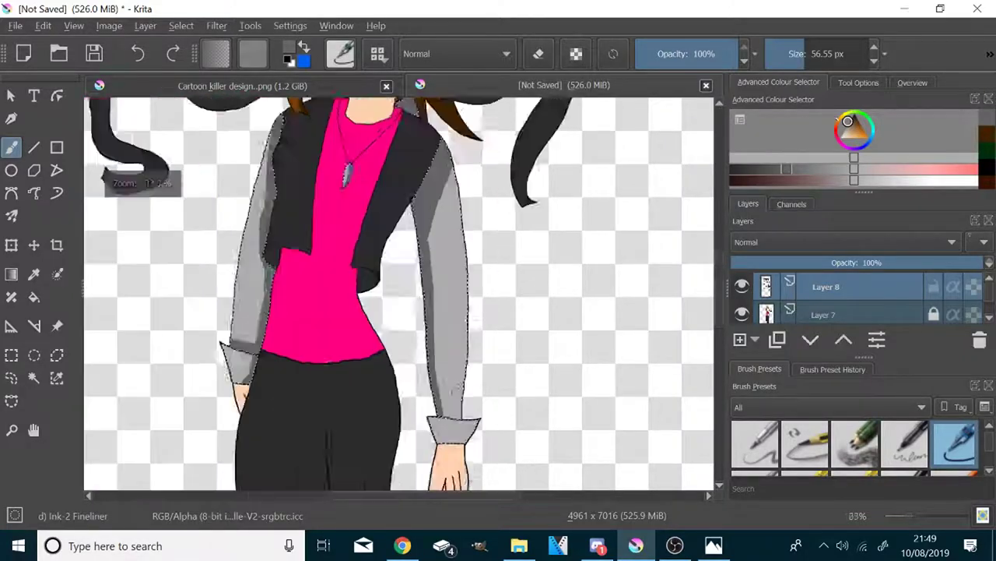
pyautogui.scroll(-5, 455, 323)
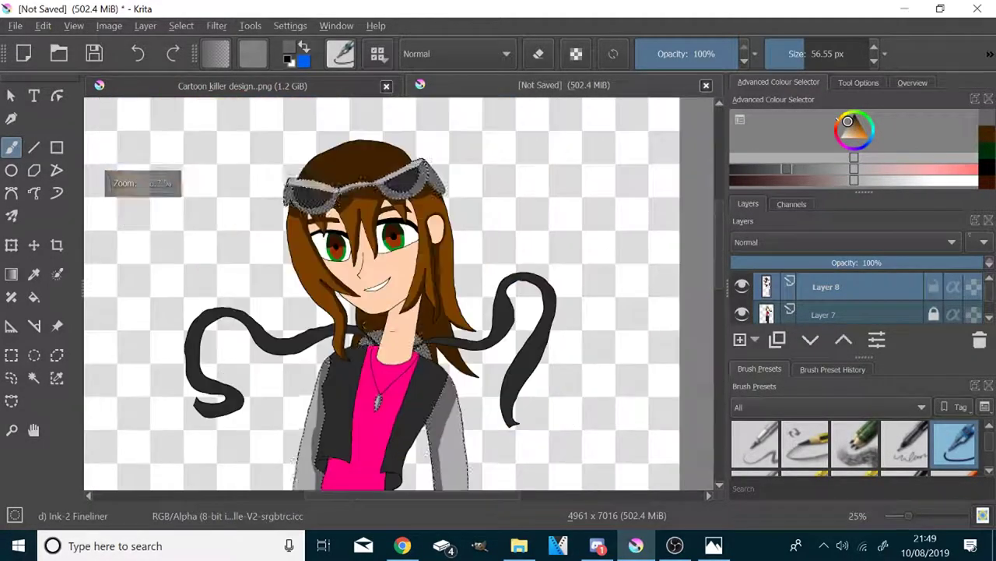
# Select the dark grey areas of the goggle lenses, scarf, vest, trousers and shoes by colour.
pyautogui.scroll(1, 339, 291)
pyautogui.click(33, 377)
pyautogui.scroll(3, 345, 168)
pyautogui.scroll(-2, 277, 246)
pyautogui.scroll(2, 273, 165)
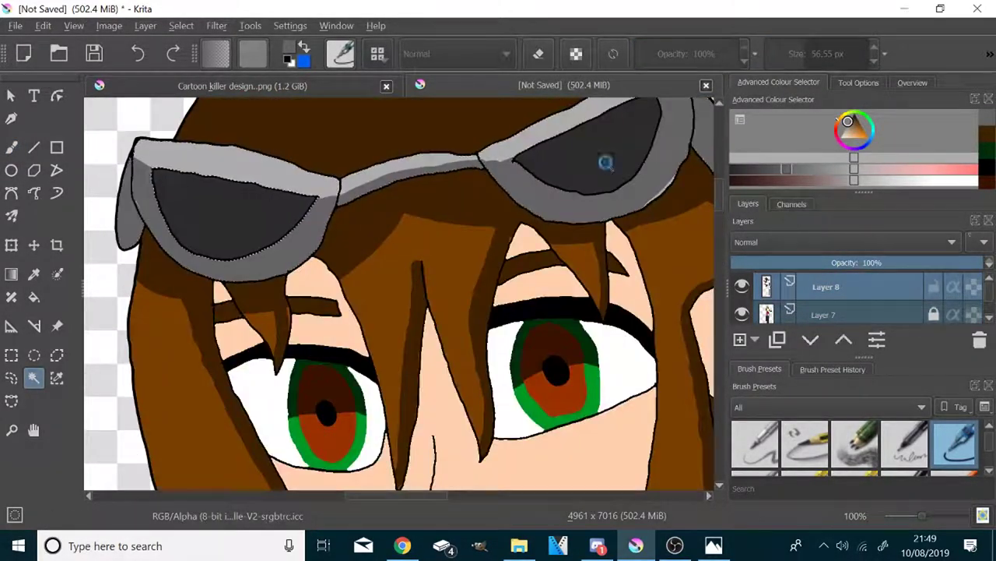
pyautogui.click(602, 162)
pyautogui.scroll(-3, 242, 201)
pyautogui.scroll(4, 460, 396)
pyautogui.scroll(3, 129, 368)
pyautogui.scroll(-10, 125, 367)
pyautogui.scroll(5, 124, 434)
pyautogui.scroll(-6, 144, 183)
pyautogui.scroll(5, 278, 420)
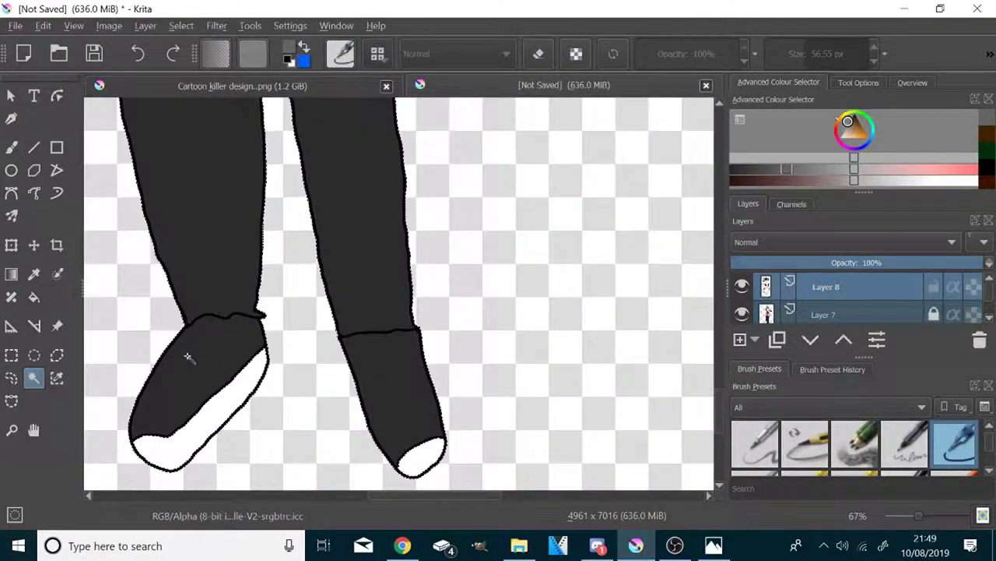
pyautogui.scroll(-5, 187, 355)
pyautogui.scroll(4, 233, 272)
# Sample the dark grey, change the brush colour to black and shade the lower and outer parts of both goggle lenses.
pyautogui.click(33, 274)
pyautogui.click(336, 255)
pyautogui.click(11, 148)
pyautogui.click(854, 114)
pyautogui.scroll(-2, 450, 327)
pyautogui.scroll(2, 323, 156)
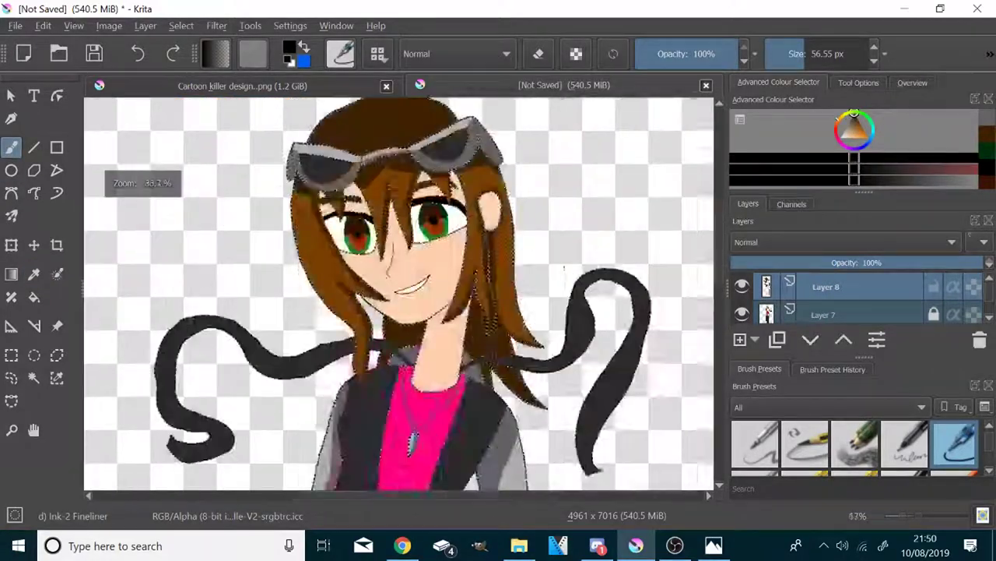
pyautogui.scroll(5, 323, 156)
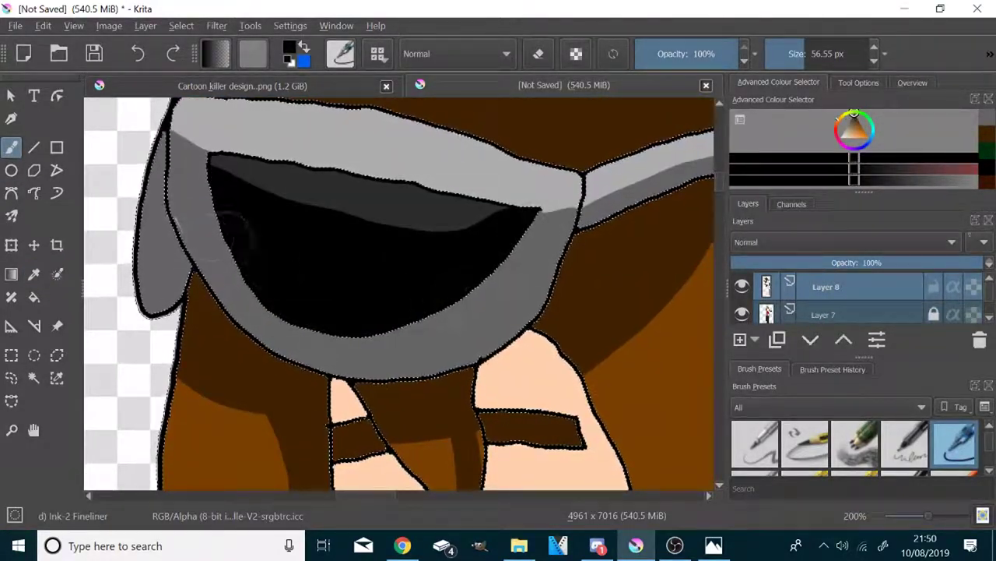
pyautogui.scroll(-4, 267, 253)
pyautogui.scroll(5, 330, 249)
pyautogui.scroll(-2, 329, 249)
pyautogui.scroll(1, 312, 128)
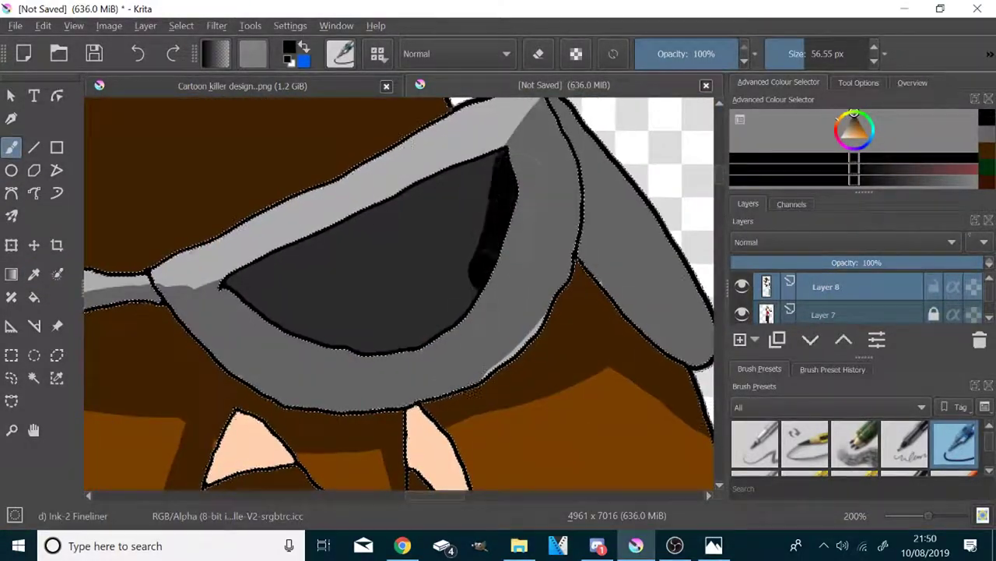
# Shade the neck parts and inner edges of both scarf tails with black.
pyautogui.scroll(-4, 283, 366)
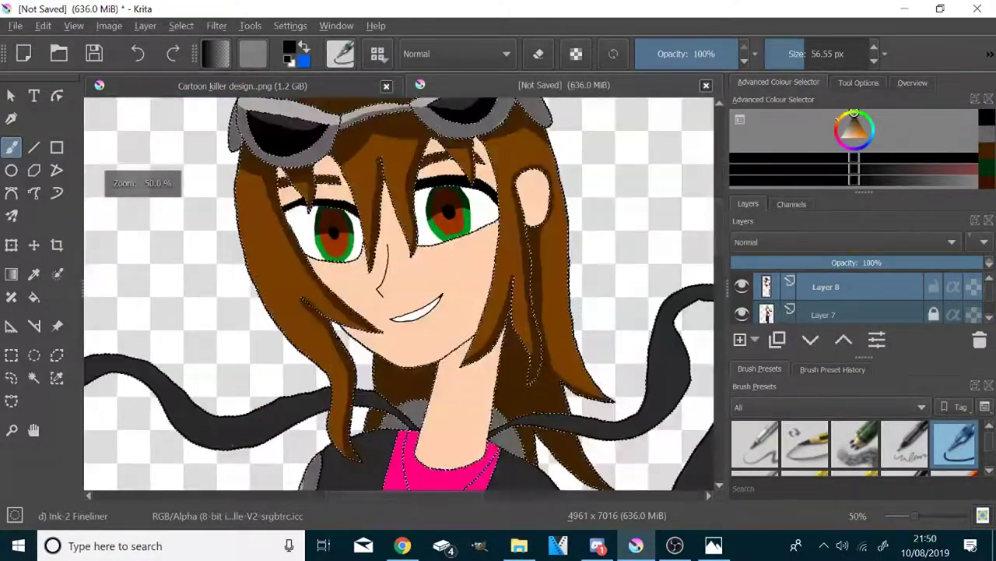
pyautogui.scroll(3, 383, 292)
pyautogui.scroll(2, 527, 303)
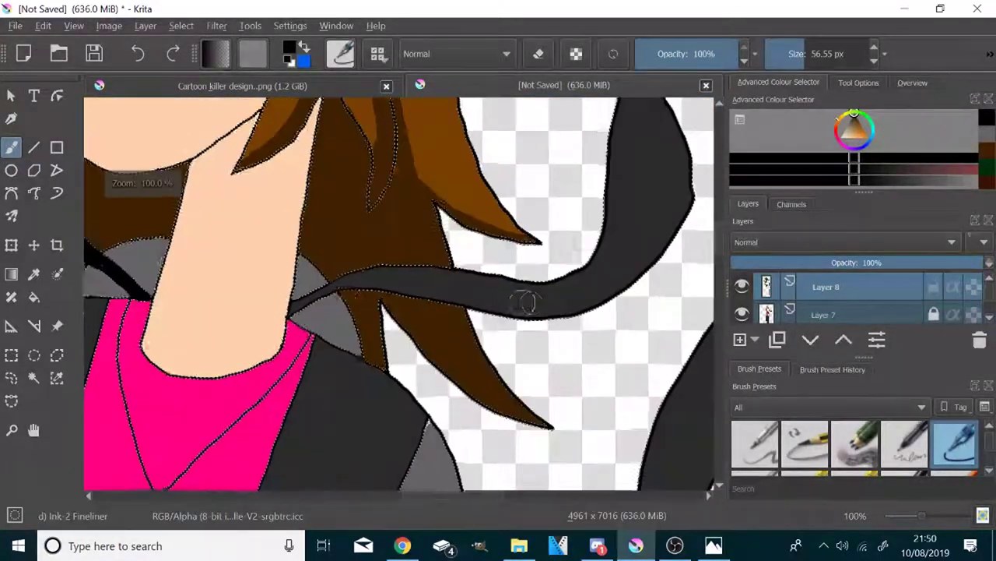
pyautogui.scroll(-2, 691, 293)
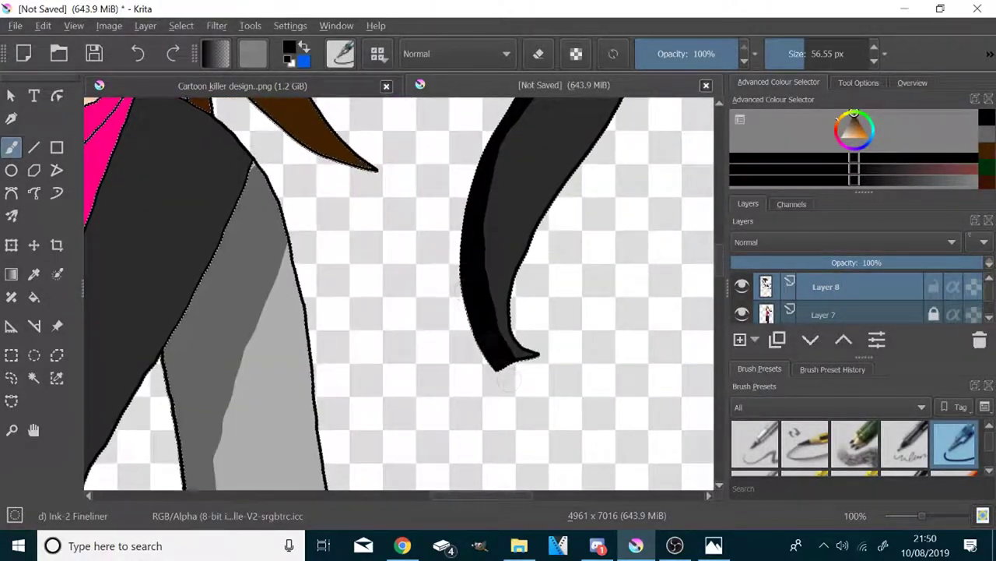
pyautogui.scroll(1, 473, 135)
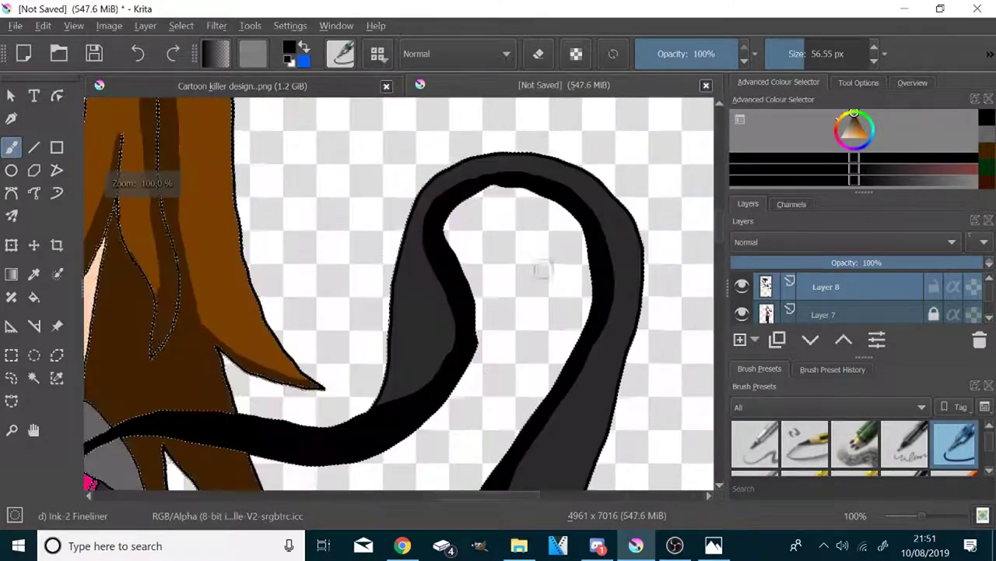
pyautogui.scroll(-3, 534, 267)
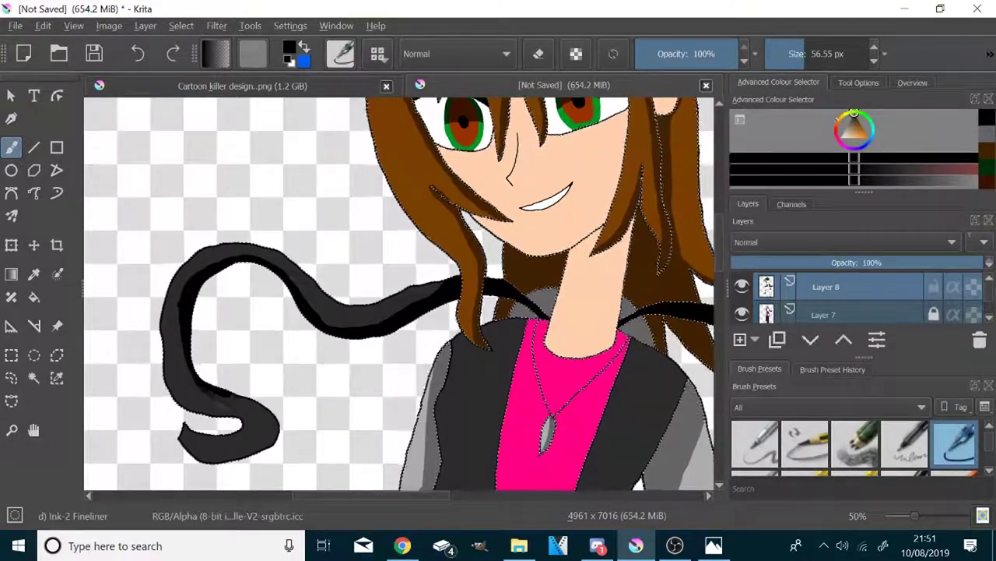
# Shade the left scarf tail beside the hair and both shoulders of the vest with black.
pyautogui.scroll(2, 496, 379)
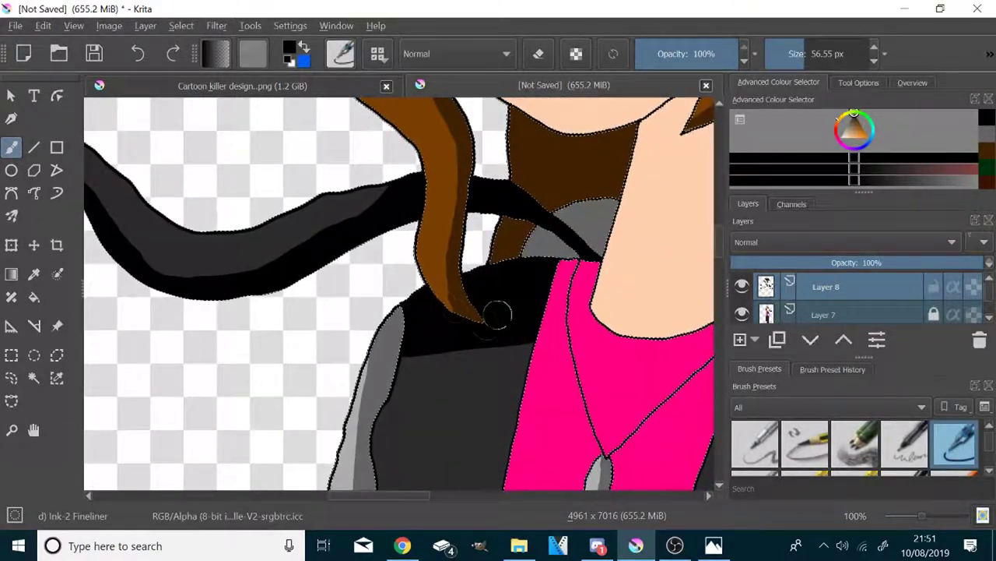
pyautogui.scroll(-3, 460, 311)
pyautogui.scroll(3, 588, 343)
pyautogui.moveTo(585, 343)
pyautogui.mouseDown()
pyautogui.moveTo(585, 318)
pyautogui.moveTo(514, 288)
pyautogui.mouseUp()
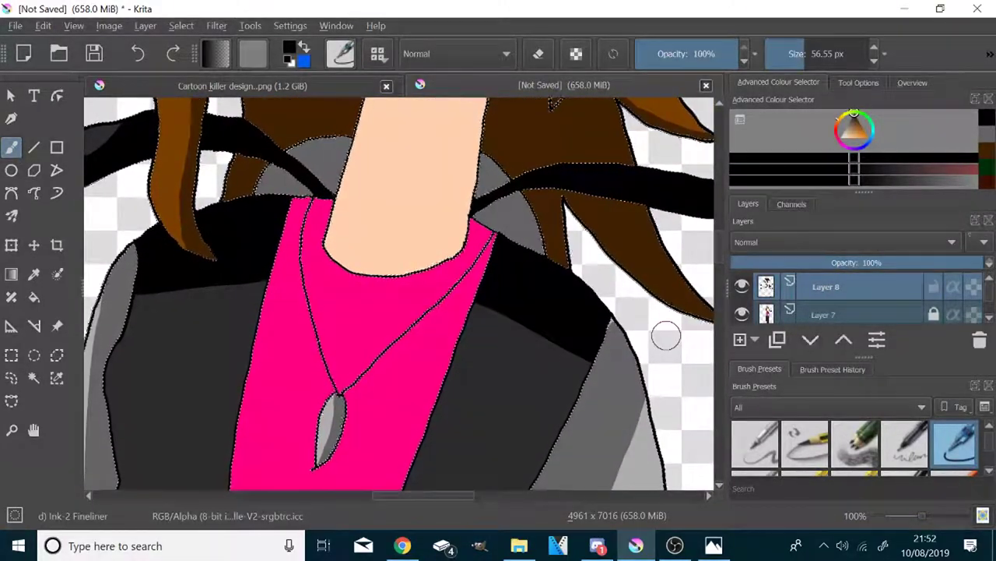
# Fill the turned-under folds at the bottom of both vest flaps with black.
pyautogui.scroll(-2, 666, 336)
pyautogui.scroll(4, 401, 348)
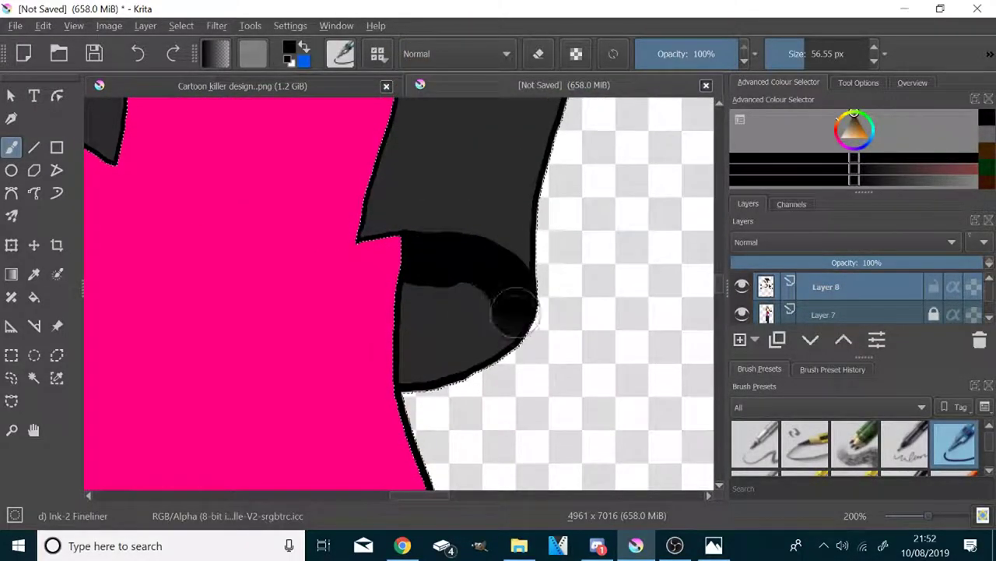
pyautogui.scroll(-3, 511, 294)
pyautogui.scroll(3, 322, 223)
pyautogui.scroll(-3, 245, 222)
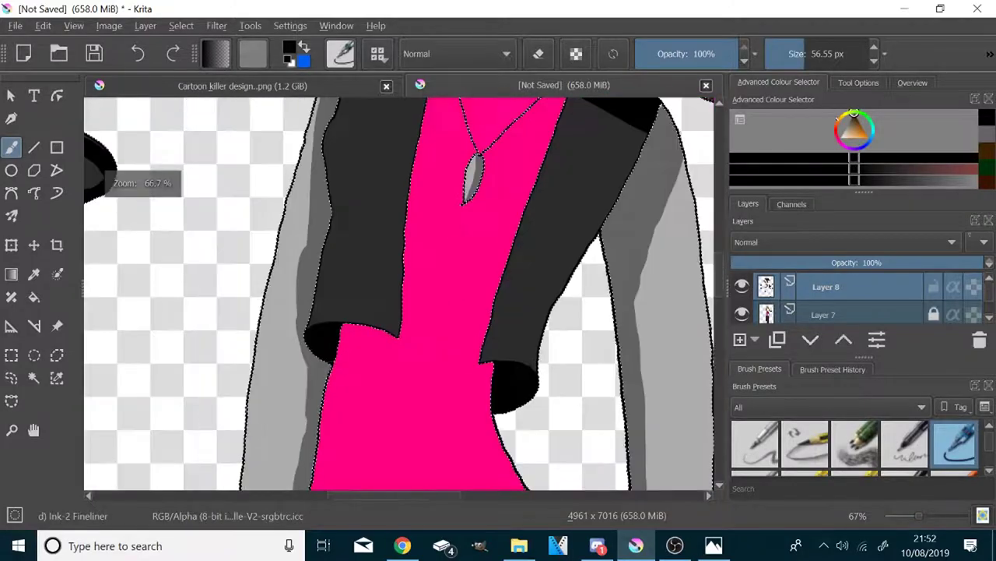
# Shade the lower part of both vest flaps with black, leaving the folded front corners dark grey.
pyautogui.scroll(3, 367, 231)
pyautogui.scroll(-1, 601, 365)
pyautogui.scroll(-1, 601, 364)
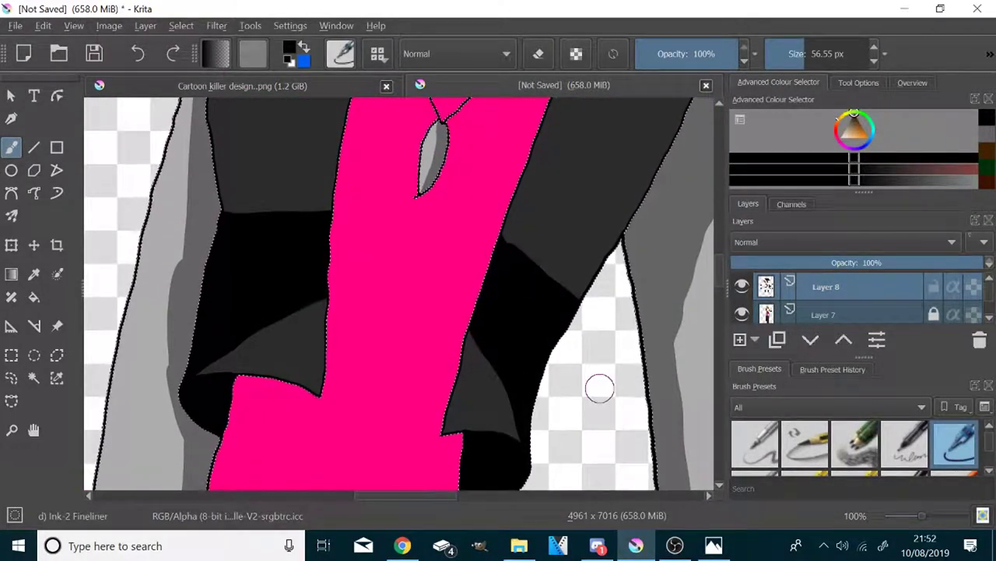
pyautogui.scroll(-1, 587, 298)
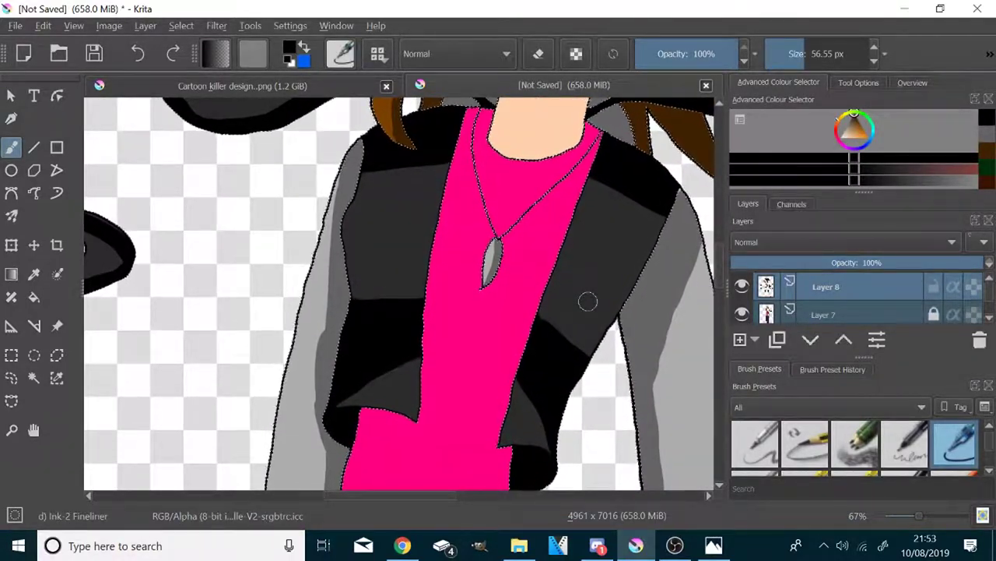
# Shade the ankle openings of both shoes and the inner side of each shoe with black.
pyautogui.scroll(-2, 386, 288)
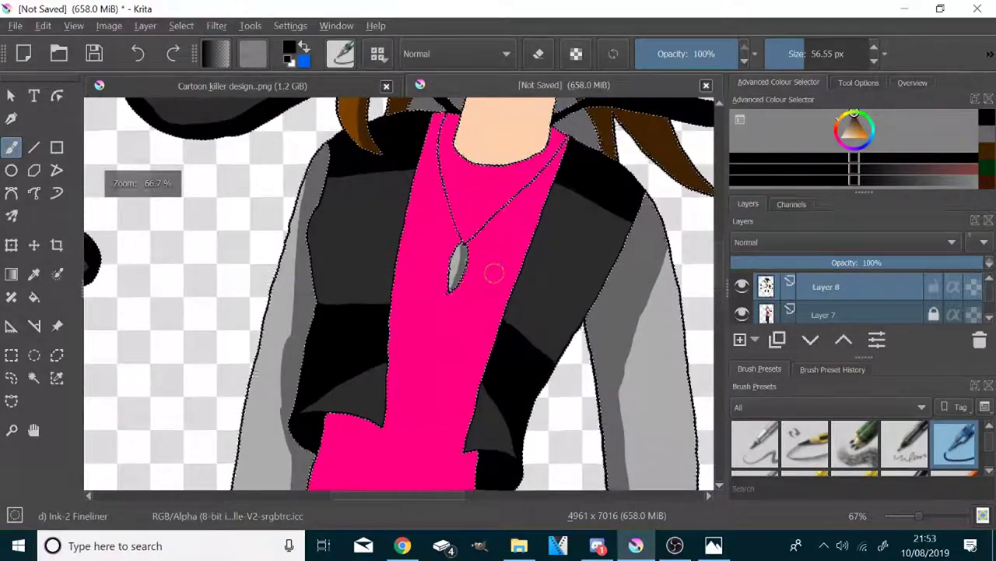
pyautogui.scroll(-1, 488, 185)
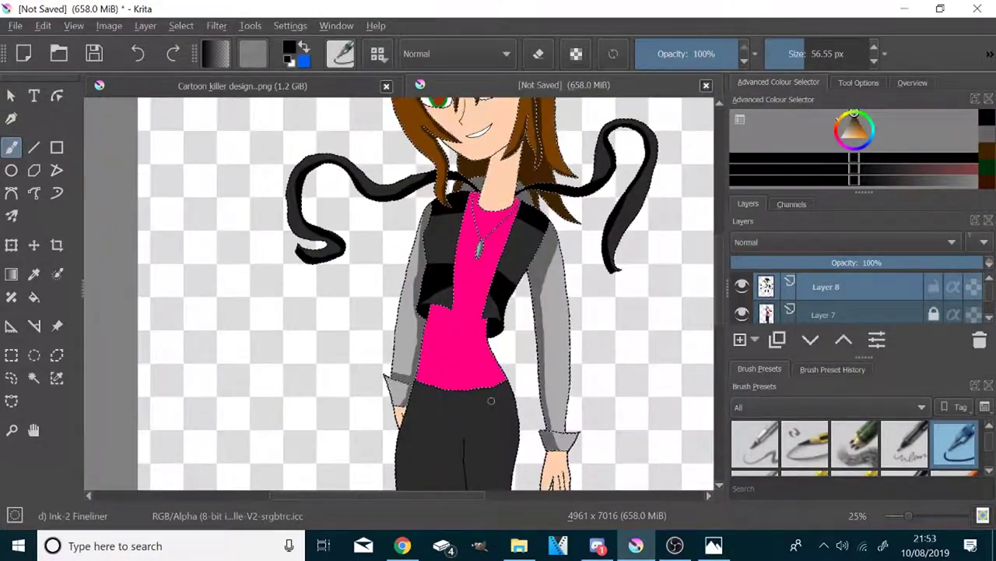
pyautogui.scroll(5, 491, 401)
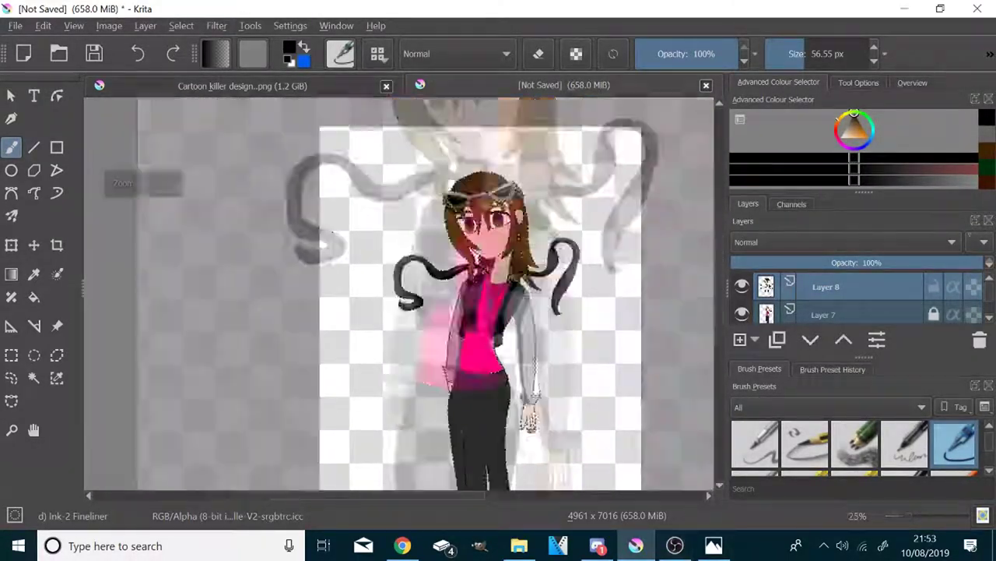
pyautogui.moveTo(584, 218)
pyautogui.mouseDown()
pyautogui.moveTo(534, 216)
pyautogui.moveTo(589, 238)
pyautogui.moveTo(537, 312)
pyautogui.moveTo(460, 325)
pyautogui.moveTo(450, 337)
pyautogui.moveTo(572, 335)
pyautogui.mouseUp()
pyautogui.scroll(-4, 498, 343)
pyautogui.scroll(4, 572, 312)
pyautogui.scroll(-4, 473, 359)
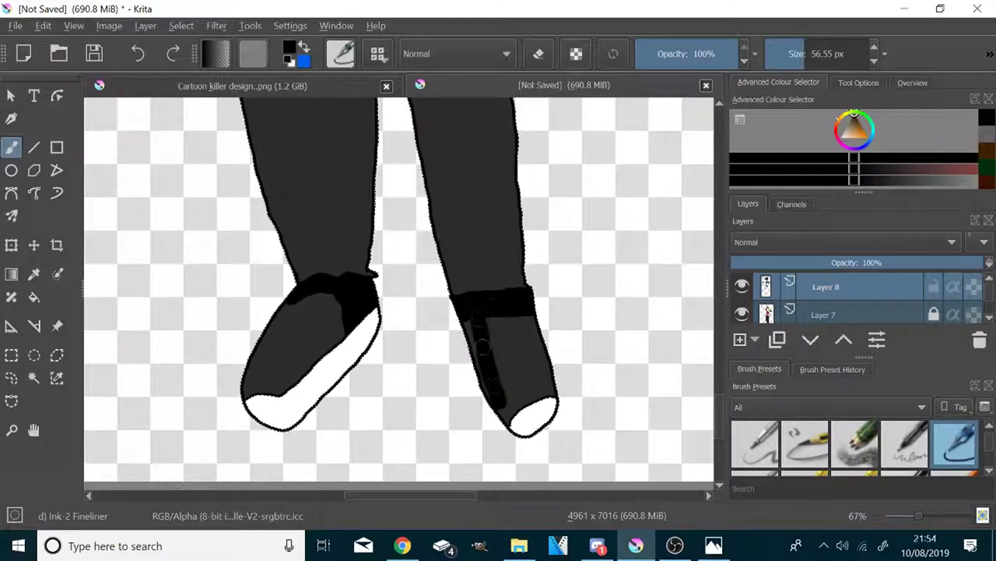
pyautogui.moveTo(467, 366)
pyautogui.mouseDown()
pyautogui.moveTo(527, 304)
pyautogui.moveTo(483, 343)
pyautogui.mouseUp()
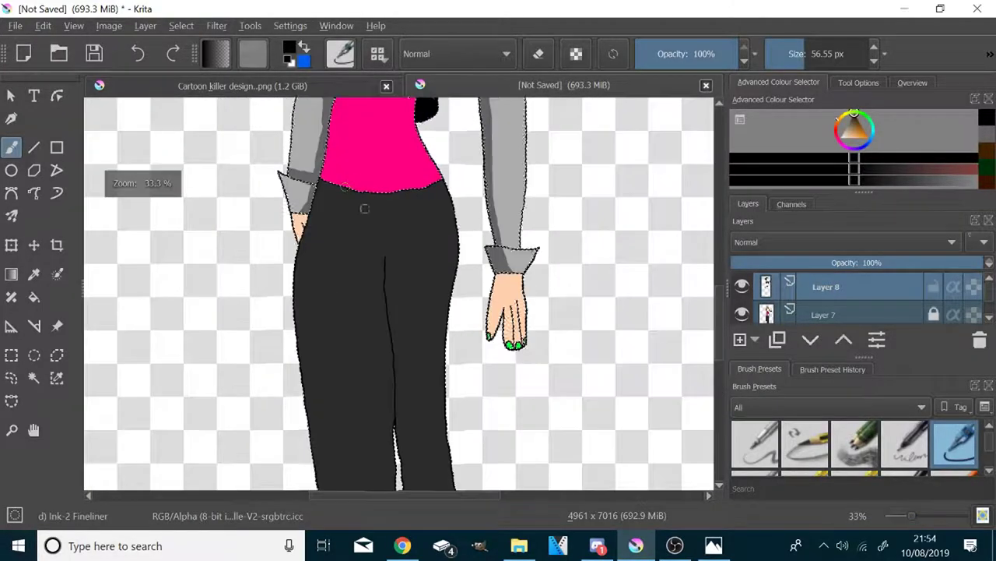
# Shade the inner legs, the right hip and the area under the left hand on the trousers with an 87.79 px black brush.
pyautogui.scroll(-2, 364, 208)
pyautogui.click(810, 60)
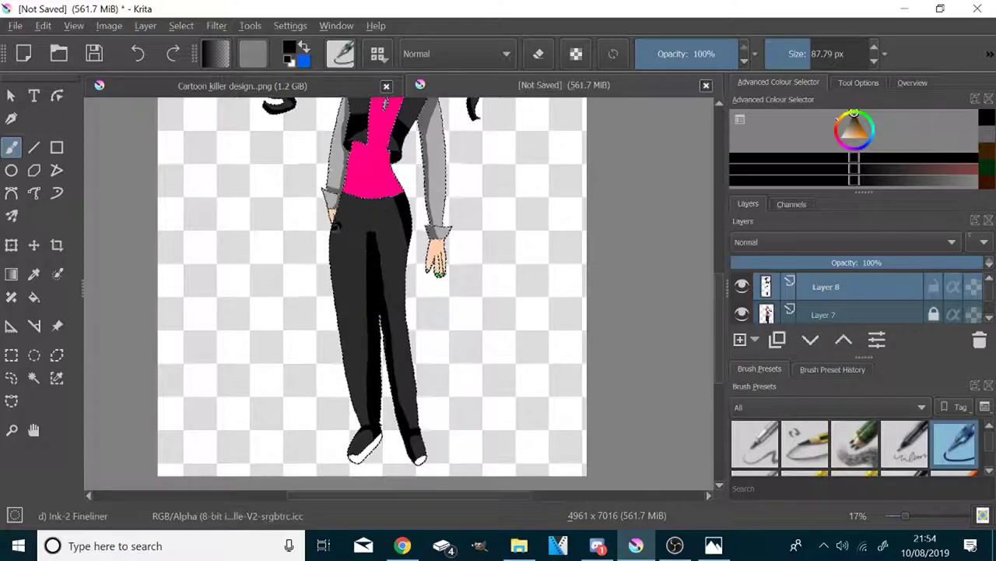
pyautogui.scroll(-2, 429, 351)
pyautogui.scroll(3, 445, 191)
# Select the pink shirt areas, including inside the necklace, then sample the pink and darken it for the brush.
pyautogui.click(33, 378)
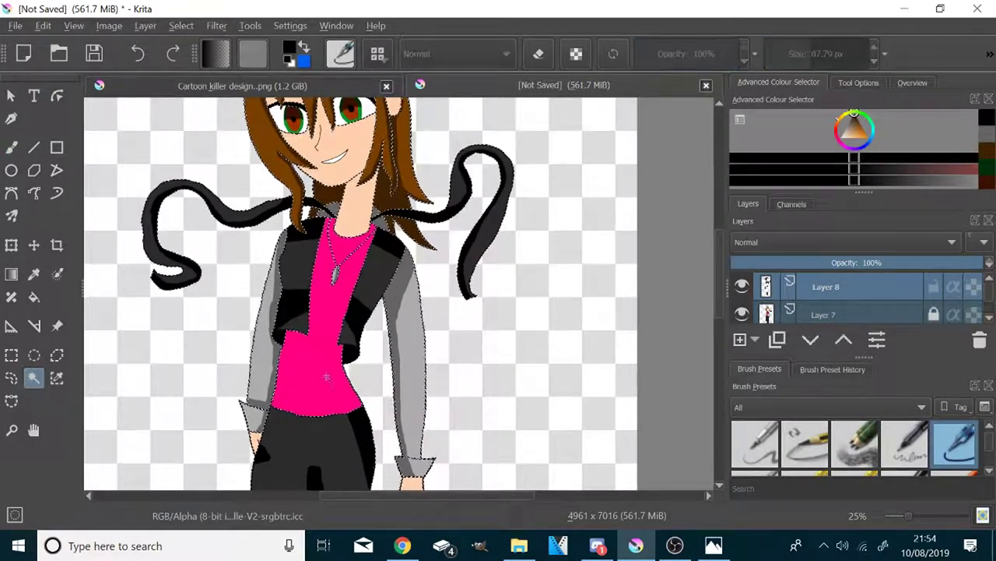
pyautogui.scroll(4, 347, 223)
pyautogui.click(309, 305)
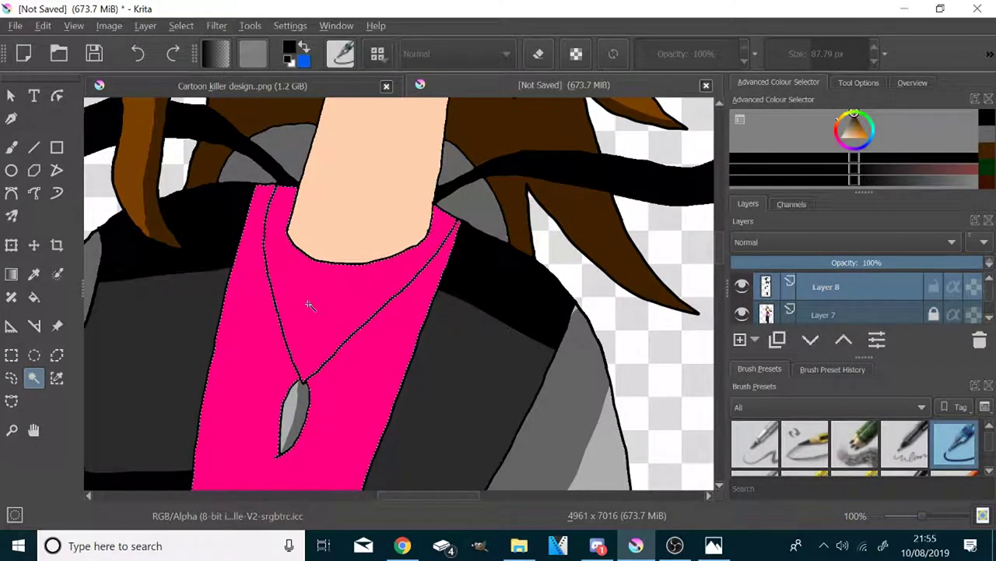
pyautogui.click(34, 275)
pyautogui.click(300, 278)
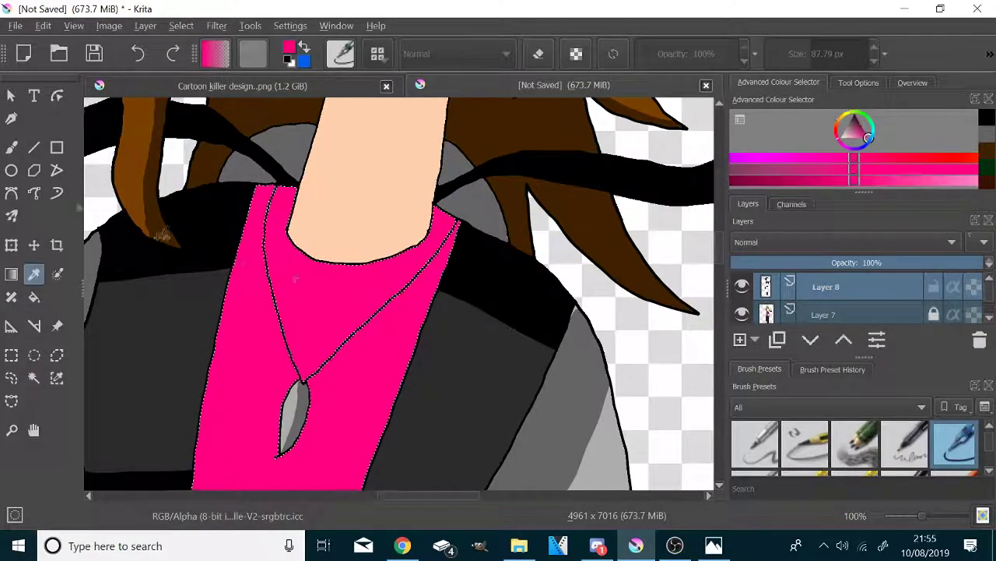
pyautogui.click(11, 148)
pyautogui.click(735, 181)
# Shade the shirt's neckline with dark pink and add shadows along the necklace and pendant with a 27.82 px brush.
pyautogui.scroll(-2, 275, 330)
pyautogui.scroll(2, 240, 354)
pyautogui.moveTo(505, 236); pyautogui.dragTo(487, 189)
pyautogui.moveTo(276, 226)
pyautogui.mouseDown()
pyautogui.moveTo(333, 174)
pyautogui.moveTo(305, 172)
pyautogui.mouseUp()
pyautogui.moveTo(811, 59)
pyautogui.mouseDown()
pyautogui.moveTo(788, 56)
pyautogui.moveTo(798, 55)
pyautogui.mouseUp()
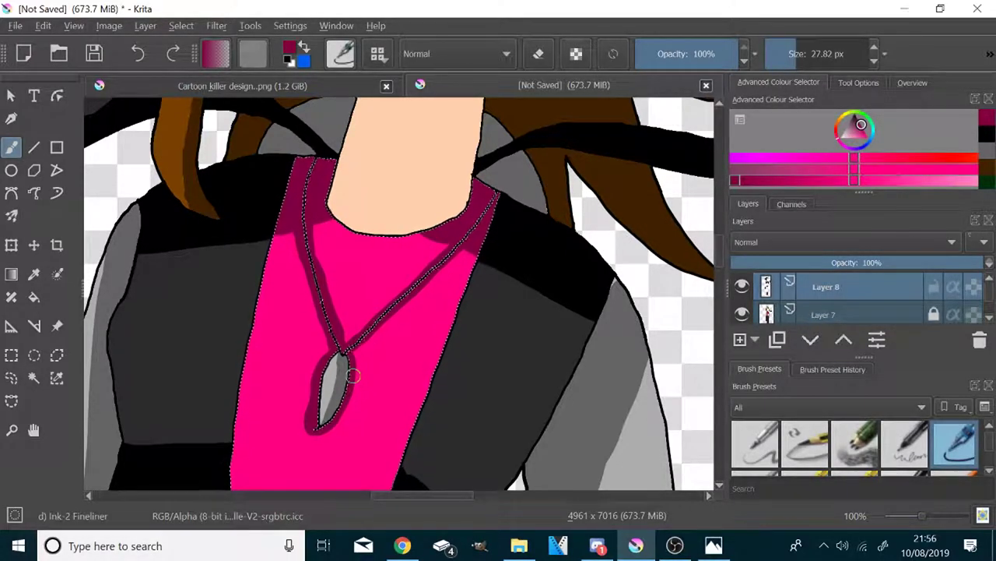
# Shade the shirt along both front edges of the vest with a 76.35 px dark pink brush.
pyautogui.scroll(-4, 398, 266)
pyautogui.scroll(2, 392, 285)
pyautogui.click(809, 53)
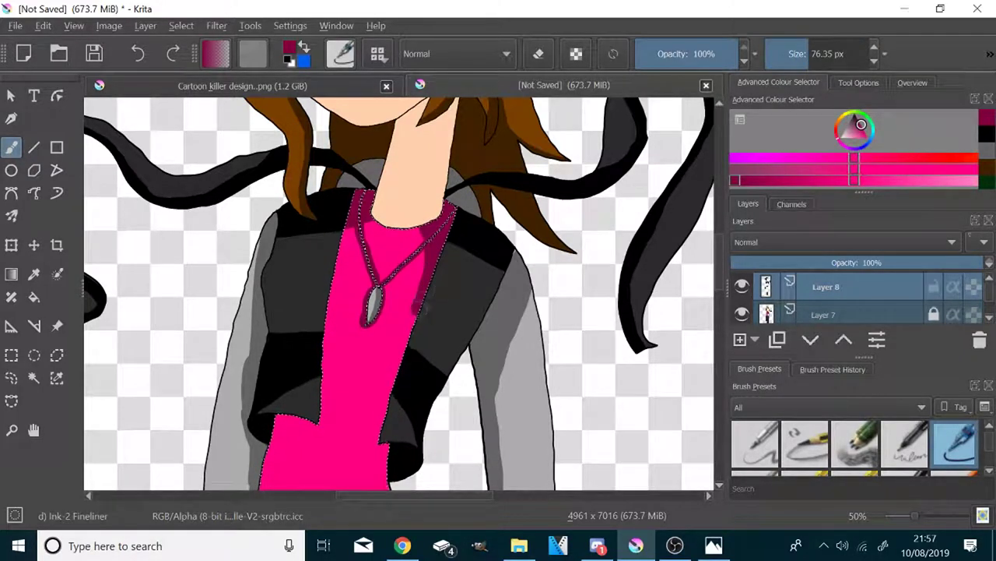
pyautogui.moveTo(422, 302)
pyautogui.mouseDown()
pyautogui.moveTo(385, 387)
pyautogui.moveTo(386, 465)
pyautogui.mouseUp()
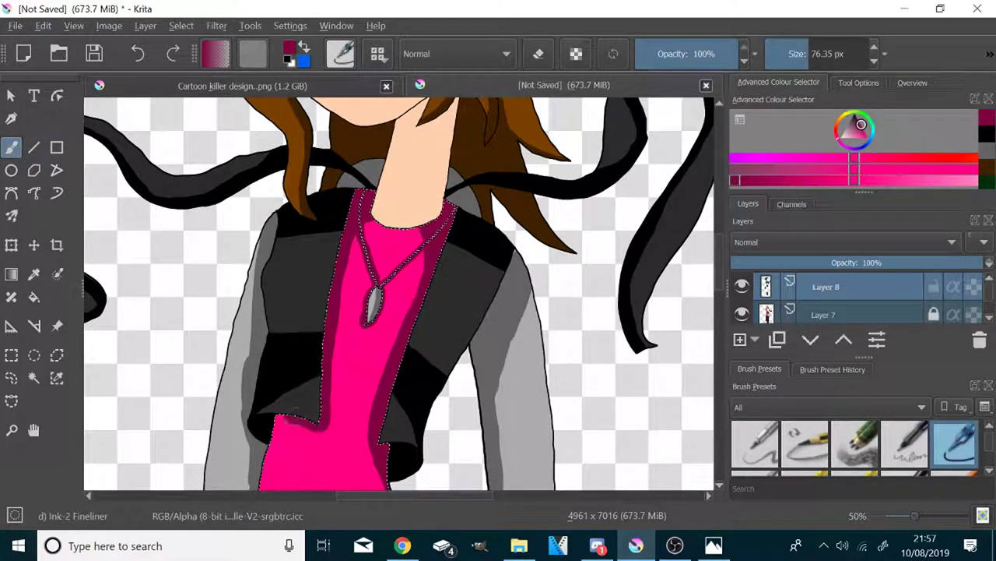
# Extend the dark pink shading under the left vest flap and down the right side of the waist.
pyautogui.scroll(-4, 285, 401)
pyautogui.scroll(5, 289, 434)
pyautogui.moveTo(416, 459); pyautogui.dragTo(413, 387)
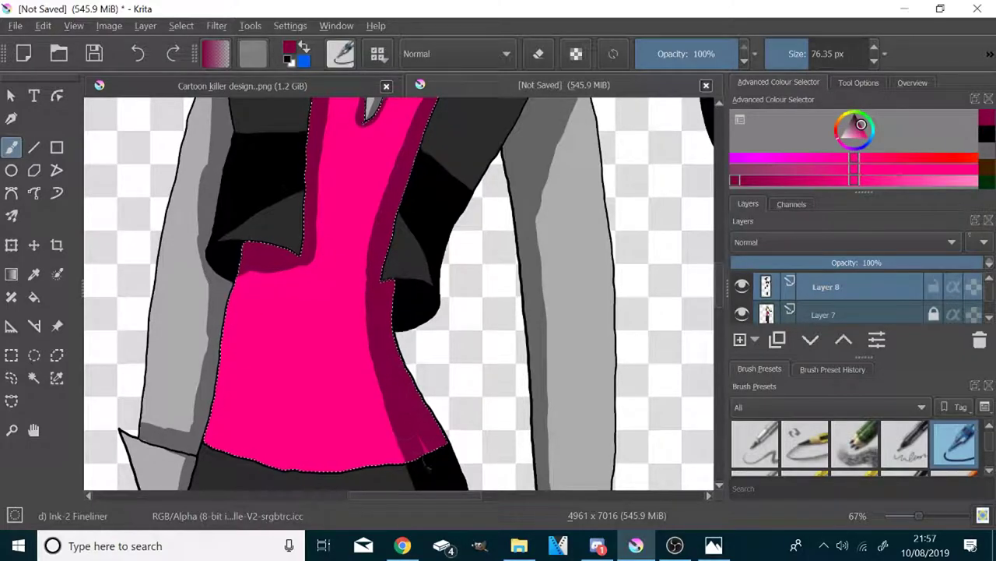
pyautogui.scroll(-5, 270, 261)
pyautogui.scroll(3, 206, 131)
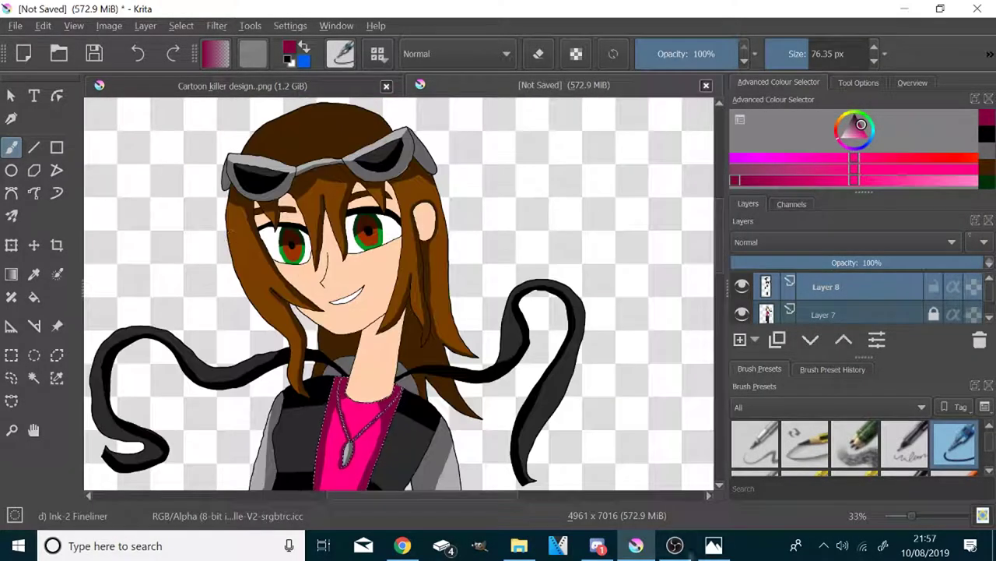
# Select the white areas of the teeth, shoe soles and toe caps by colour.
pyautogui.click(34, 378)
pyautogui.scroll(6, 336, 298)
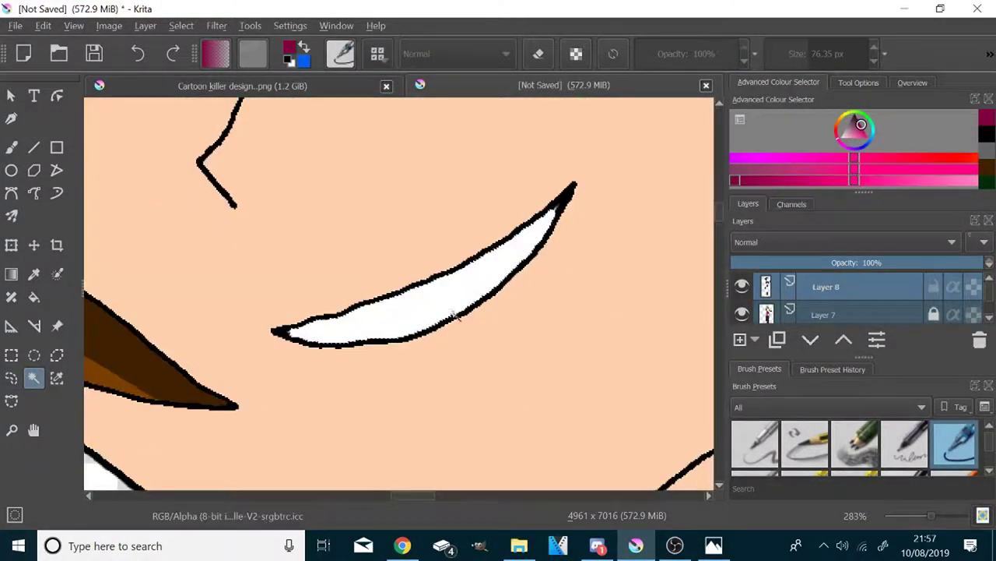
pyautogui.click(436, 308)
pyautogui.scroll(-12, 452, 400)
pyautogui.scroll(6, 460, 479)
pyautogui.scroll(4, 460, 384)
pyautogui.scroll(-3, 633, 444)
pyautogui.scroll(5, 513, 382)
pyautogui.click(508, 381)
# Sample the white, darken it to grey and shade the heel of the left shoe's sole and the inner side of the right toe cap.
pyautogui.click(33, 275)
pyautogui.click(506, 351)
pyautogui.click(735, 168)
pyautogui.click(11, 147)
pyautogui.scroll(-4, 292, 288)
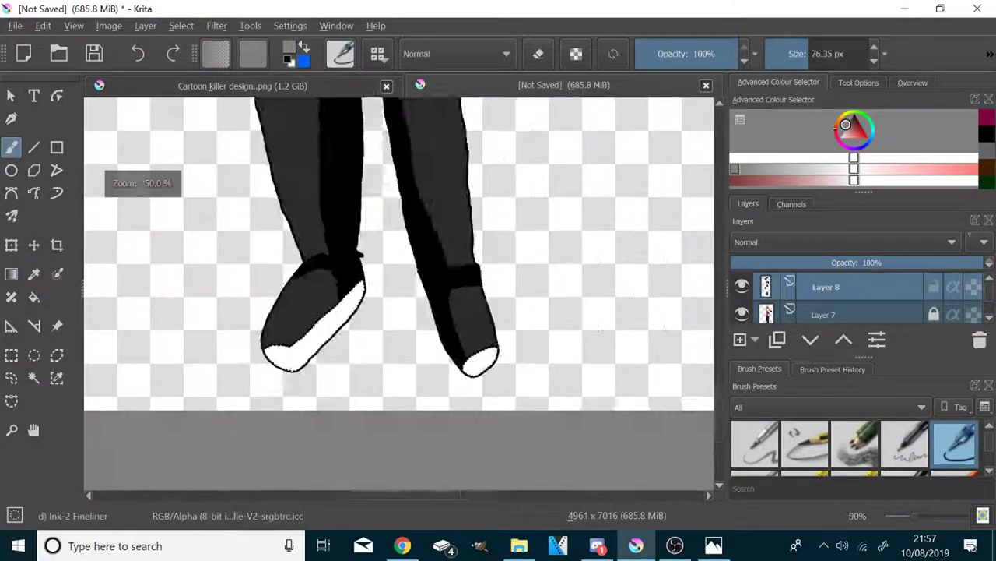
pyautogui.scroll(2, 327, 352)
pyautogui.moveTo(591, 374); pyautogui.dragTo(628, 438)
pyautogui.moveTo(374, 222); pyautogui.dragTo(367, 334)
pyautogui.scroll(-6, 441, 370)
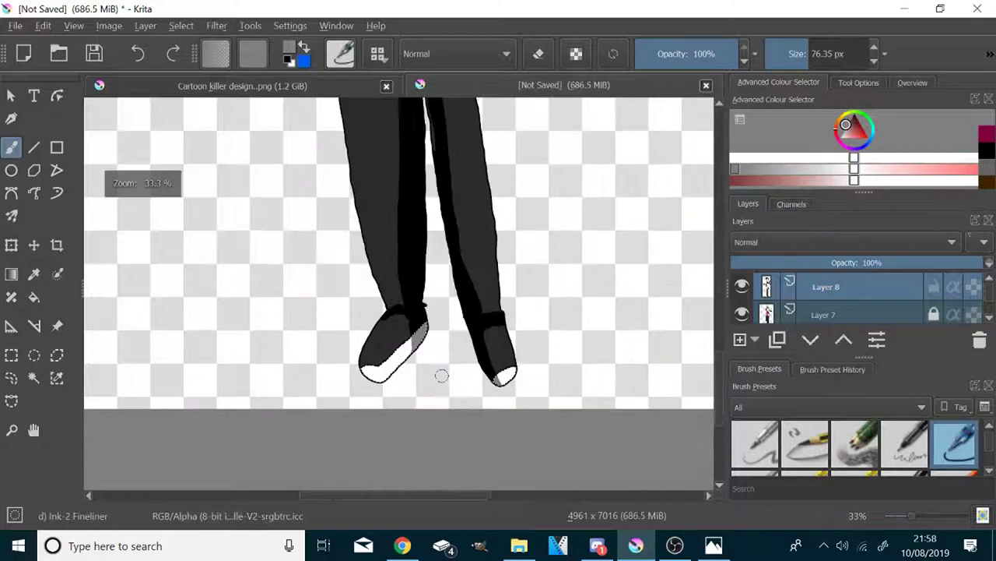
# Shade the teeth with the same grey.
pyautogui.scroll(9, 514, 210)
pyautogui.moveTo(546, 248)
pyautogui.mouseDown()
pyautogui.moveTo(427, 326)
pyautogui.moveTo(279, 389)
pyautogui.moveTo(262, 407)
pyautogui.mouseUp()
pyautogui.scroll(-9, 284, 387)
# Select the bright green areas of the fingernails by colour and sample their green.
pyautogui.click(34, 378)
pyautogui.scroll(-1, 304, 418)
pyautogui.scroll(11, 283, 316)
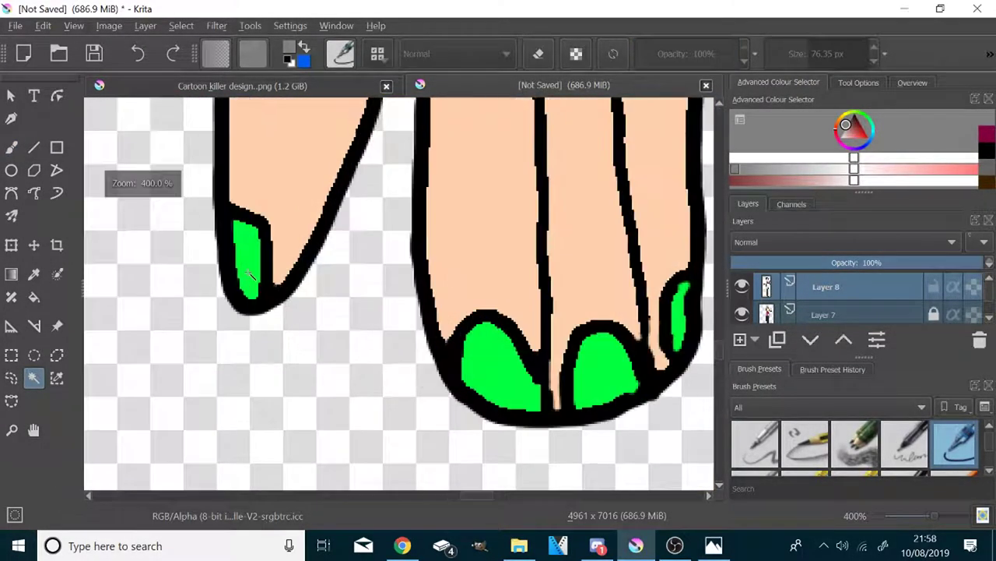
pyautogui.click(677, 320)
pyautogui.click(33, 274)
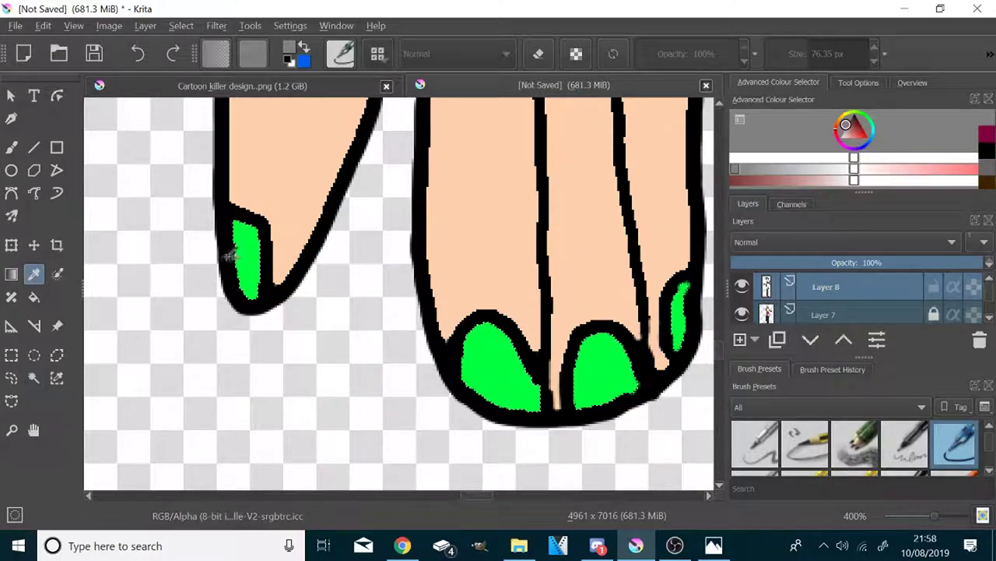
pyautogui.click(247, 260)
# Darken the green and shade the thumbnail and the left edges of the fingernails with a 22.62 px brush.
pyautogui.click(12, 148)
pyautogui.click(740, 180)
pyautogui.click(801, 60)
pyautogui.scroll(-4, 526, 260)
pyautogui.scroll(3, 486, 254)
pyautogui.scroll(-2, 579, 263)
pyautogui.click(795, 60)
pyautogui.scroll(2, 558, 213)
pyautogui.moveTo(412, 309); pyautogui.dragTo(421, 332)
pyautogui.scroll(-3, 405, 300)
pyautogui.scroll(3, 523, 354)
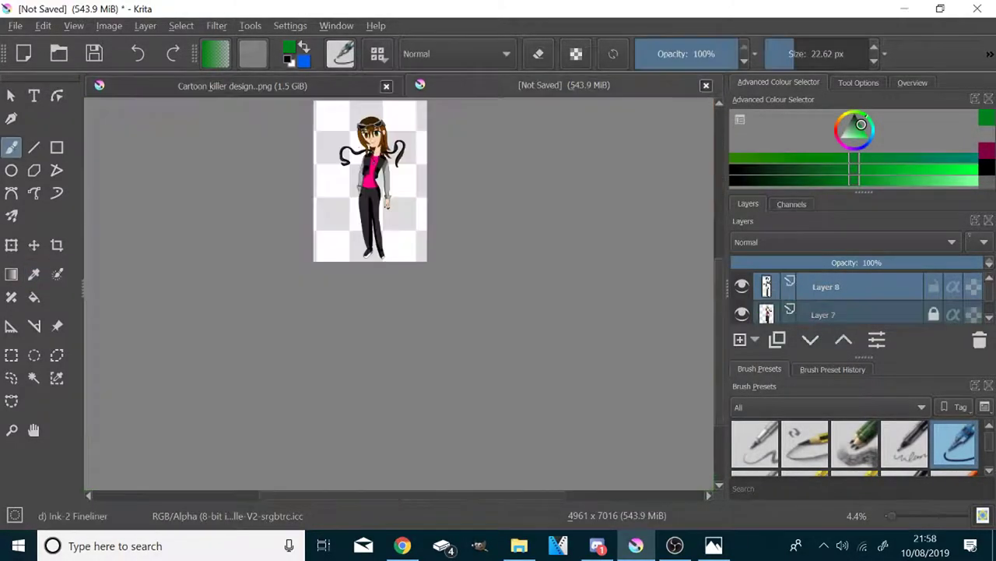
# Select the skin by colour and shade the forehead, the gap between the hair strands and the ear's edge in brown at 61.13 px.
pyautogui.scroll(5, 365, 129)
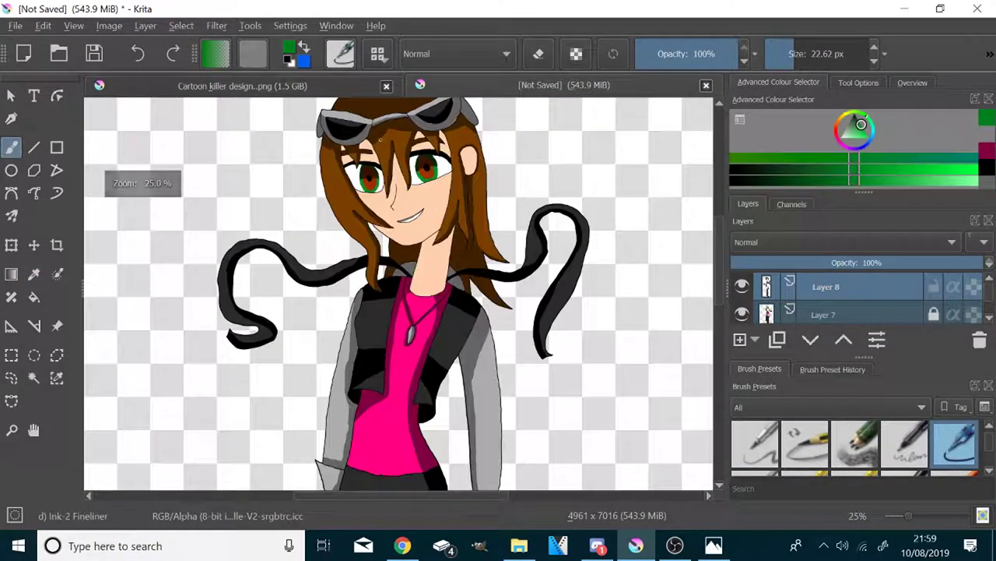
pyautogui.scroll(2, 362, 117)
pyautogui.click(35, 377)
pyautogui.scroll(3, 174, 303)
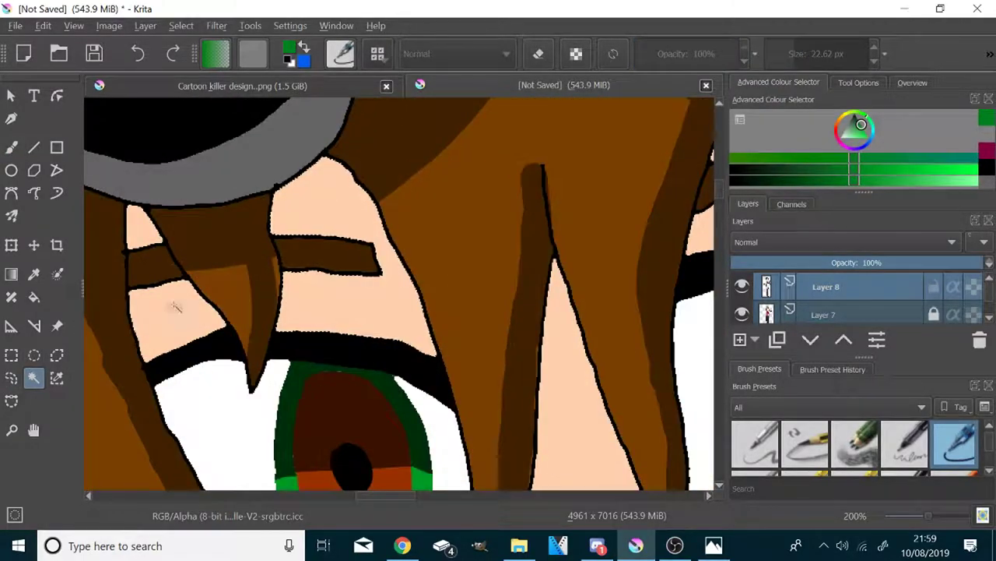
pyautogui.scroll(-2, 174, 303)
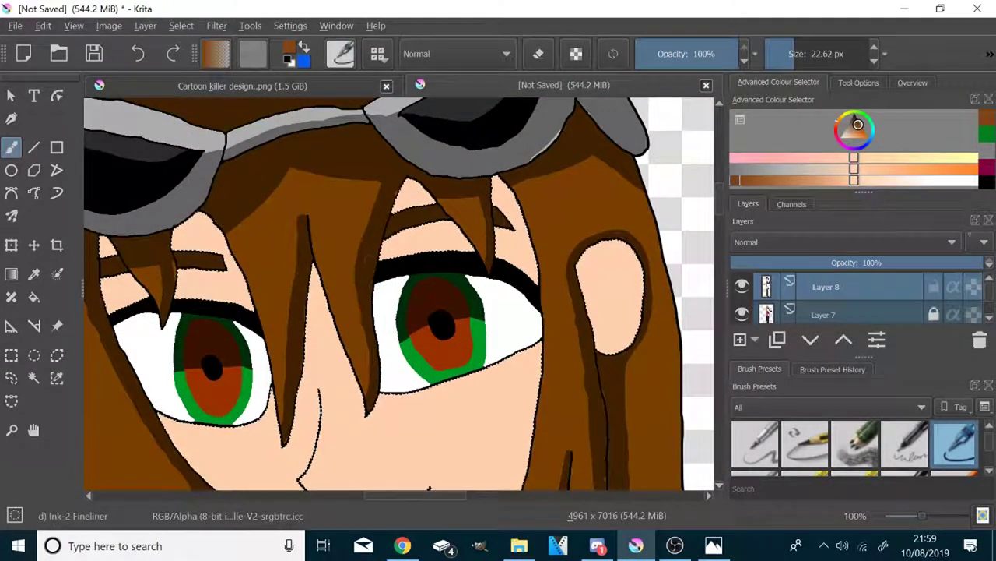
pyautogui.press(']')
pyautogui.press(']')
pyautogui.press(']')
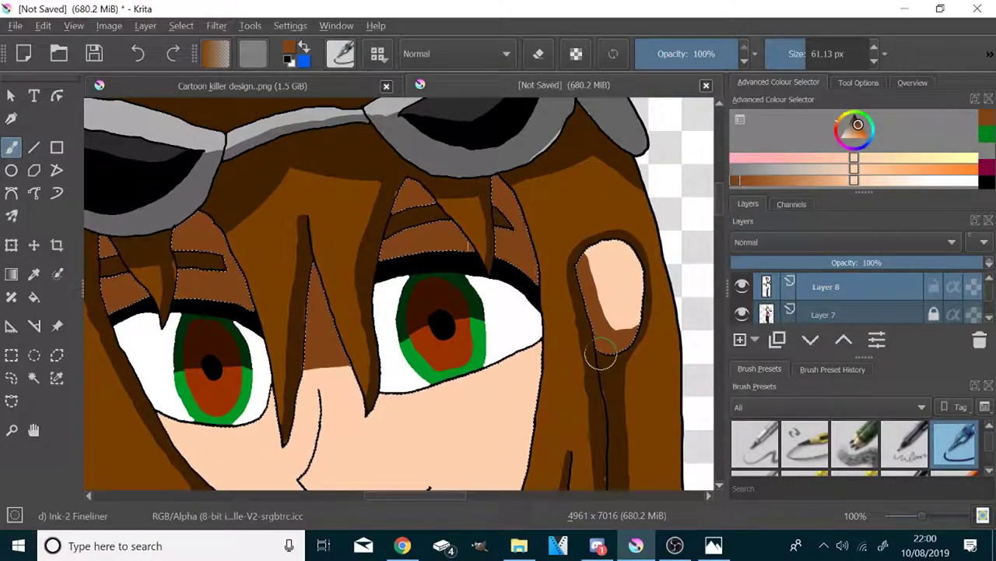
# Extend the brown skin shading below the fringe, down the left side of the nose and over the left cheek.
pyautogui.scroll(-2, 601, 354)
pyautogui.scroll(2, 508, 459)
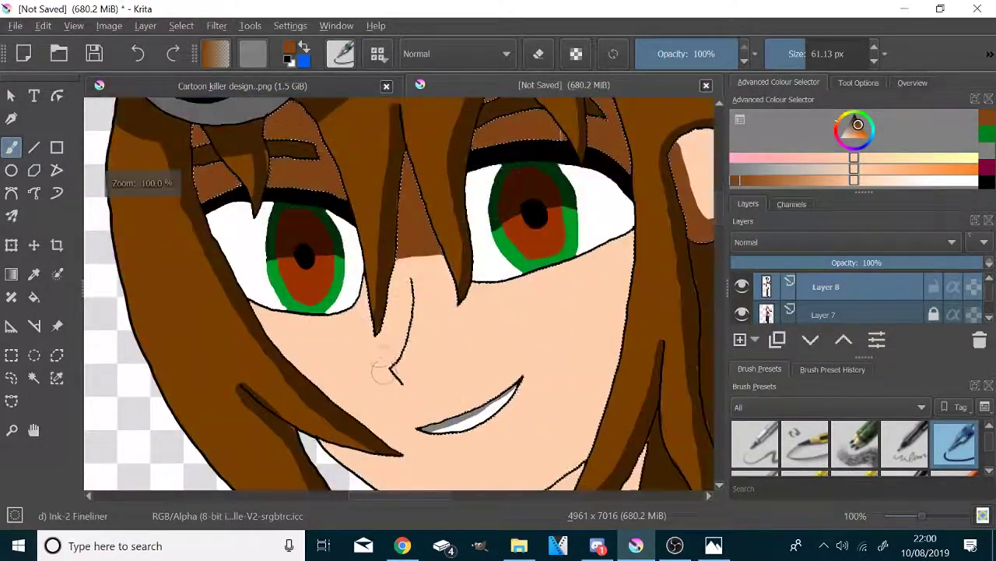
pyautogui.moveTo(449, 256); pyautogui.dragTo(484, 253)
pyautogui.moveTo(400, 258)
pyautogui.mouseDown()
pyautogui.moveTo(387, 355)
pyautogui.moveTo(384, 348)
pyautogui.moveTo(345, 379)
pyautogui.moveTo(344, 404)
pyautogui.mouseUp()
pyautogui.scroll(-1, 267, 183)
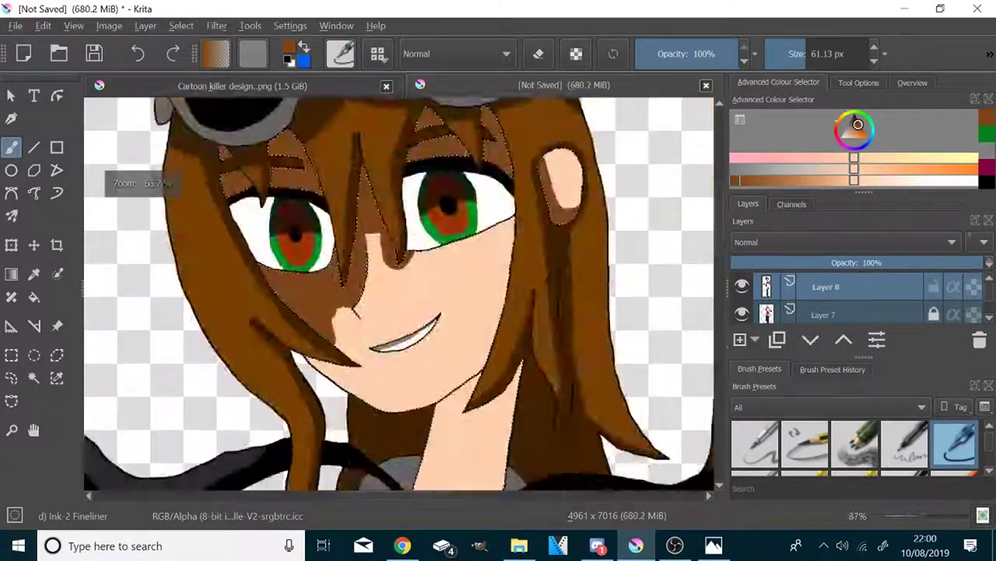
pyautogui.scroll(2, 348, 420)
pyautogui.moveTo(358, 211)
pyautogui.mouseDown()
pyautogui.moveTo(388, 284)
pyautogui.moveTo(335, 317)
pyautogui.mouseUp()
# Shade the neck in brown under the chin and along the shirt's neckline.
pyautogui.scroll(-2, 506, 276)
pyautogui.scroll(2, 507, 275)
pyautogui.scroll(-2, 443, 243)
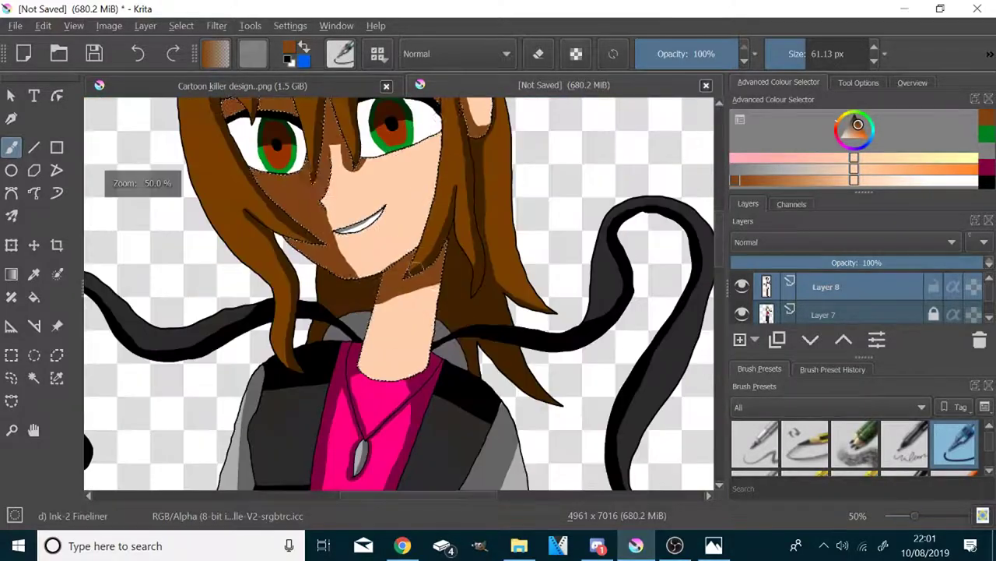
pyautogui.scroll(2, 442, 243)
pyautogui.scroll(-3, 442, 242)
pyautogui.scroll(4, 436, 243)
pyautogui.moveTo(260, 348)
pyautogui.mouseDown()
pyautogui.moveTo(412, 364)
pyautogui.moveTo(460, 319)
pyautogui.mouseUp()
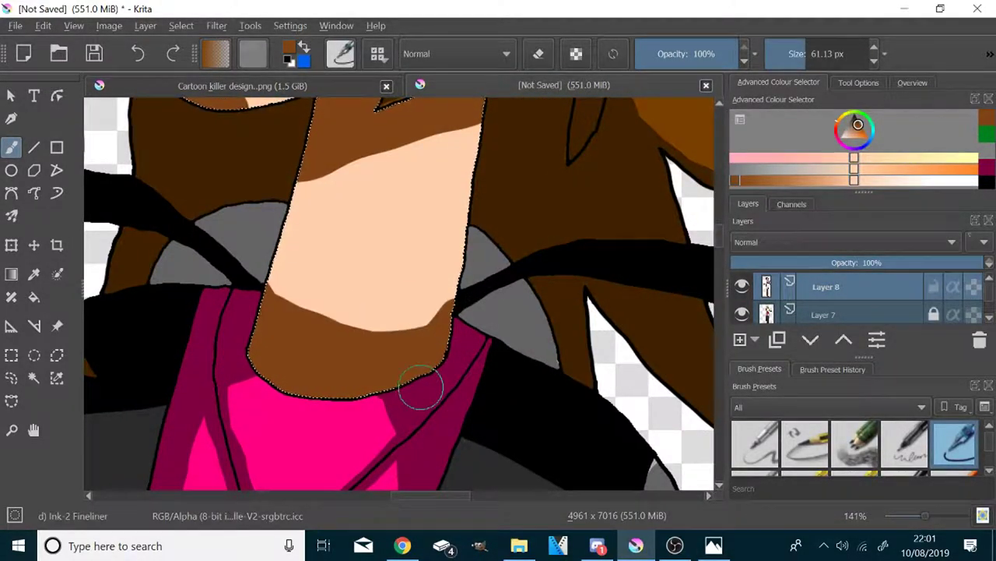
# Shade the thumb side of the right hand in brown, then shade along the finger lines with a 20.28 px brush.
pyautogui.scroll(-5, 420, 387)
pyautogui.scroll(5, 360, 478)
pyautogui.moveTo(422, 156); pyautogui.dragTo(439, 211)
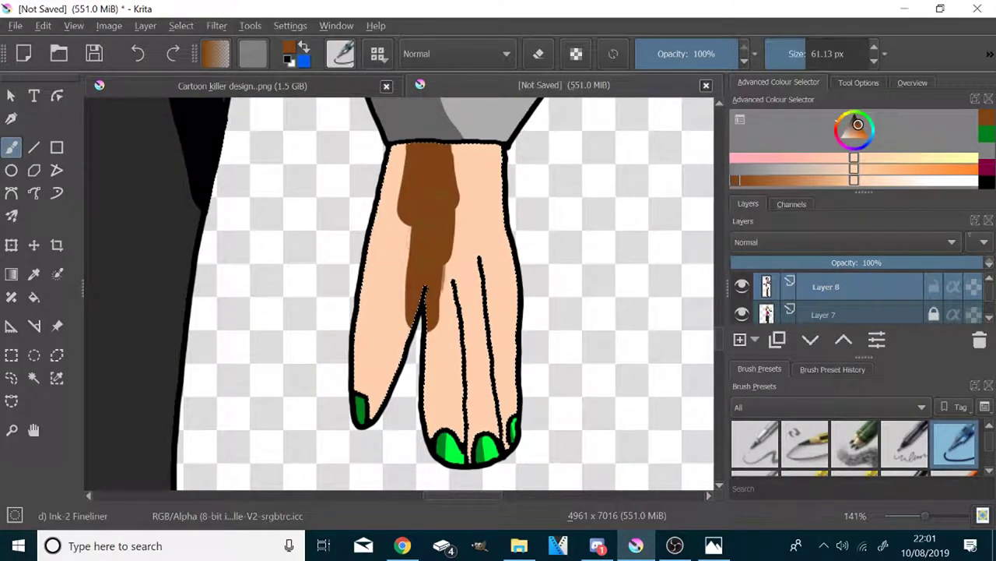
pyautogui.moveTo(377, 323); pyautogui.dragTo(401, 160)
pyautogui.click(793, 54)
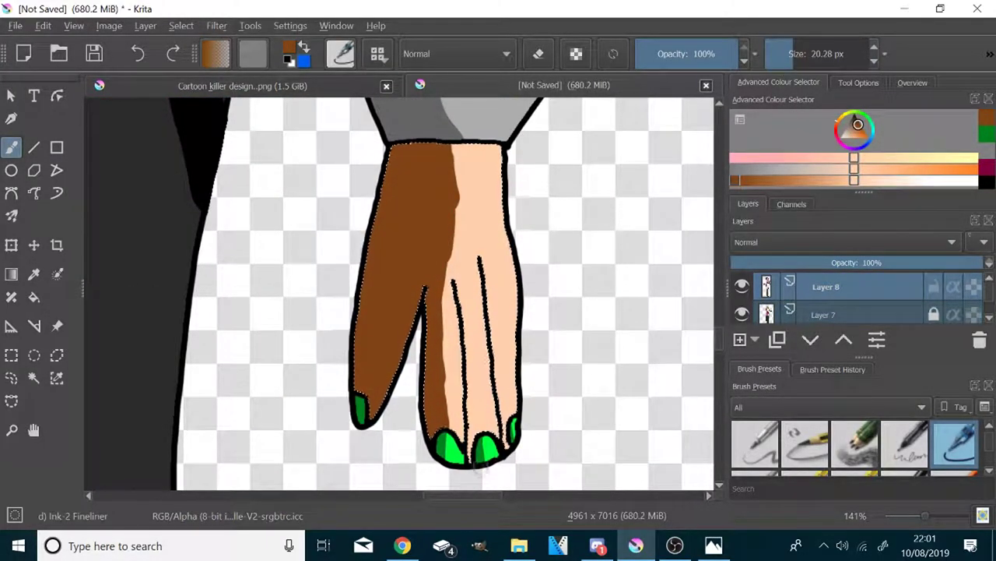
pyautogui.moveTo(455, 288); pyautogui.dragTo(460, 302)
pyautogui.moveTo(507, 446)
pyautogui.mouseDown()
pyautogui.moveTo(500, 418)
pyautogui.moveTo(494, 314)
pyautogui.mouseUp()
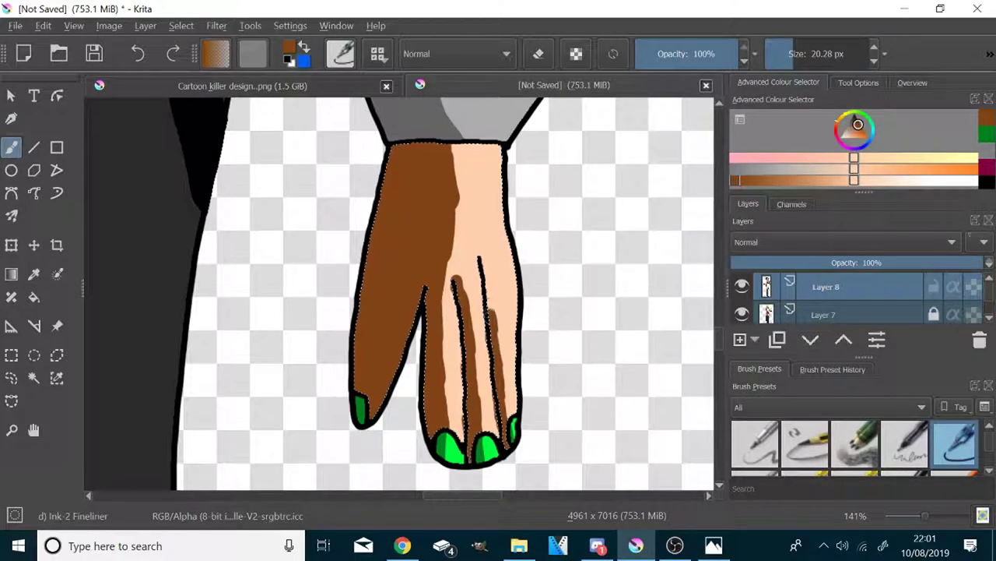
# Lock the shading layer, hide the character's layers, and show and select the white Layer 1.
pyautogui.scroll(-9, 441, 369)
pyautogui.scroll(4, 425, 282)
pyautogui.scroll(-3, 386, 220)
pyautogui.click(934, 287)
pyautogui.scroll(-5, 767, 316)
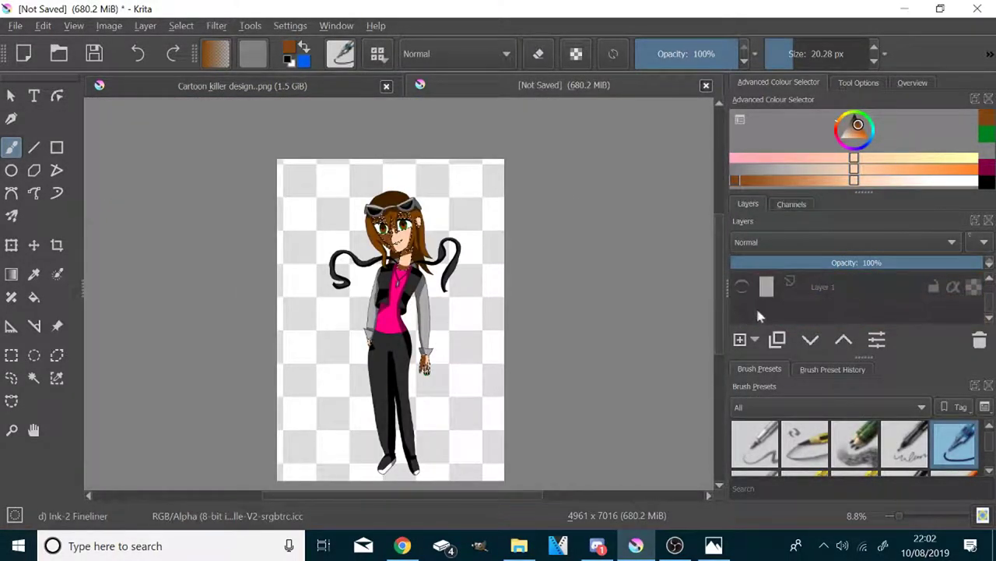
pyautogui.click(742, 287)
pyautogui.click(34, 378)
pyautogui.scroll(5, 744, 289)
pyautogui.click(742, 287)
pyautogui.click(742, 315)
pyautogui.scroll(-5, 751, 297)
pyautogui.click(765, 293)
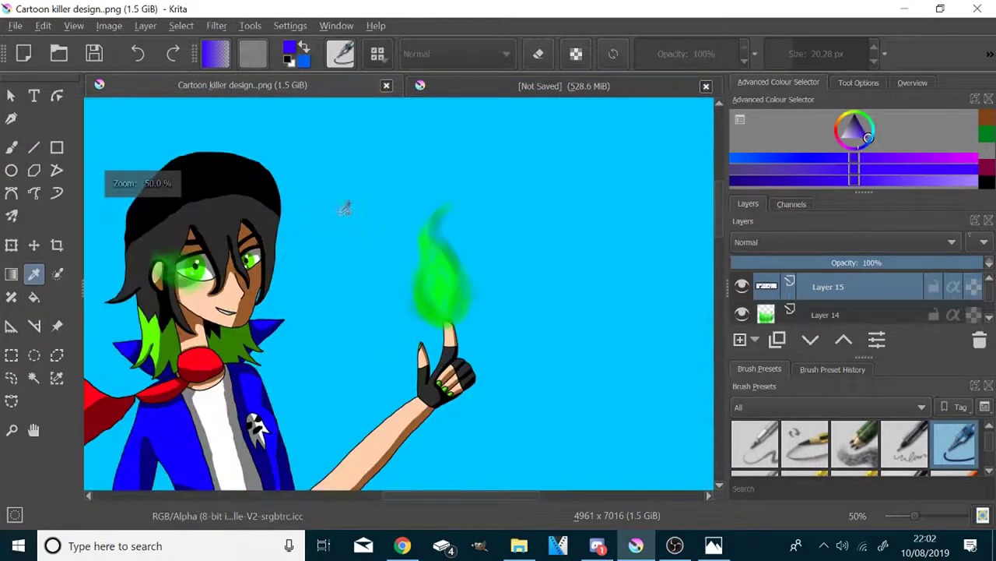
# Sample the light blue background of the Cartoon killer design image and fill Layer 1 of the new drawing with it.
pyautogui.click(345, 208)
pyautogui.click(564, 86)
pyautogui.click(33, 297)
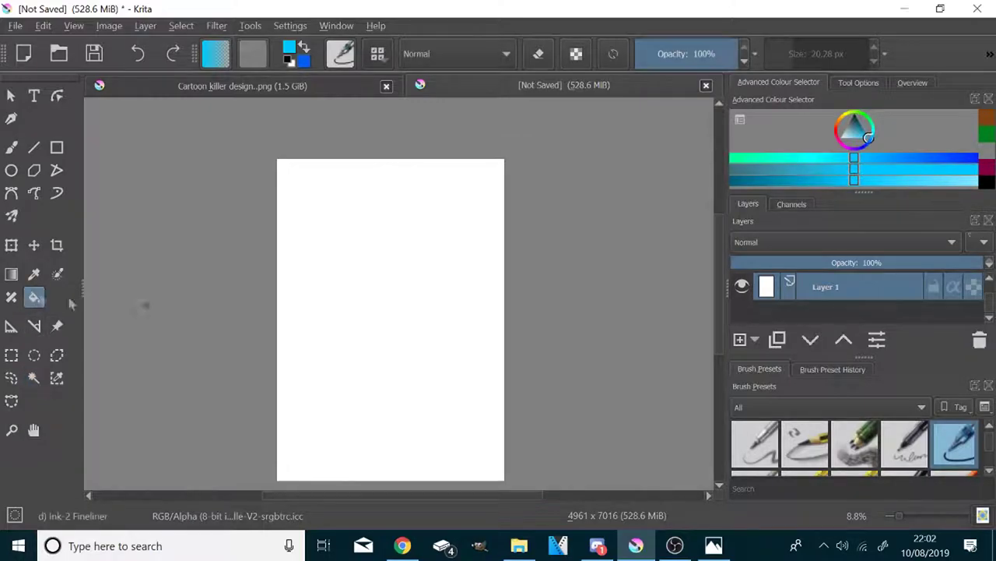
pyautogui.click(302, 290)
# Paint a soft mint-green blend over the lower half of the background with the Pencil-6 Quick Shade brush at 1,000 px.
pyautogui.click(734, 158)
pyautogui.click(855, 442)
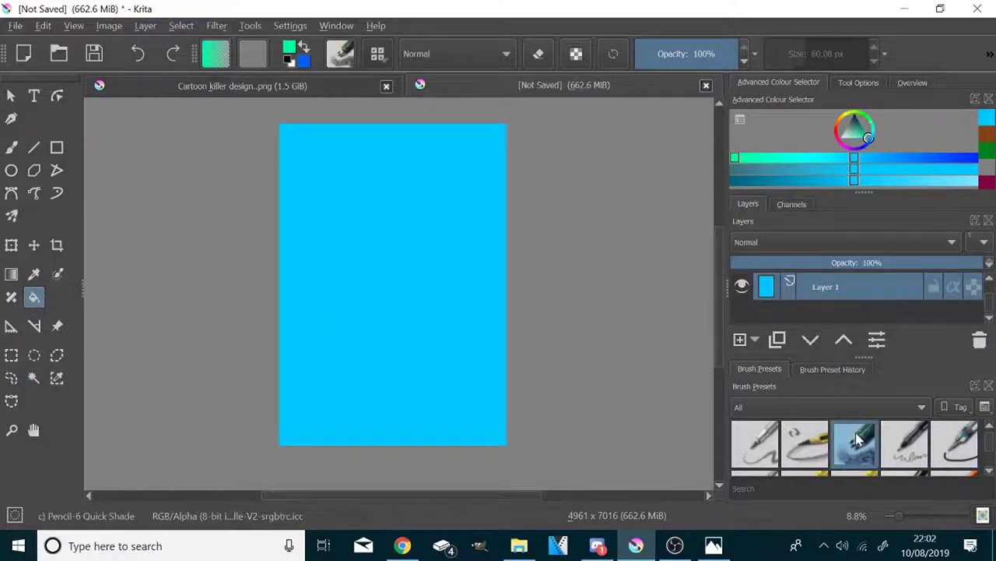
pyautogui.press('b')
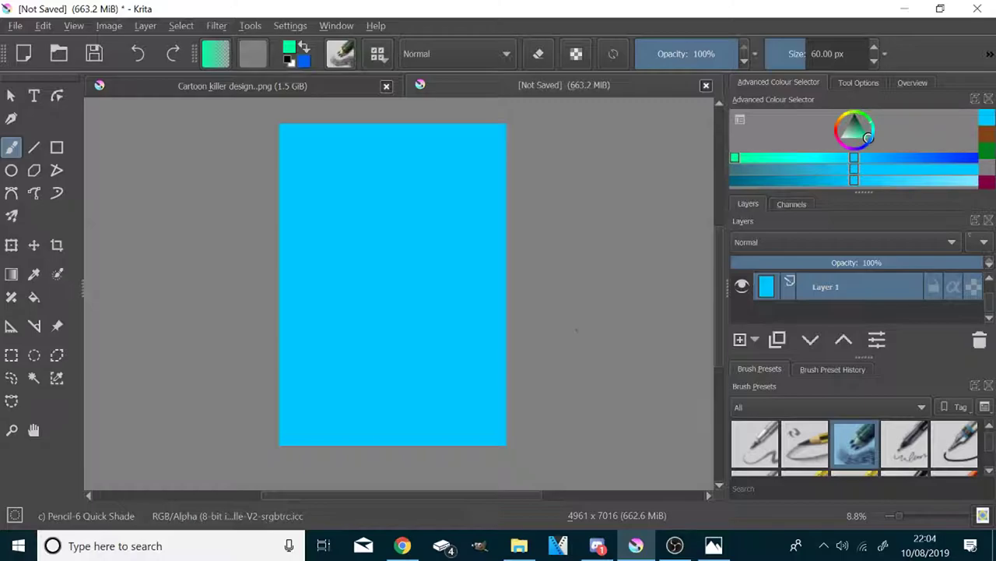
pyautogui.moveTo(831, 60); pyautogui.dragTo(871, 59)
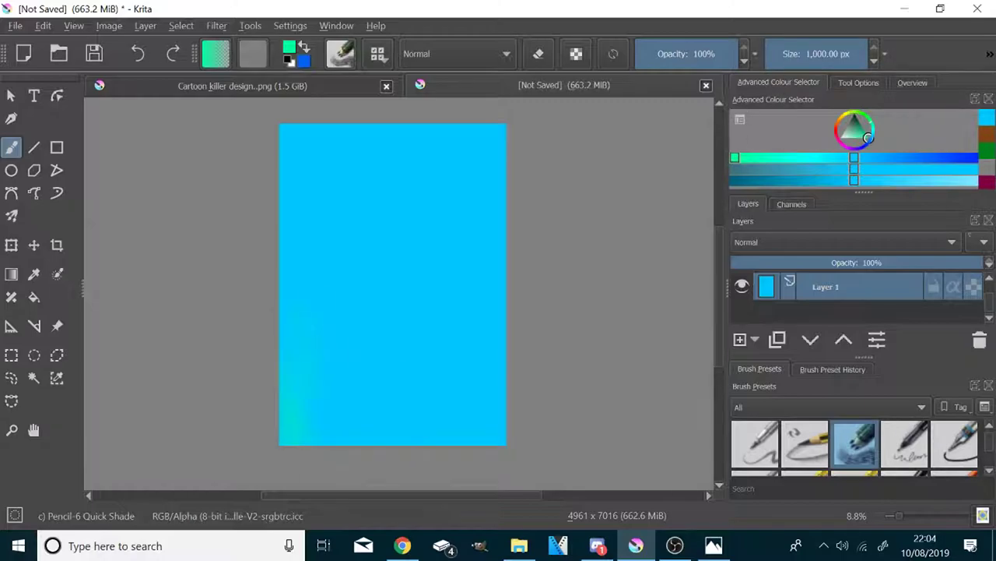
pyautogui.moveTo(294, 412); pyautogui.dragTo(558, 278)
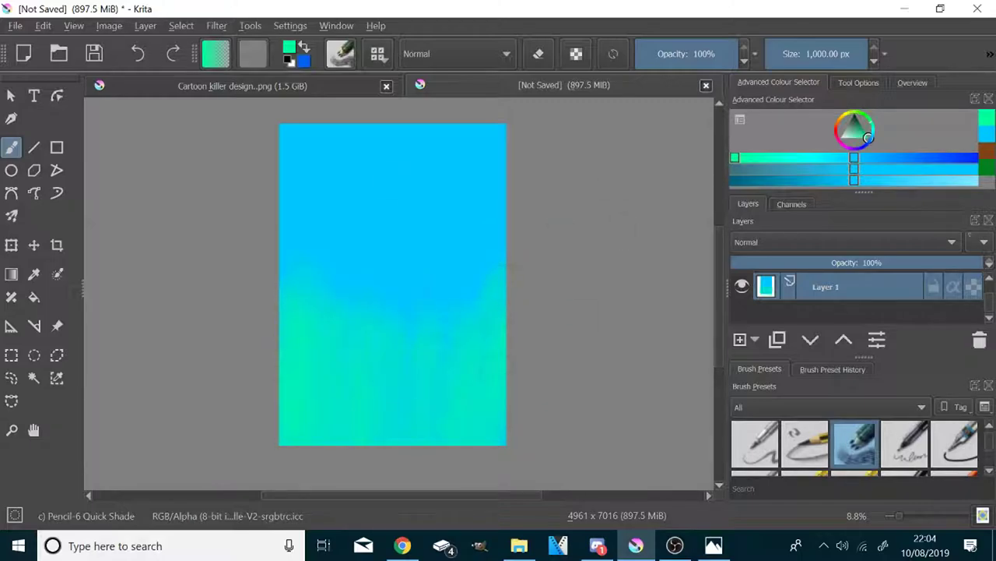
pyautogui.moveTo(450, 438)
pyautogui.mouseDown()
pyautogui.moveTo(424, 422)
pyautogui.moveTo(359, 407)
pyautogui.mouseUp()
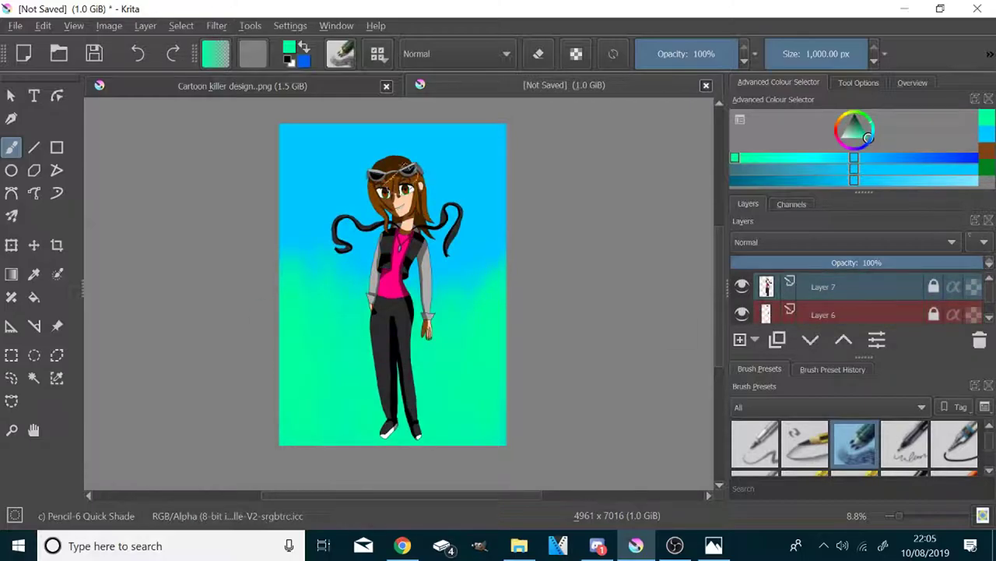
# Handwrite "Killer.XL" in black just above the head on a new layer, using the Ink-2 Fineliner at 3.47 px.
pyautogui.scroll(3, 397, 233)
pyautogui.moveTo(850, 314); pyautogui.dragTo(847, 275)
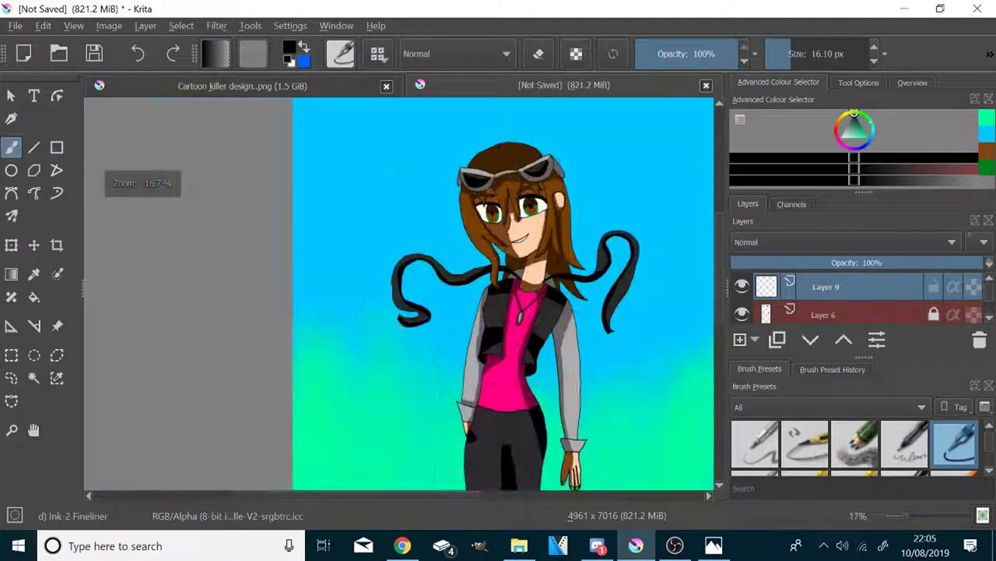
pyautogui.scroll(7, 467, 164)
pyautogui.click(781, 57)
pyautogui.moveTo(345, 164); pyautogui.dragTo(386, 170)
pyautogui.moveTo(377, 226); pyautogui.dragTo(427, 235)
pyautogui.moveTo(427, 163)
pyautogui.mouseDown()
pyautogui.moveTo(610, 229)
pyautogui.moveTo(650, 224)
pyautogui.mouseUp()
pyautogui.scroll(-3, 456, 311)
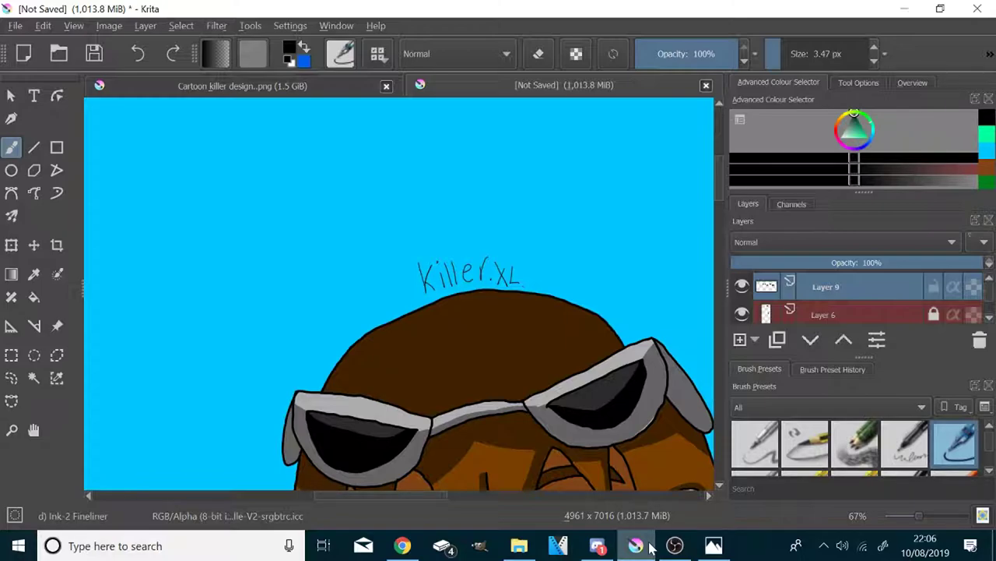
pyautogui.rightClick(651, 548)
pyautogui.click(707, 11)
pyautogui.scroll(-3, 320, 176)
pyautogui.moveTo(319, 176); pyautogui.dragTo(331, 210)
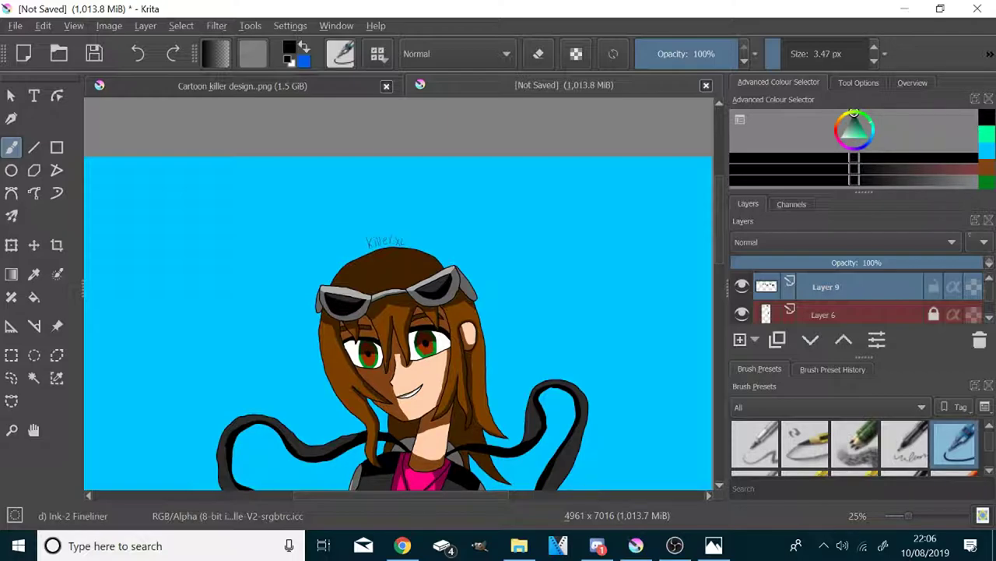
pyautogui.scroll(2, 510, 315)
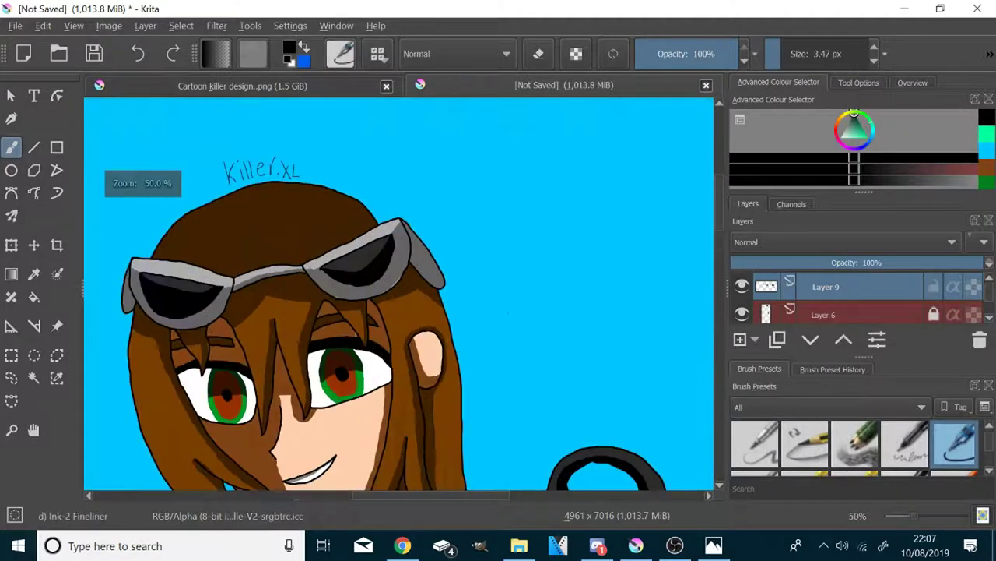
# Blend mint green into the two upper corners of the picture with the Pencil-6 Quick Shade brush at 1,000 px.
pyautogui.scroll(-5, 453, 313)
pyautogui.scroll(2, 438, 358)
pyautogui.click(988, 134)
pyautogui.click(855, 443)
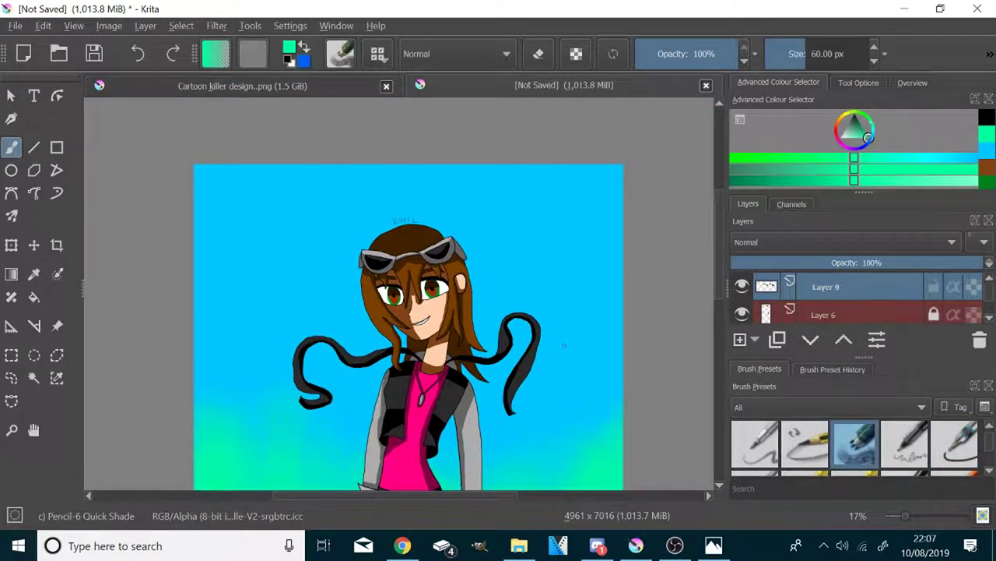
pyautogui.moveTo(510, 173); pyautogui.dragTo(609, 209)
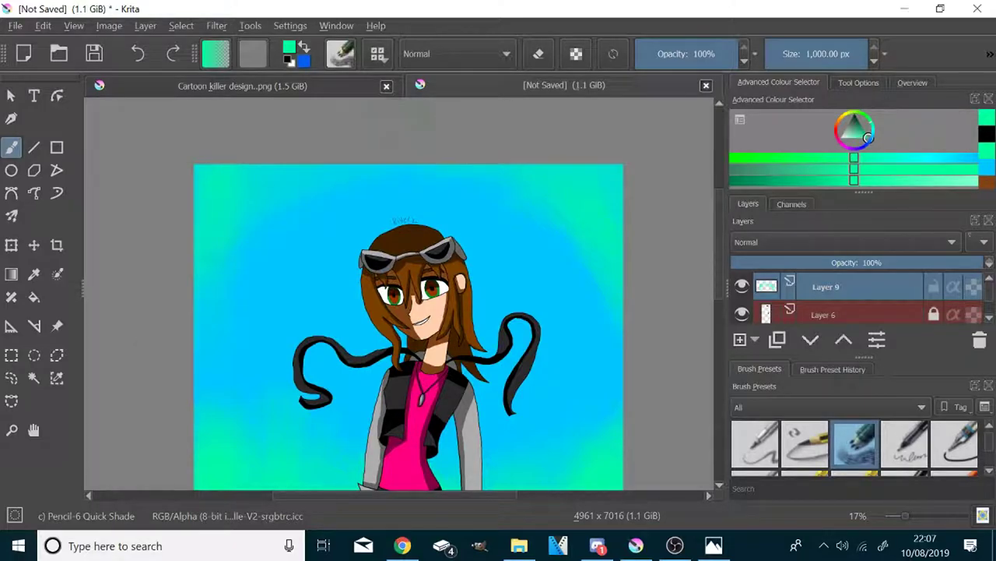
# Add a layer directly above the blue background and paint a soft white glow around the character with the 1,000 px brush.
pyautogui.scroll(-2, 537, 257)
pyautogui.scroll(2, 491, 223)
pyautogui.scroll(-5, 819, 292)
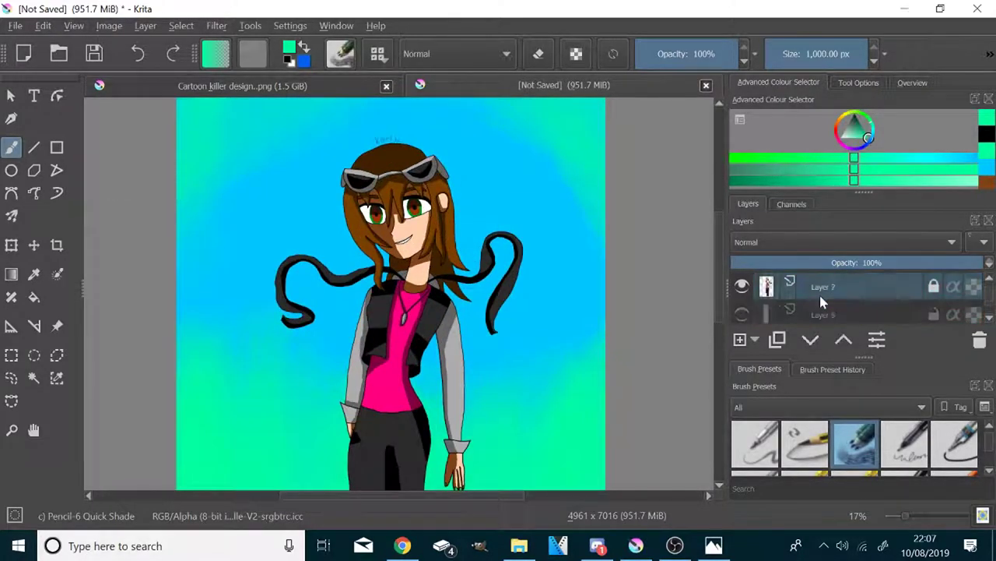
pyautogui.click(739, 339)
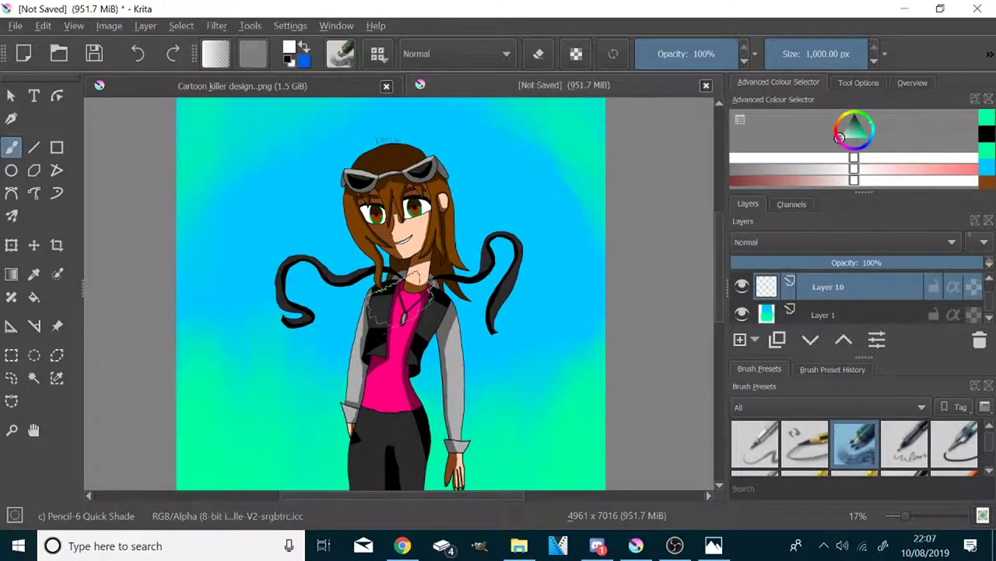
pyautogui.moveTo(397, 268)
pyautogui.mouseDown()
pyautogui.moveTo(294, 292)
pyautogui.moveTo(313, 280)
pyautogui.moveTo(405, 117)
pyautogui.moveTo(490, 234)
pyautogui.moveTo(467, 350)
pyautogui.moveTo(346, 389)
pyautogui.mouseUp()
pyautogui.moveTo(354, 428); pyautogui.dragTo(345, 350)
pyautogui.scroll(-1, 389, 296)
pyautogui.scroll(1, 387, 467)
pyautogui.moveTo(459, 218)
pyautogui.mouseDown()
pyautogui.moveTo(467, 261)
pyautogui.moveTo(420, 237)
pyautogui.moveTo(391, 277)
pyautogui.moveTo(391, 296)
pyautogui.moveTo(436, 222)
pyautogui.moveTo(463, 386)
pyautogui.moveTo(456, 397)
pyautogui.moveTo(393, 389)
pyautogui.moveTo(391, 405)
pyautogui.moveTo(370, 265)
pyautogui.mouseUp()
pyautogui.scroll(-1, 401, 233)
pyautogui.scroll(1, 388, 467)
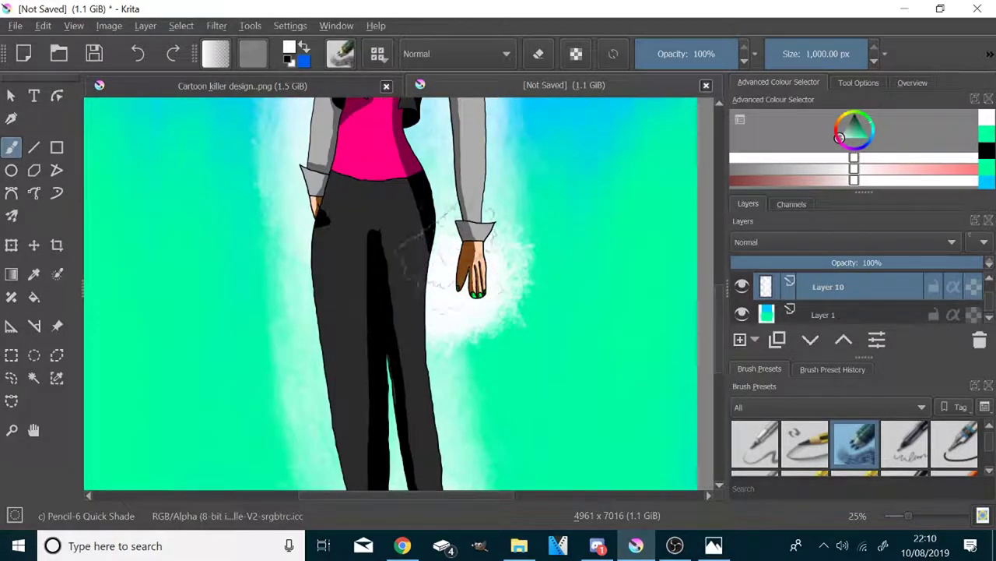
# Continue the soft white glow around the character's outline.
pyautogui.press('-')
pyautogui.press('-')
pyautogui.press('-')
pyautogui.scroll(1, 418, 128)
pyautogui.moveTo(436, 144)
pyautogui.mouseDown()
pyautogui.moveTo(459, 168)
pyautogui.moveTo(354, 129)
pyautogui.mouseUp()
pyautogui.moveTo(308, 237); pyautogui.dragTo(304, 277)
pyautogui.scroll(-1, 349, 117)
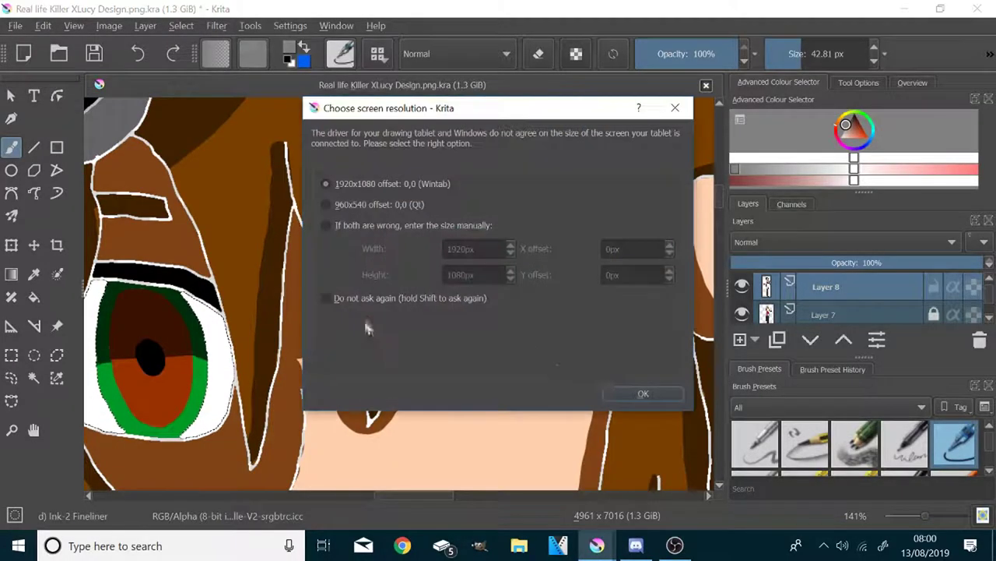
# Accept the 1920x1080 Wintab screen resolution and shade the upper part of the eye whites in grey at 42.81 px.
pyautogui.click(643, 393)
pyautogui.moveTo(390, 343); pyautogui.dragTo(397, 395)
pyautogui.moveTo(569, 282)
pyautogui.mouseDown()
pyautogui.moveTo(528, 270)
pyautogui.moveTo(568, 277)
pyautogui.moveTo(522, 223)
pyautogui.mouseUp()
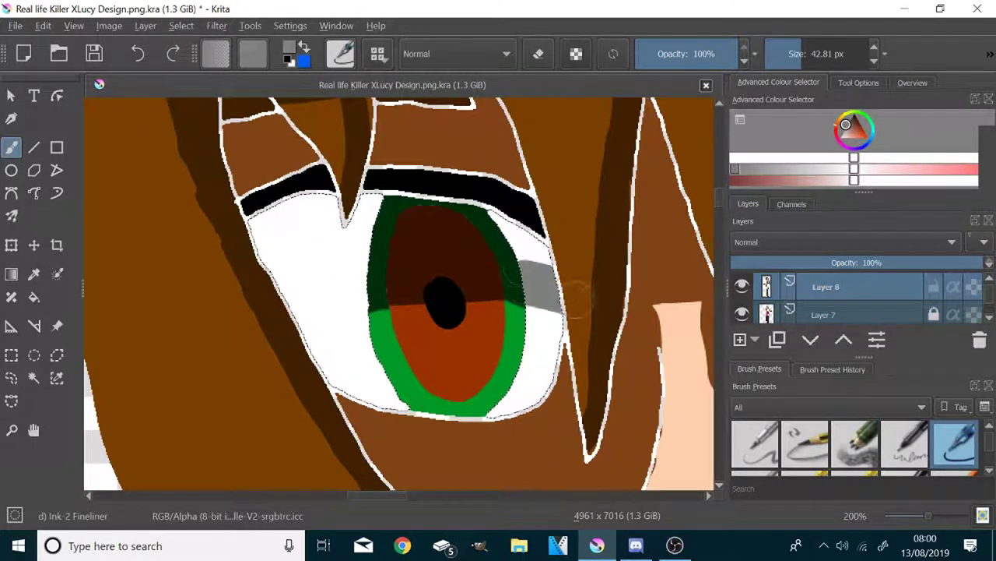
pyautogui.moveTo(401, 267)
pyautogui.mouseDown()
pyautogui.moveTo(305, 310)
pyautogui.moveTo(441, 179)
pyautogui.mouseUp()
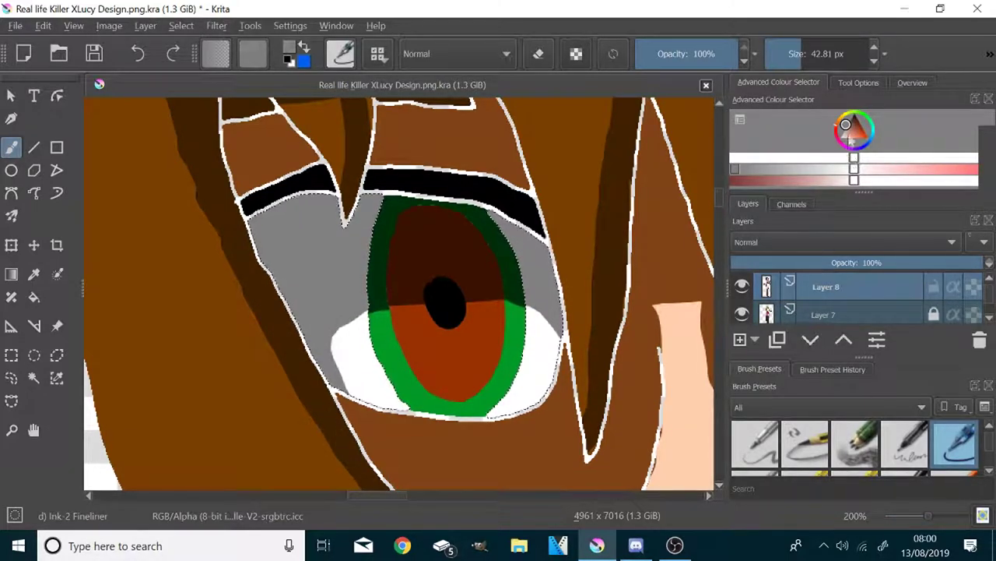
# Clear the selection and ready a white 16.10 px brush for detailing the eyes.
pyautogui.click(840, 138)
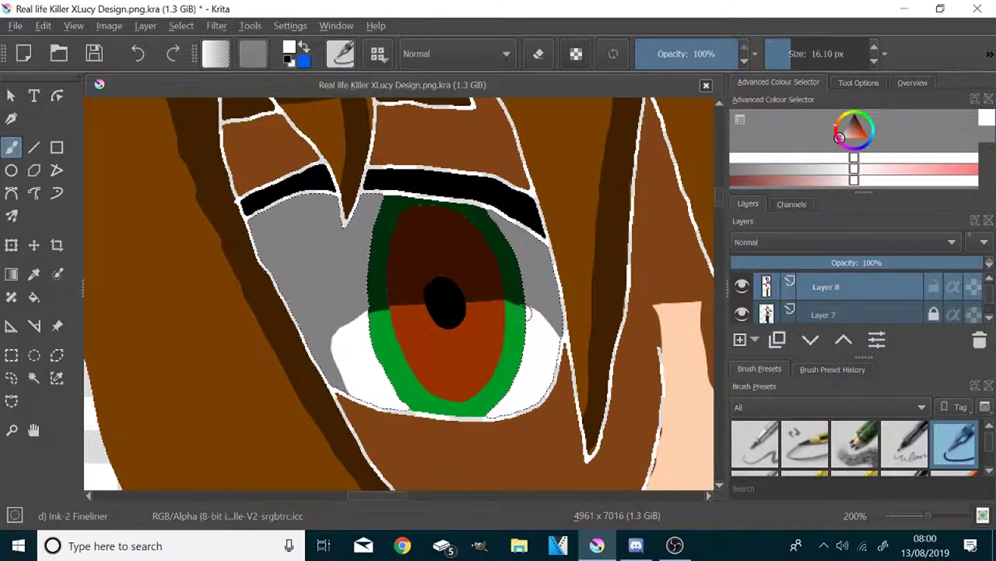
pyautogui.hotkey('ctrl', 'shift', 'a')
pyautogui.scroll(-8, 413, 312)
pyautogui.click(34, 378)
pyautogui.click(11, 148)
pyautogui.scroll(9, 383, 337)
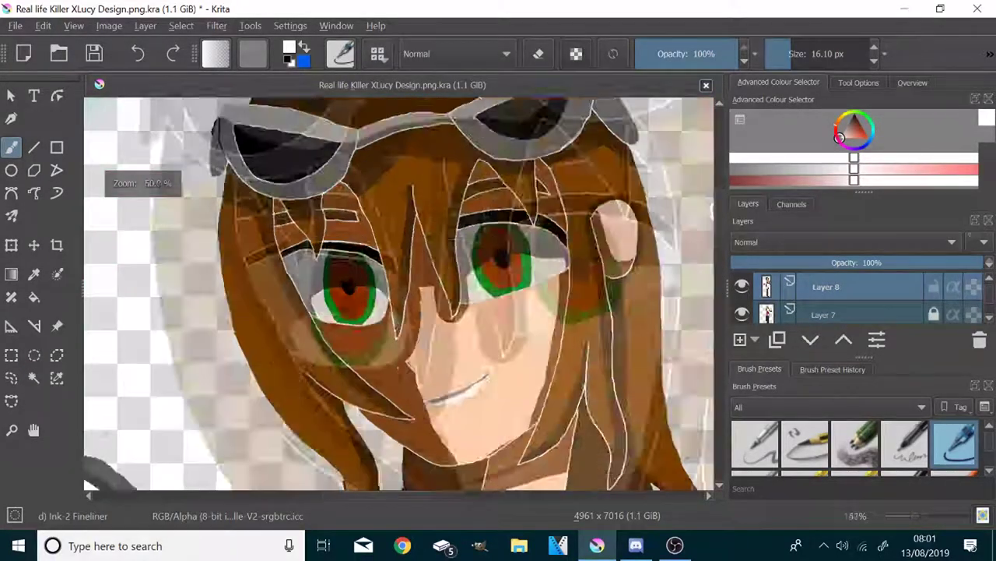